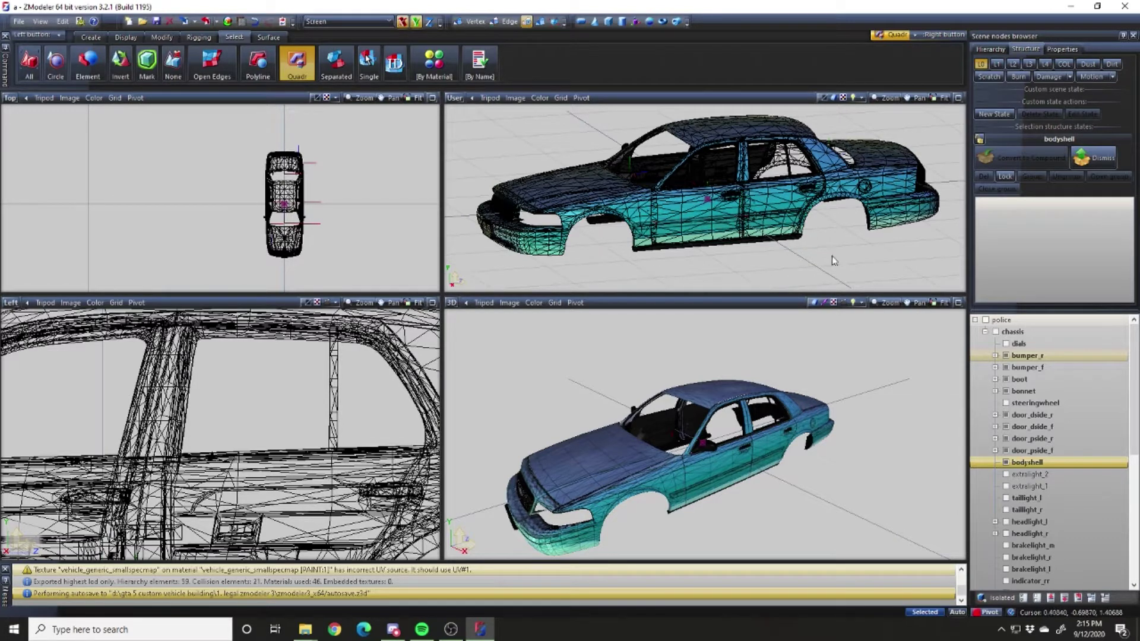
# Examine the front bumper, grille and side body meshes of the car from several angles and distances
pyautogui.moveTo(832, 257); pyautogui.dragTo(839, 259, button='middle')
pyautogui.moveTo(696, 410)
pyautogui.mouseDown(button='middle')
pyautogui.moveTo(760, 412)
pyautogui.moveTo(694, 405)
pyautogui.moveTo(710, 401)
pyautogui.mouseUp(button='middle')
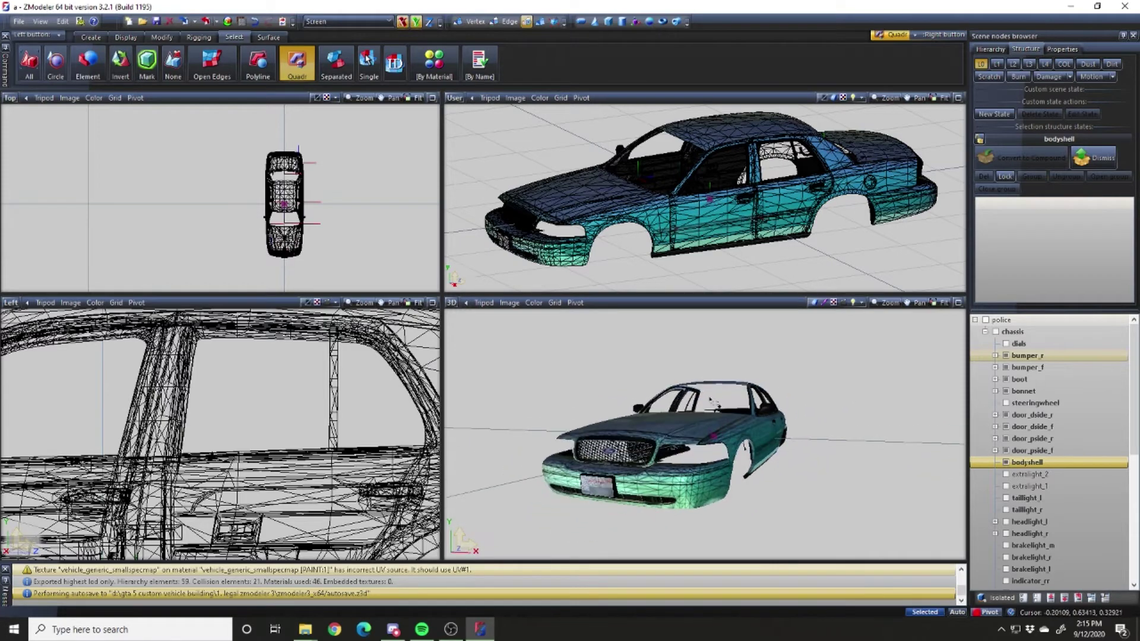
pyautogui.click(517, 221)
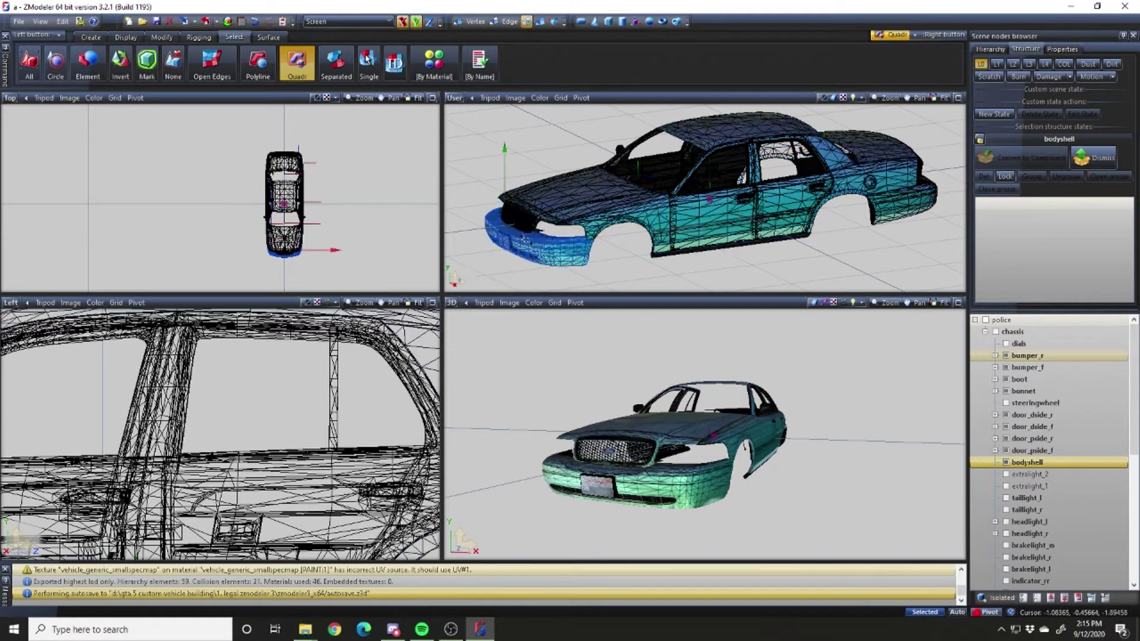
pyautogui.scroll(5, 518, 222)
pyautogui.scroll(1, 541, 192)
pyautogui.click(540, 192)
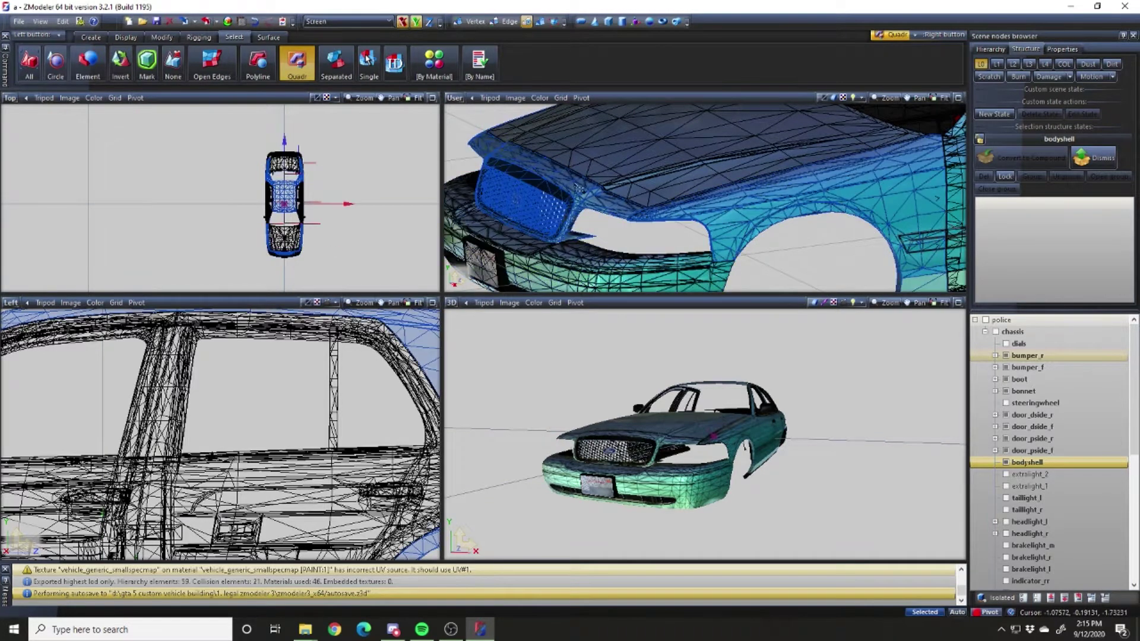
pyautogui.scroll(-2, 530, 203)
pyautogui.scroll(-3, 701, 252)
pyautogui.moveTo(700, 249); pyautogui.dragTo(640, 253, button='middle')
pyautogui.scroll(-1, 640, 255)
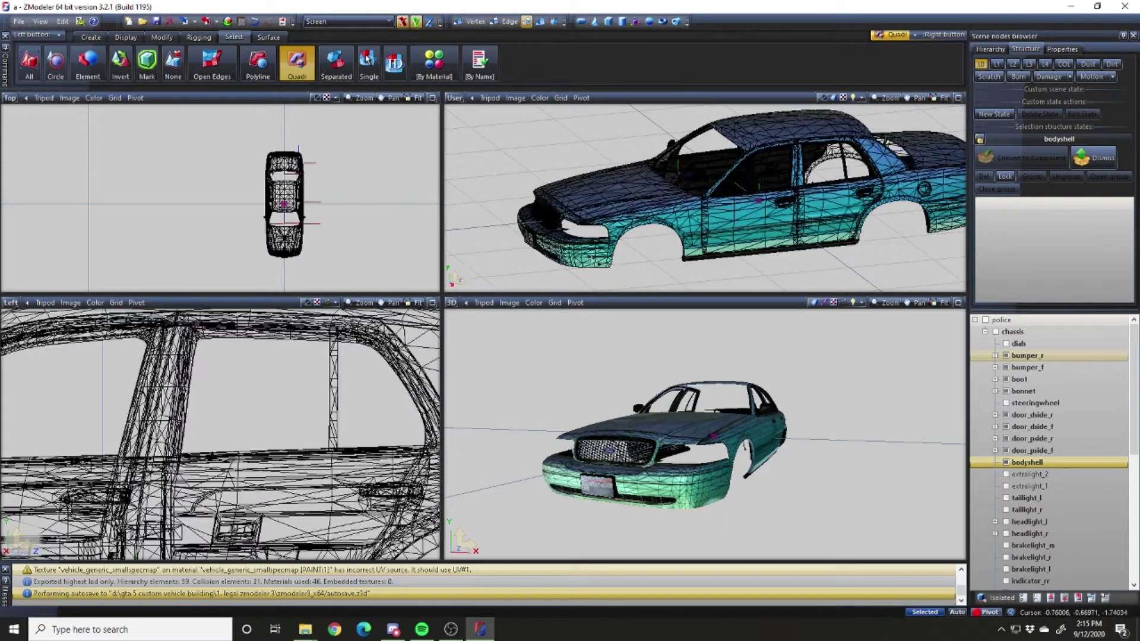
# Detach the front bumper's vehicle_generic_smallspecmap [PAINT:1] polygons as a separate object and hide the original bumper_f
pyautogui.click(581, 257)
pyautogui.click(582, 262)
pyautogui.moveTo(124, 190); pyautogui.dragTo(380, 278, button='right')
pyautogui.click(162, 37)
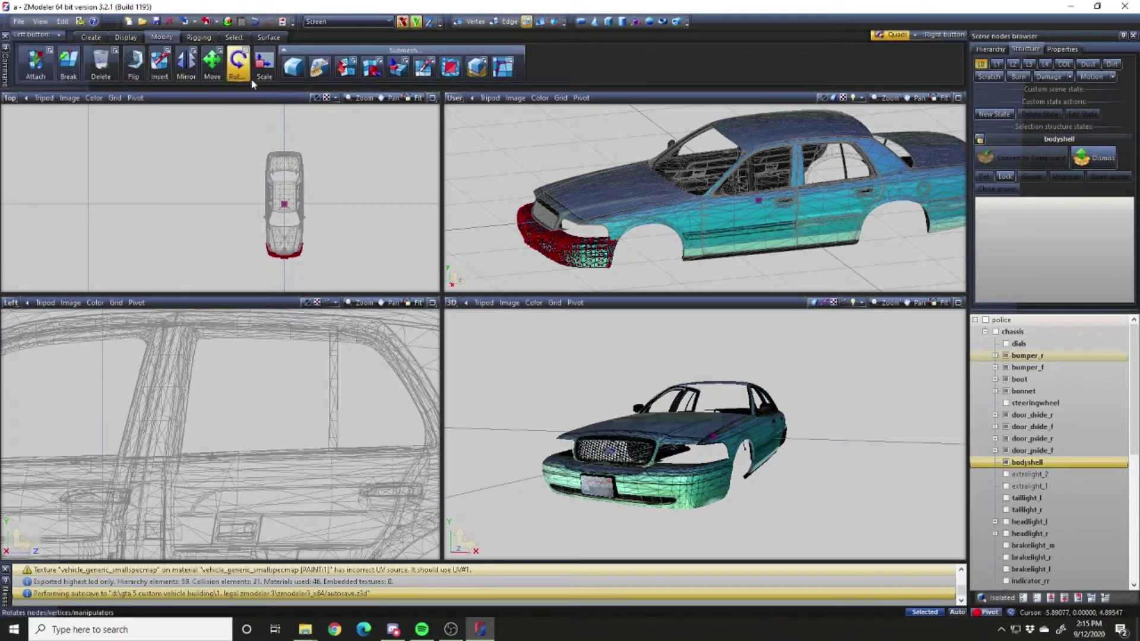
pyautogui.click(373, 67)
pyautogui.click(270, 38)
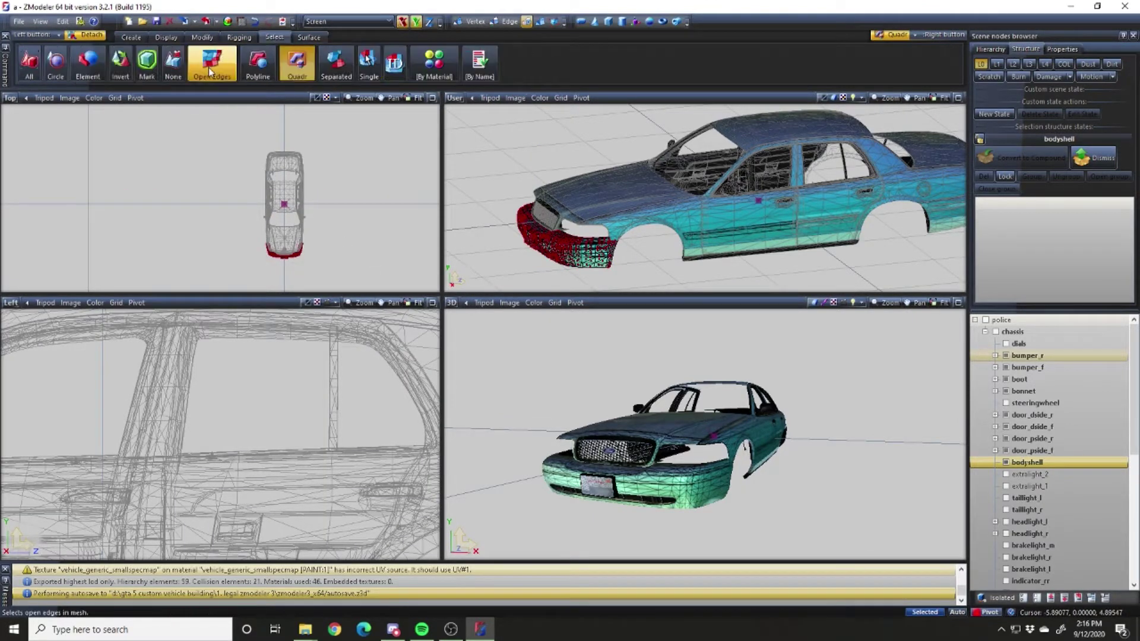
pyautogui.click(438, 72)
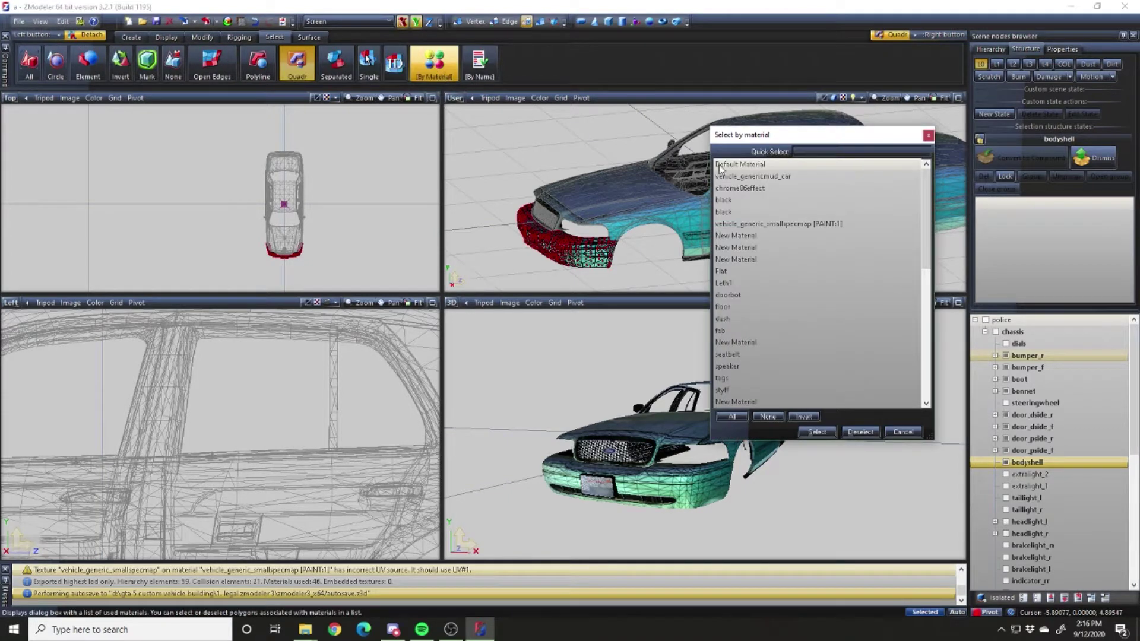
pyautogui.click(825, 225)
pyautogui.click(828, 432)
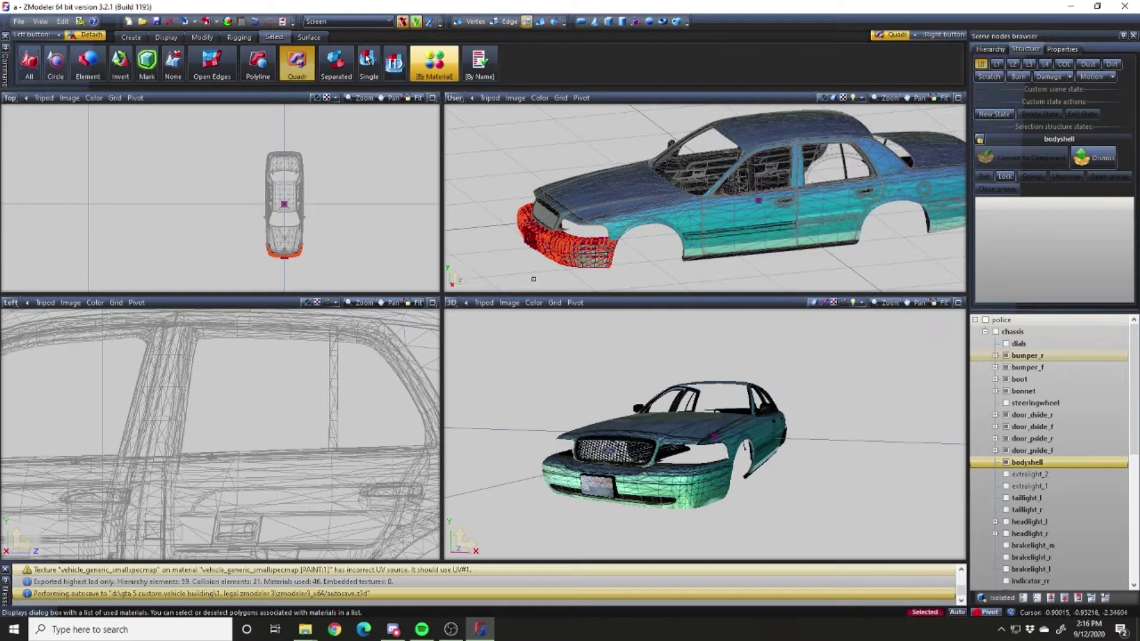
pyautogui.press('4')
pyautogui.moveTo(495, 196); pyautogui.dragTo(731, 290)
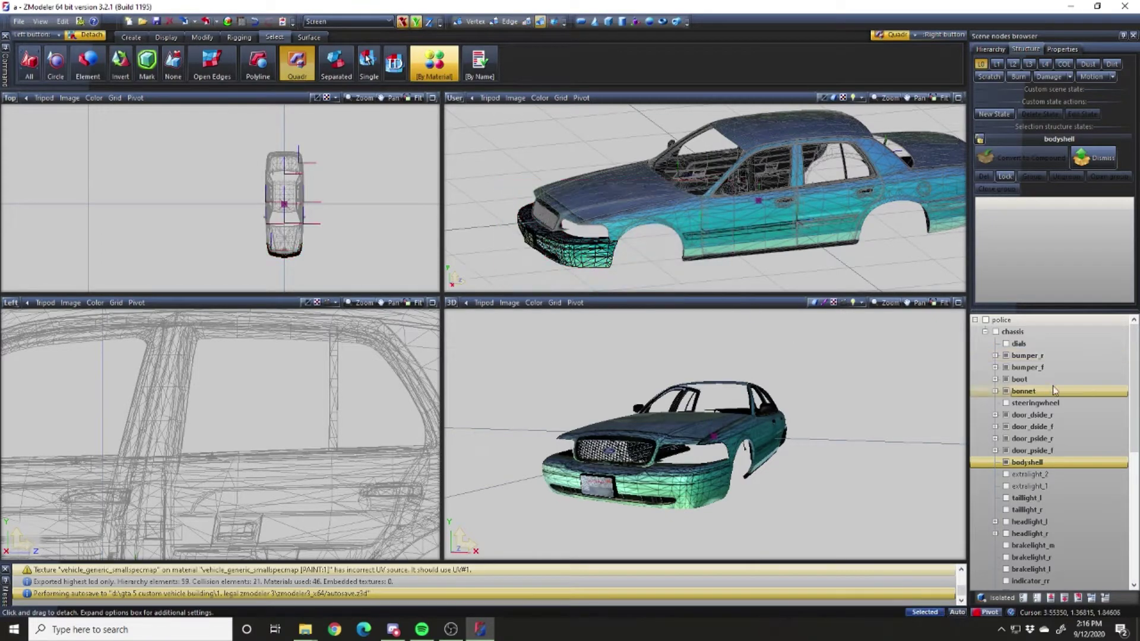
pyautogui.click(1008, 368)
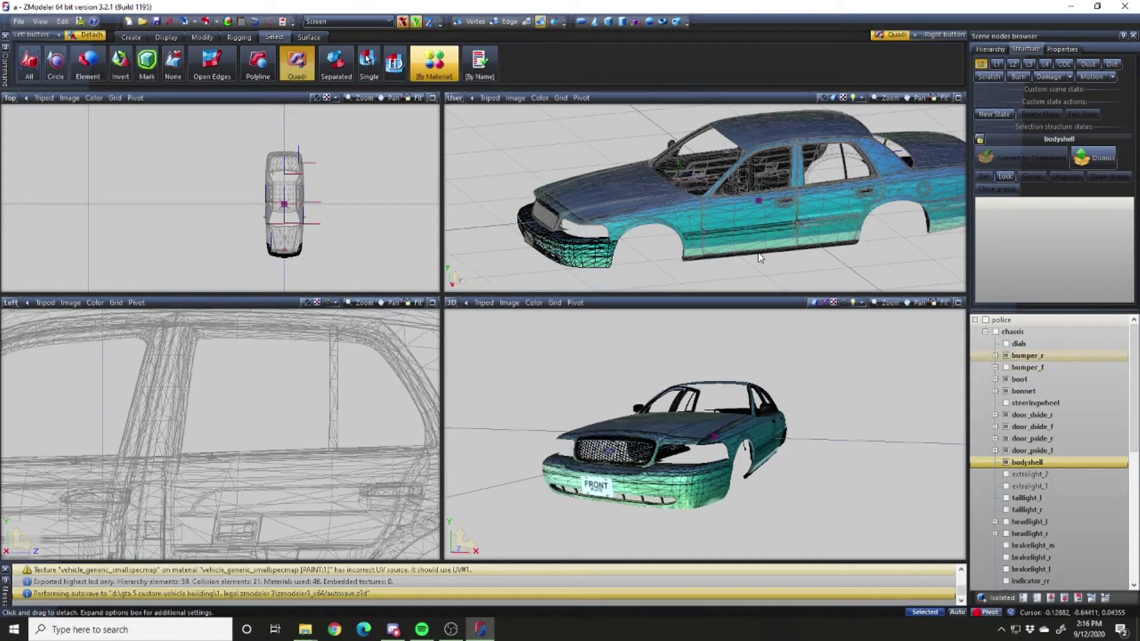
# Select the front licence plate polygons on the detached bumper mesh and delete them
pyautogui.moveTo(763, 258); pyautogui.dragTo(781, 253, button='middle')
pyautogui.scroll(3, 570, 229)
pyautogui.scroll(4, 597, 233)
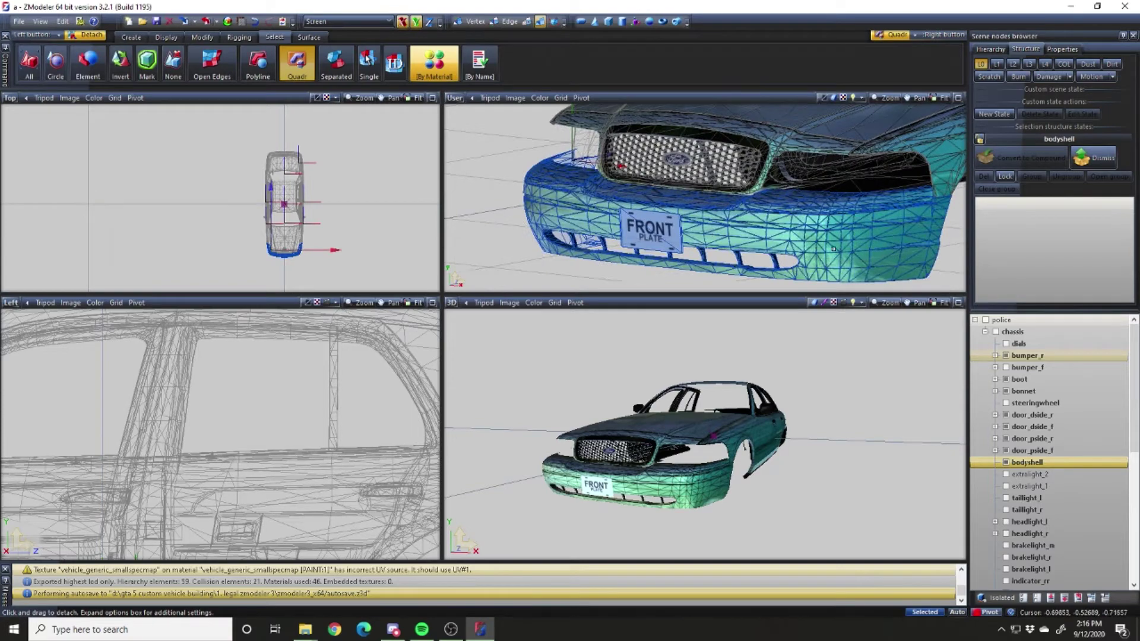
pyautogui.scroll(-4, 741, 236)
pyautogui.moveTo(741, 236)
pyautogui.mouseDown(button='middle')
pyautogui.moveTo(792, 240)
pyautogui.moveTo(762, 233)
pyautogui.mouseUp(button='middle')
pyautogui.press('space')
pyautogui.press('3')
pyautogui.press('space')
pyautogui.moveTo(746, 255); pyautogui.dragTo(445, 104)
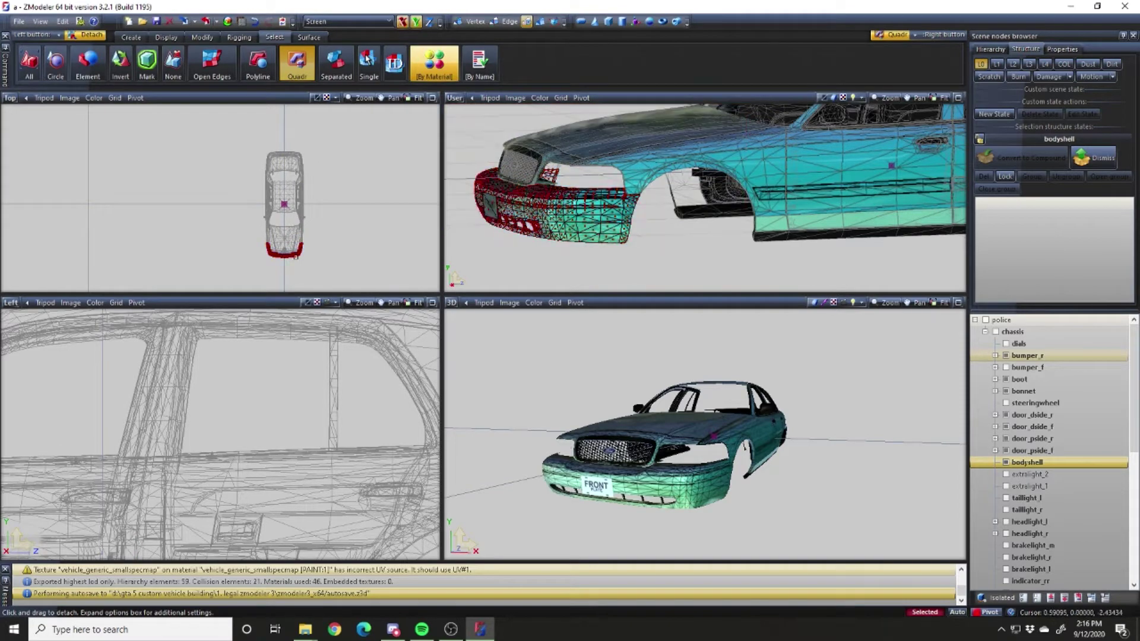
pyautogui.scroll(-5, 45, 468)
pyautogui.scroll(6, 45, 467)
pyautogui.moveTo(157, 425); pyautogui.dragTo(182, 542)
pyautogui.moveTo(188, 546); pyautogui.dragTo(189, 546, button='right')
pyautogui.press('space')
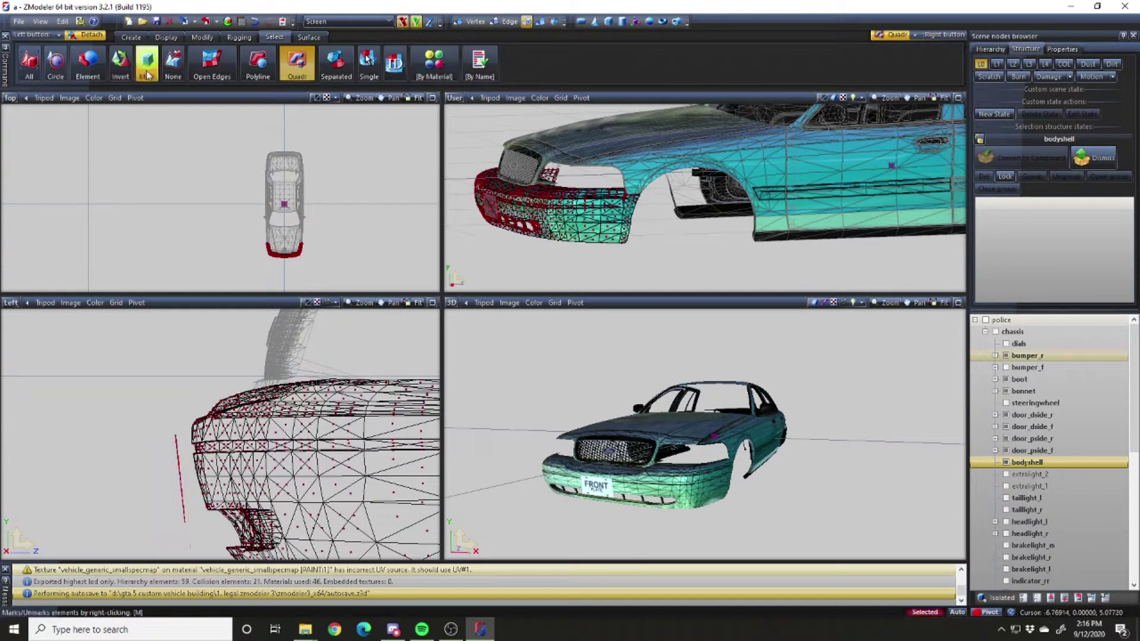
pyautogui.click(202, 37)
pyautogui.click(101, 62)
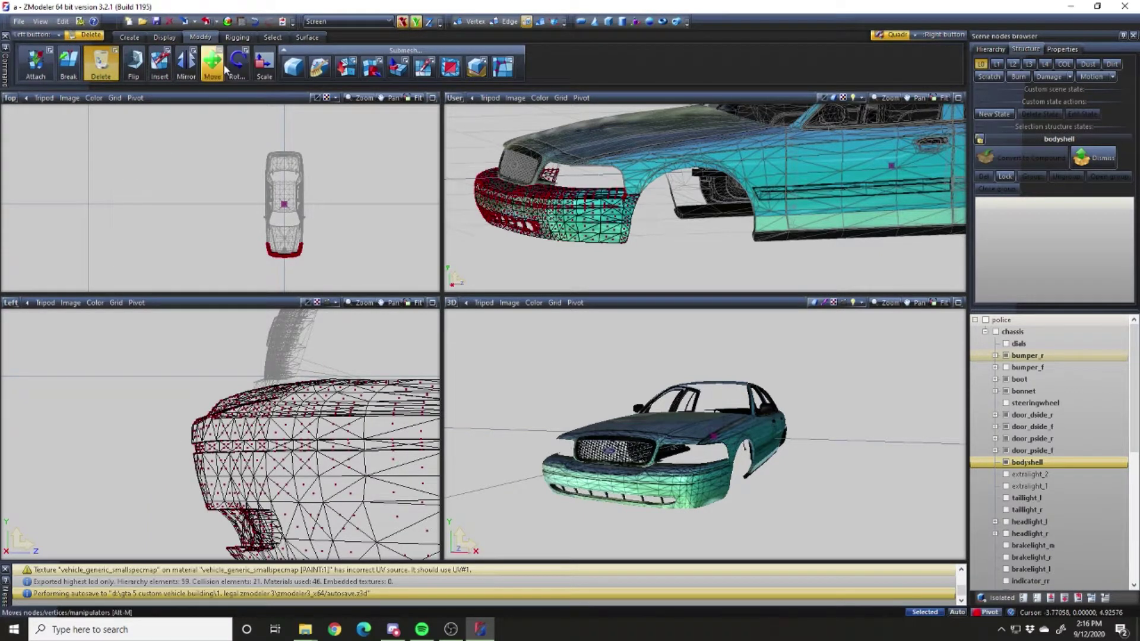
# Select the body shell's paint polygons by material, detach them as a separate object and hide the original bodyshell
pyautogui.click(371, 67)
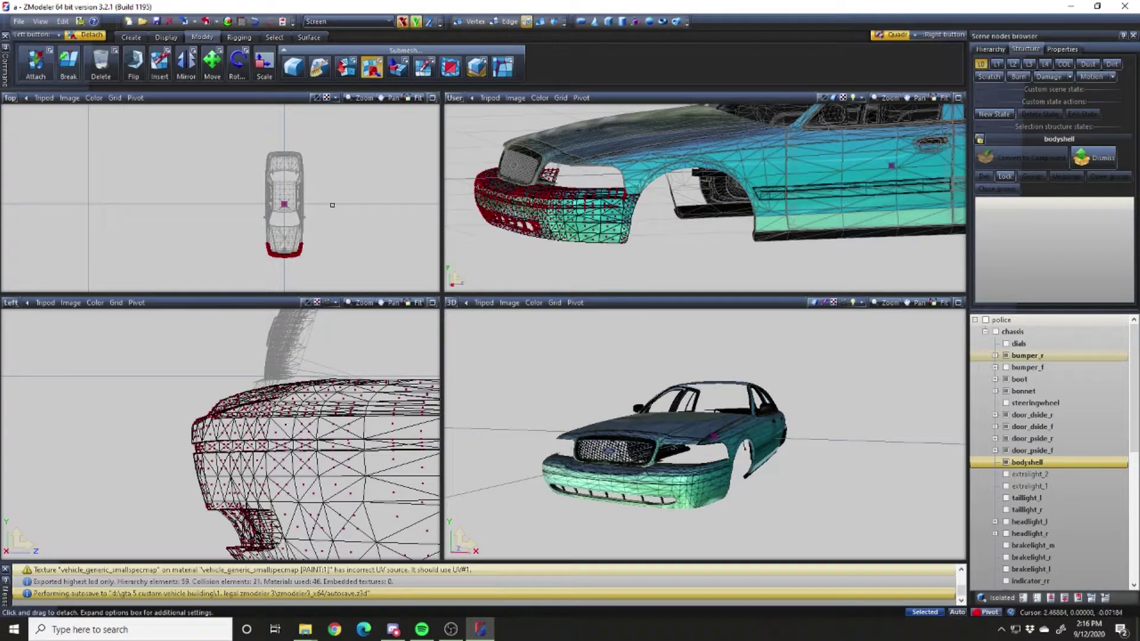
pyautogui.click(333, 205)
pyautogui.scroll(-2, 653, 217)
pyautogui.moveTo(653, 216); pyautogui.dragTo(676, 241, button='middle')
pyautogui.scroll(-2, 676, 241)
pyautogui.press('3')
pyautogui.scroll(3, 717, 224)
pyautogui.press('4')
pyautogui.press('3')
pyautogui.click(717, 224)
pyautogui.scroll(-2, 572, 252)
pyautogui.moveTo(529, 264); pyautogui.dragTo(1048, 49, button='right')
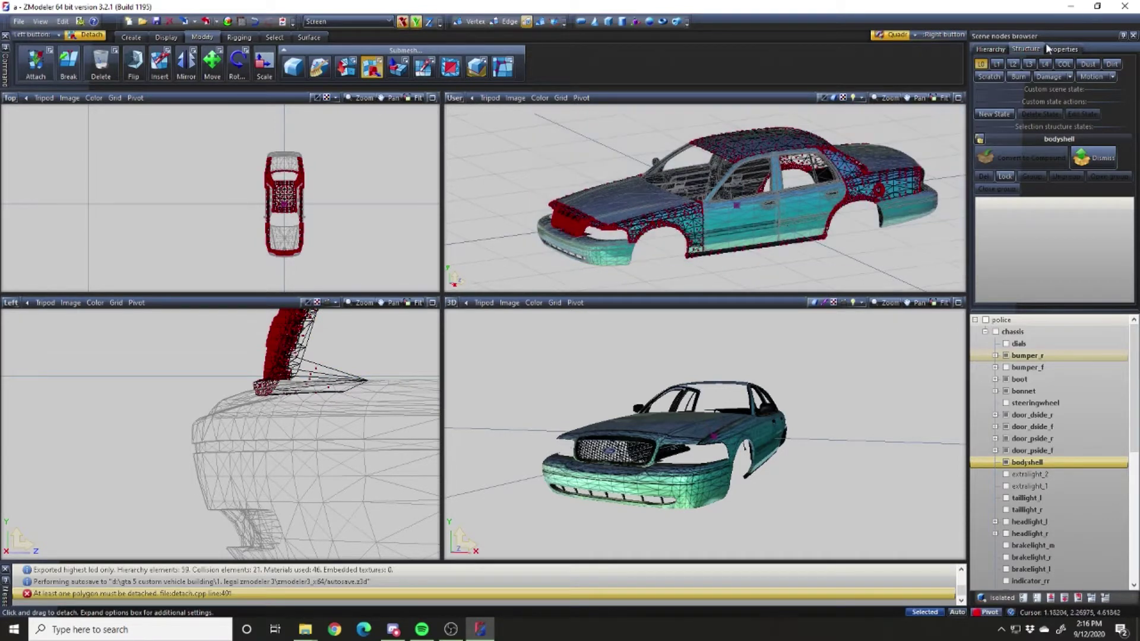
pyautogui.click(275, 37)
pyautogui.click(426, 73)
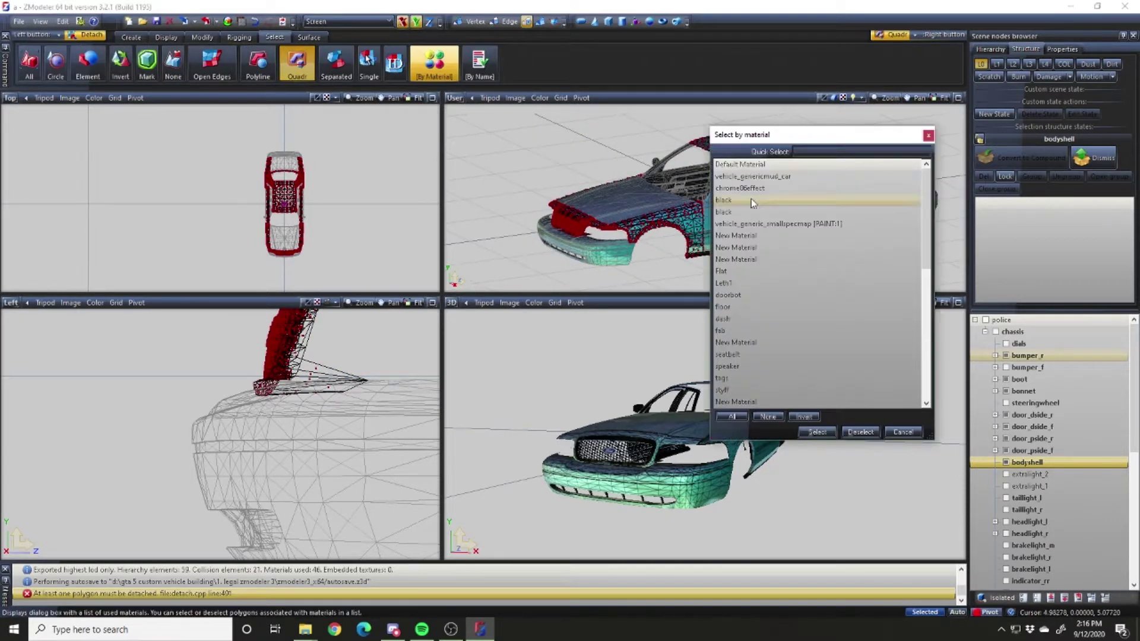
pyautogui.click(816, 431)
pyautogui.click(536, 274)
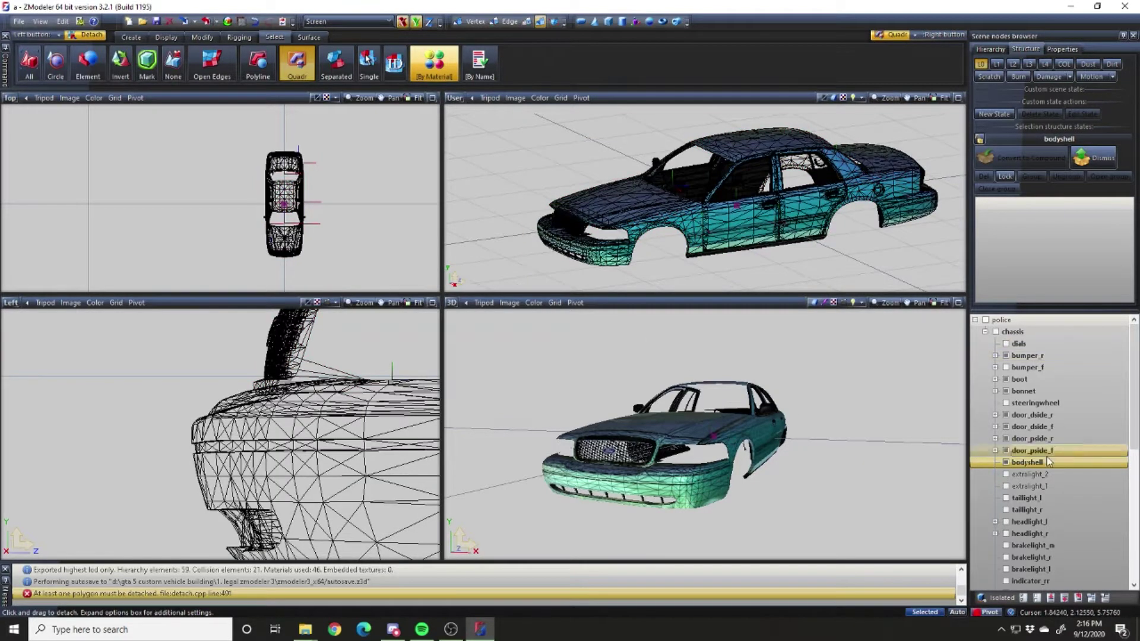
# Detach the hood's vehicle_generic_smallspecmap [PAINT:1] polygons as a separate object and hide the original bonnet
pyautogui.scroll(5, 762, 265)
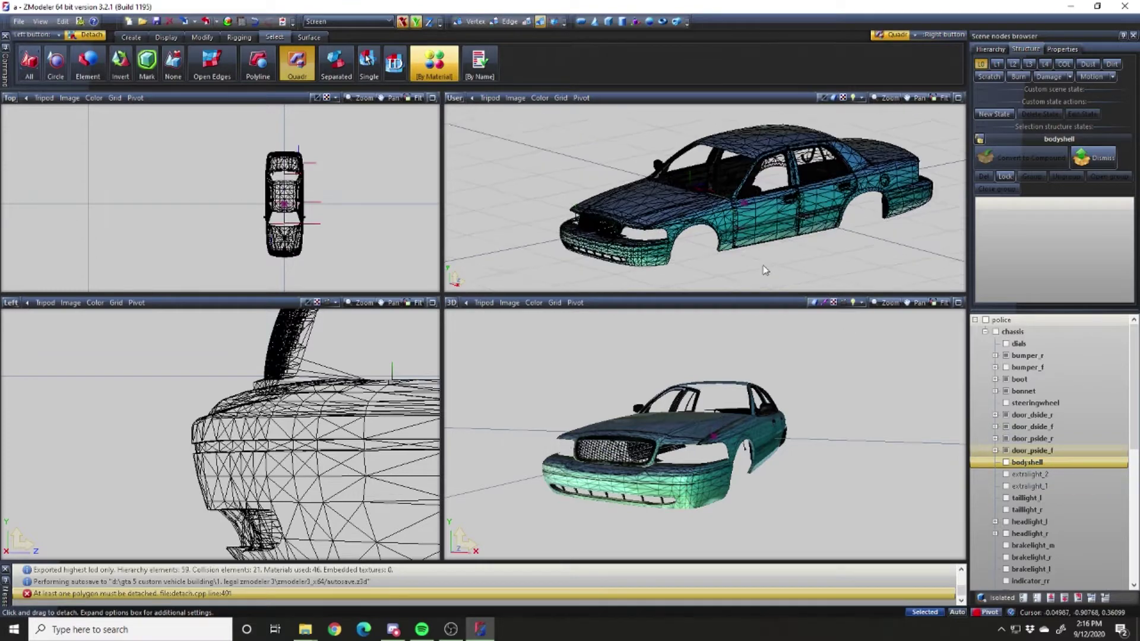
pyautogui.scroll(5, 735, 195)
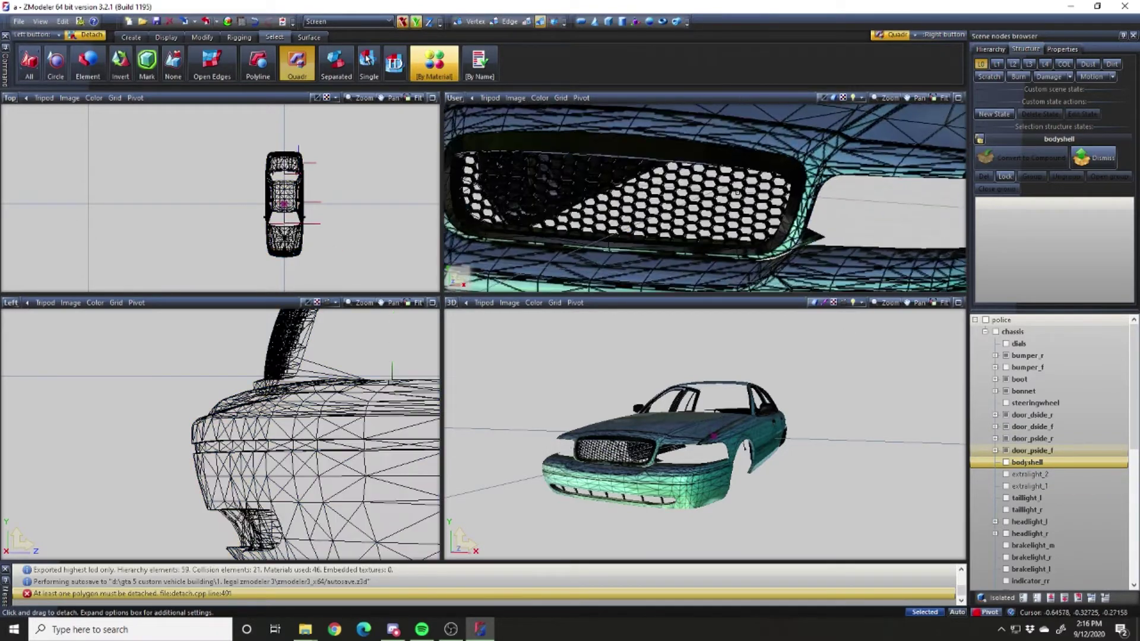
pyautogui.scroll(-5, 705, 239)
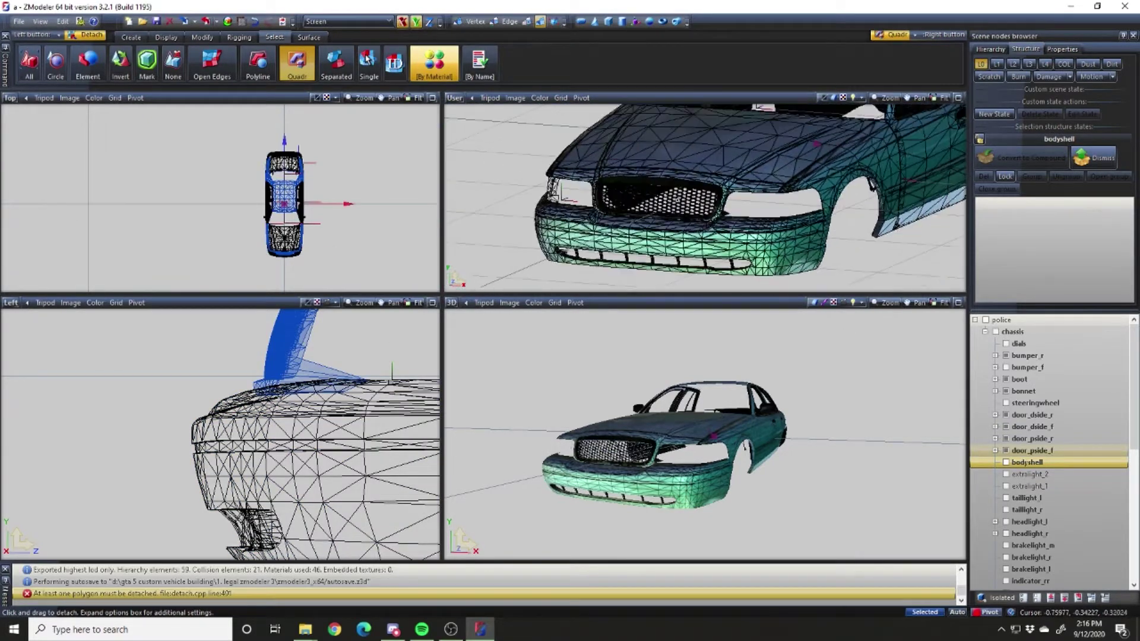
pyautogui.scroll(3, 705, 238)
pyautogui.scroll(-8, 705, 239)
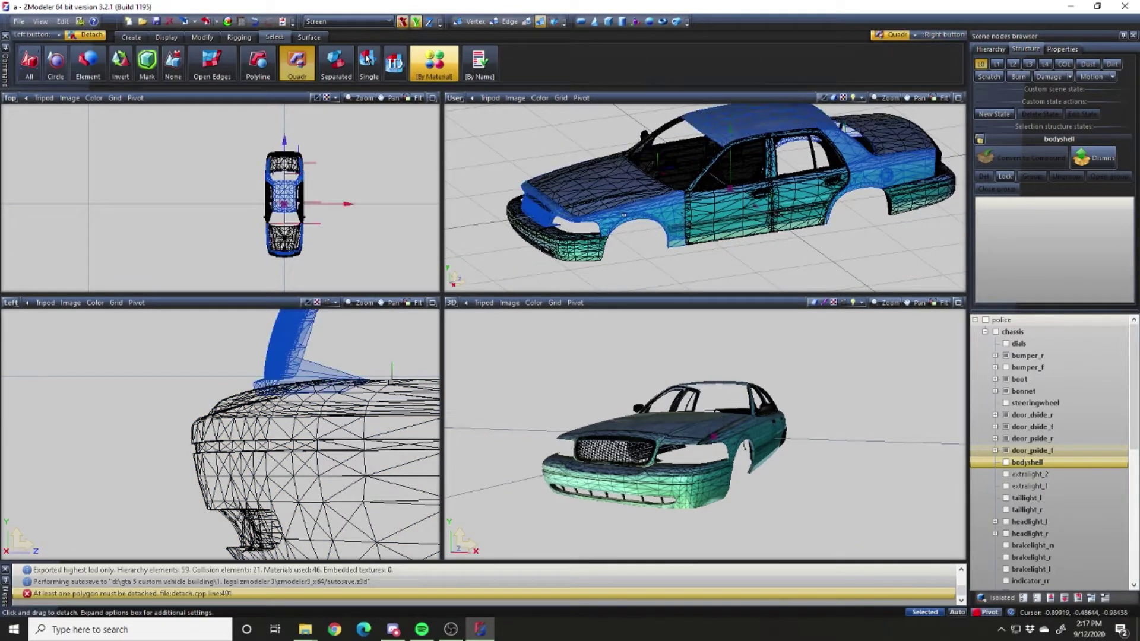
pyautogui.click(609, 189)
pyautogui.press('3')
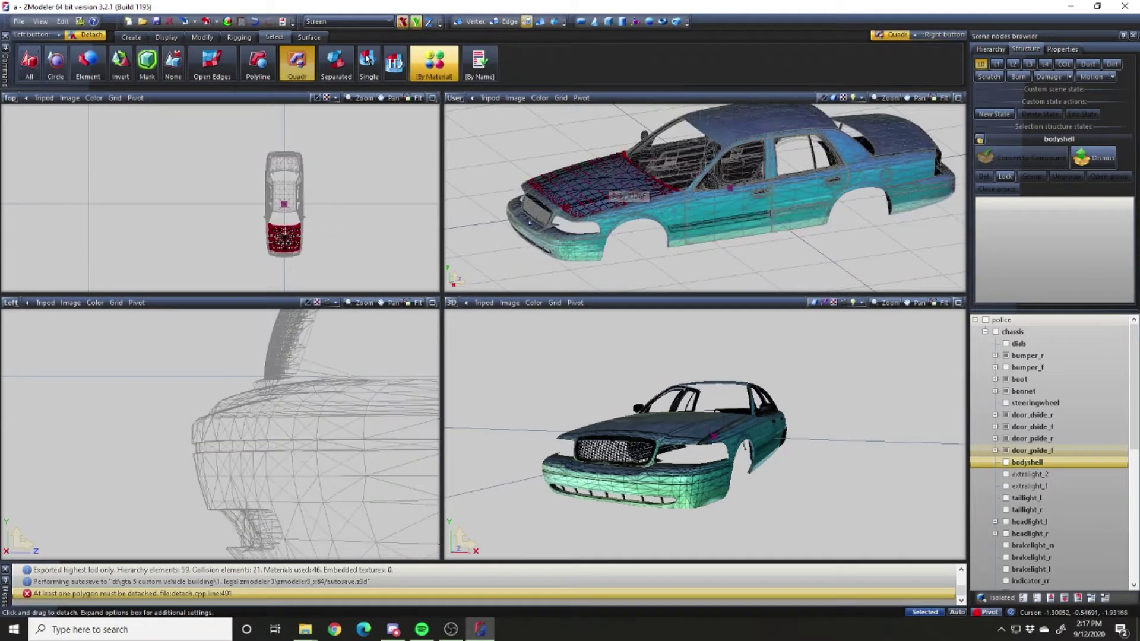
pyautogui.click(434, 62)
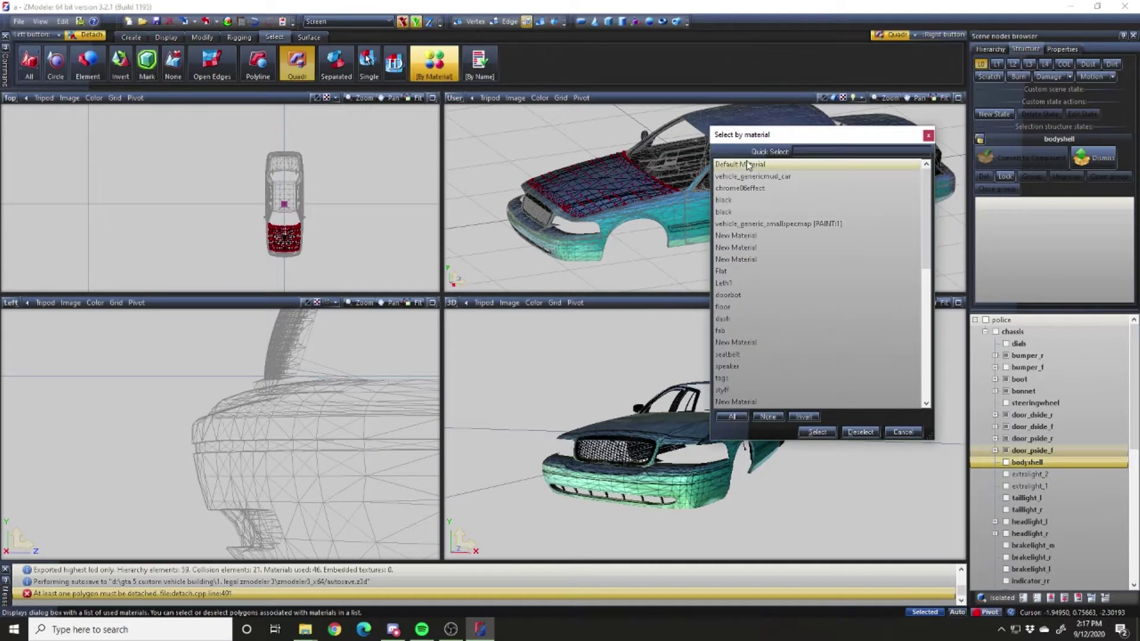
pyautogui.click(802, 220)
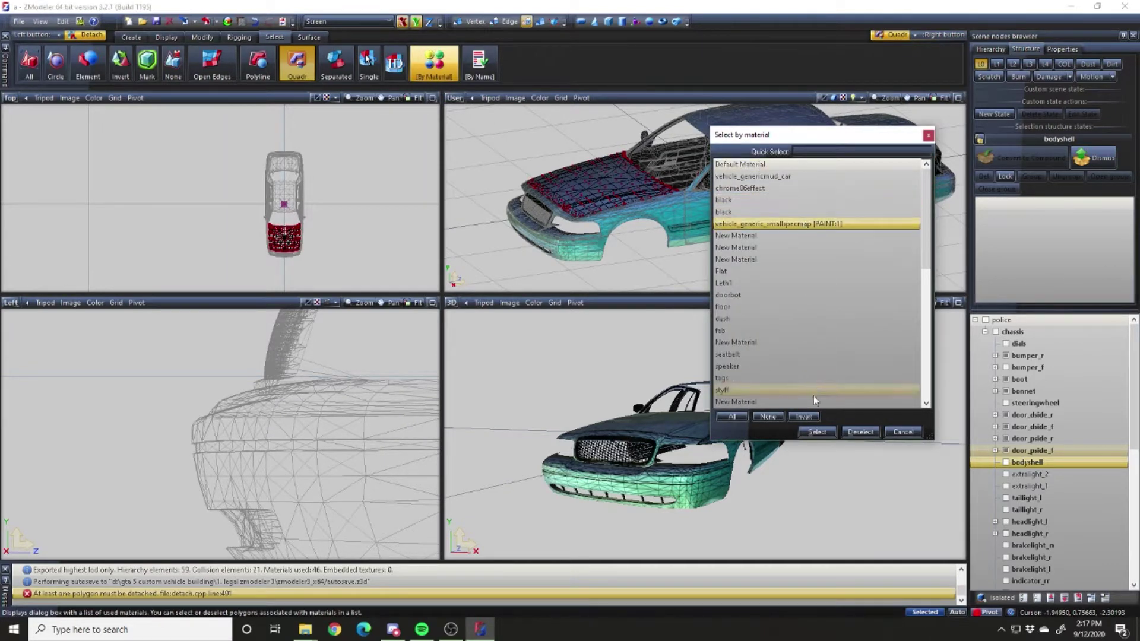
pyautogui.click(817, 432)
pyautogui.moveTo(479, 136); pyautogui.dragTo(751, 292)
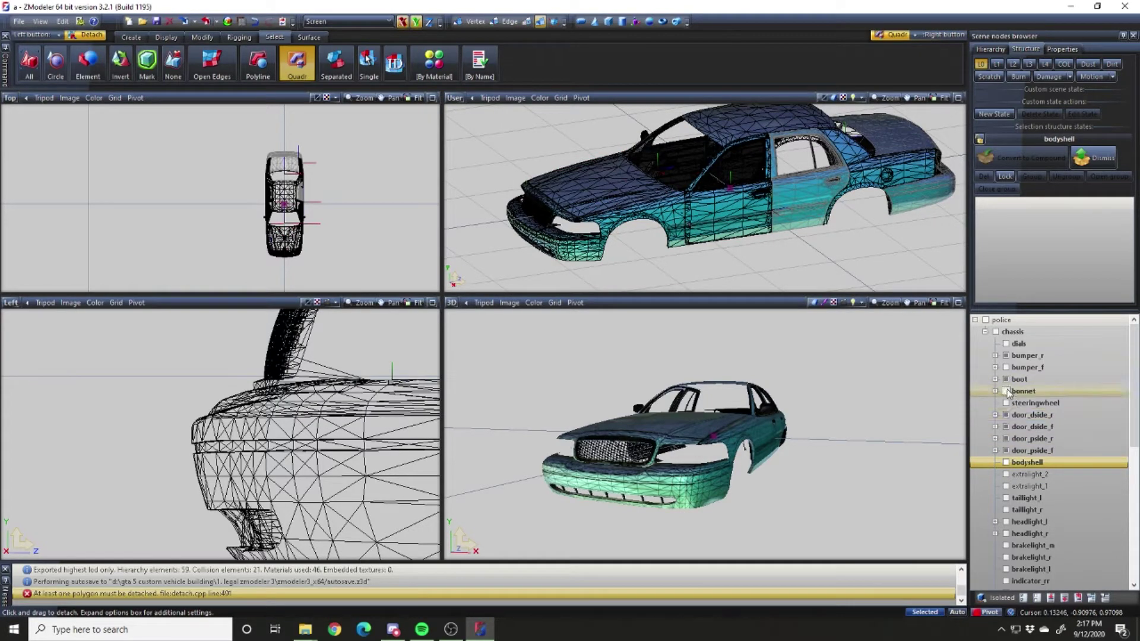
# Select the front passenger-side door's vehicle_generic_smallspecmap [PAINT:1] polygons by material and detach them as a separate object
pyautogui.moveTo(730, 208); pyautogui.dragTo(807, 234, button='middle')
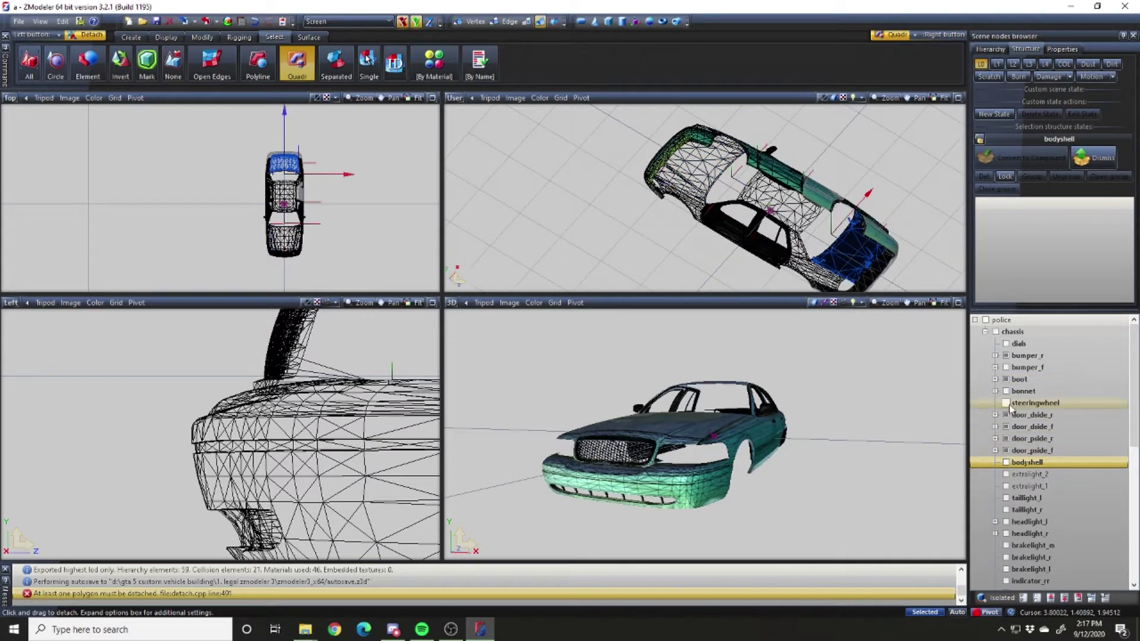
pyautogui.moveTo(766, 255); pyautogui.dragTo(817, 276, button='middle')
pyautogui.scroll(10, 816, 274)
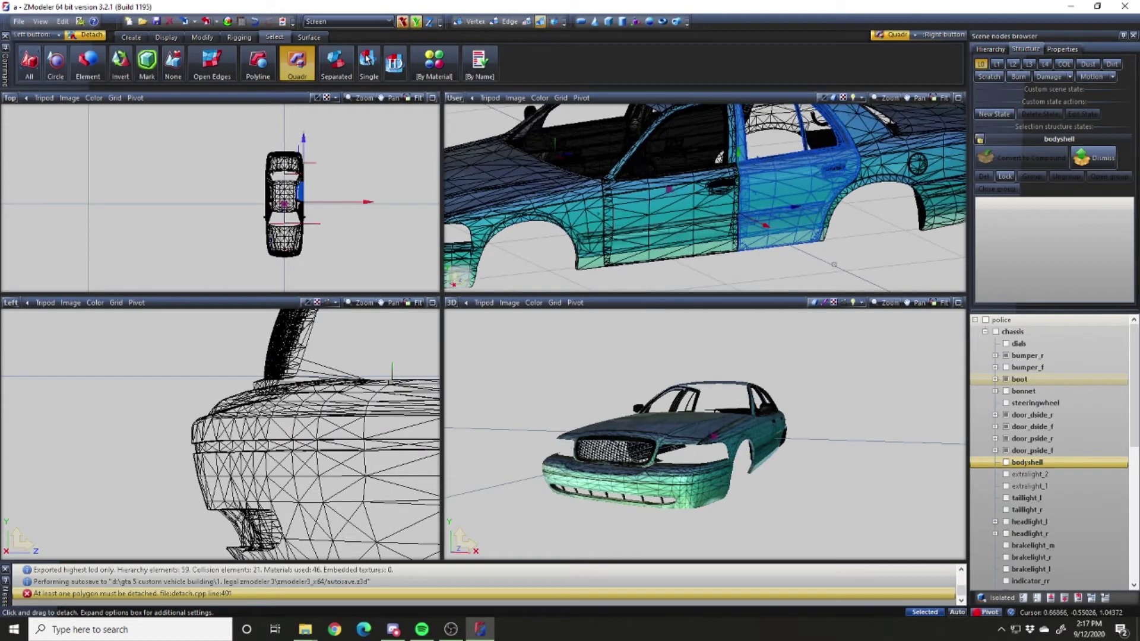
pyautogui.click(526, 22)
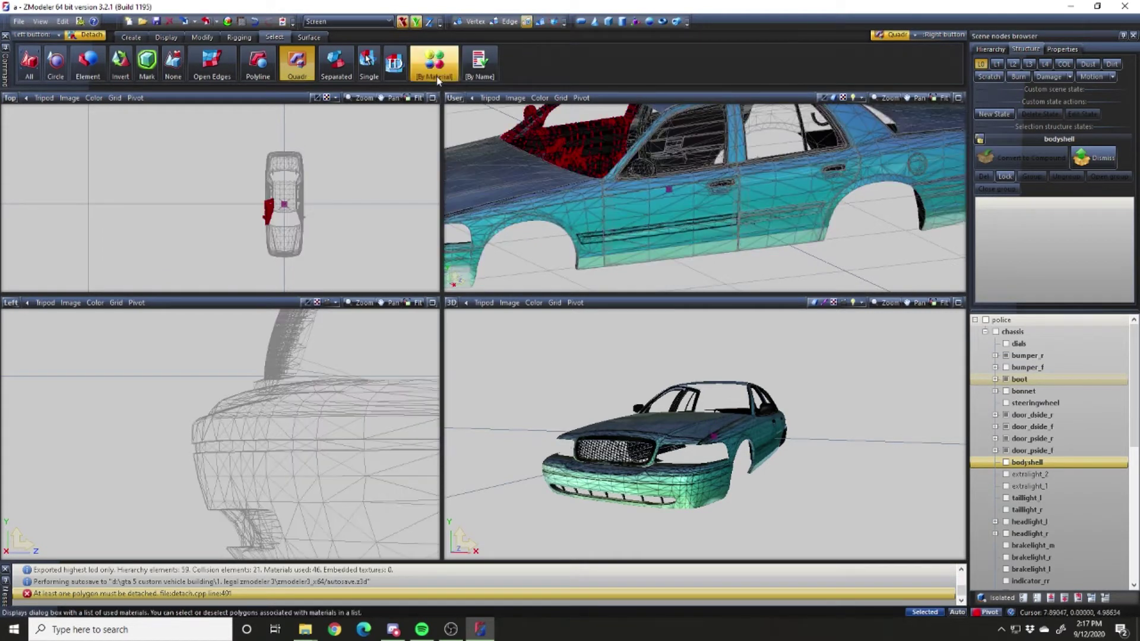
pyautogui.click(434, 63)
pyautogui.click(847, 225)
pyautogui.click(817, 431)
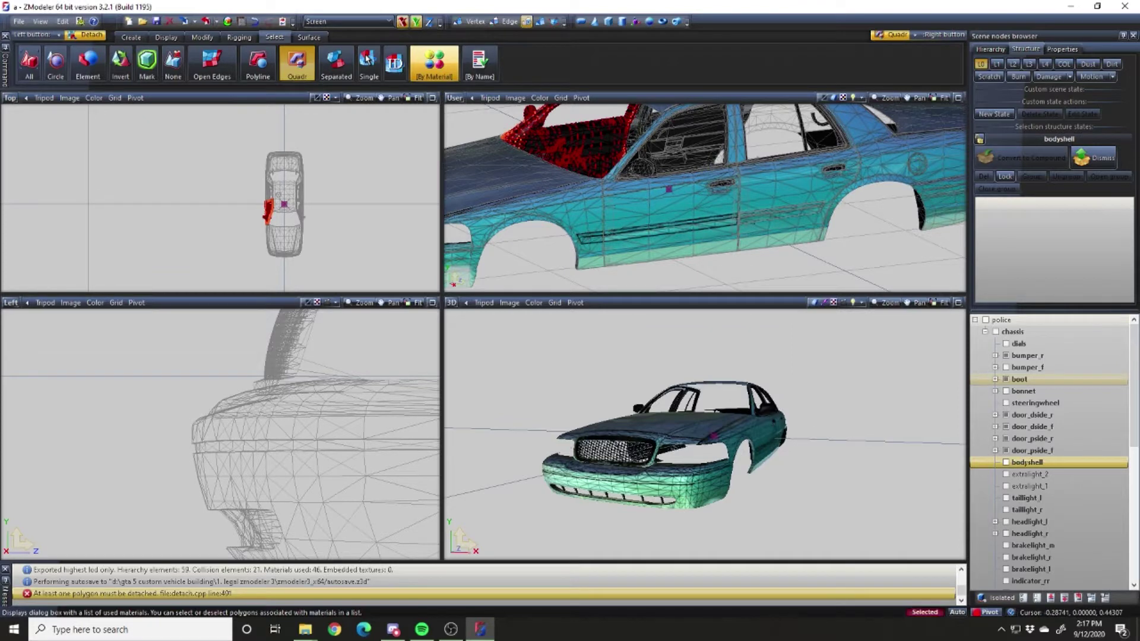
pyautogui.click(681, 133)
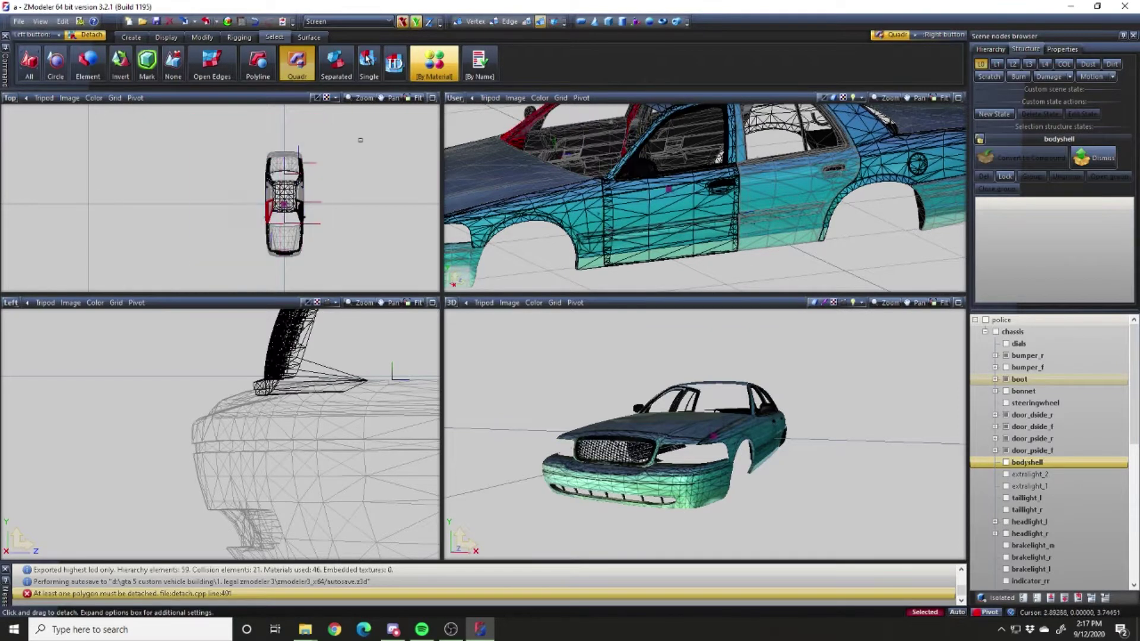
# Select the rear passenger-side door's paint polygons by material and detach them as a separate object
pyautogui.click(434, 62)
pyautogui.click(817, 432)
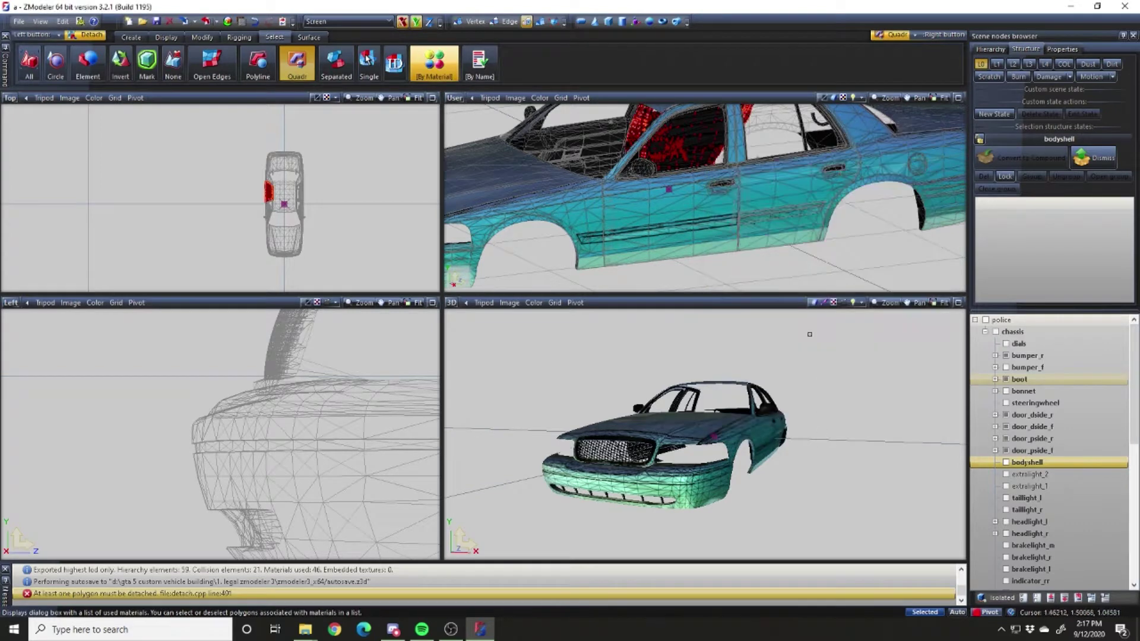
pyautogui.click(665, 195)
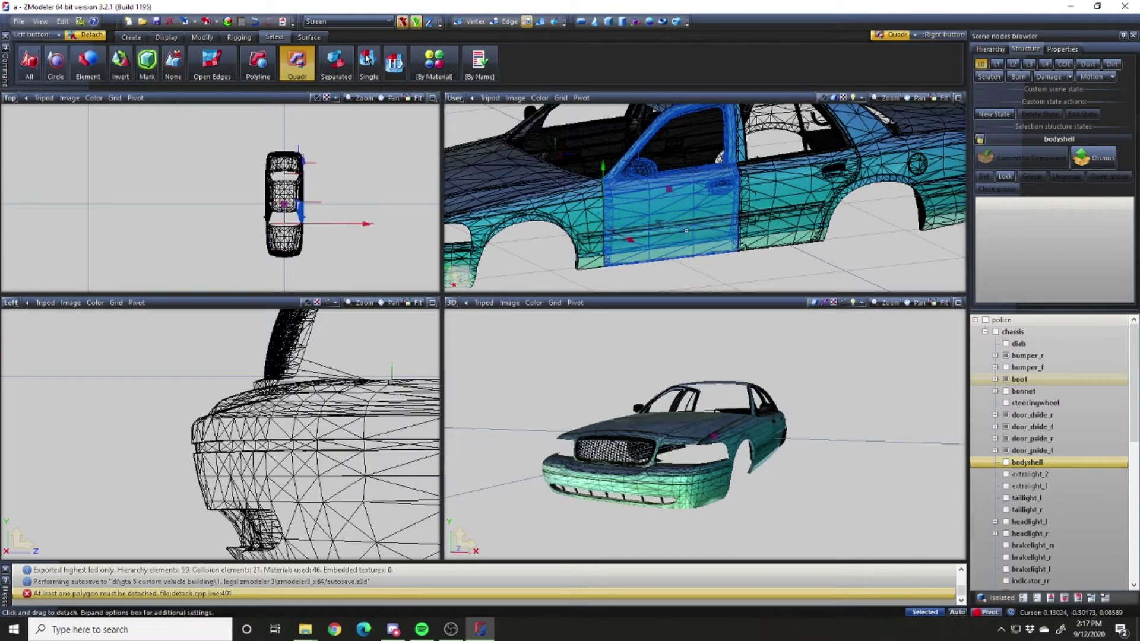
# Select the front driver-side door's vehicle_generic_smallspecmap [PAINT:1] polygons by material and detach them as a separate object
pyautogui.click(694, 239)
pyautogui.click(424, 67)
pyautogui.click(794, 225)
pyautogui.click(818, 432)
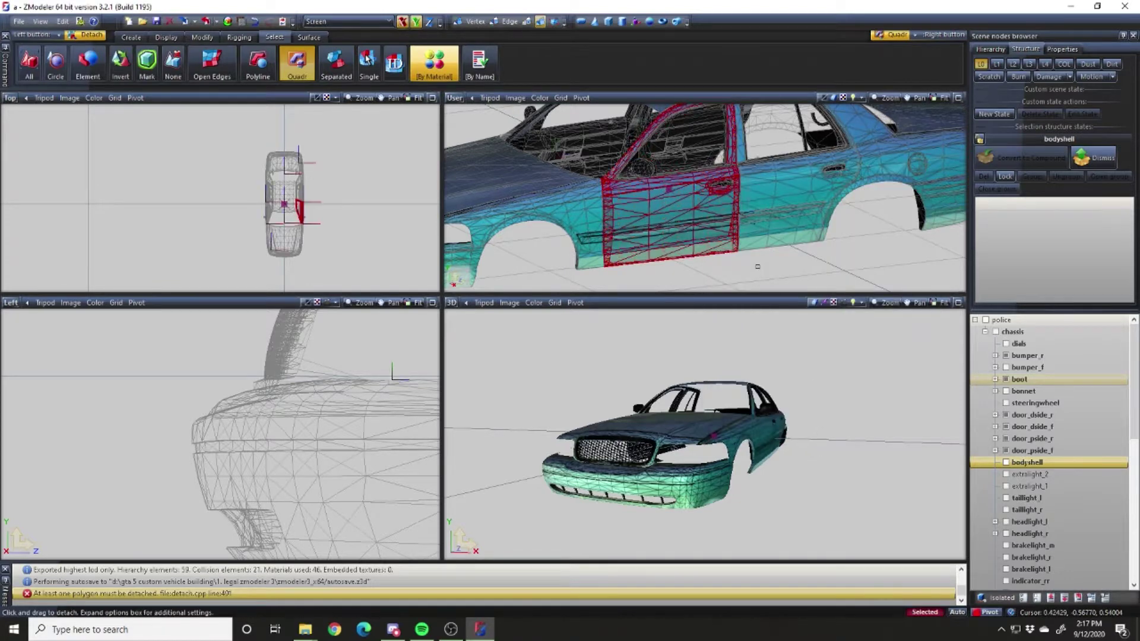
# Select the rear driver-side door's vehicle_generic_smallspecmap [PAINT:1] polygons by material and detach them as a separate object
pyautogui.click(778, 178)
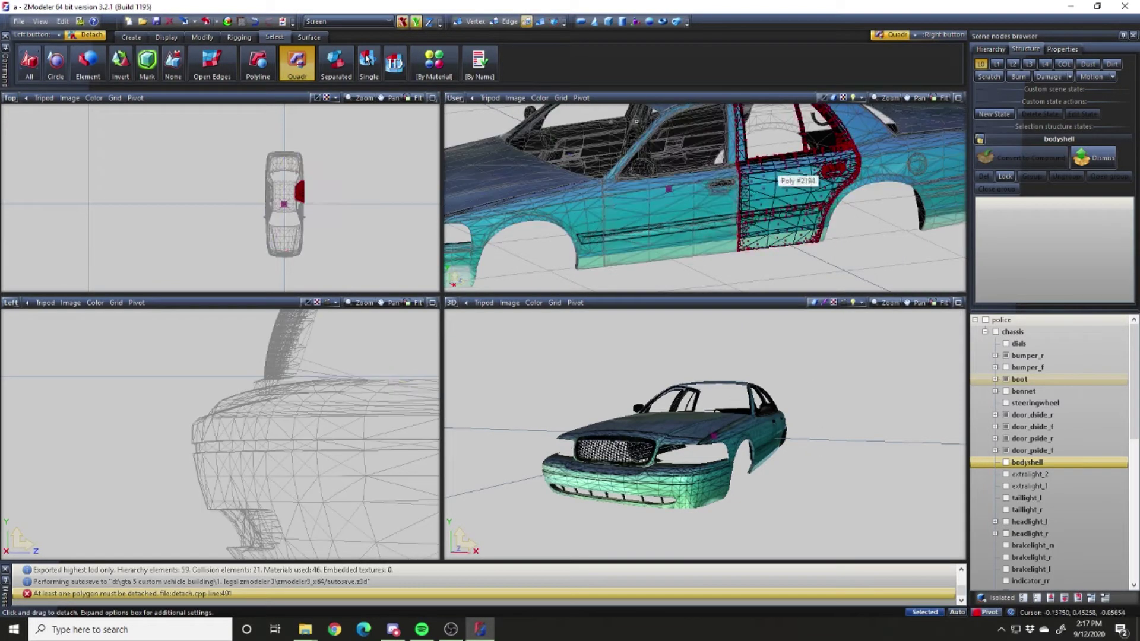
pyautogui.click(432, 70)
pyautogui.click(816, 224)
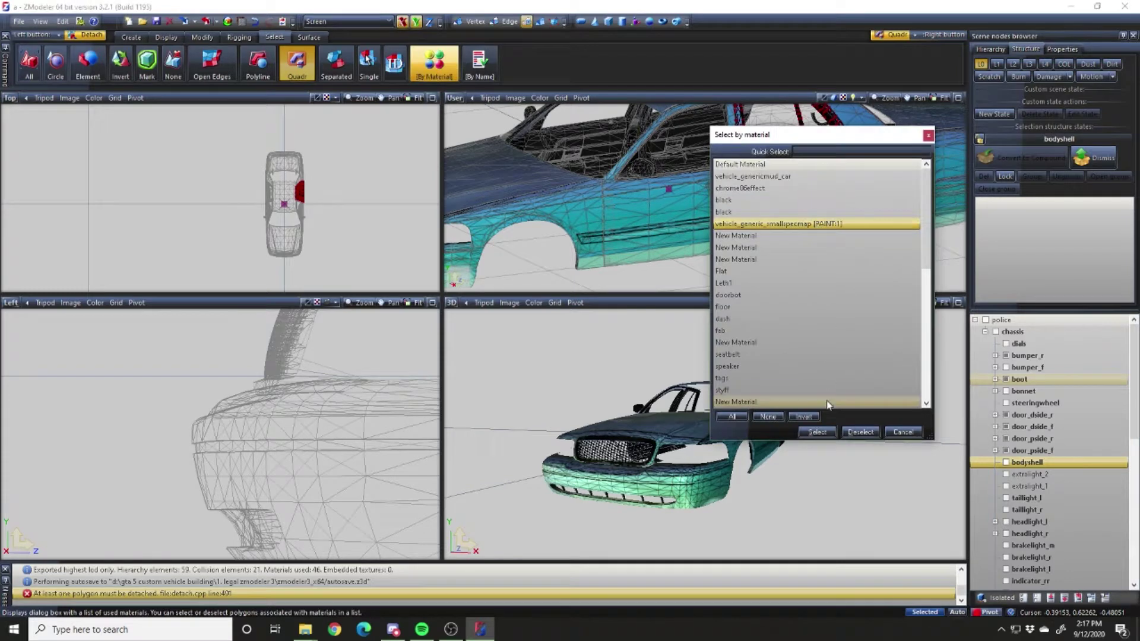
pyautogui.click(819, 431)
pyautogui.moveTo(843, 243); pyautogui.dragTo(869, 287)
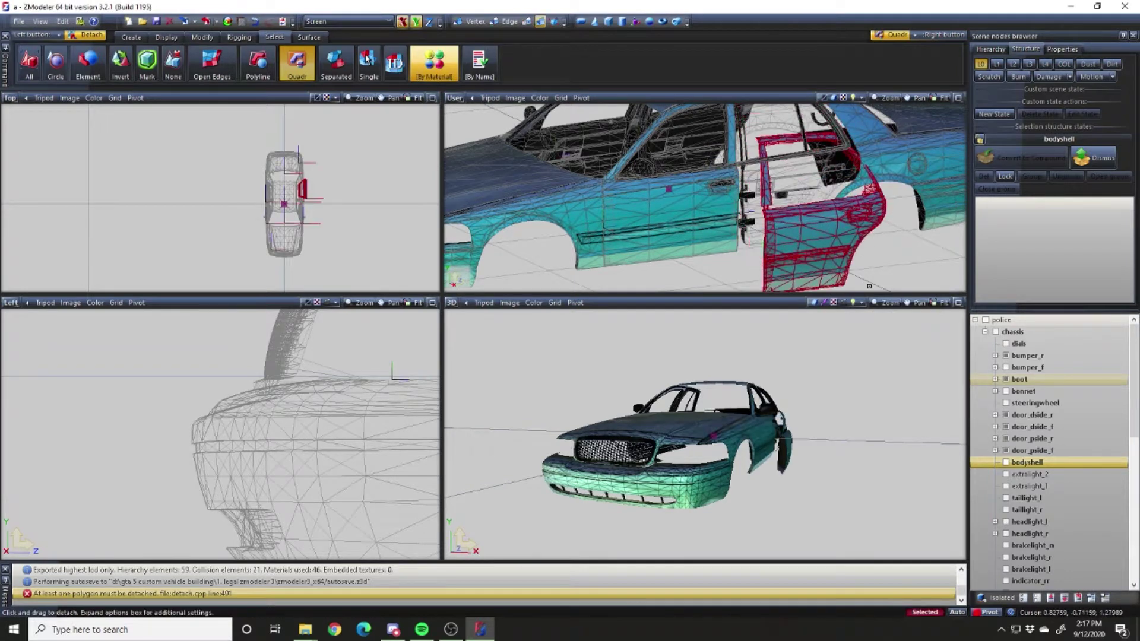
pyautogui.hotkey('ctrl', 'z')
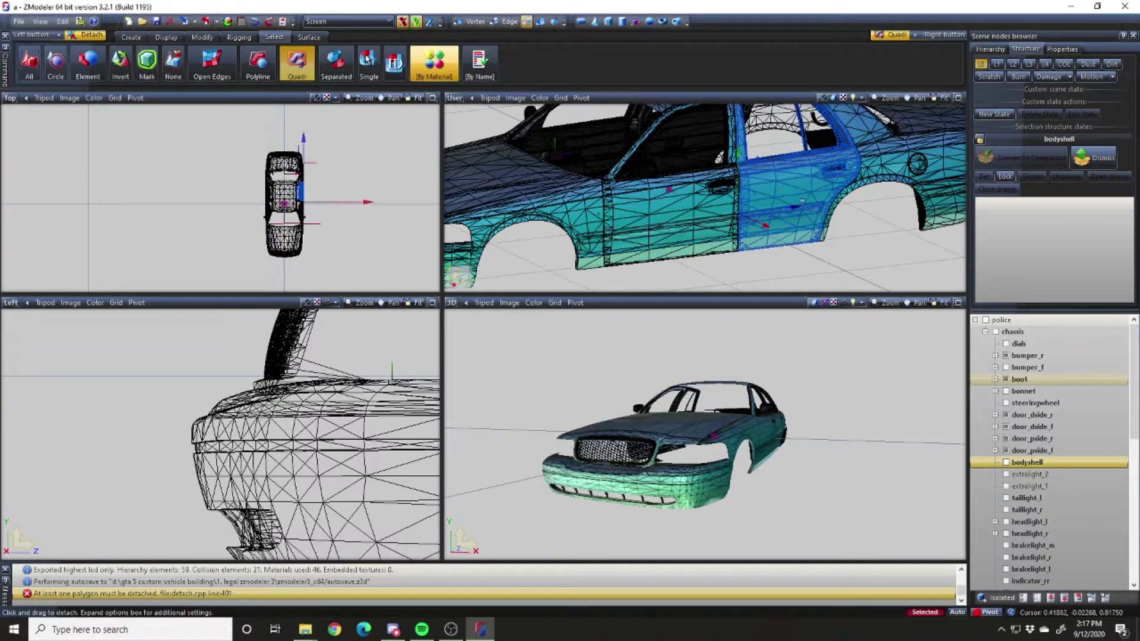
pyautogui.press('space')
pyautogui.press('4')
# Select the boot's vehicle_generic_smallspecmap [PAINT:1] polygons by material and detach them as a separate object
pyautogui.moveTo(802, 201); pyautogui.dragTo(793, 178, button='middle')
pyautogui.press('space')
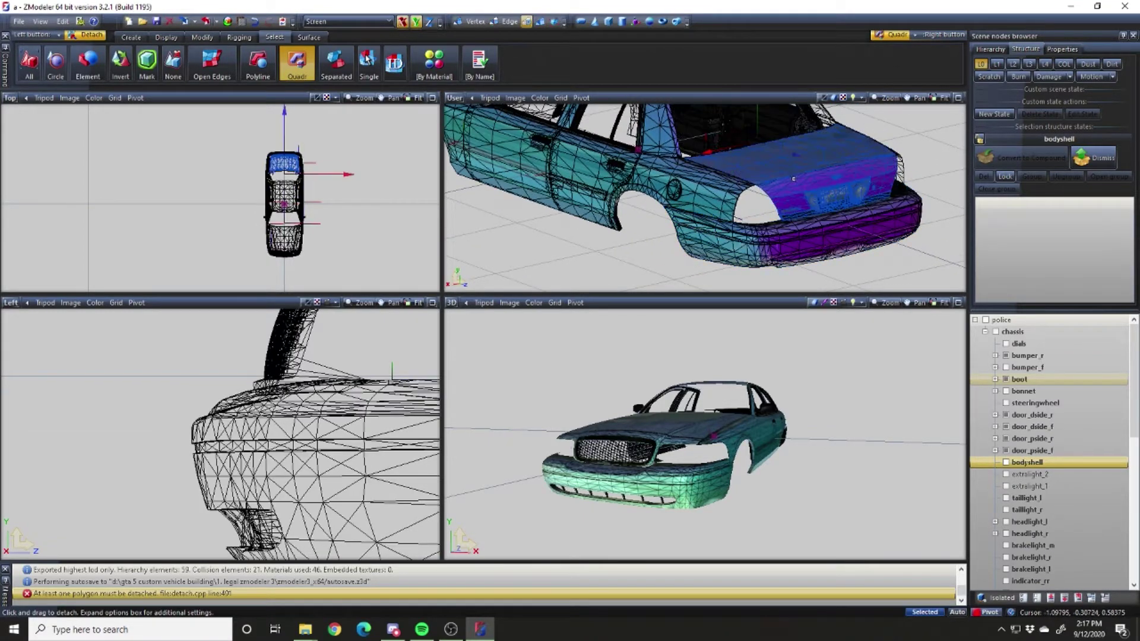
pyautogui.press('space')
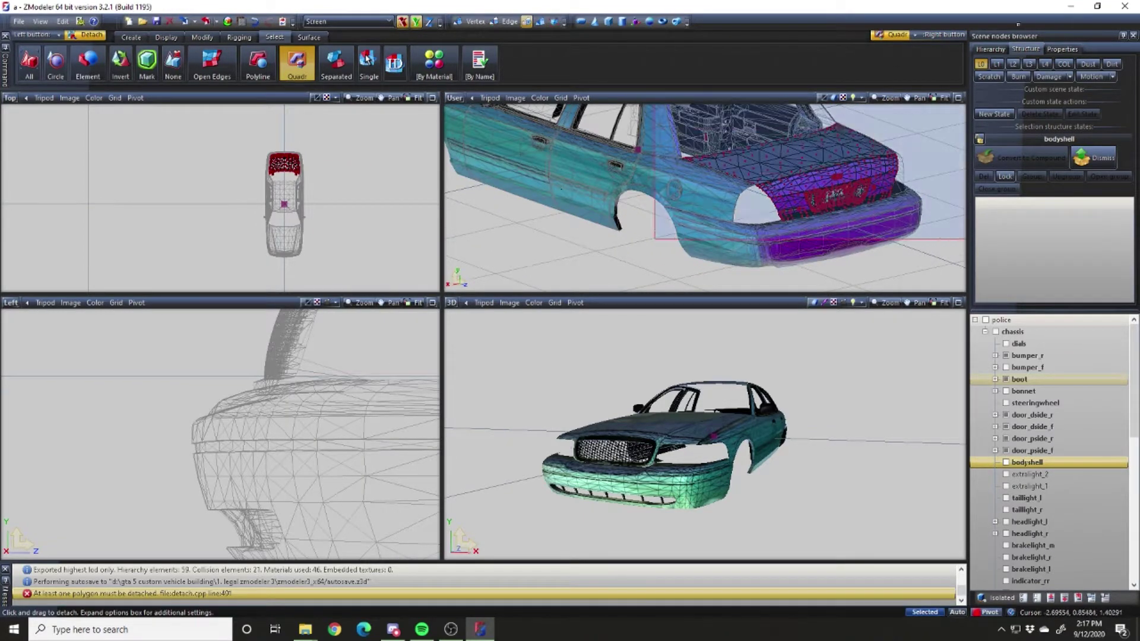
pyautogui.click(434, 62)
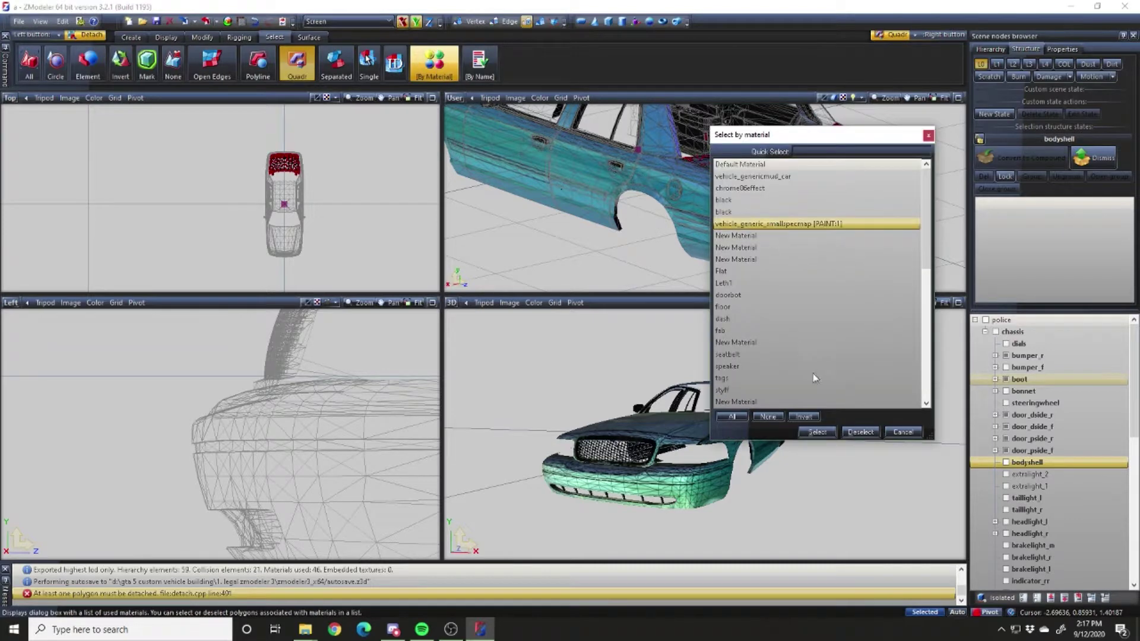
pyautogui.click(812, 402)
pyautogui.click(817, 431)
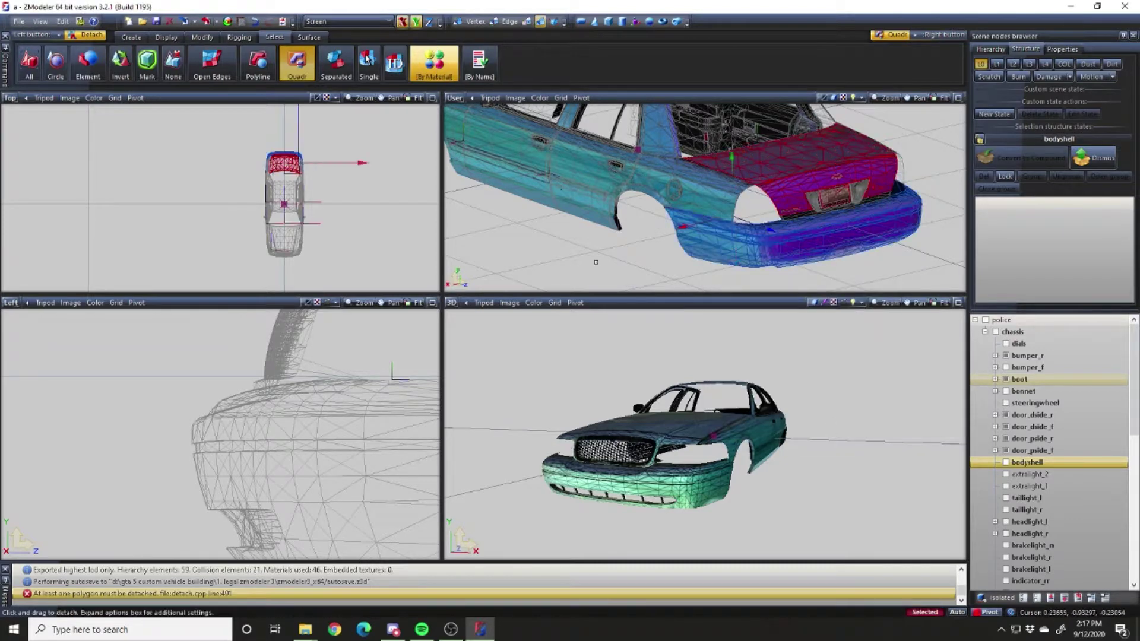
# Select the rear bumper's vehicle_generic_smallspecmap [PAINT:1] polygons by material and detach them as a separate object
pyautogui.click(803, 236)
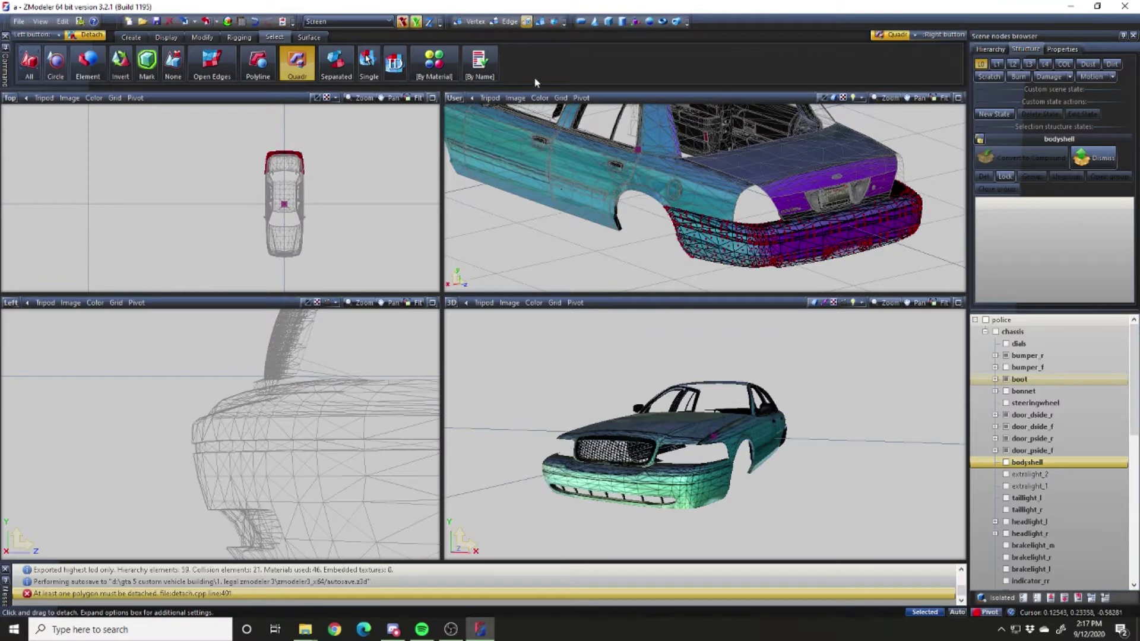
pyautogui.click(434, 62)
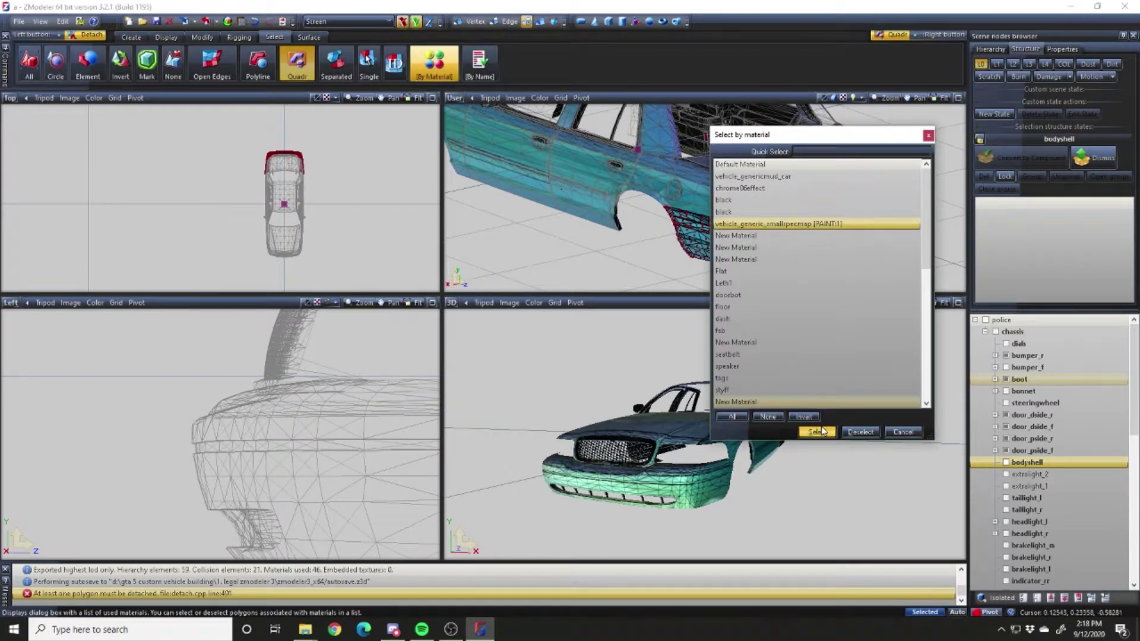
pyautogui.click(818, 431)
pyautogui.click(552, 277)
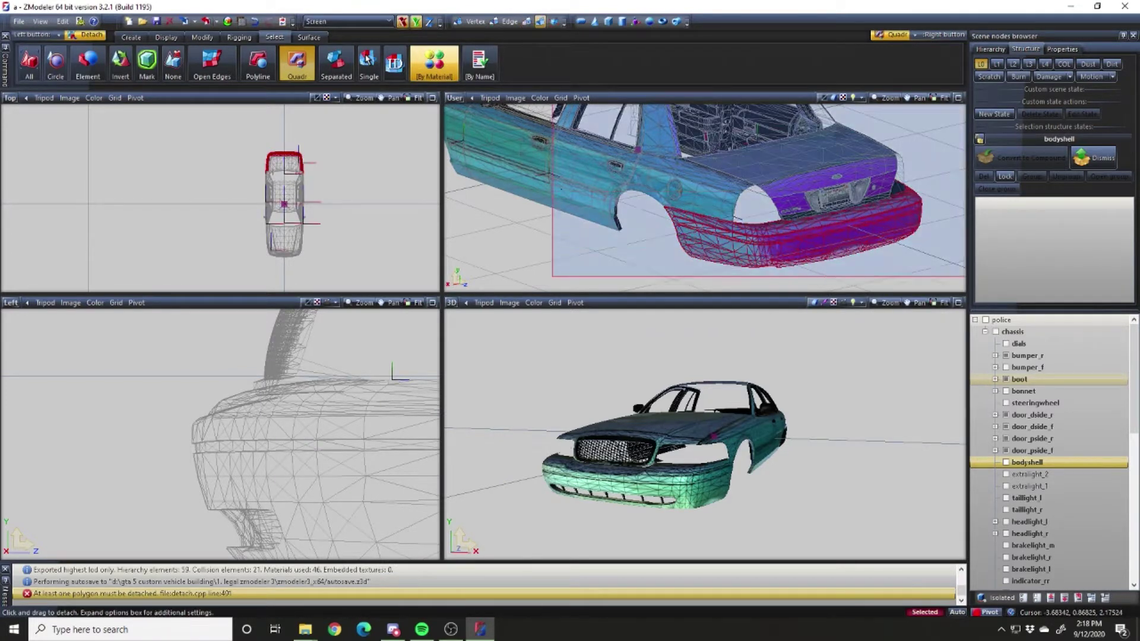
# Hide the original driver-side and passenger-side doors, boot and rear bumper under the chassis node
pyautogui.click(1005, 439)
pyautogui.click(1006, 426)
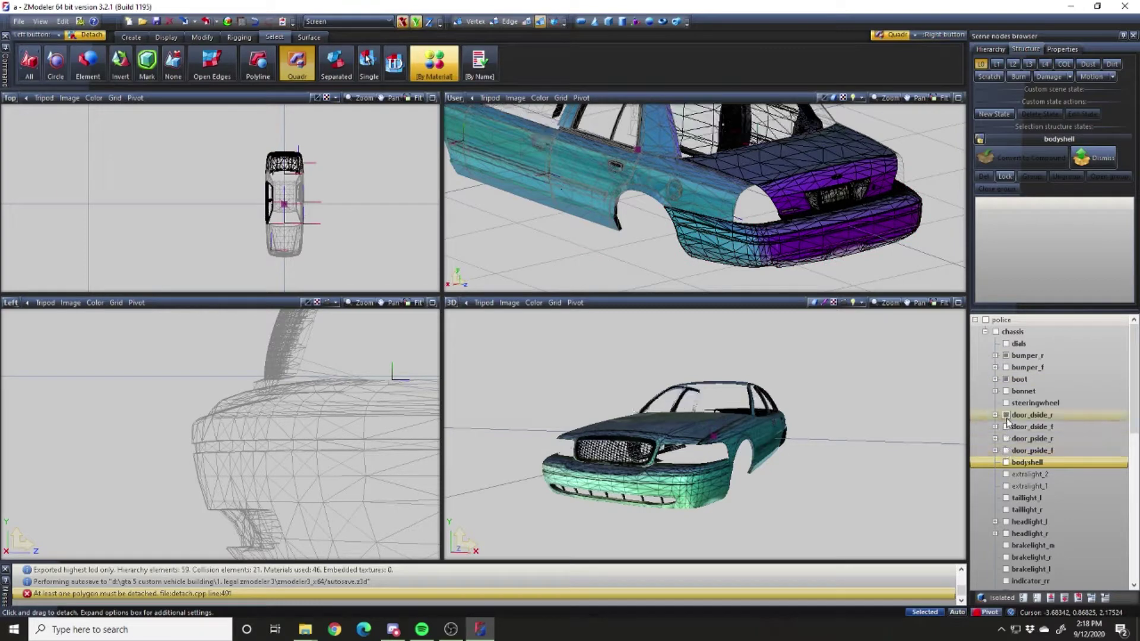
pyautogui.click(1005, 414)
pyautogui.click(1005, 379)
pyautogui.click(1005, 368)
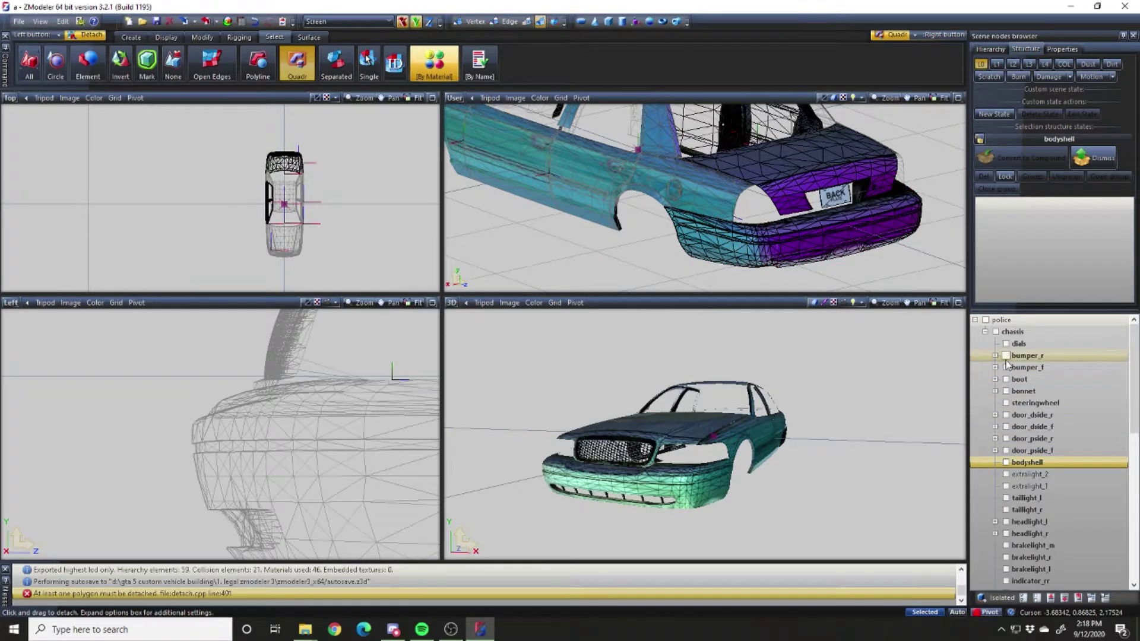
# Select the BACK PLATE license plate polygons on the detached boot and delete them
pyautogui.scroll(-5, 795, 229)
pyautogui.moveTo(855, 235); pyautogui.dragTo(754, 231, button='middle')
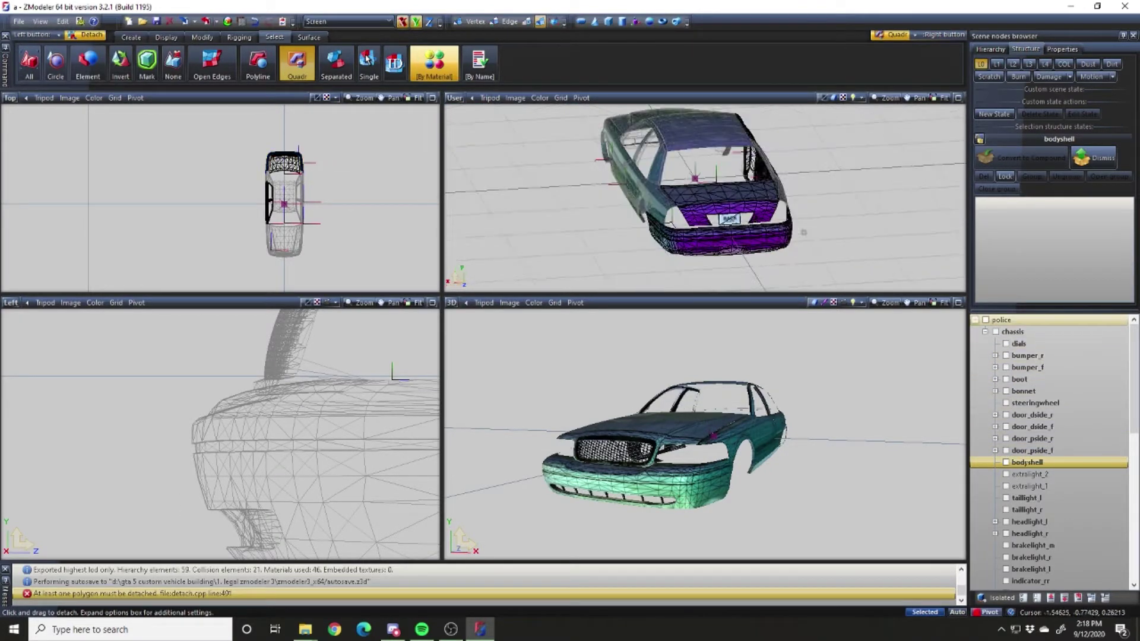
pyautogui.scroll(3, 725, 228)
pyautogui.click(726, 228)
pyautogui.scroll(3, 712, 225)
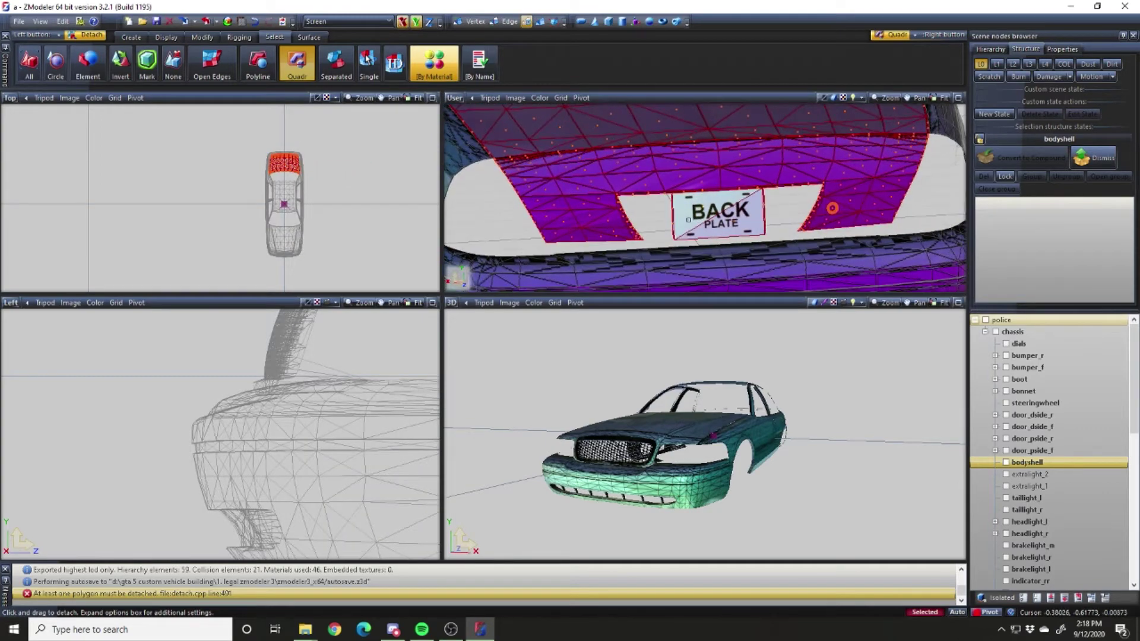
pyautogui.scroll(-5, 618, 267)
pyautogui.scroll(6, 615, 174)
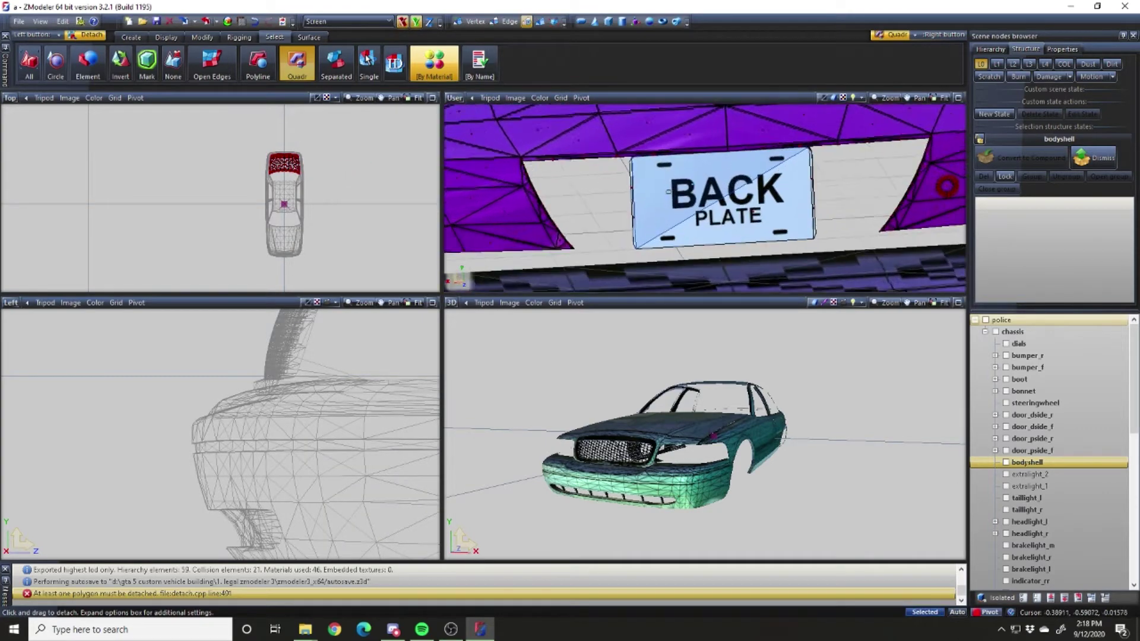
pyautogui.click(683, 190)
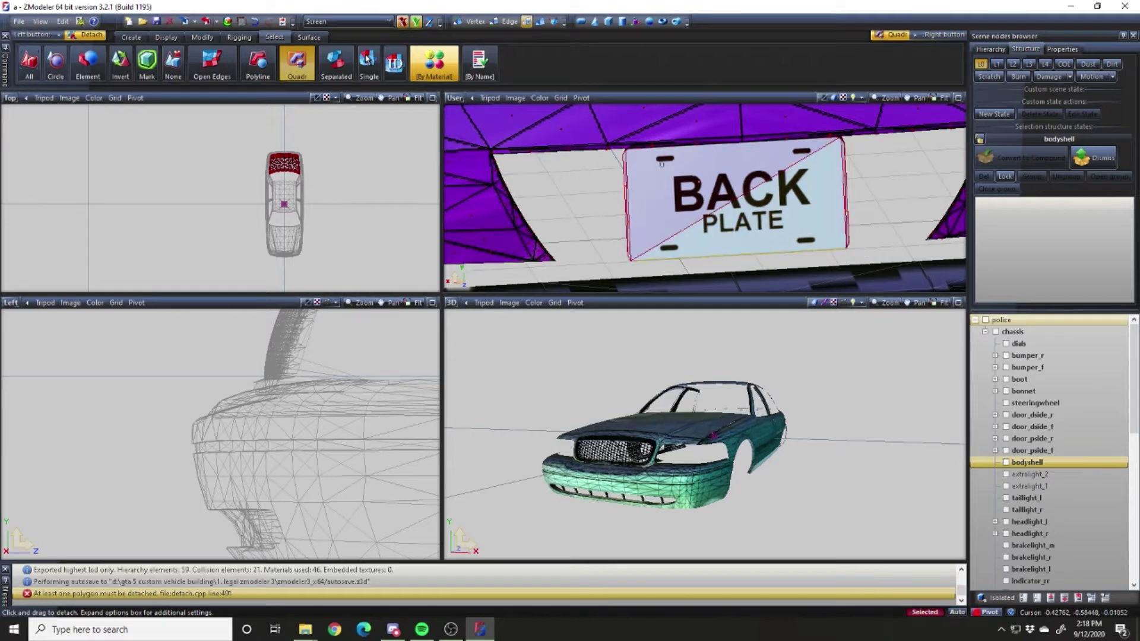
pyautogui.click(201, 37)
pyautogui.click(101, 62)
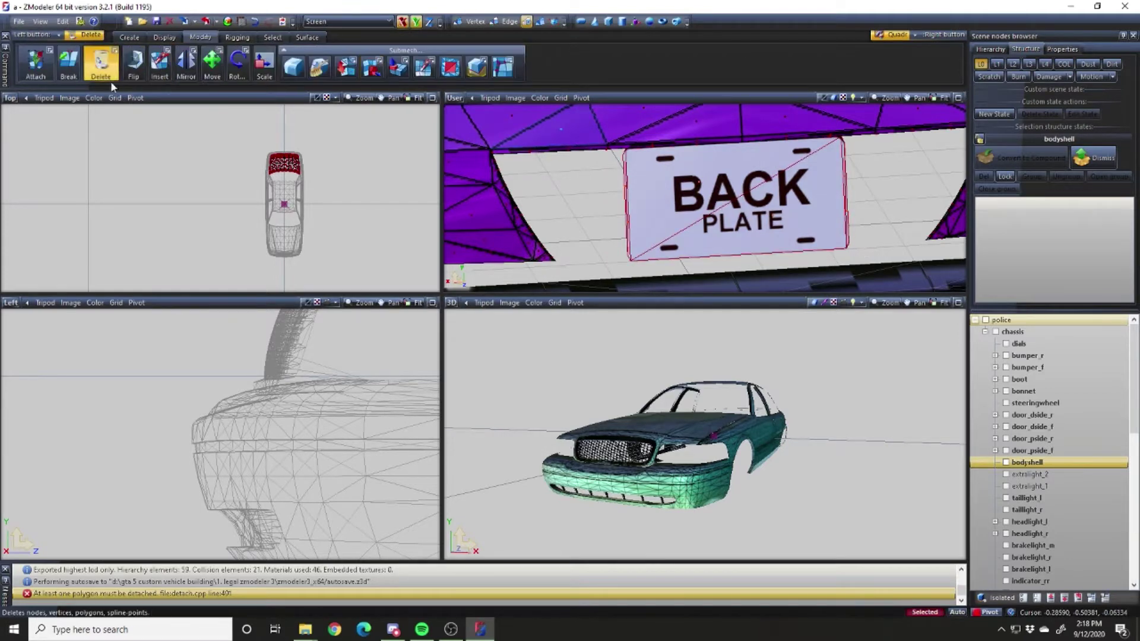
pyautogui.click(120, 124)
# Check the boot in side view, undo the plate deletion and delete the license plate polygons again
pyautogui.scroll(-3, 621, 202)
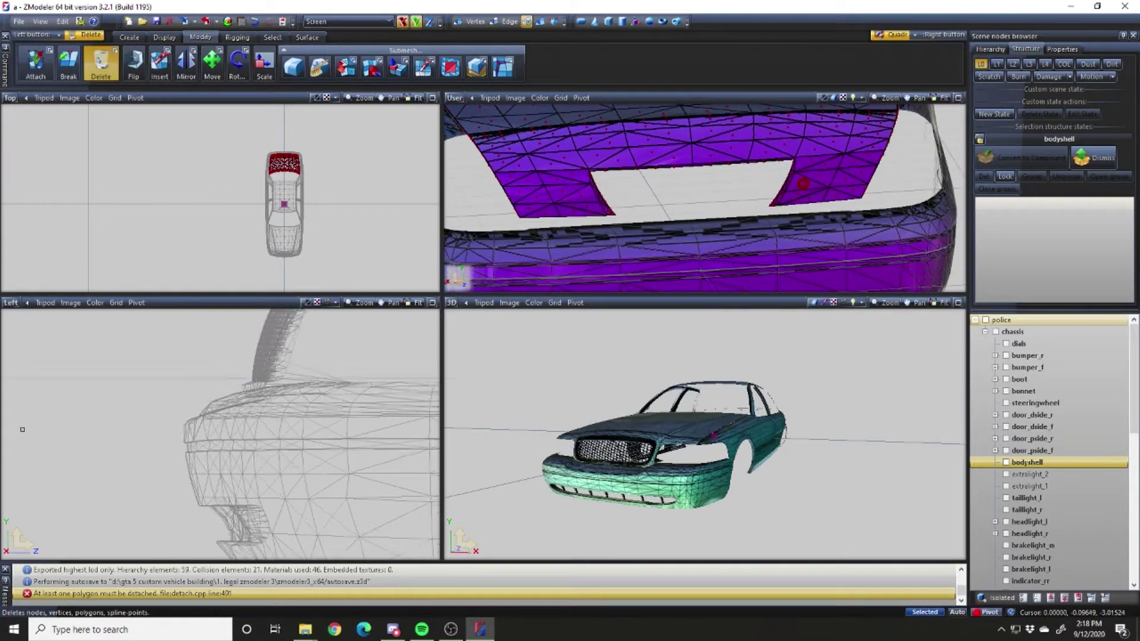
pyautogui.scroll(-4, 390, 396)
pyautogui.scroll(8, 391, 395)
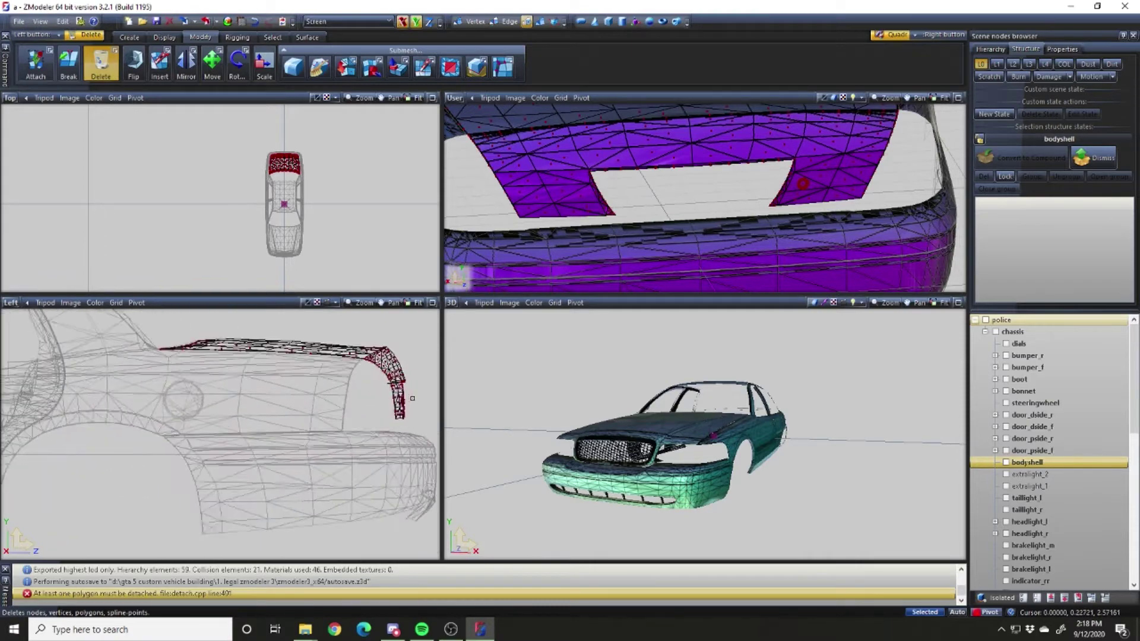
pyautogui.scroll(3, 366, 385)
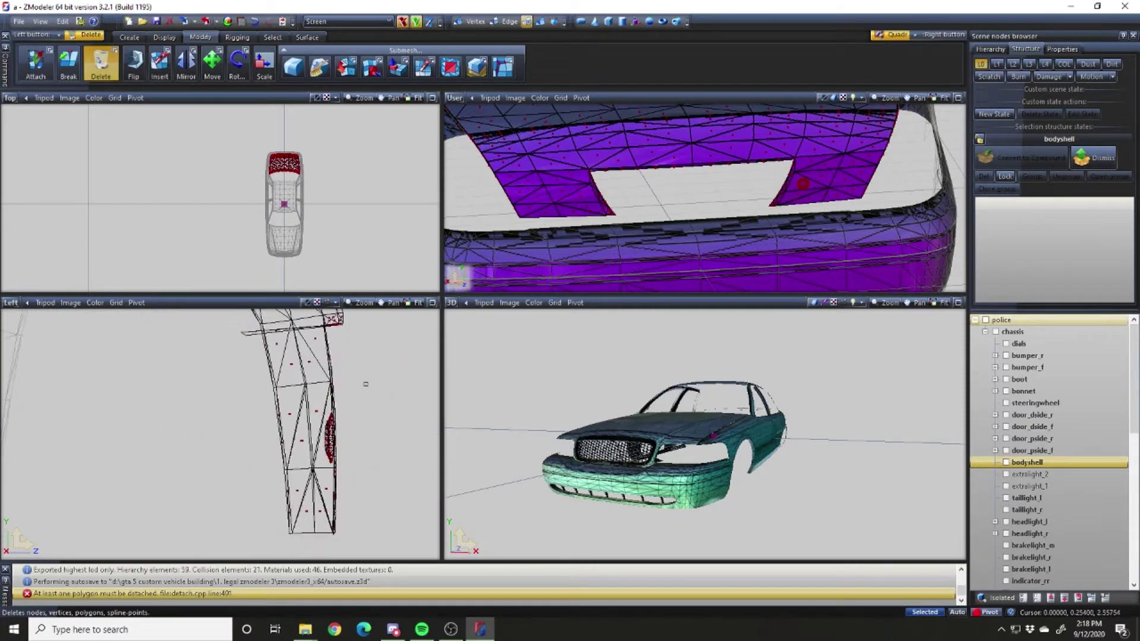
pyautogui.hotkey('ctrl', 'z')
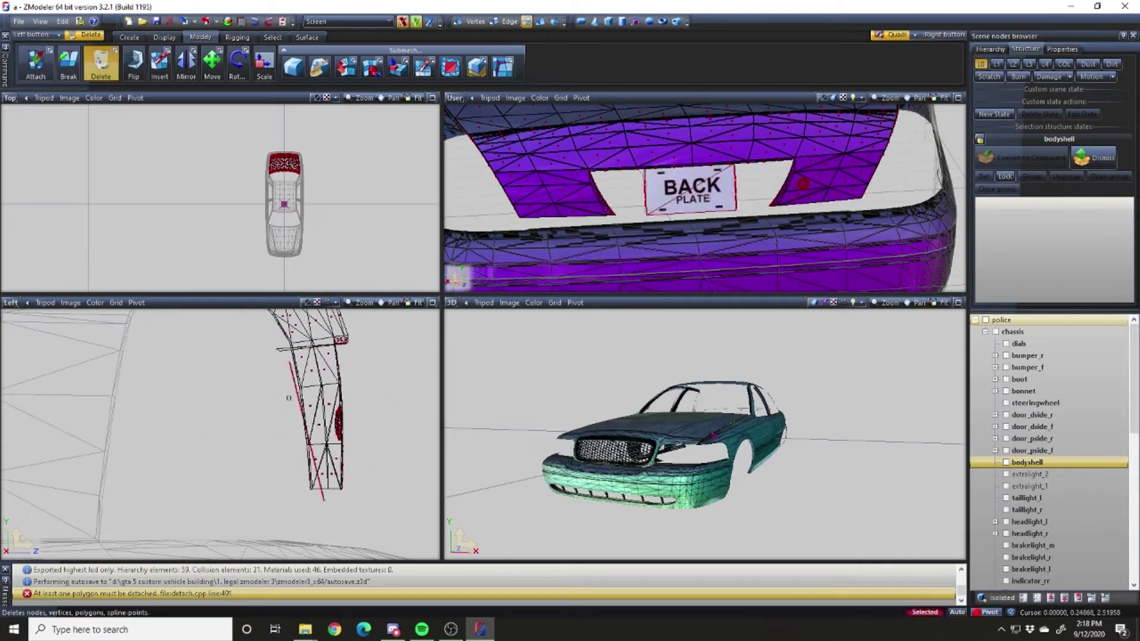
pyautogui.click(199, 406)
pyautogui.press('space')
pyautogui.scroll(-10, 200, 406)
pyautogui.press('4')
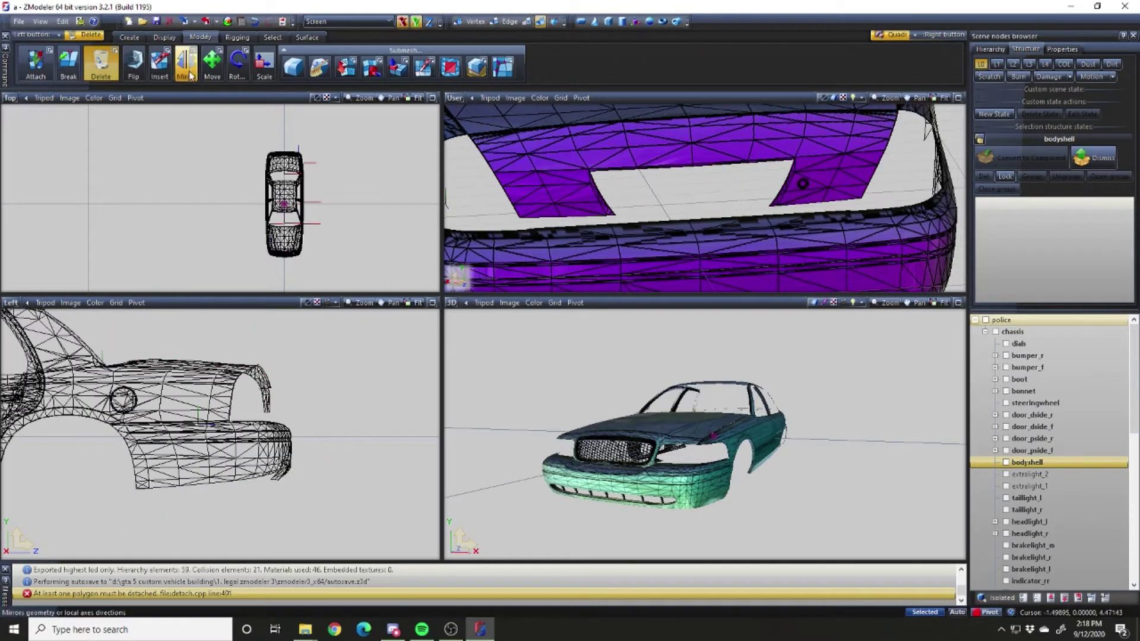
# Hide all objects and show only the detached bumper_f object at the end of the node list
pyautogui.click(210, 65)
pyautogui.click(742, 249)
pyautogui.scroll(-2, 758, 213)
pyautogui.scroll(-3, 758, 213)
pyautogui.moveTo(758, 213); pyautogui.dragTo(718, 242, button='middle')
pyautogui.scroll(4, 678, 241)
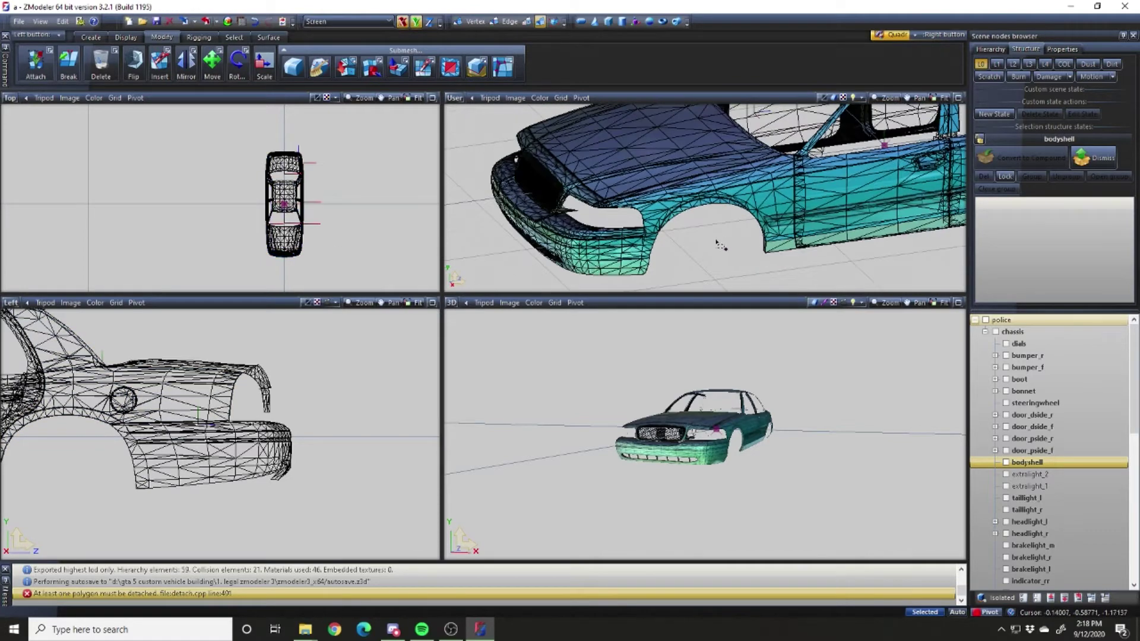
pyautogui.click(1037, 599)
pyautogui.scroll(-10, 1060, 462)
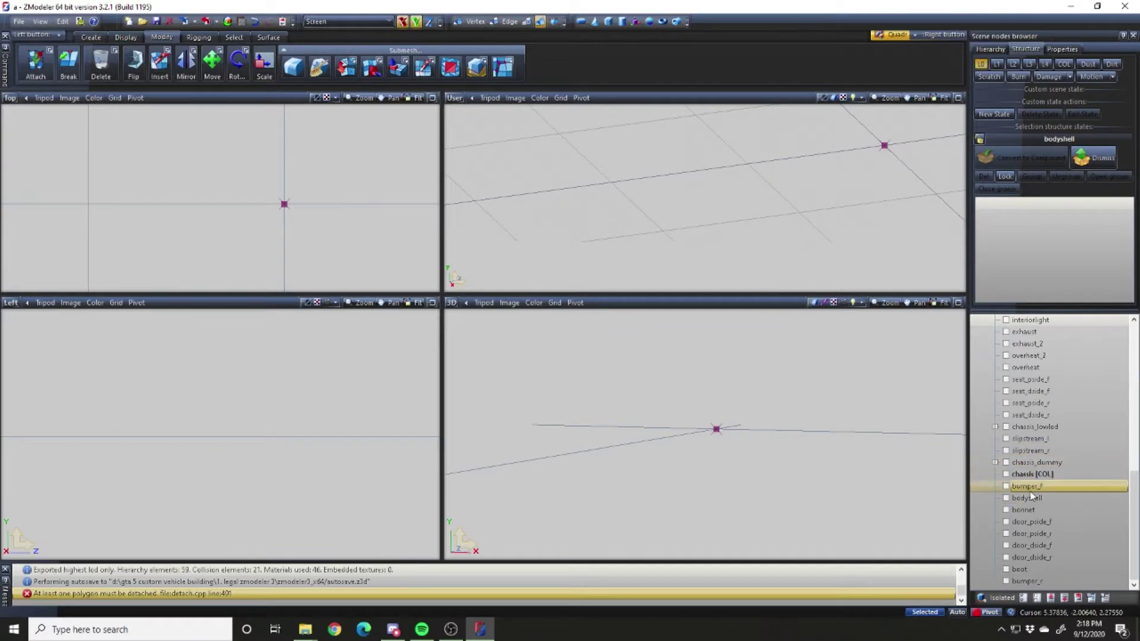
pyautogui.click(1006, 486)
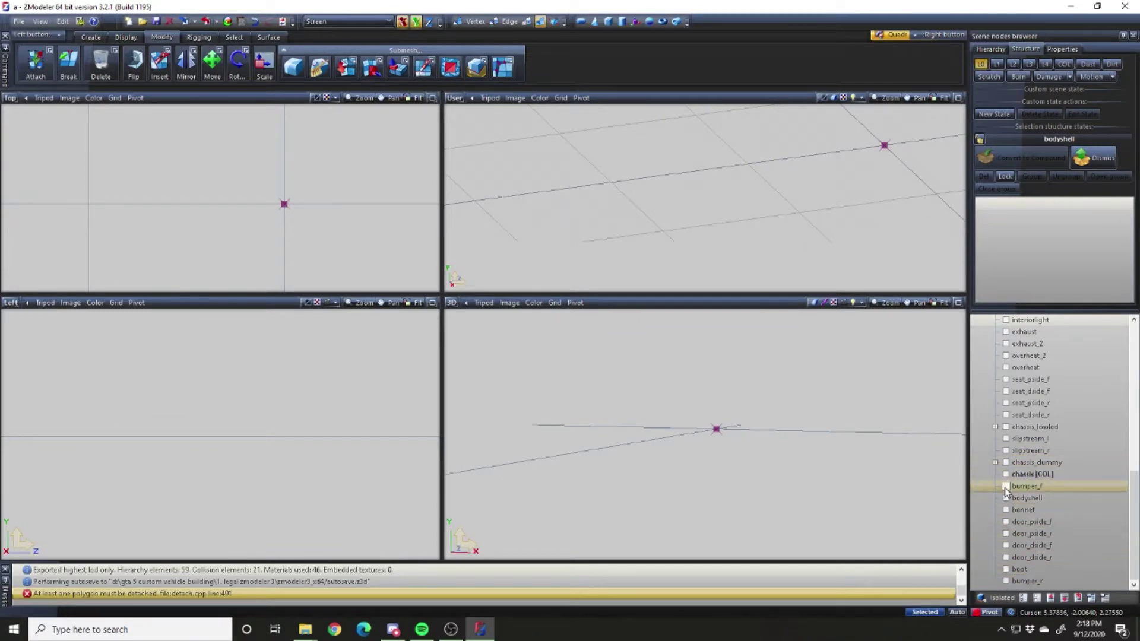
# Select the rearward side polygons of the detached front bumper in the side view
pyautogui.press('3')
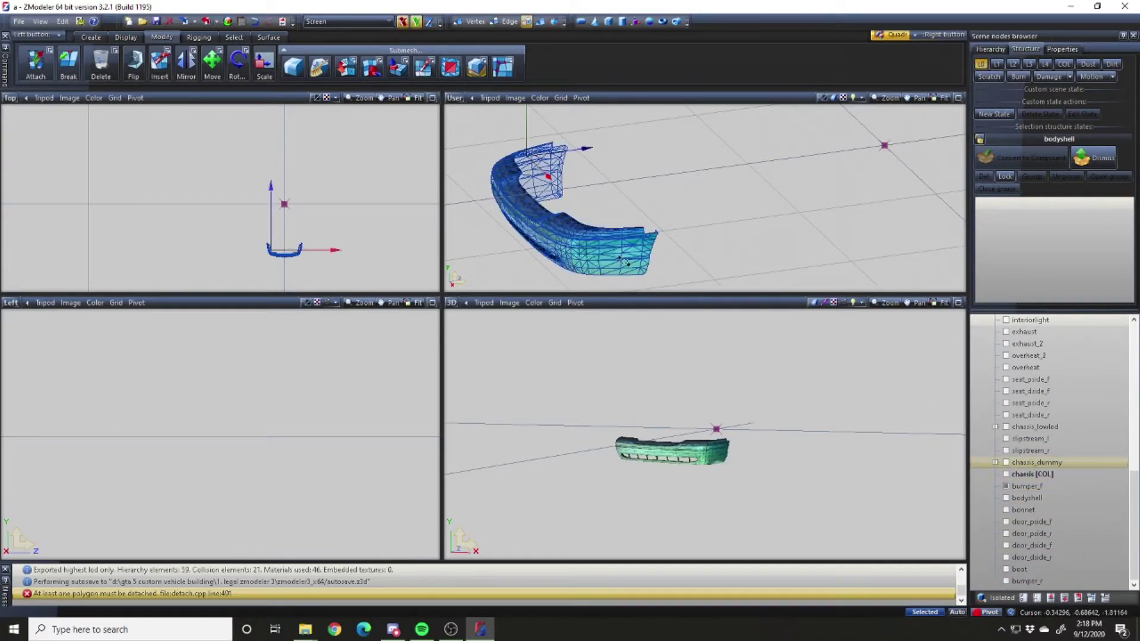
pyautogui.click(612, 253)
pyautogui.scroll(-7, 268, 408)
pyautogui.moveTo(113, 412); pyautogui.dragTo(228, 410, button='middle')
pyautogui.scroll(11, 245, 409)
pyautogui.scroll(2, 290, 414)
pyautogui.moveTo(188, 363); pyautogui.dragTo(359, 569)
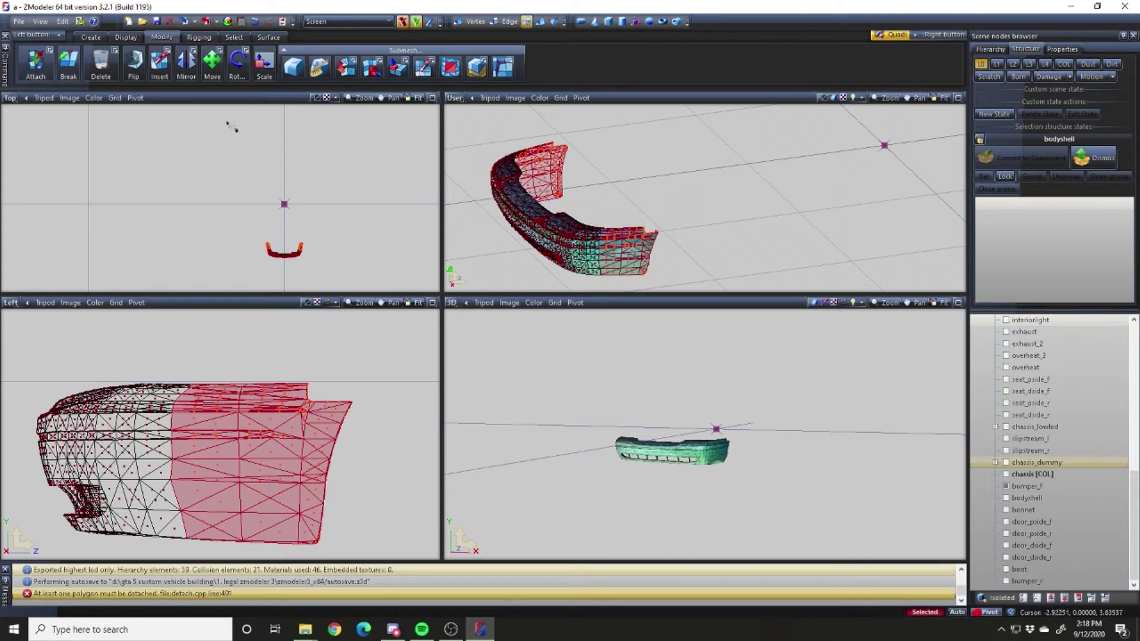
# Detach the selected side polygons of the front bumper as a separate object
pyautogui.click(98, 75)
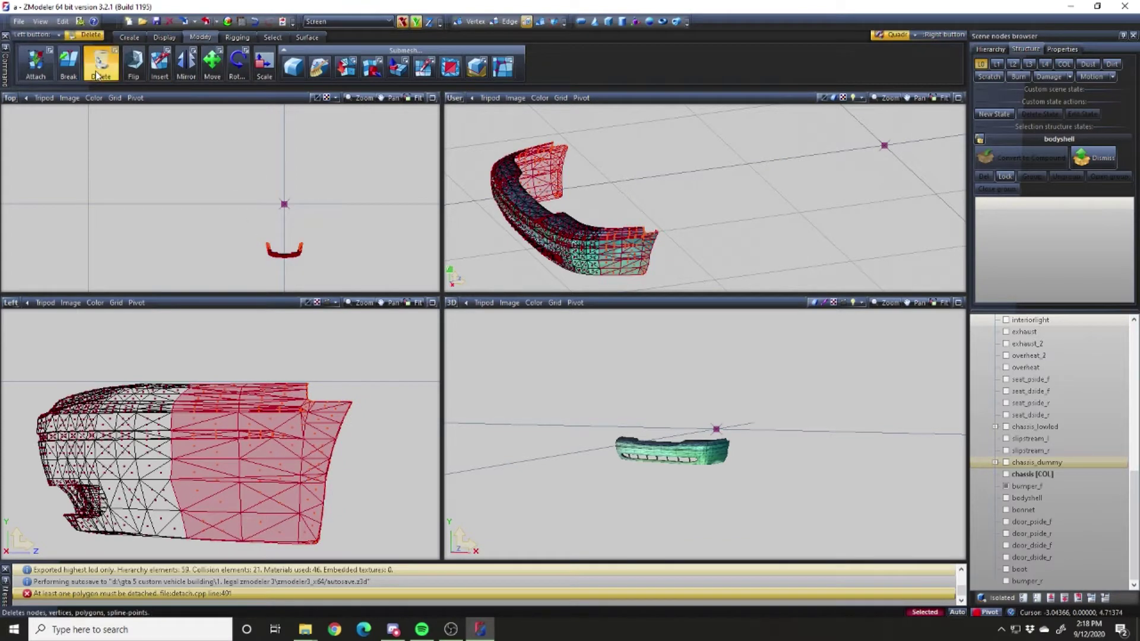
pyautogui.click(372, 68)
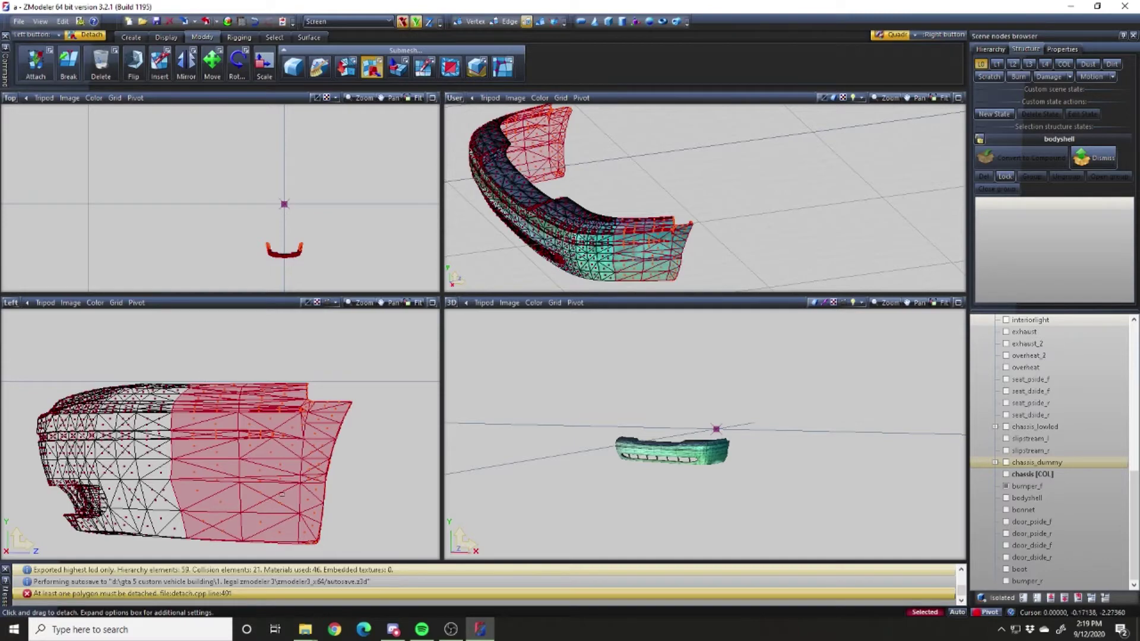
pyautogui.scroll(6, 155, 354)
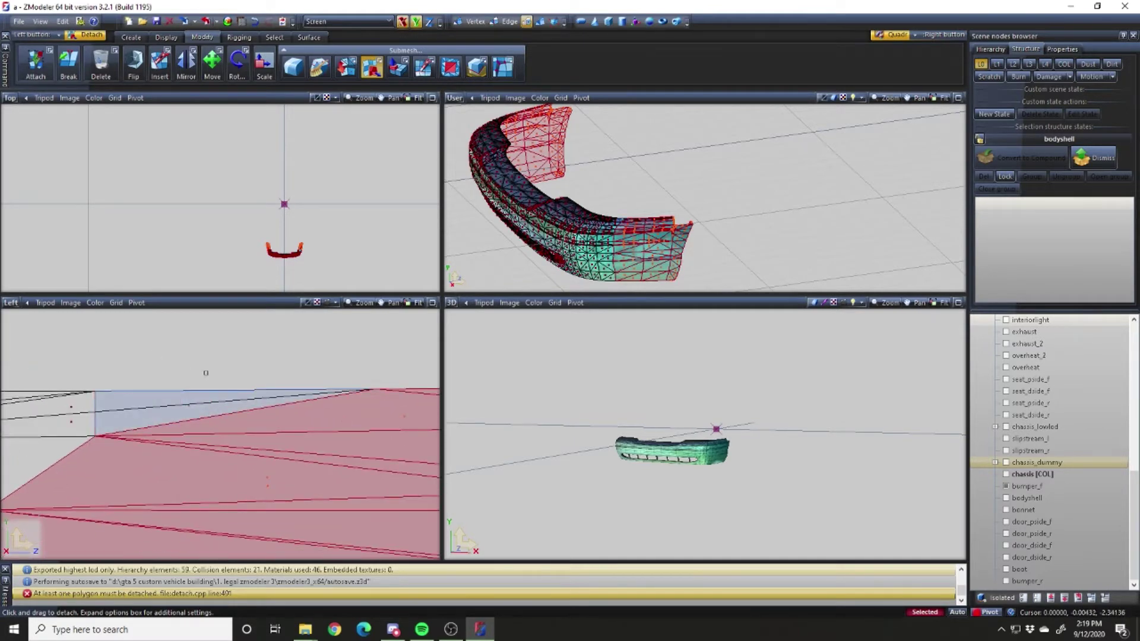
pyautogui.scroll(-5, 211, 358)
pyautogui.scroll(-1, 211, 358)
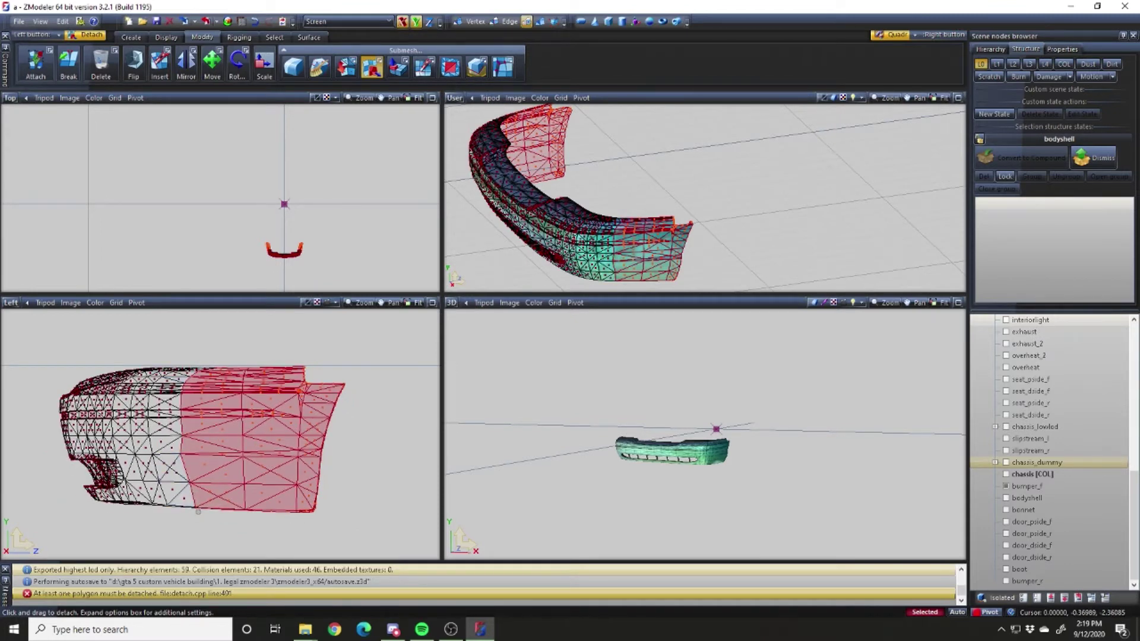
pyautogui.scroll(5, 207, 517)
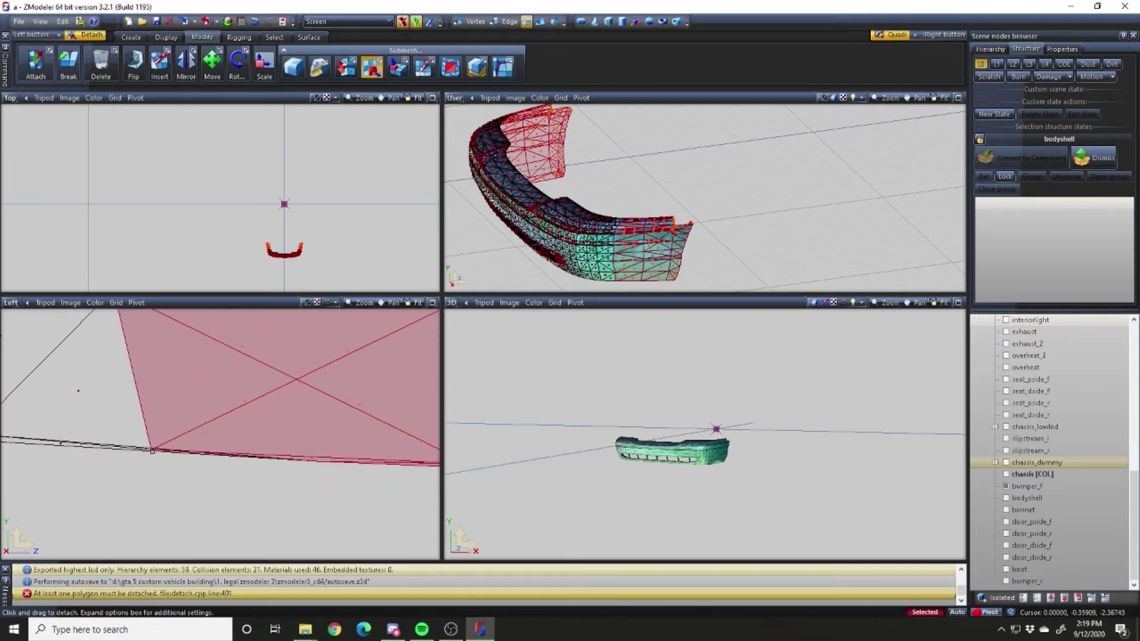
pyautogui.scroll(-5, 127, 479)
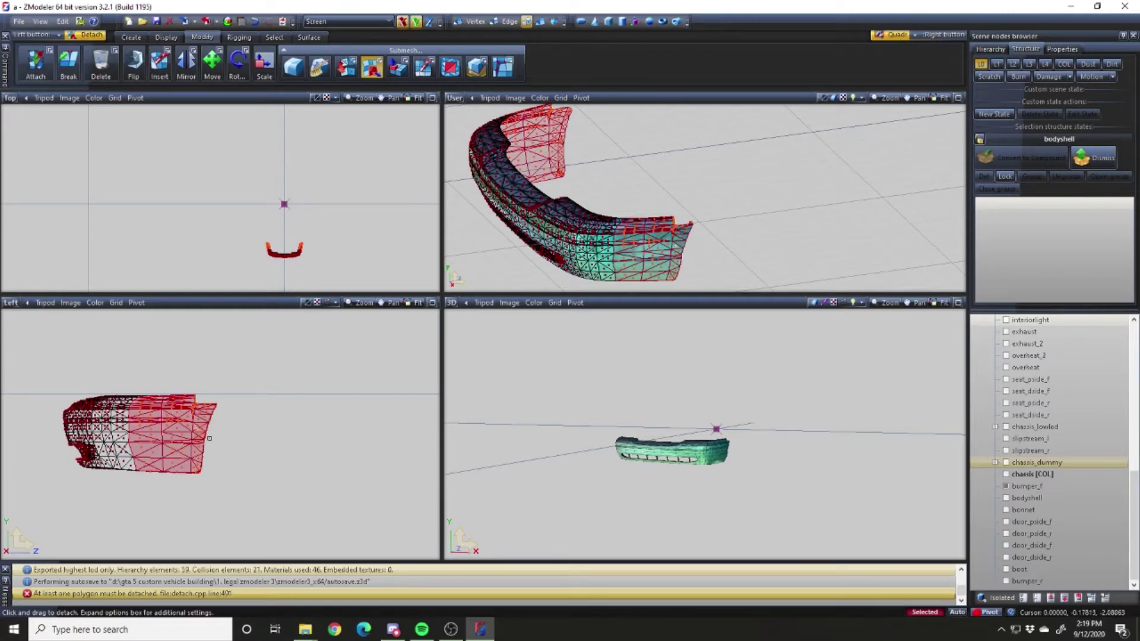
pyautogui.press('4')
pyautogui.press('3')
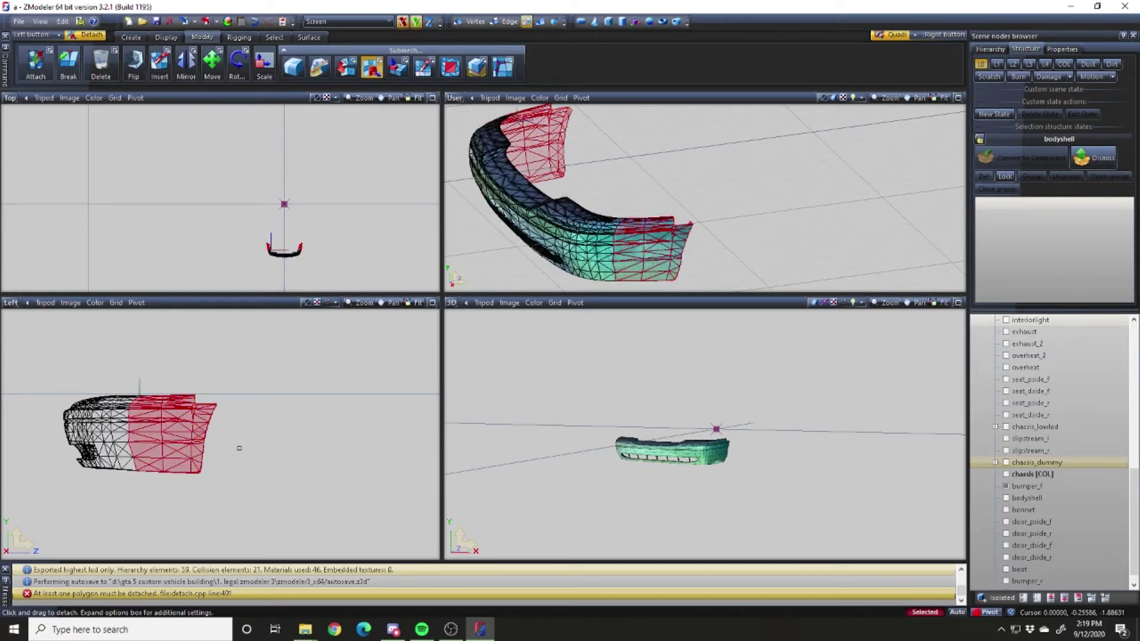
# Split the front bumper's two side sections so that each one is detached as its own object
pyautogui.moveTo(613, 200); pyautogui.dragTo(450, 105)
pyautogui.press('4')
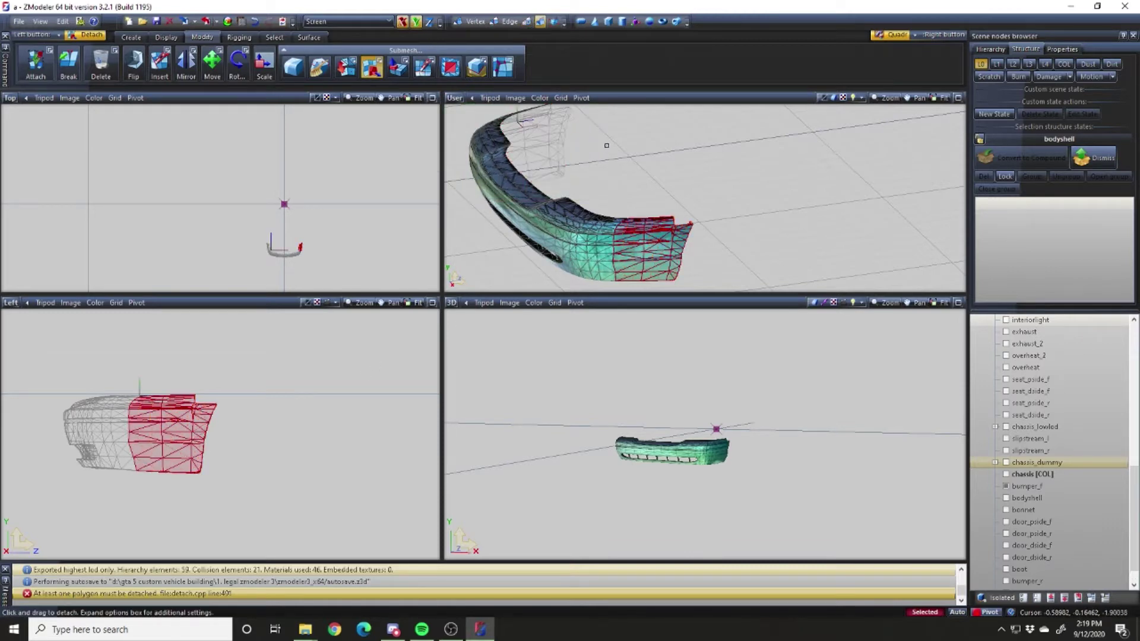
pyautogui.moveTo(609, 169); pyautogui.dragTo(771, 290)
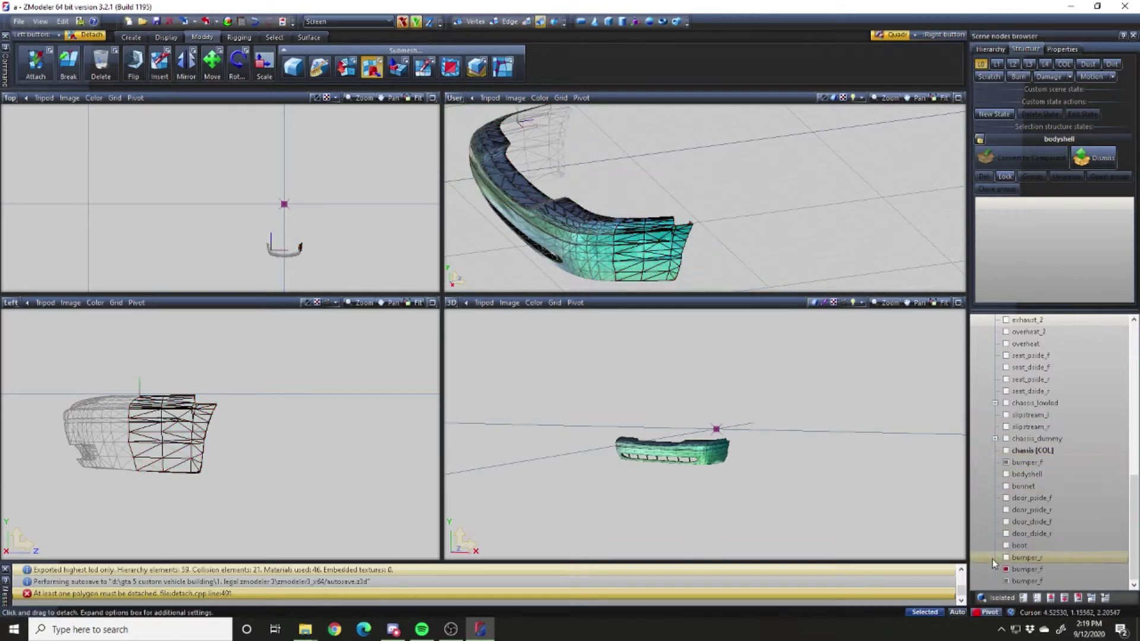
# Move the two detached side sections directly below the original bumper_f in the node list and hide all three front bumper objects
pyautogui.click(1018, 561)
pyautogui.click(1020, 570)
pyautogui.keyDown('ctrl'); pyautogui.click(1022, 581); pyautogui.keyUp('ctrl')
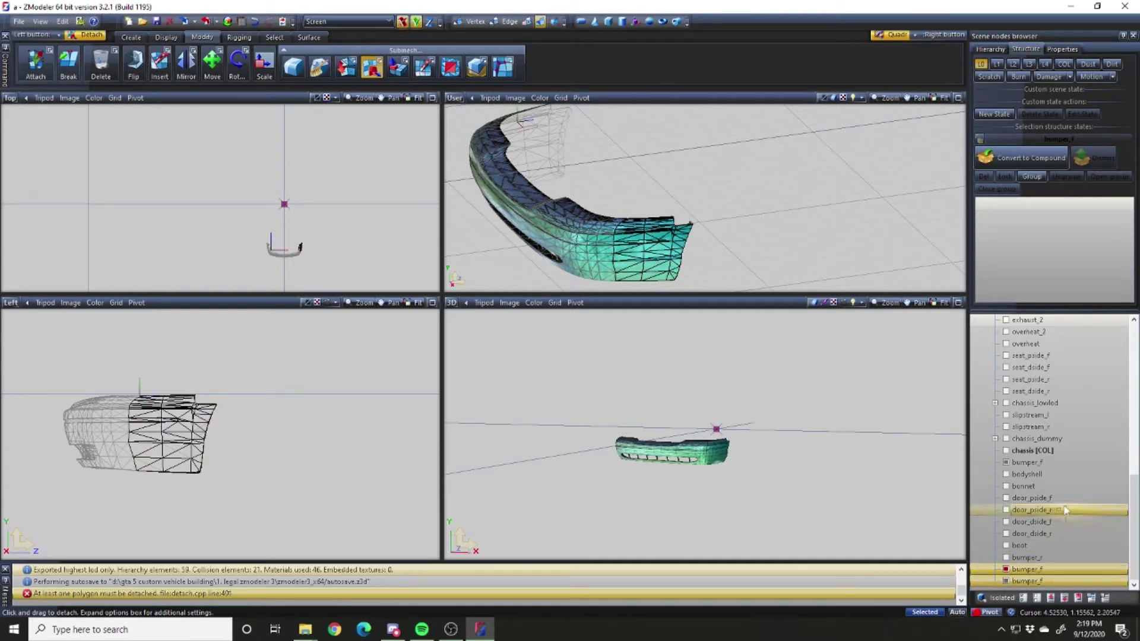
pyautogui.moveTo(1040, 471); pyautogui.dragTo(1038, 470)
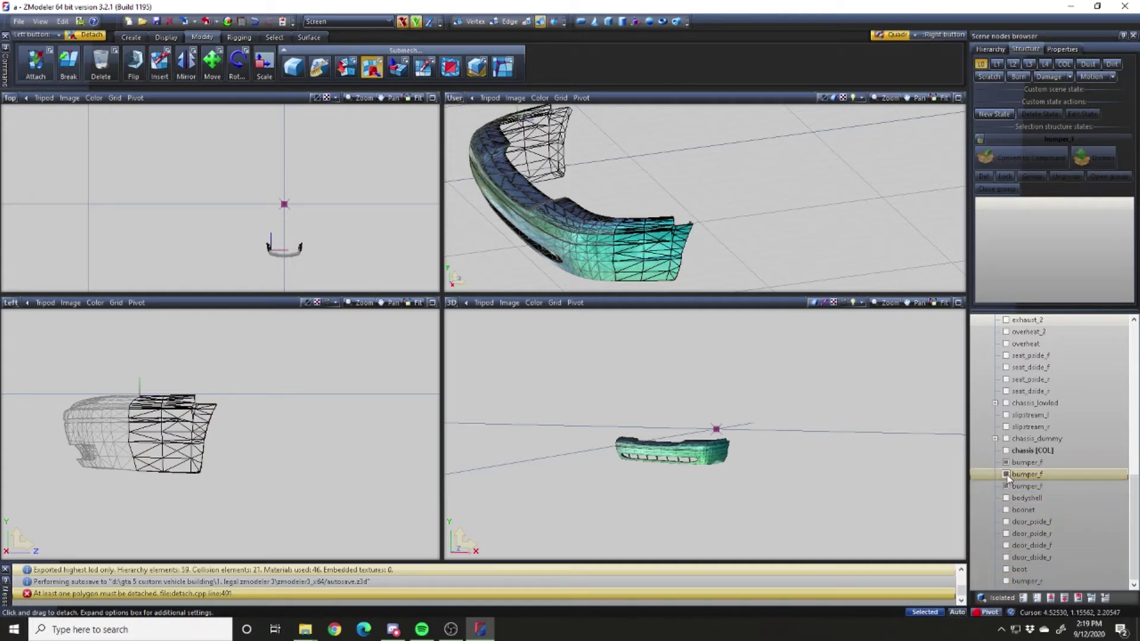
pyautogui.click(1007, 475)
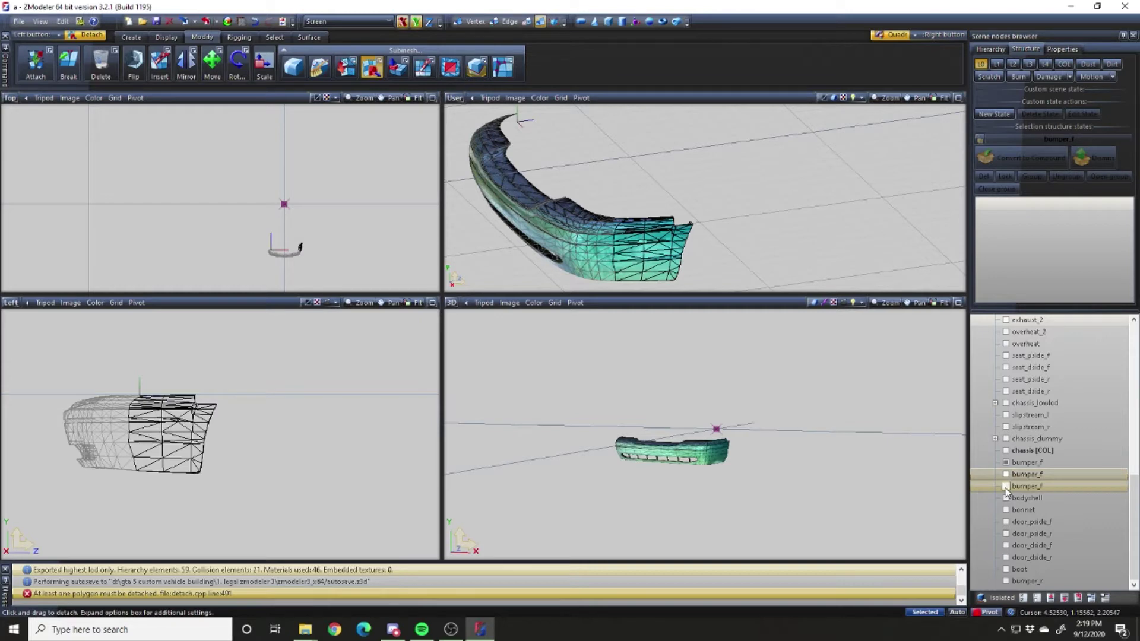
pyautogui.click(1006, 486)
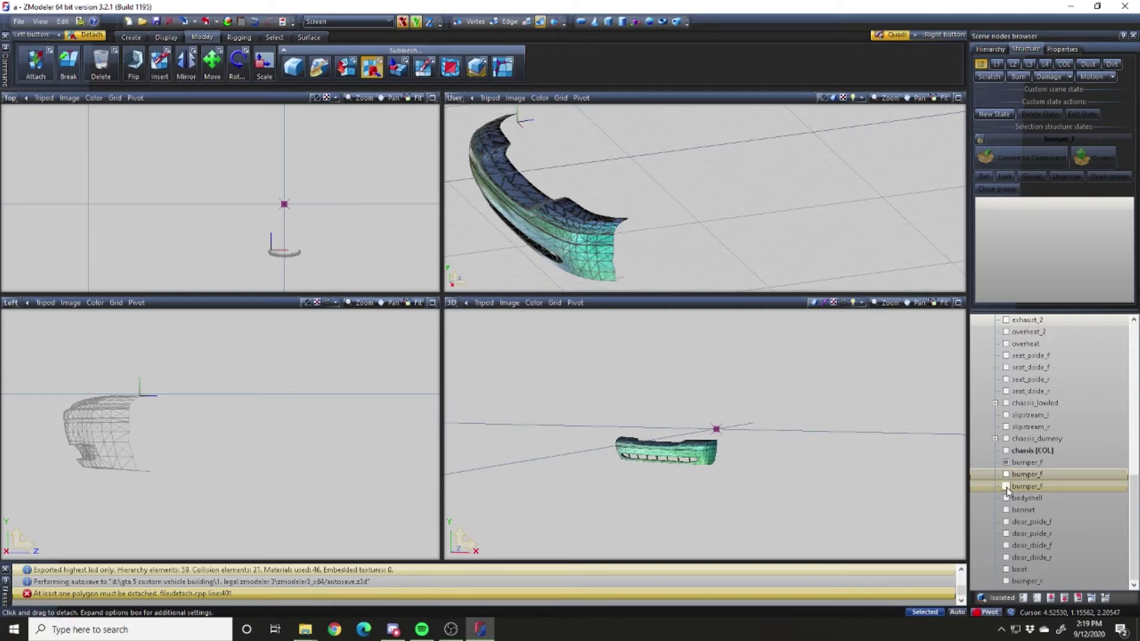
pyautogui.click(1005, 462)
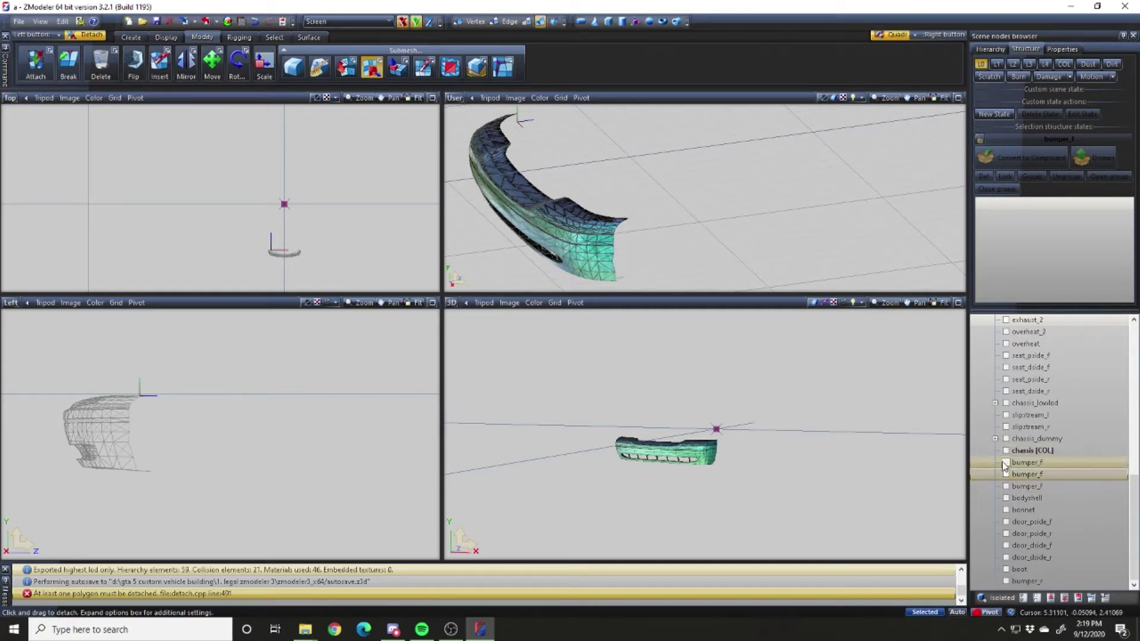
# Move the detached bumper_r directly below the front bumper objects in the node list and show only it
pyautogui.click(1026, 582)
pyautogui.moveTo(1046, 499); pyautogui.dragTo(1045, 499)
pyautogui.click(1006, 498)
pyautogui.scroll(-6, 79, 447)
pyautogui.scroll(1, 245, 462)
pyautogui.scroll(4, 253, 459)
# Select the forward side polygons of the rear bumper in the side view, leaving out the rounded rear section
pyautogui.press('3')
pyautogui.hotkey('ctrl', 'a')
pyautogui.press('space')
pyautogui.scroll(4, 309, 370)
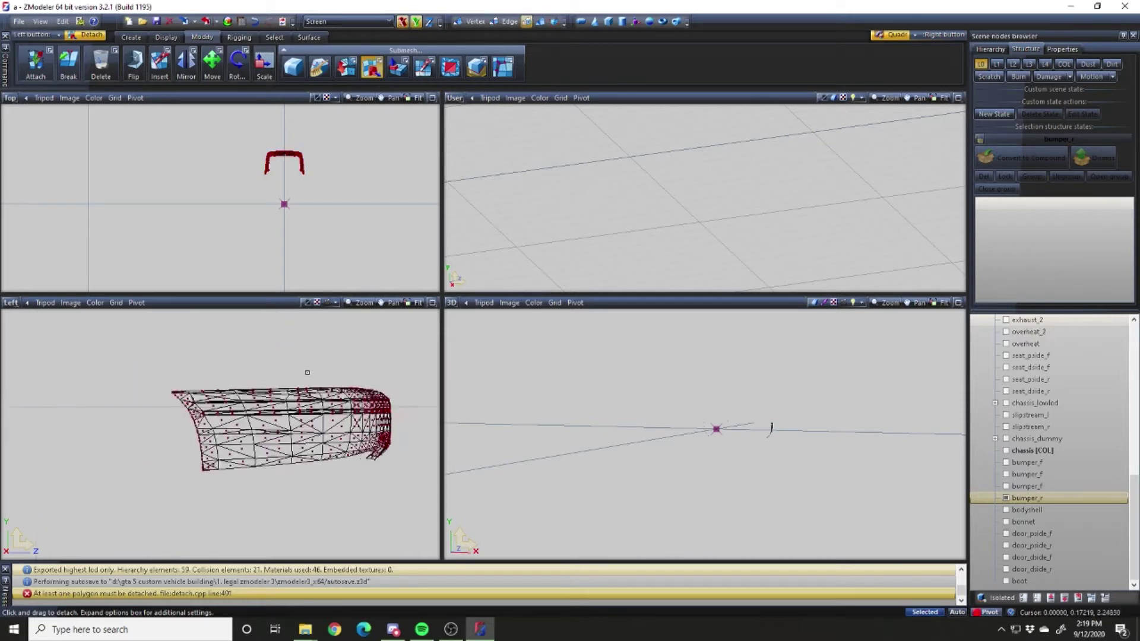
pyautogui.moveTo(105, 366); pyautogui.dragTo(351, 506)
pyautogui.scroll(5, 318, 399)
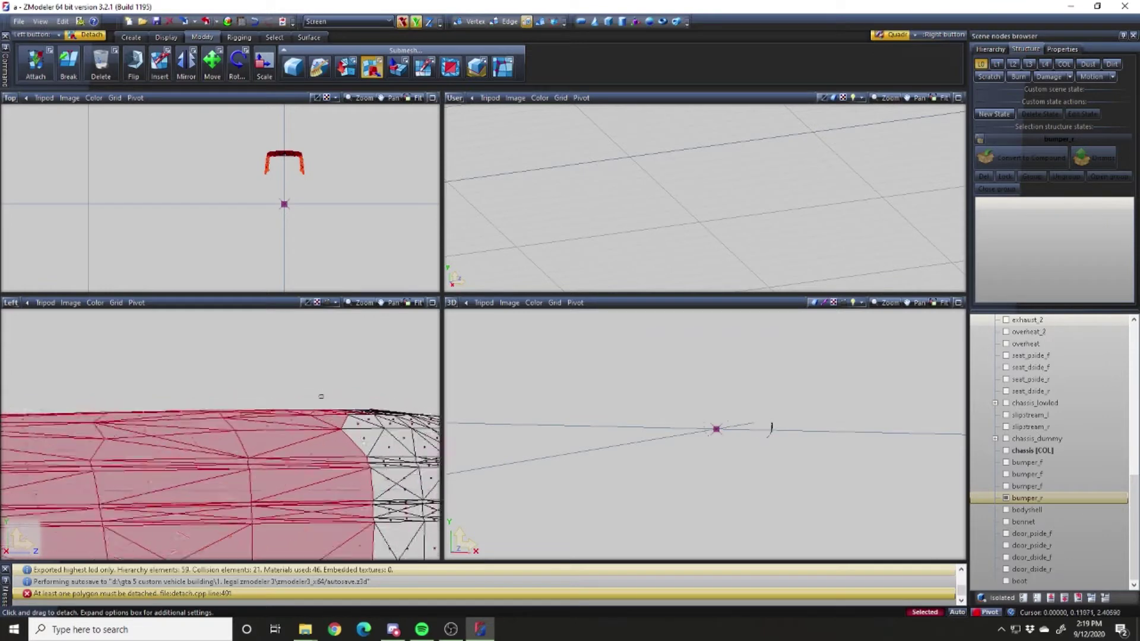
pyautogui.moveTo(304, 394); pyautogui.dragTo(394, 443)
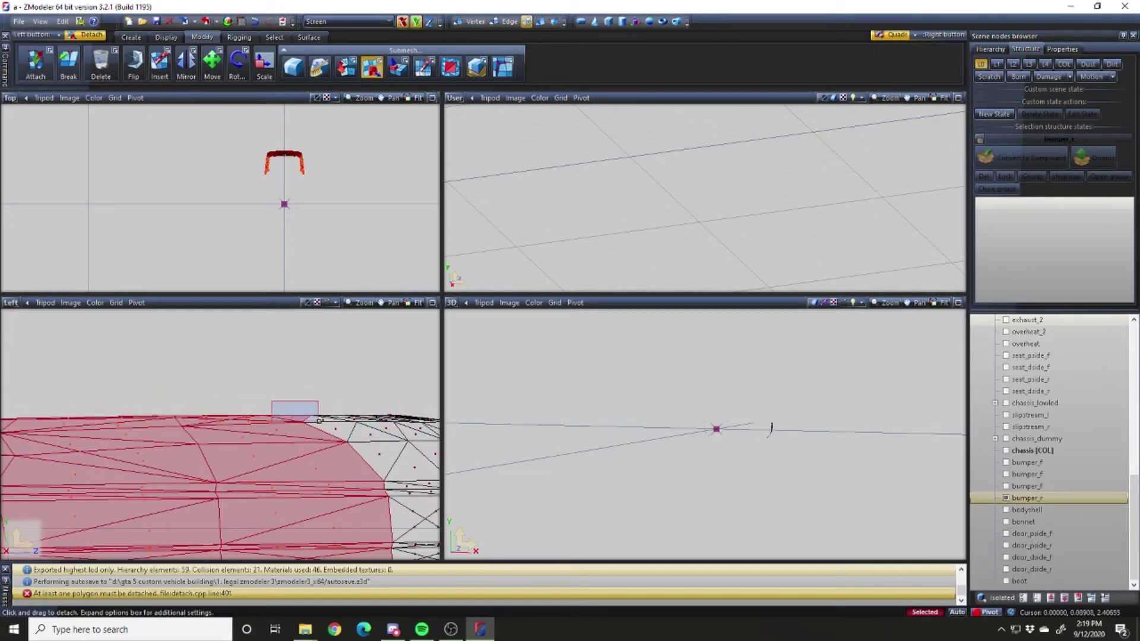
# Detach the selected polygons on each side of the rear bumper as two separate objects
pyautogui.scroll(-4, 249, 418)
pyautogui.scroll(-1, 249, 418)
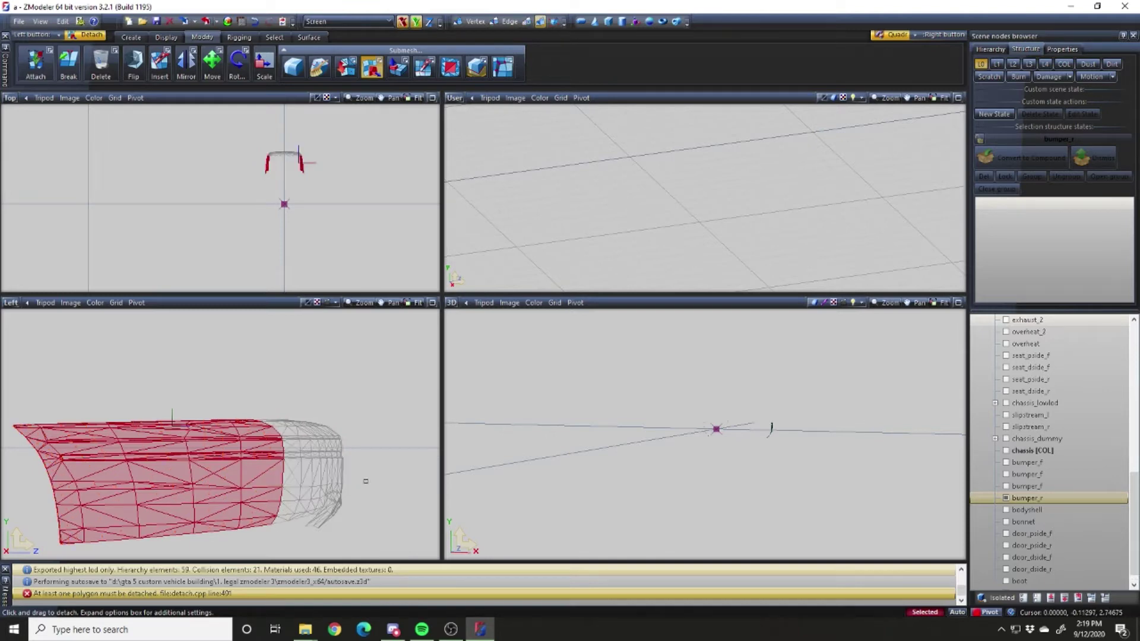
pyautogui.moveTo(287, 191); pyautogui.dragTo(332, 127)
pyautogui.click(283, 158)
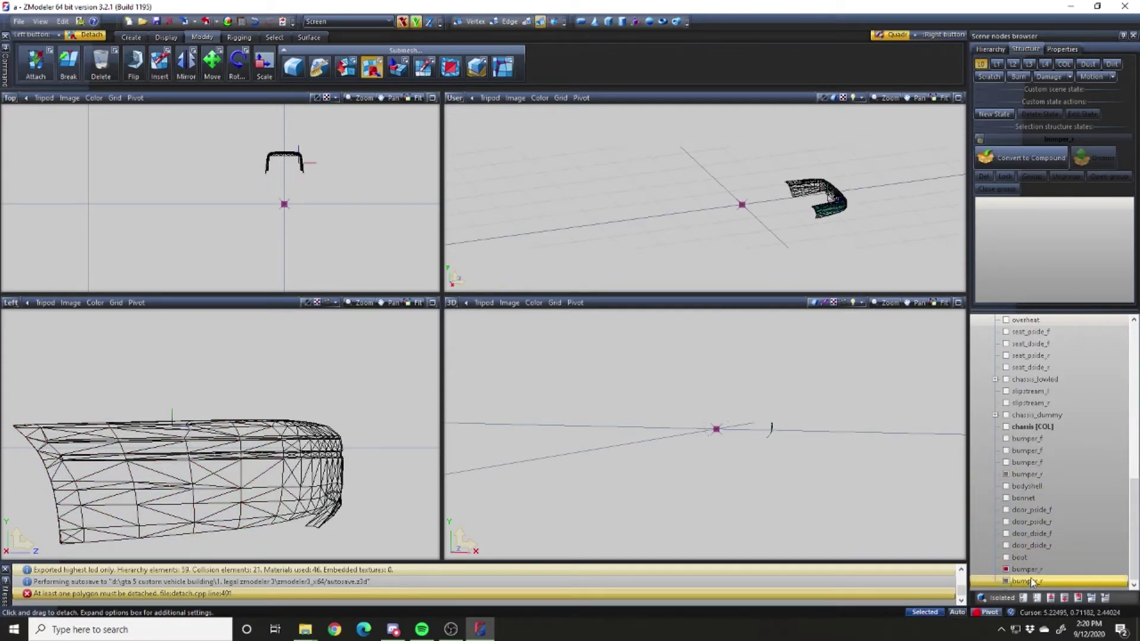
# Group the two detached rear bumper sides below bumper_r in the node list and hide all three rear bumper objects
pyautogui.keyDown('ctrl'); pyautogui.click(1035, 572); pyautogui.keyUp('ctrl')
pyautogui.moveTo(1036, 573); pyautogui.dragTo(1006, 493)
pyautogui.click(1006, 486)
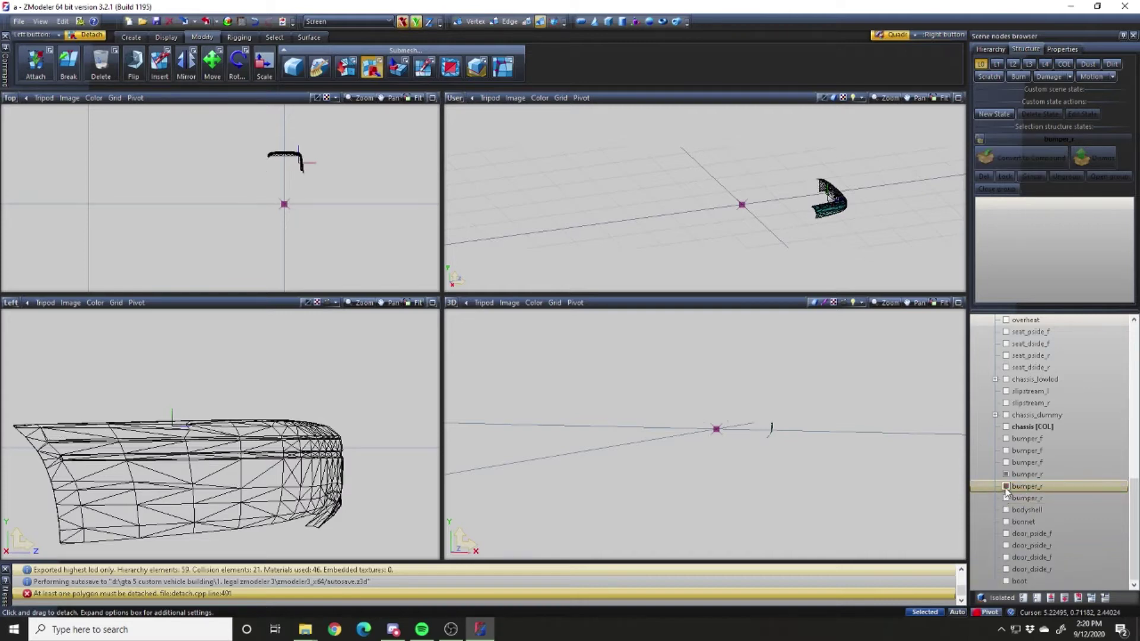
pyautogui.click(1006, 475)
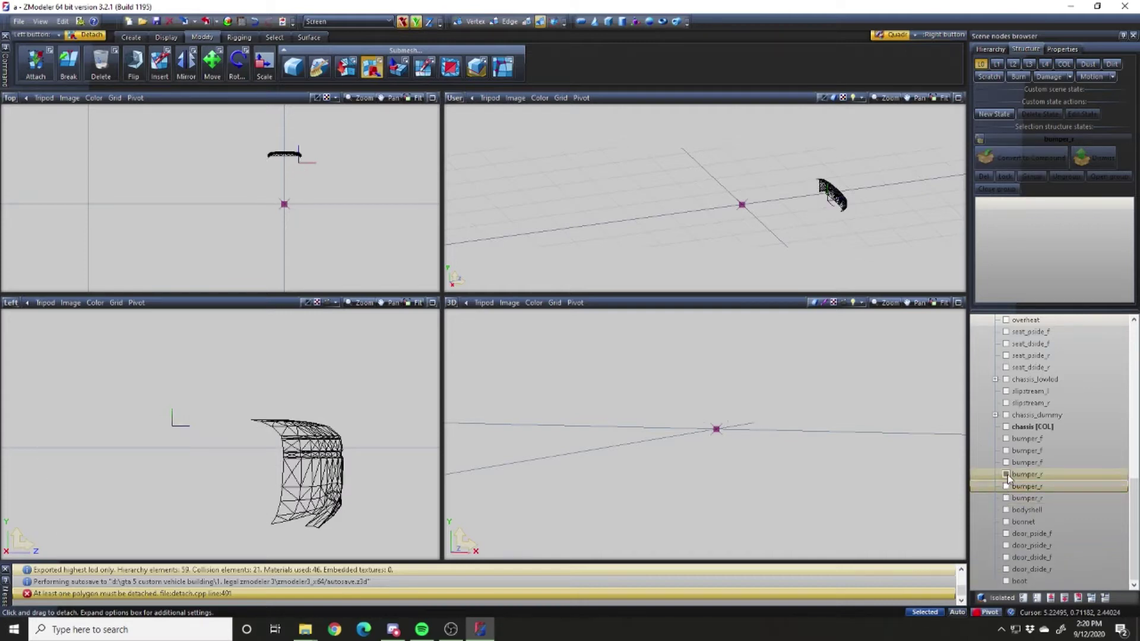
pyautogui.click(1005, 474)
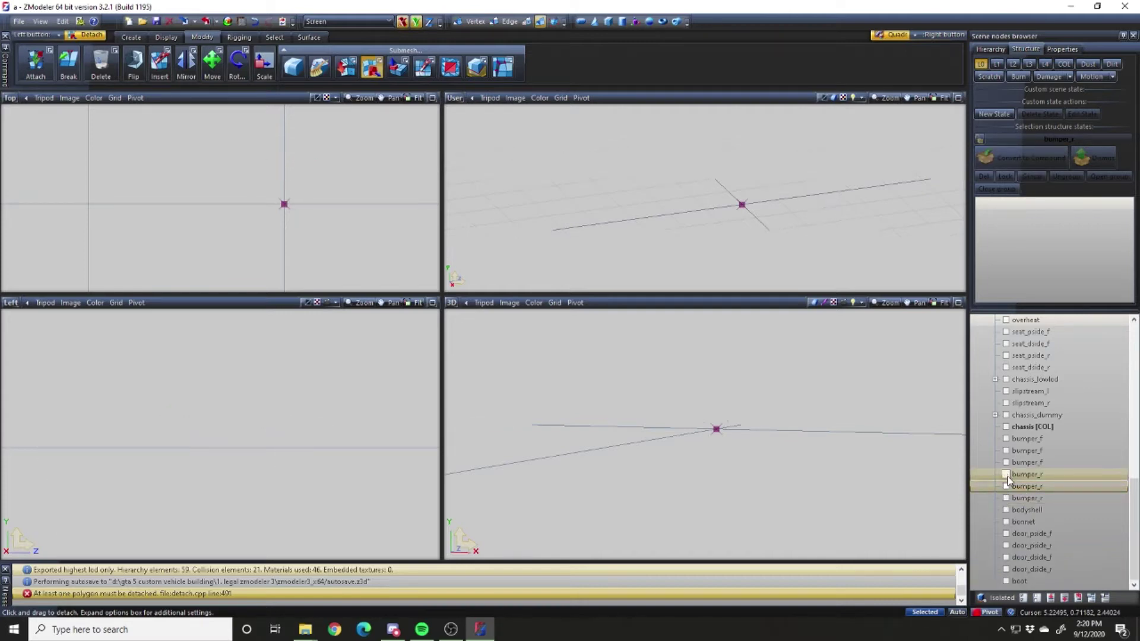
# Show only the detached bodyshell object and deselect all of its polygons
pyautogui.click(1006, 510)
pyautogui.hotkey('ctrl', 'a')
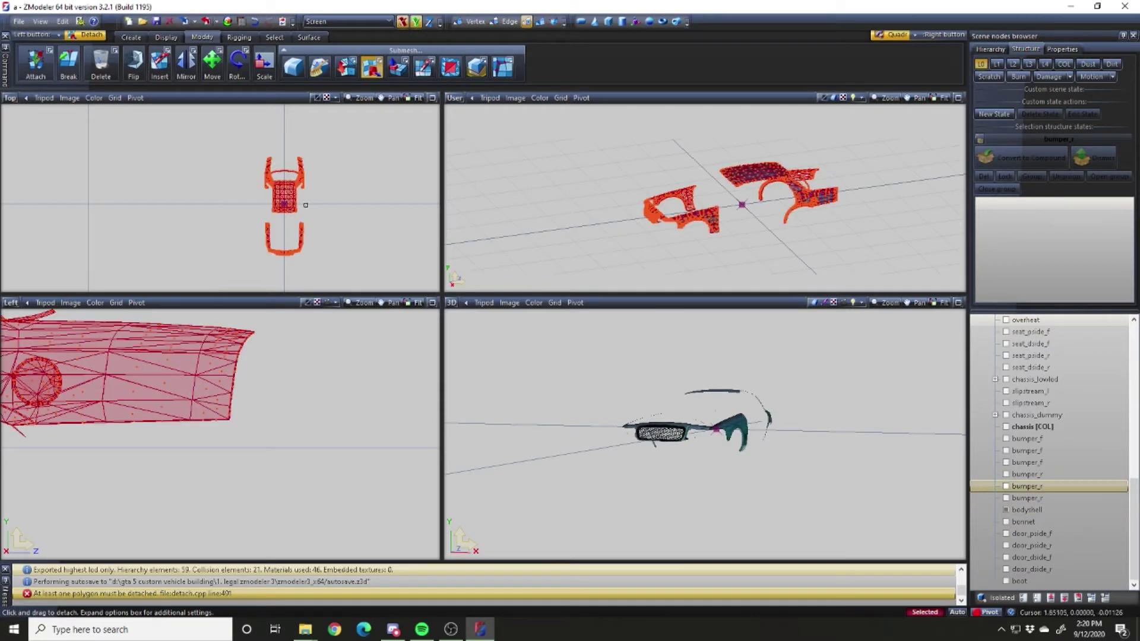
pyautogui.moveTo(194, 274); pyautogui.dragTo(371, 117)
pyautogui.scroll(-3, 309, 416)
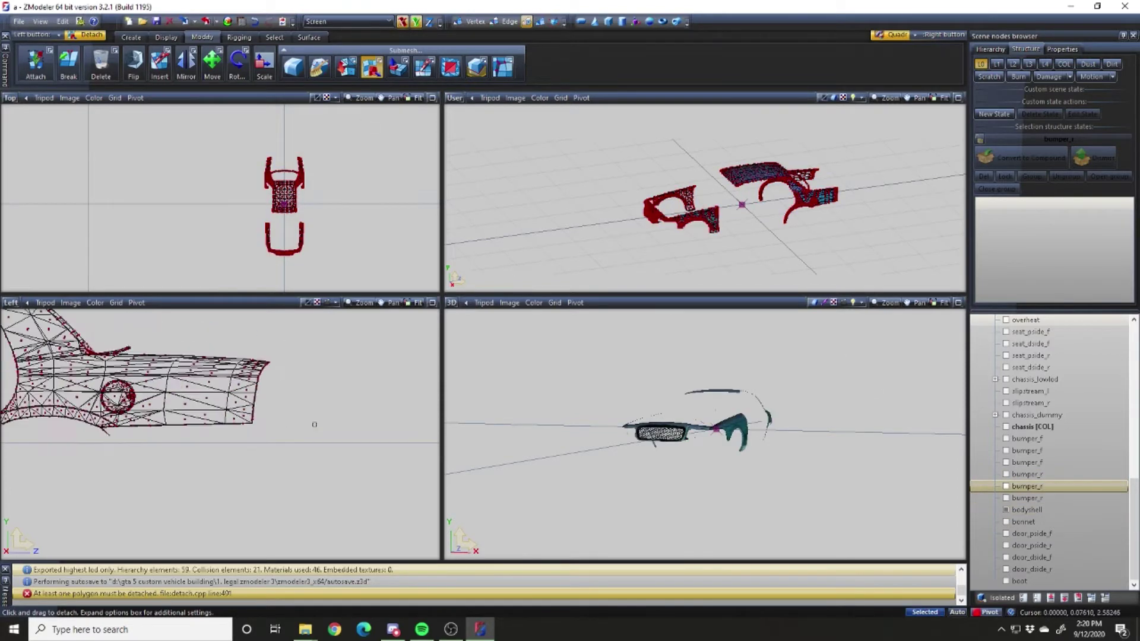
pyautogui.scroll(3, 267, 263)
pyautogui.scroll(-3, 267, 263)
pyautogui.scroll(4, 267, 263)
pyautogui.scroll(6, 266, 263)
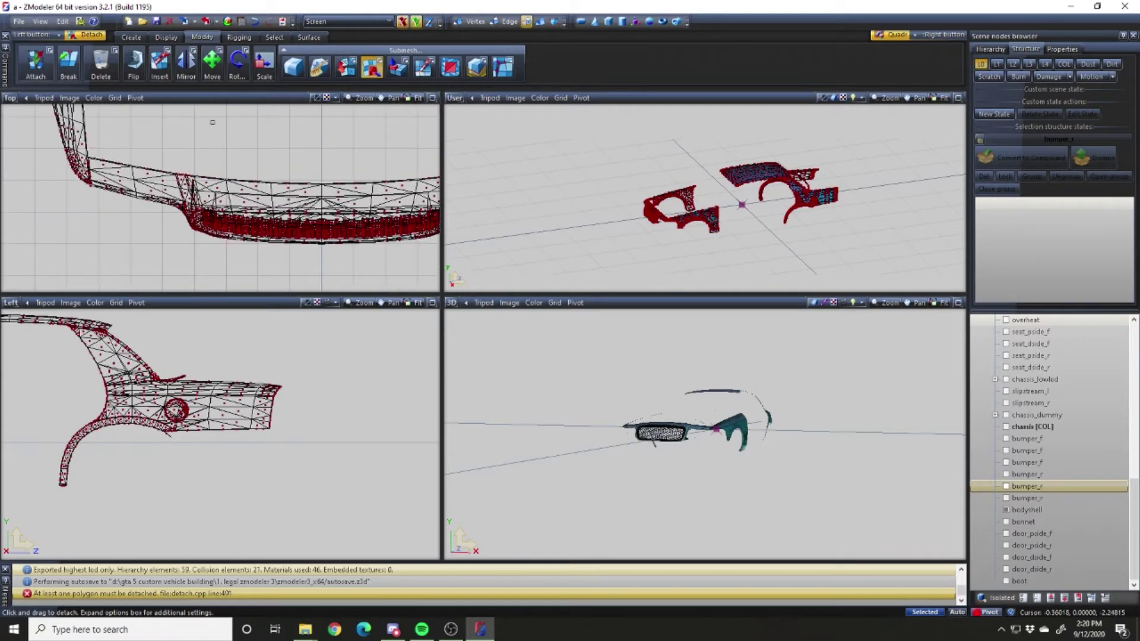
# Select the panel strip running above the front grille of the bodyshell with the Separated selection mode
pyautogui.click(275, 36)
pyautogui.click(340, 72)
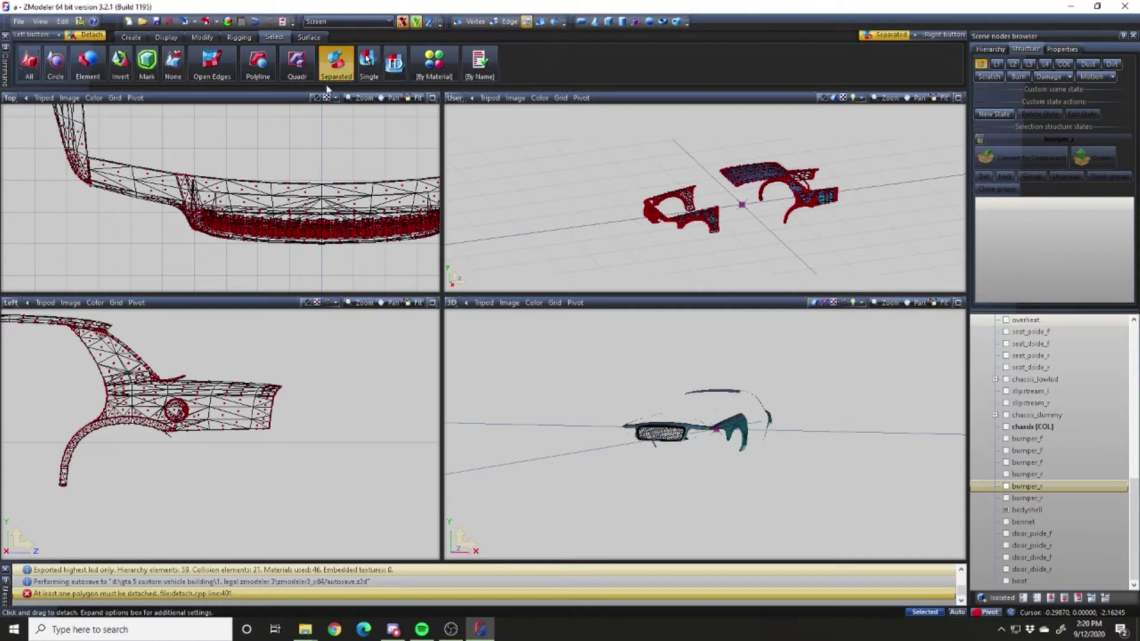
pyautogui.scroll(8, 660, 239)
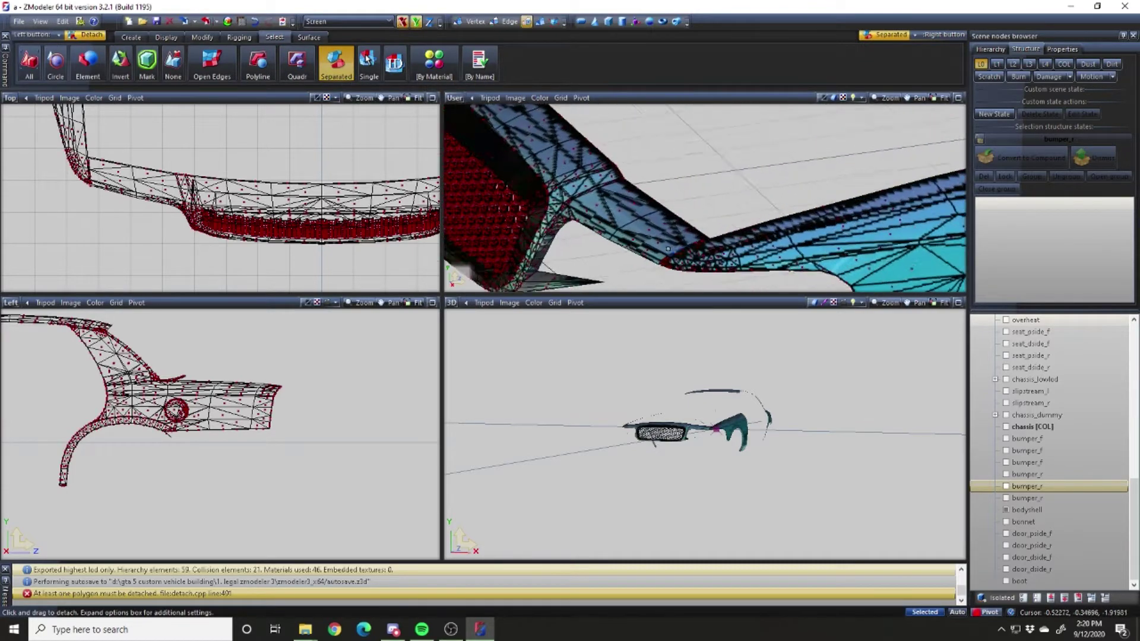
pyautogui.click(660, 240)
pyautogui.scroll(-3, 652, 230)
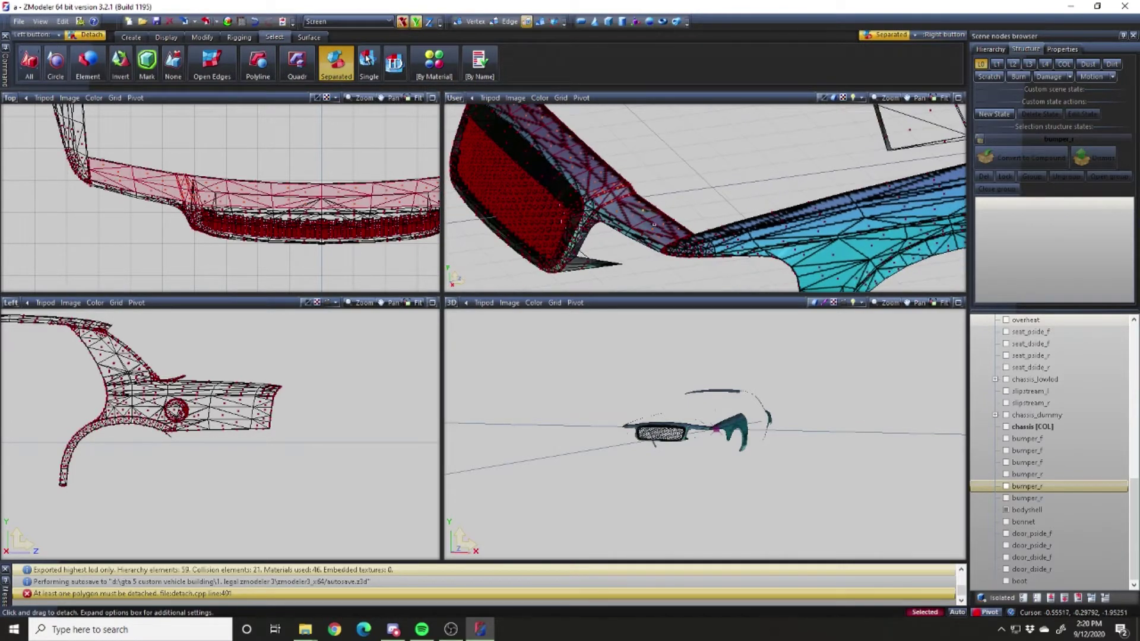
pyautogui.click(652, 239)
pyautogui.click(630, 237)
pyautogui.moveTo(657, 217); pyautogui.dragTo(725, 204, button='middle')
pyautogui.scroll(5, 724, 204)
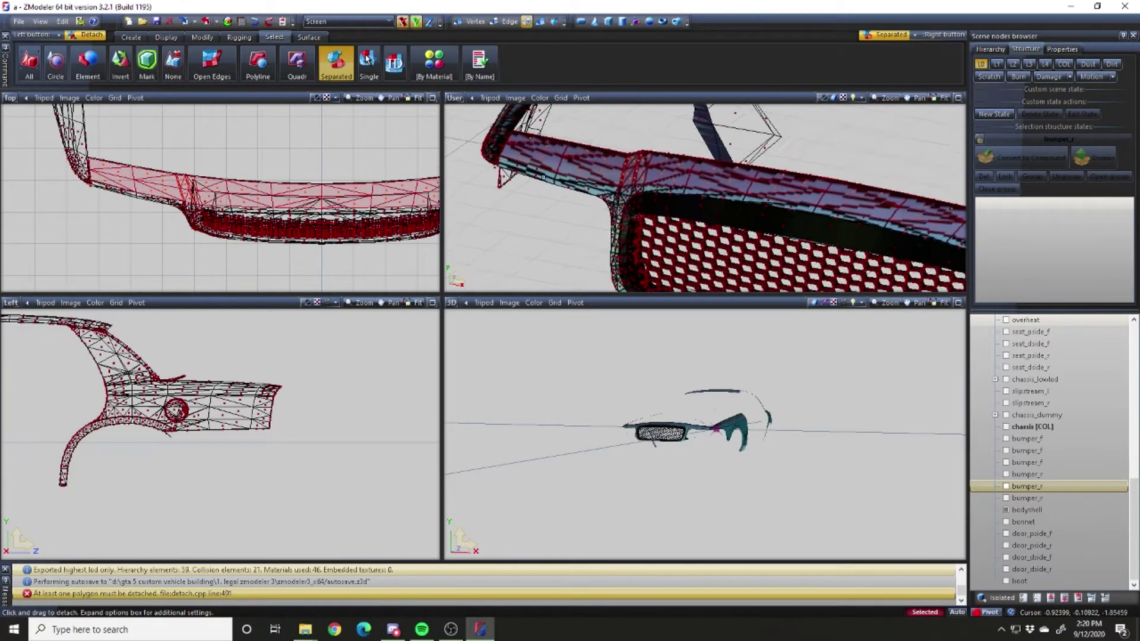
pyautogui.scroll(-4, 574, 250)
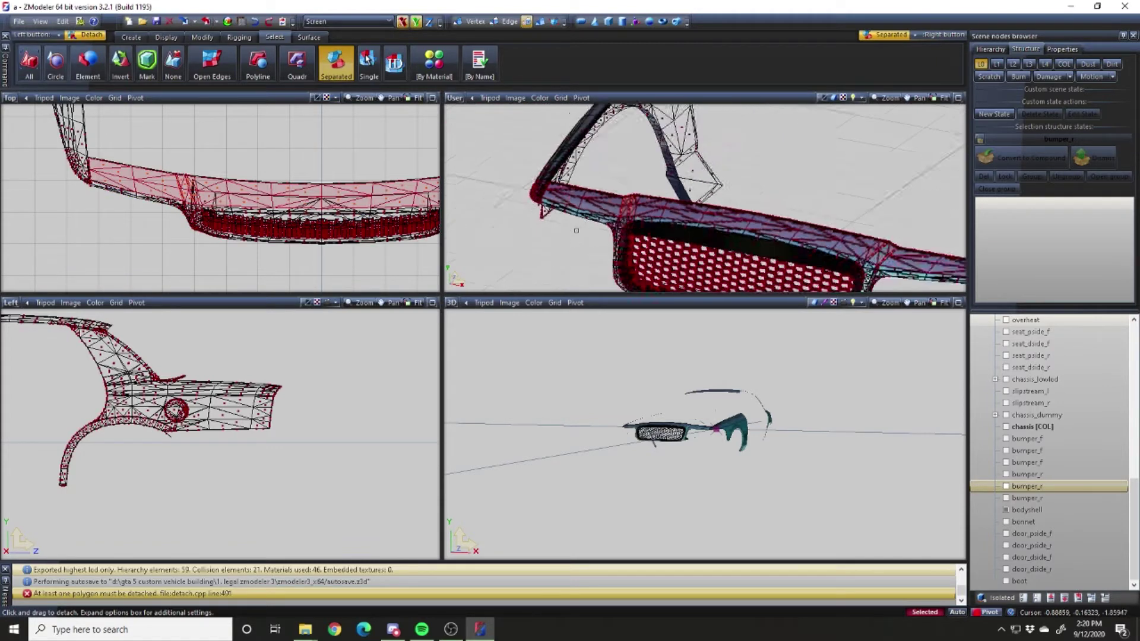
pyautogui.click(573, 250)
# Try detaching the selected strip above the grille as a separate bodyshell object
pyautogui.click(296, 61)
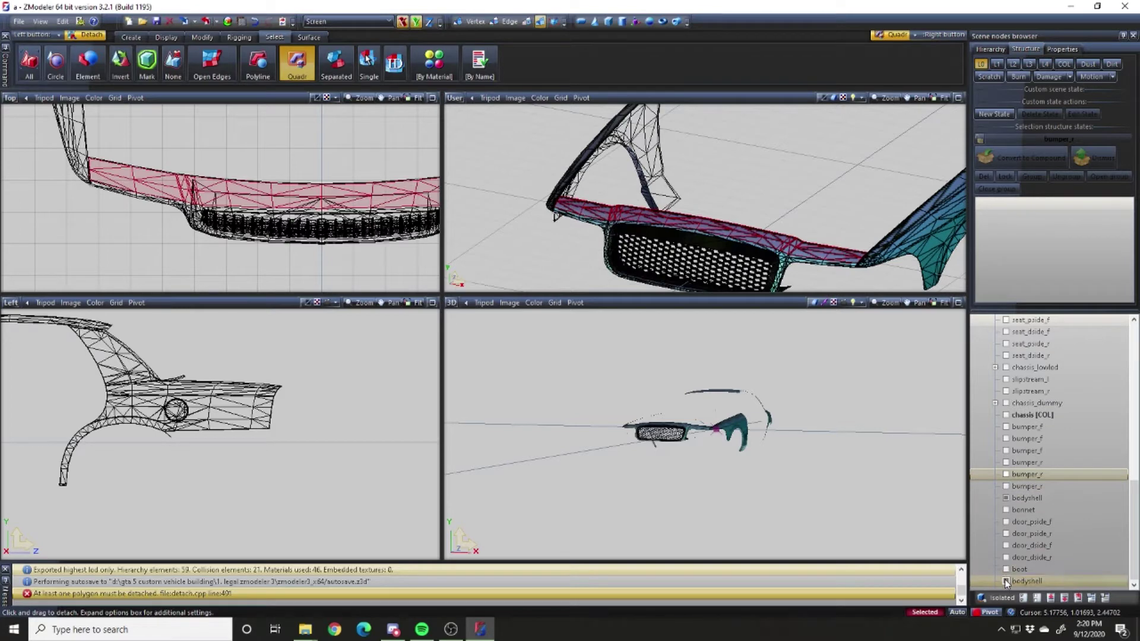
pyautogui.click(1006, 581)
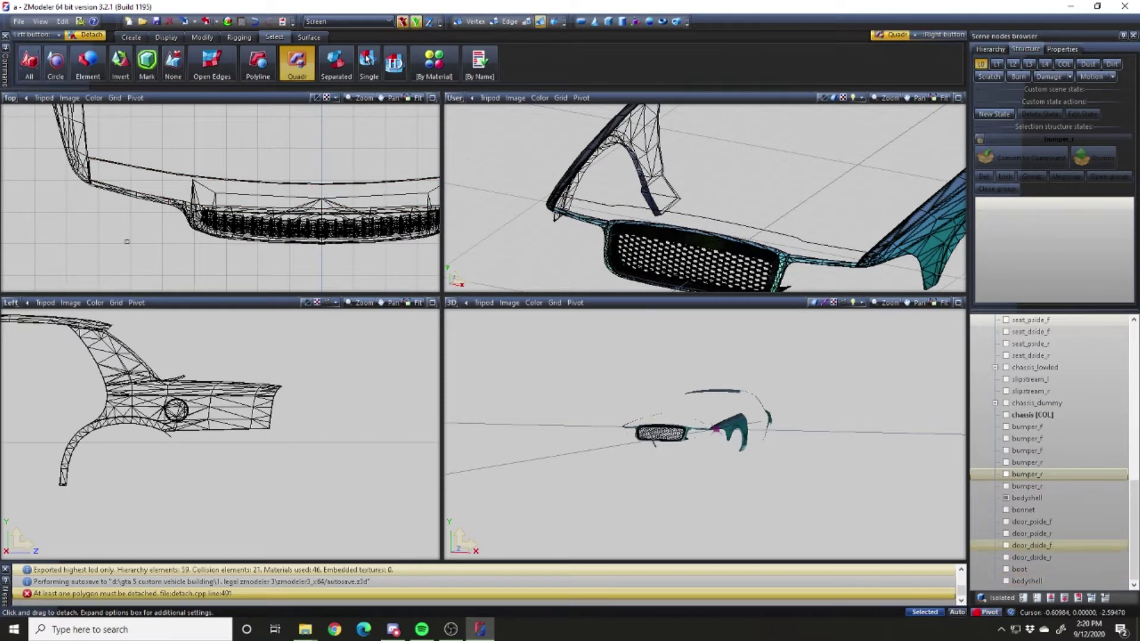
pyautogui.hotkey('ctrl', 'z')
# Add the thin leftover edge to the selected strip above the grille, detach them together and hide the new object
pyautogui.scroll(8, 151, 172)
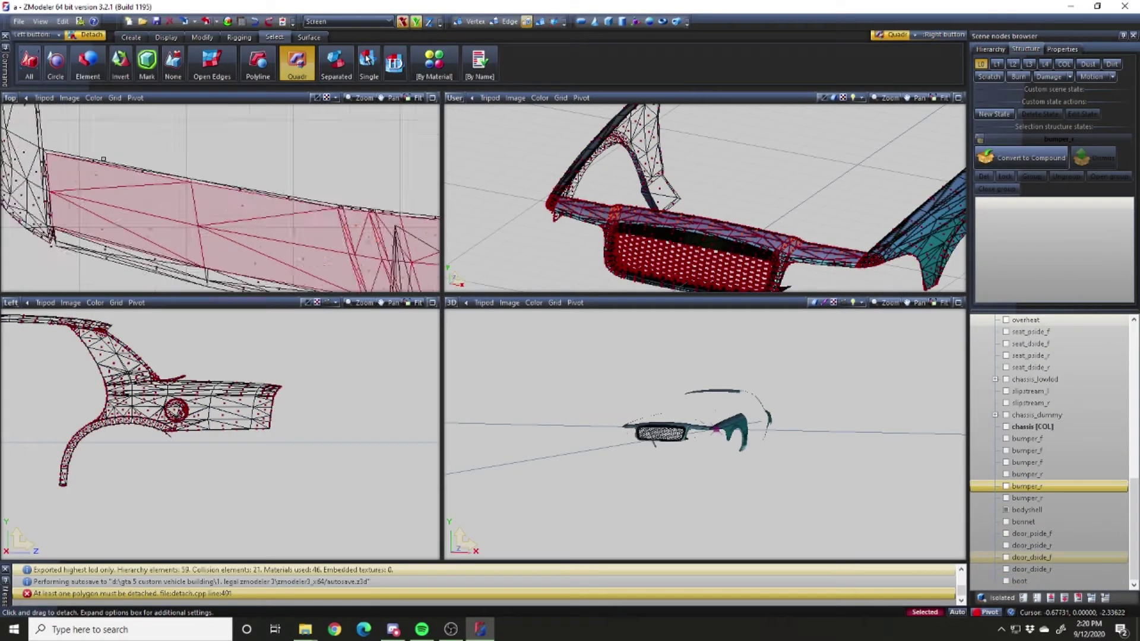
pyautogui.click(333, 76)
pyautogui.scroll(-5, 307, 169)
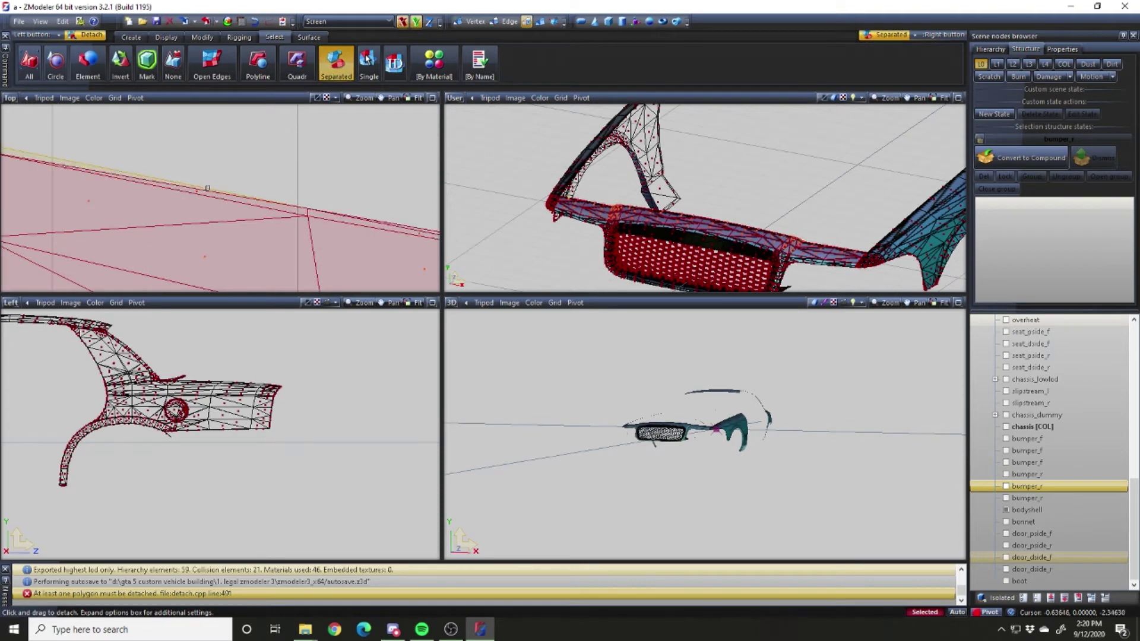
pyautogui.click(307, 169)
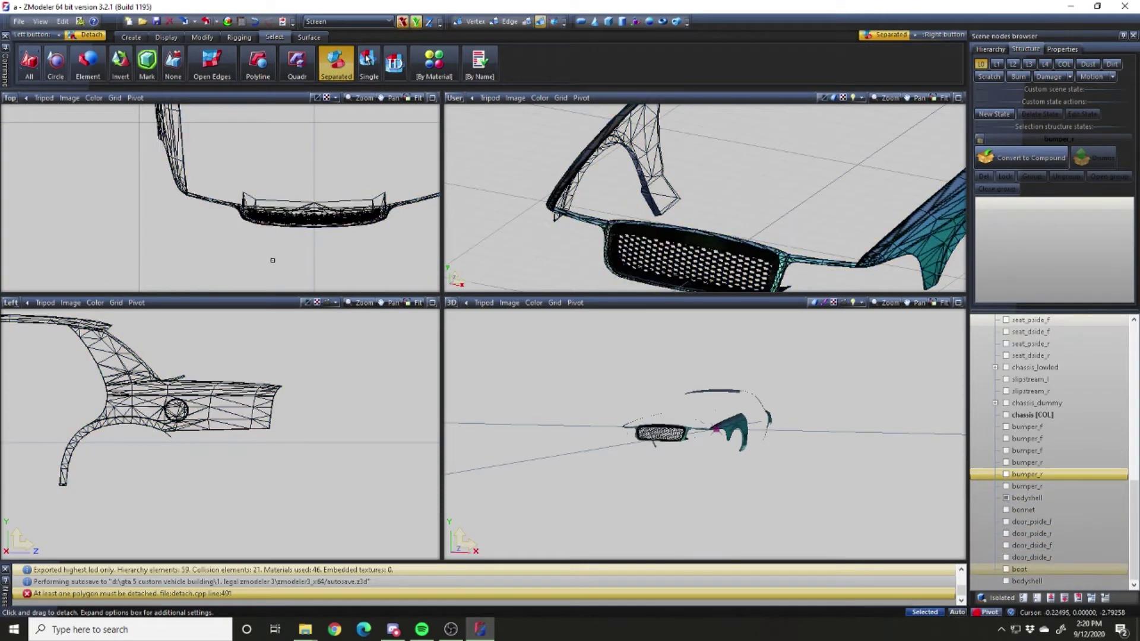
# Select the connected frame surrounding the front grille and detach it as a separate bodyshell object
pyautogui.click(573, 182)
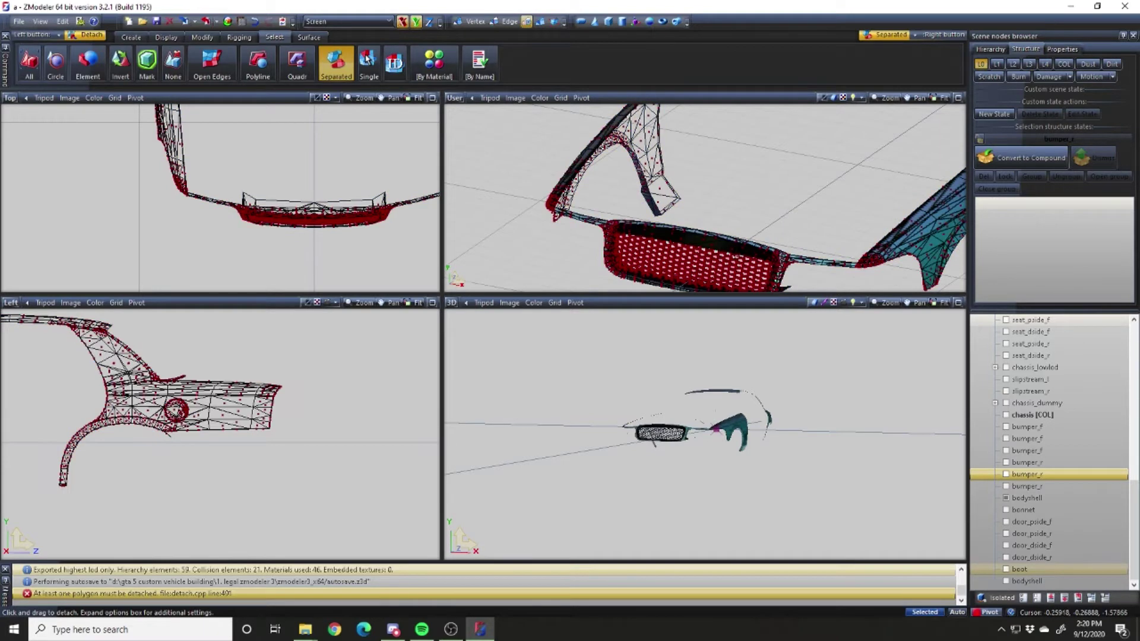
pyautogui.scroll(4, 574, 181)
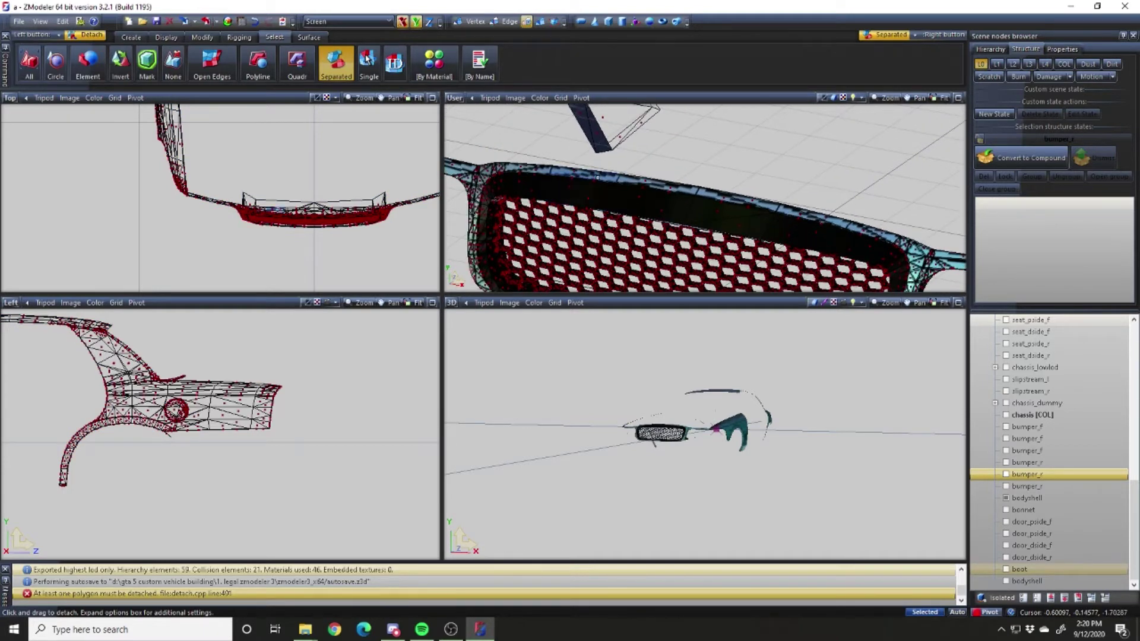
pyautogui.scroll(-4, 598, 177)
pyautogui.press('4')
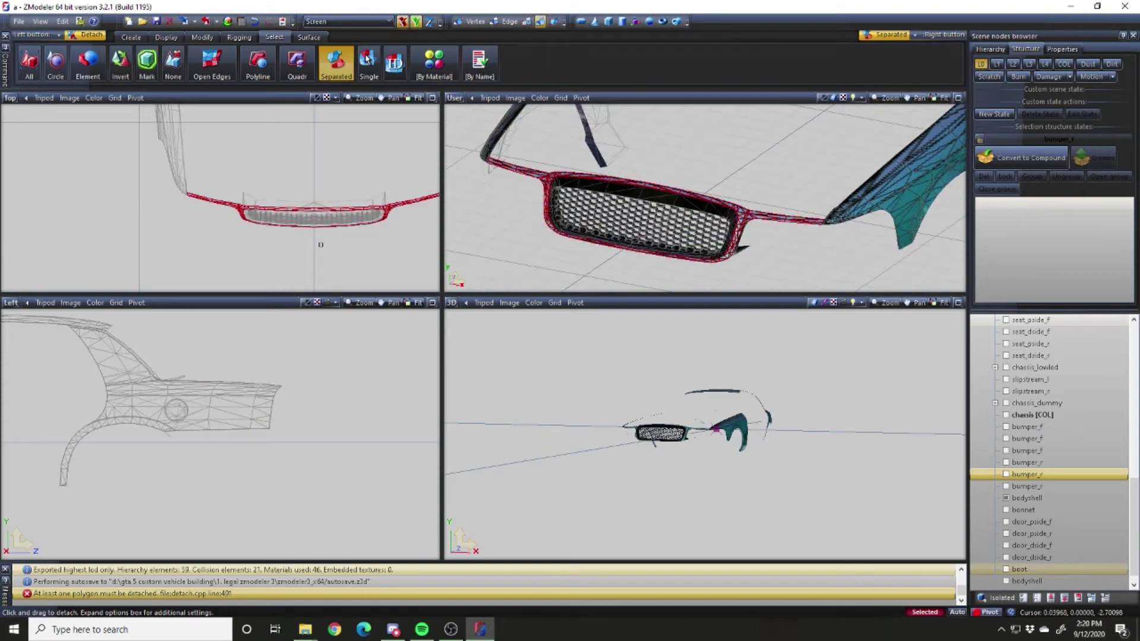
pyautogui.moveTo(674, 250); pyautogui.dragTo(664, 248, button='middle')
pyautogui.scroll(-1, 1049, 451)
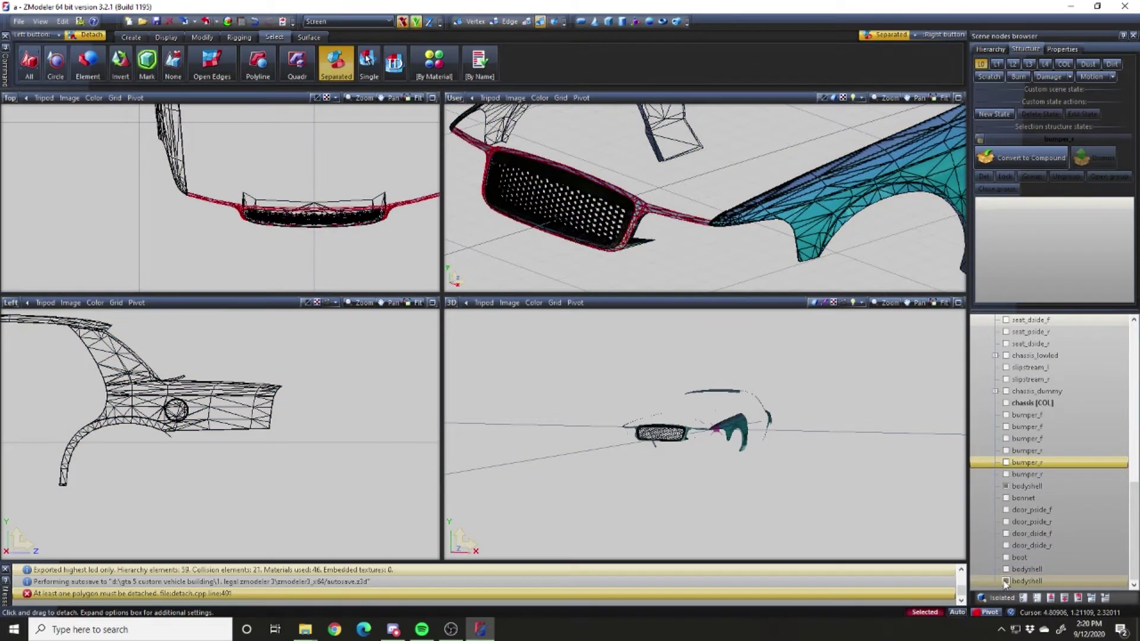
# Redo the grille surround's detachment with its leftover adjoining pieces included and hide the resulting object
pyautogui.moveTo(725, 255); pyautogui.dragTo(763, 194, button='middle')
pyautogui.scroll(2, 712, 178)
pyautogui.moveTo(694, 172); pyautogui.dragTo(664, 274, button='middle')
pyautogui.scroll(5, 664, 274)
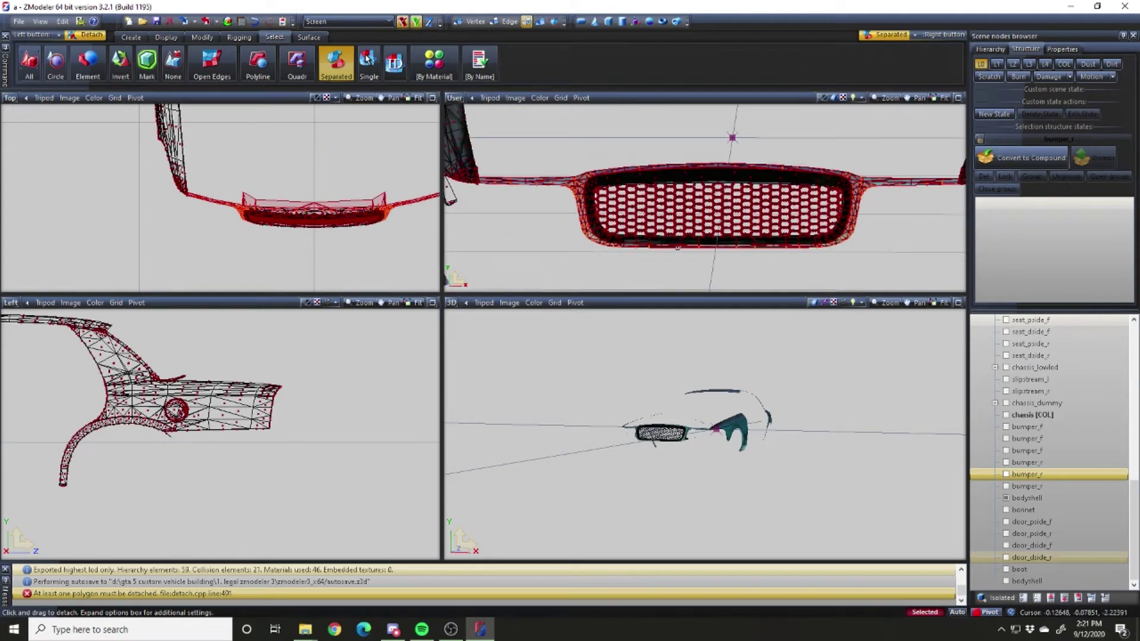
pyautogui.scroll(-1, 1015, 529)
pyautogui.click(1005, 581)
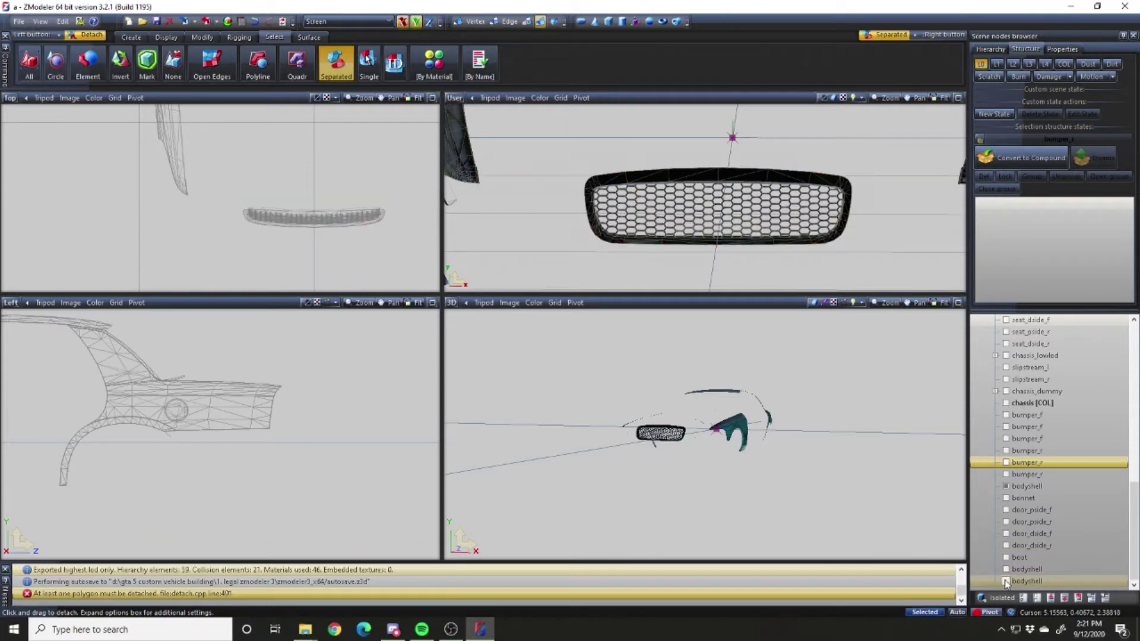
# Select all polygons of the front grille in the top view with the Quadr selection mode
pyautogui.scroll(-4, 778, 234)
pyautogui.press('space')
pyautogui.moveTo(777, 233); pyautogui.dragTo(741, 249, button='middle')
pyautogui.press('3')
pyautogui.click(297, 62)
pyautogui.moveTo(229, 183); pyautogui.dragTo(408, 253)
pyautogui.click(408, 254)
pyautogui.moveTo(415, 254); pyautogui.dragTo(137, 129, button='right')
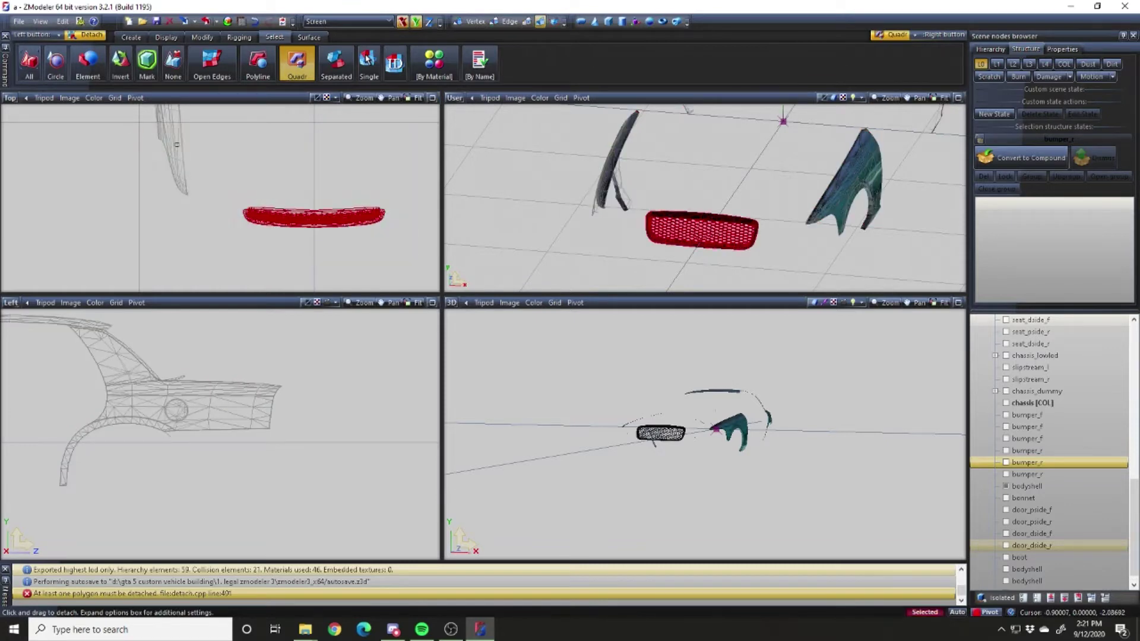
# Detach the selected front grille polygons as a separate bodyshell object and hide it
pyautogui.press('space')
pyautogui.scroll(-1, 1015, 543)
pyautogui.click(1006, 582)
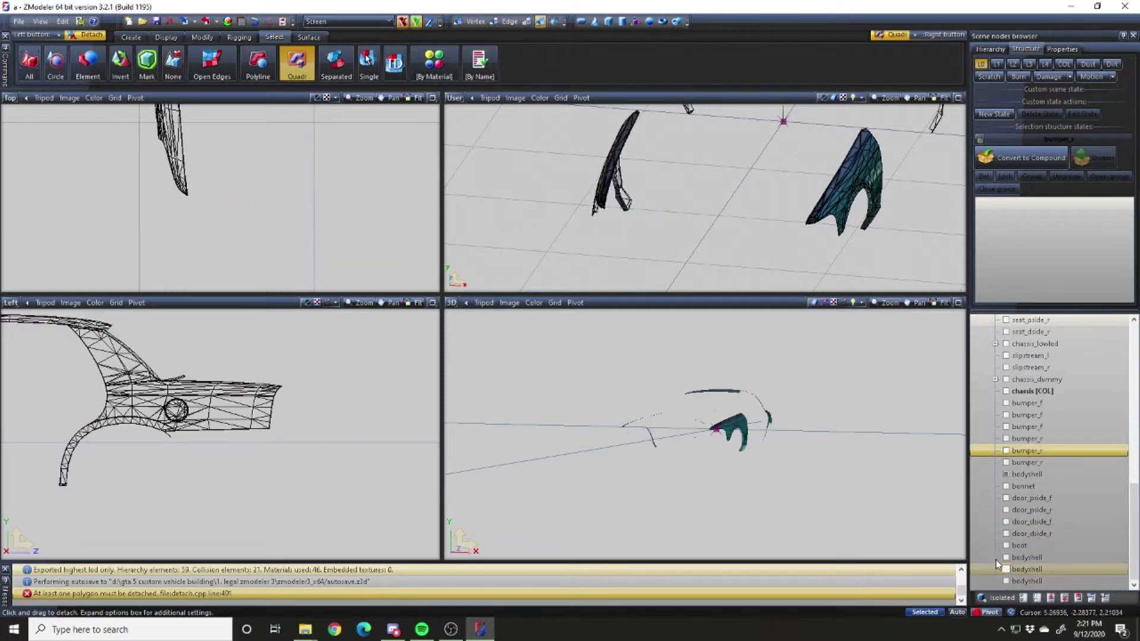
# Select the roof panel's connected polygons on the remaining bodyshell with the Separated selection mode
pyautogui.scroll(-7, 802, 194)
pyautogui.scroll(6, 803, 193)
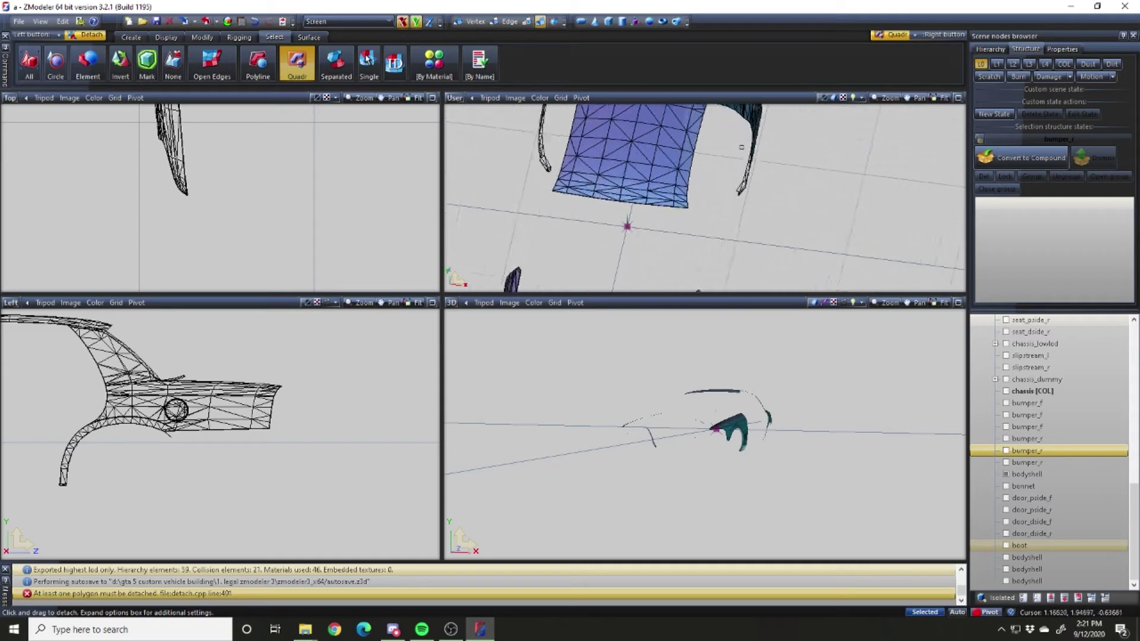
pyautogui.scroll(-5, 355, 203)
pyautogui.scroll(4, 321, 196)
pyautogui.press('3')
pyautogui.scroll(5, 297, 189)
pyautogui.click(336, 62)
pyautogui.click(260, 175)
pyautogui.scroll(8, 260, 175)
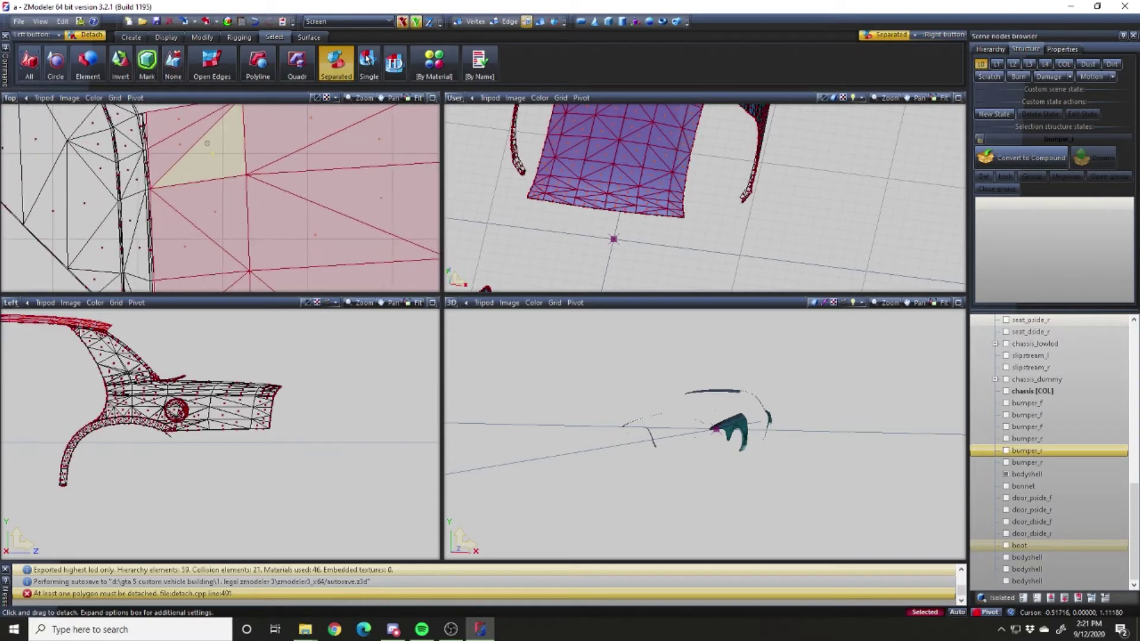
# Examine the roof panel's edges and its corners at the pillars for polygons left out of the selection
pyautogui.scroll(-8, 208, 149)
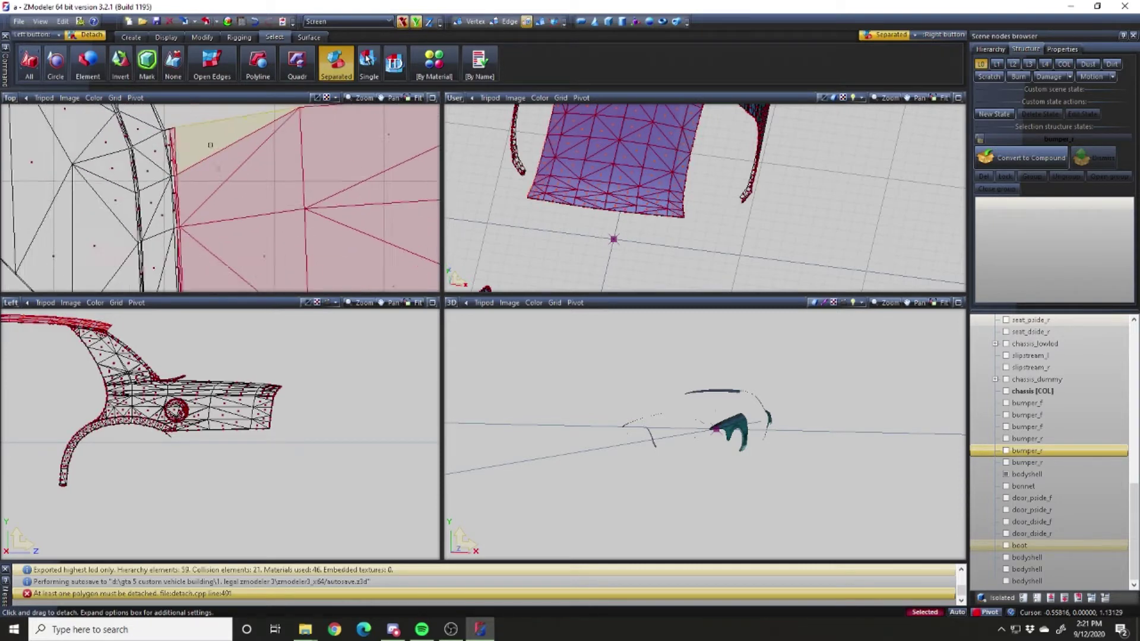
pyautogui.scroll(-5, 704, 205)
pyautogui.scroll(10, 683, 193)
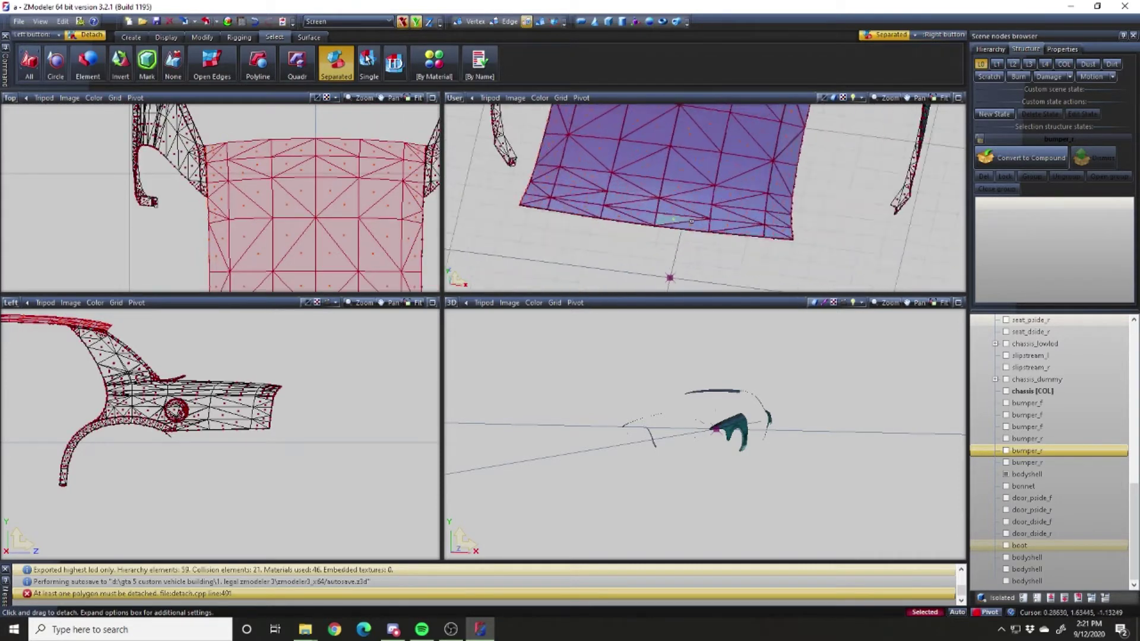
pyautogui.scroll(-10, 890, 237)
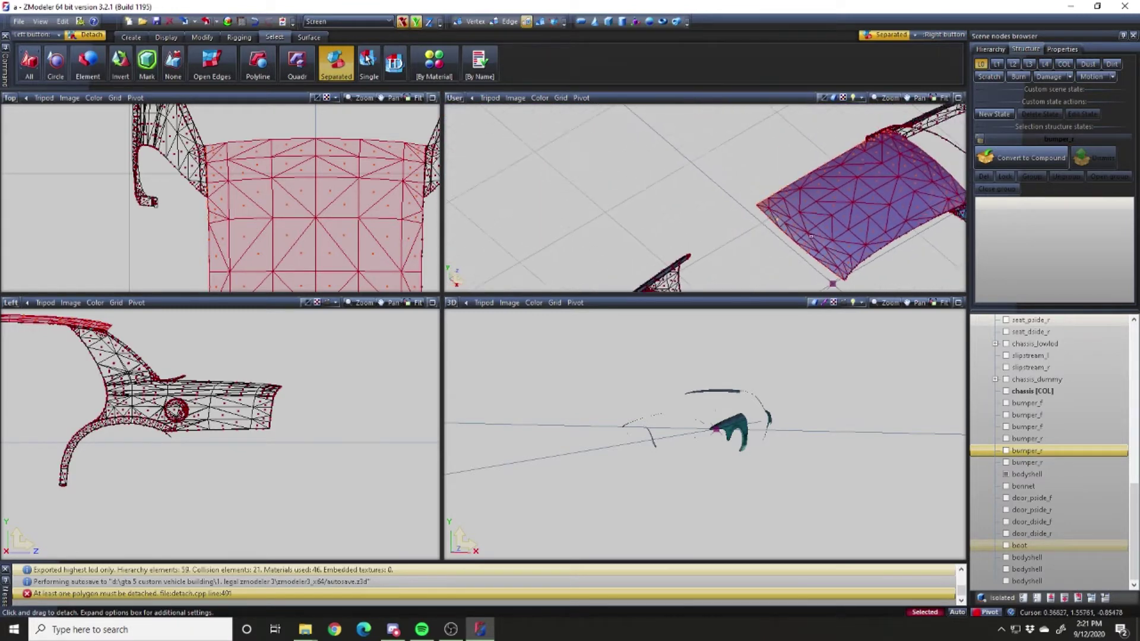
pyautogui.scroll(6, 810, 236)
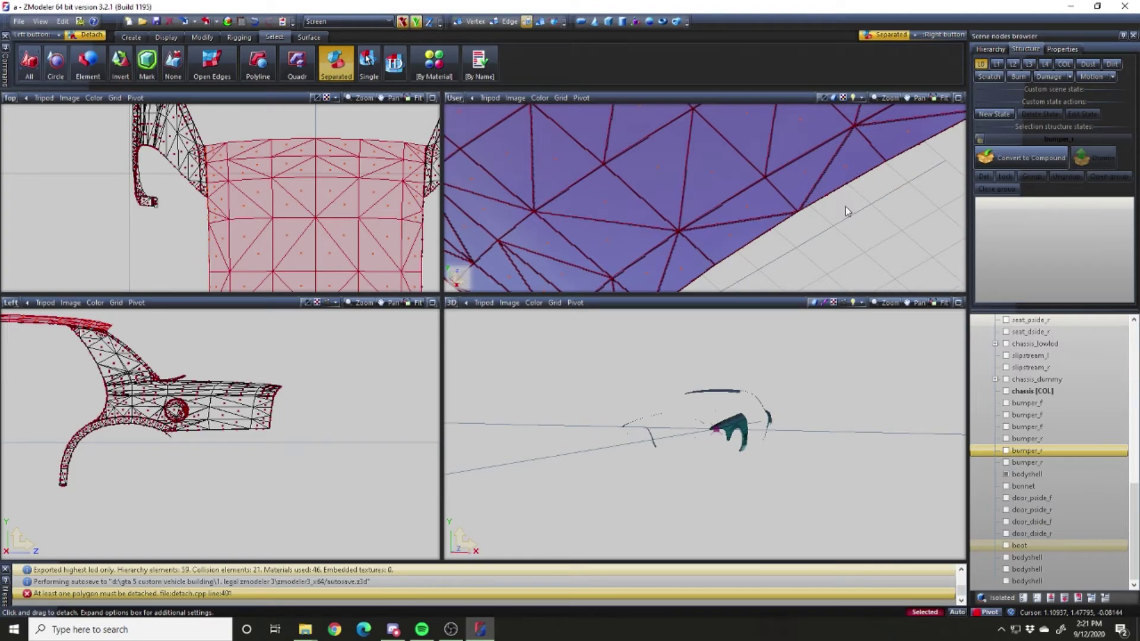
pyautogui.scroll(-5, 827, 196)
pyautogui.scroll(5, 766, 243)
pyautogui.scroll(4, 766, 243)
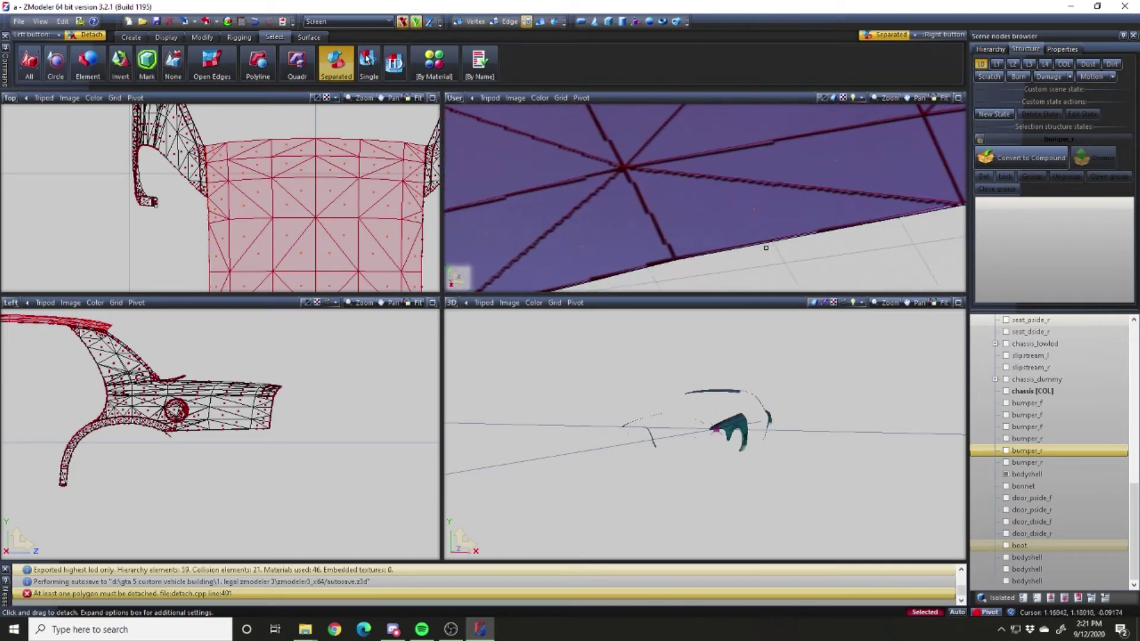
pyautogui.scroll(-10, 773, 238)
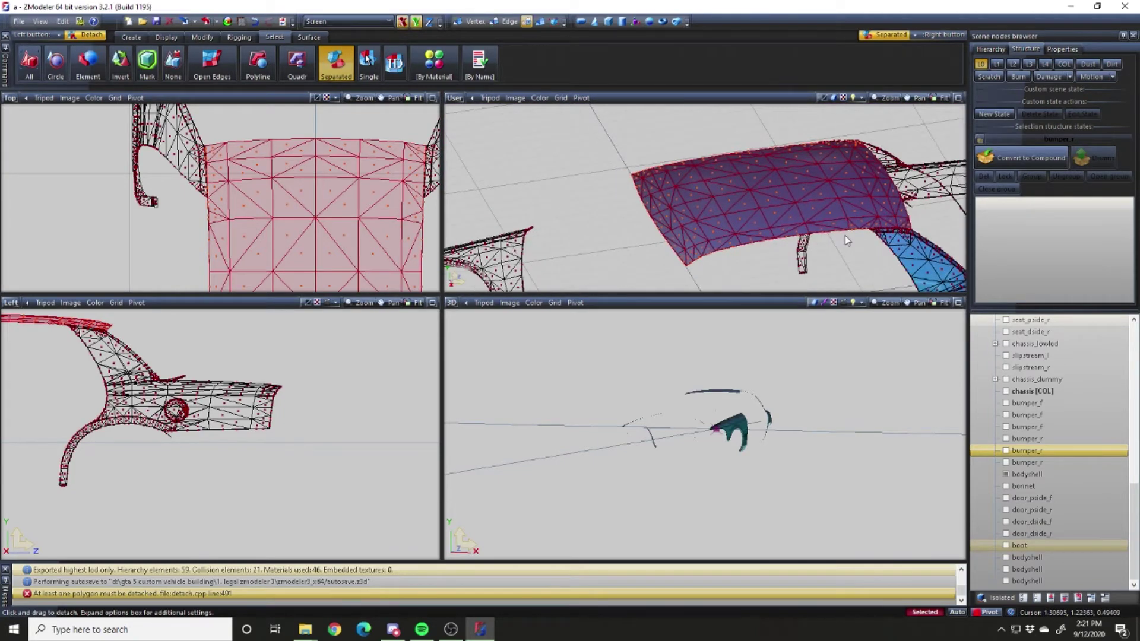
pyautogui.scroll(10, 799, 270)
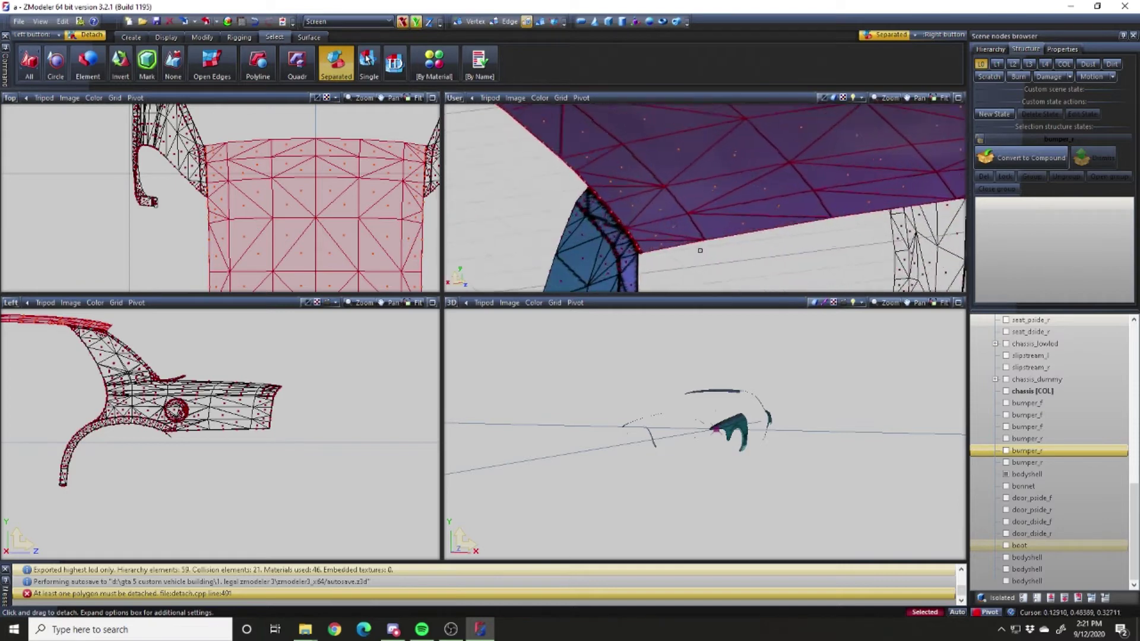
pyautogui.scroll(2, 605, 248)
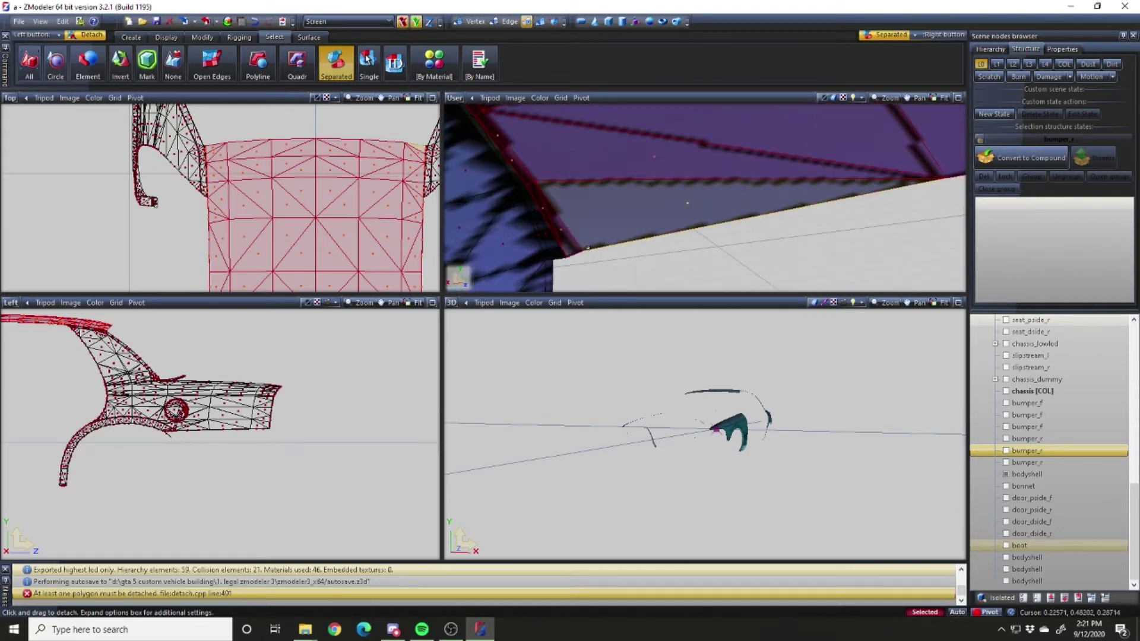
# Detach the selected roof panel as a separate bodyshell object and hide it
pyautogui.click(711, 265)
pyautogui.scroll(-10, 712, 265)
pyautogui.scroll(1, 712, 264)
pyautogui.press('4')
pyautogui.scroll(-1, 1027, 409)
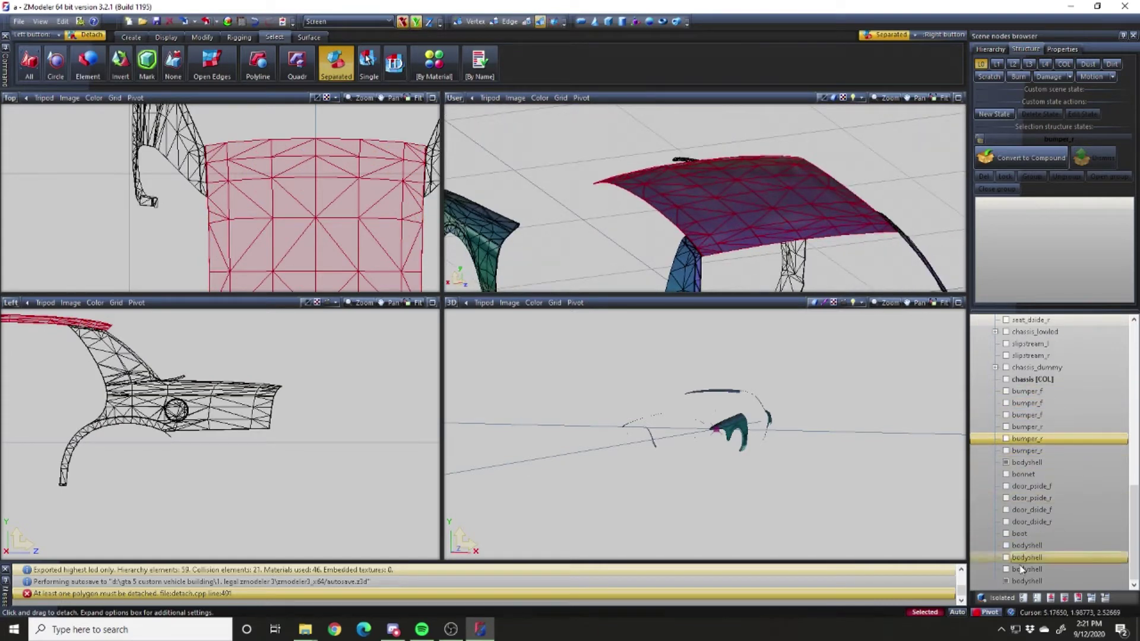
pyautogui.click(1006, 581)
pyautogui.press('space')
pyautogui.scroll(-6, 741, 159)
pyautogui.scroll(1, 742, 158)
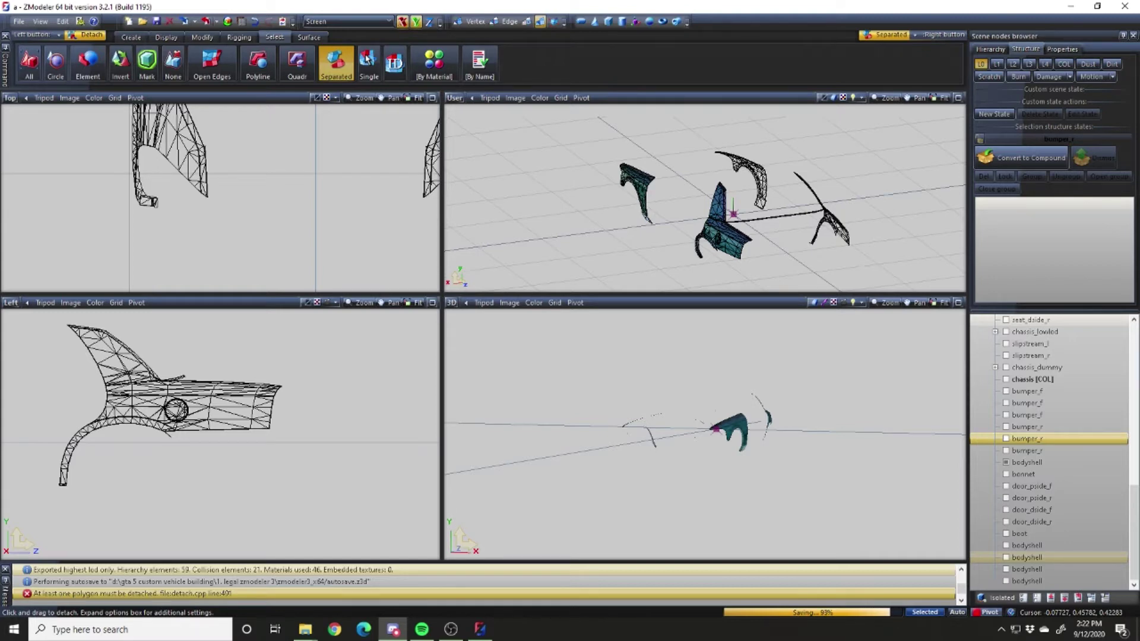
# Undo the hiding and detachment of the roof panel
pyautogui.moveTo(736, 208); pyautogui.dragTo(700, 217, button='middle')
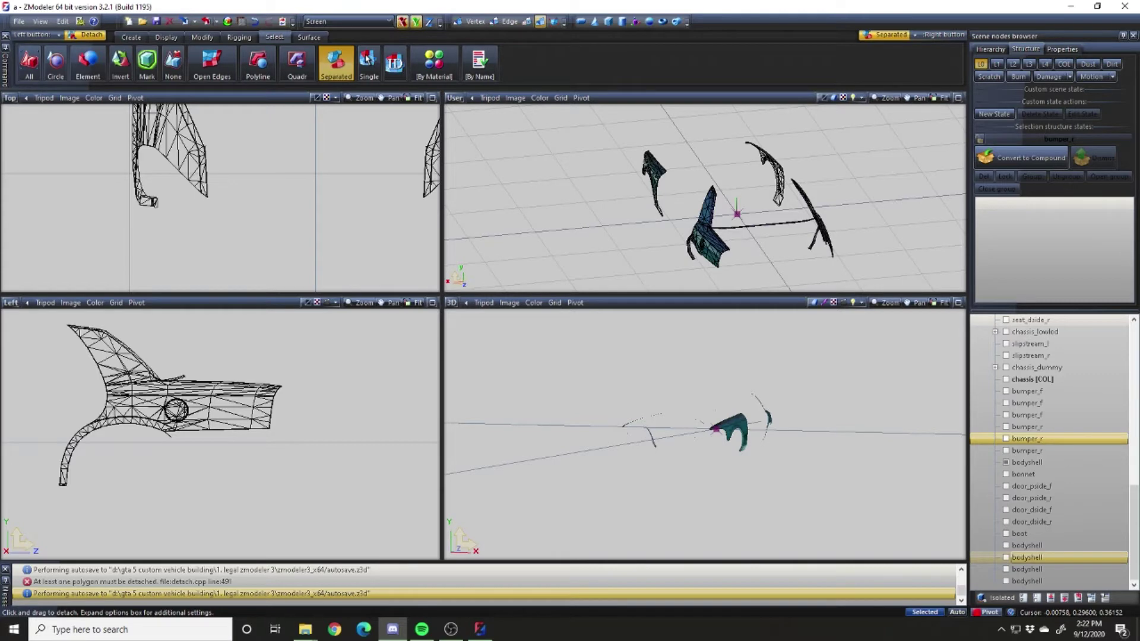
pyautogui.scroll(12, 701, 184)
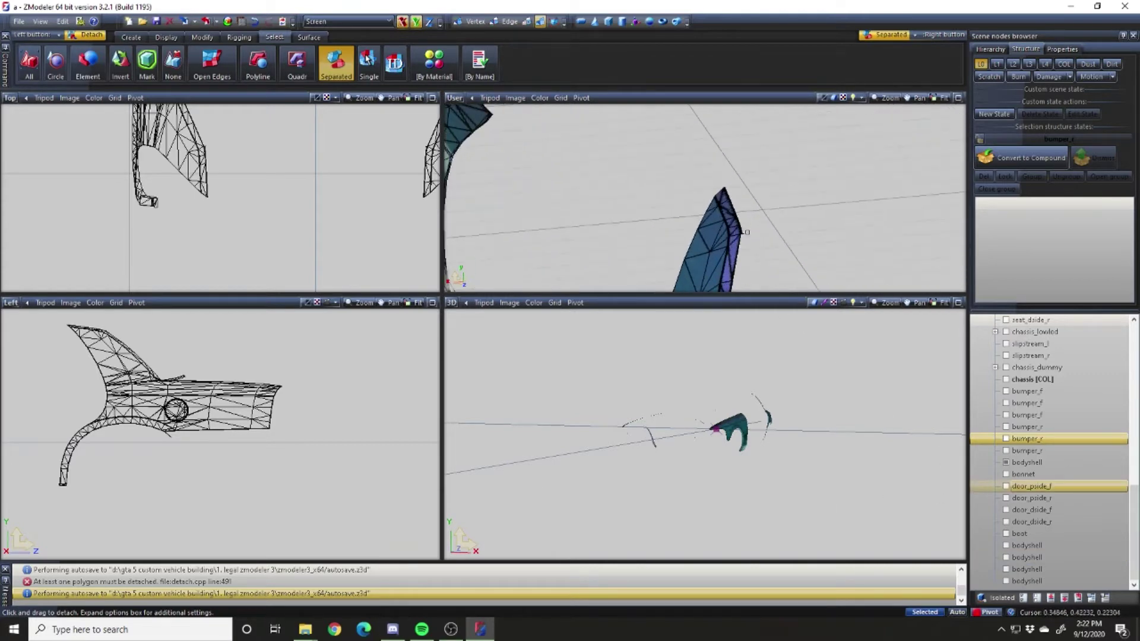
pyautogui.hotkey('ctrl', 'z')
pyautogui.hotkey('ctrl', 'z')
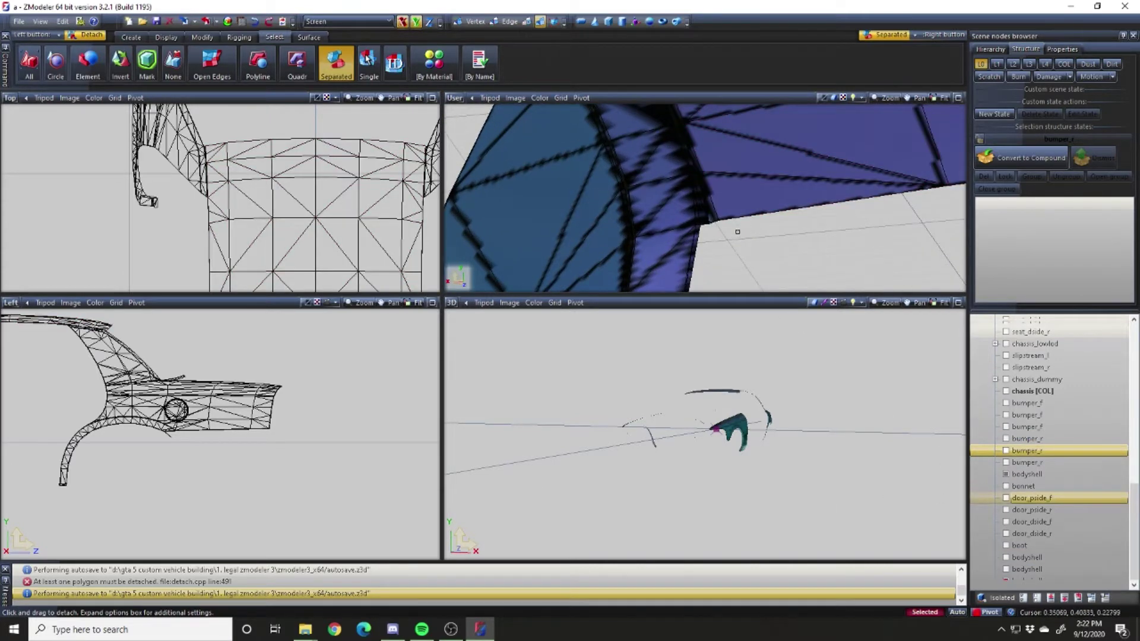
# Redo the roof panel's detachment with the leftover edge strips at its corners included and hide the resulting object
pyautogui.press('3')
pyautogui.scroll(10, 706, 222)
pyautogui.scroll(1, 706, 221)
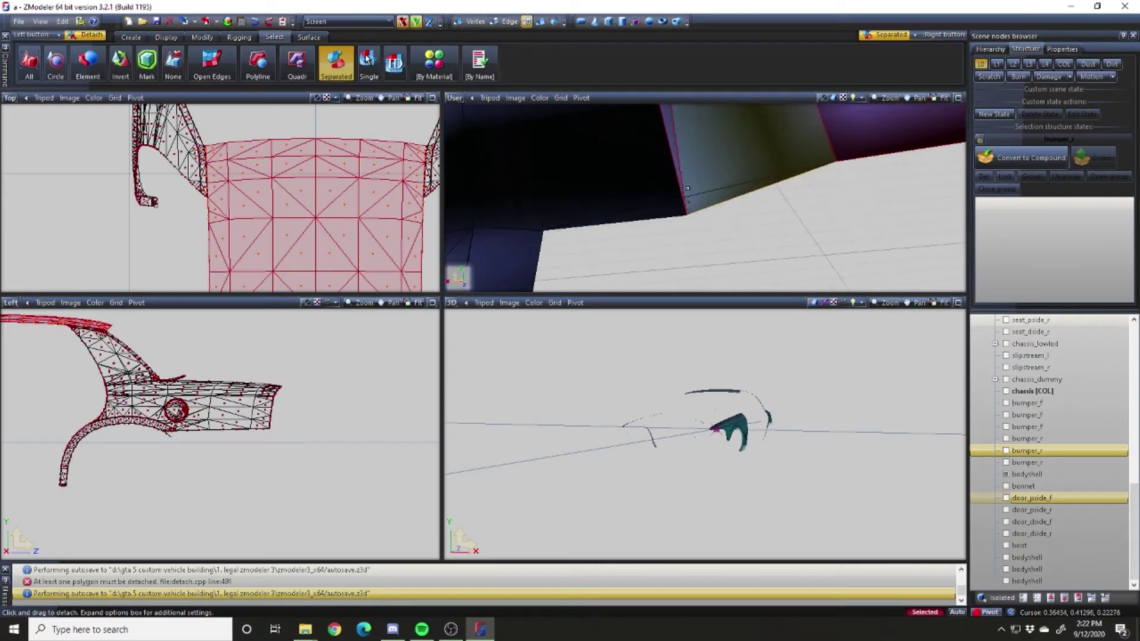
pyautogui.scroll(-10, 683, 200)
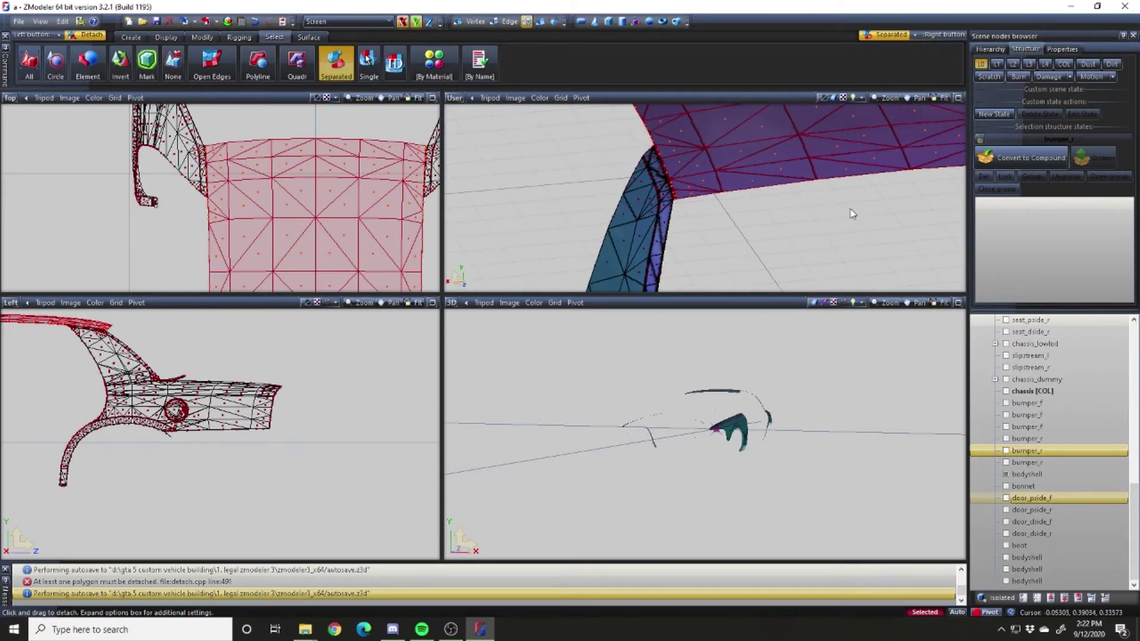
pyautogui.scroll(10, 858, 210)
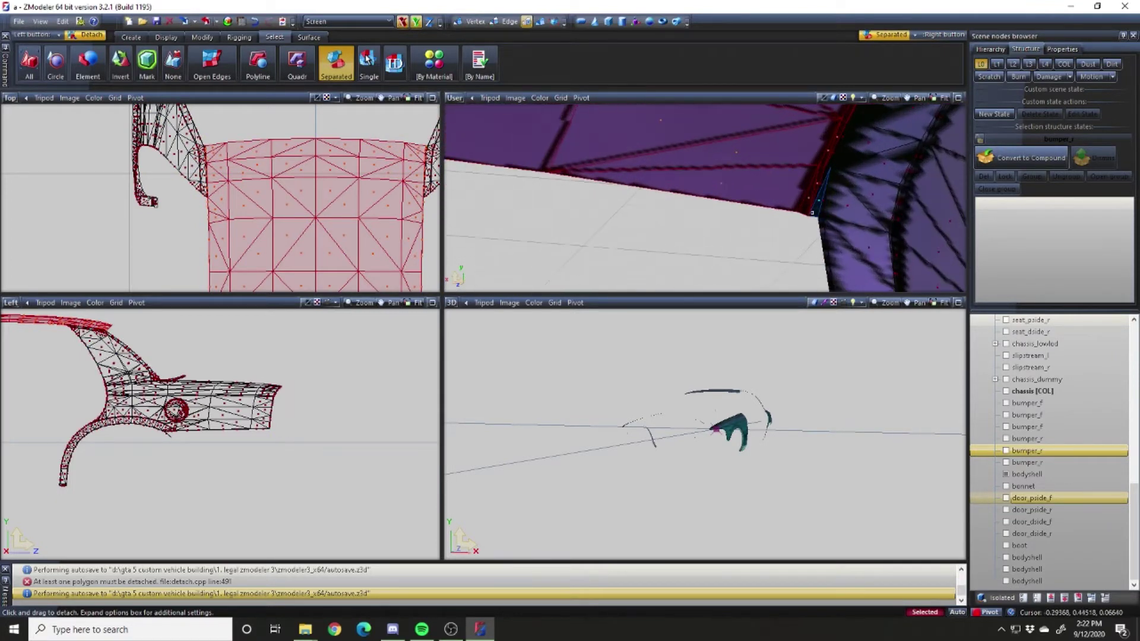
pyautogui.scroll(-10, 794, 205)
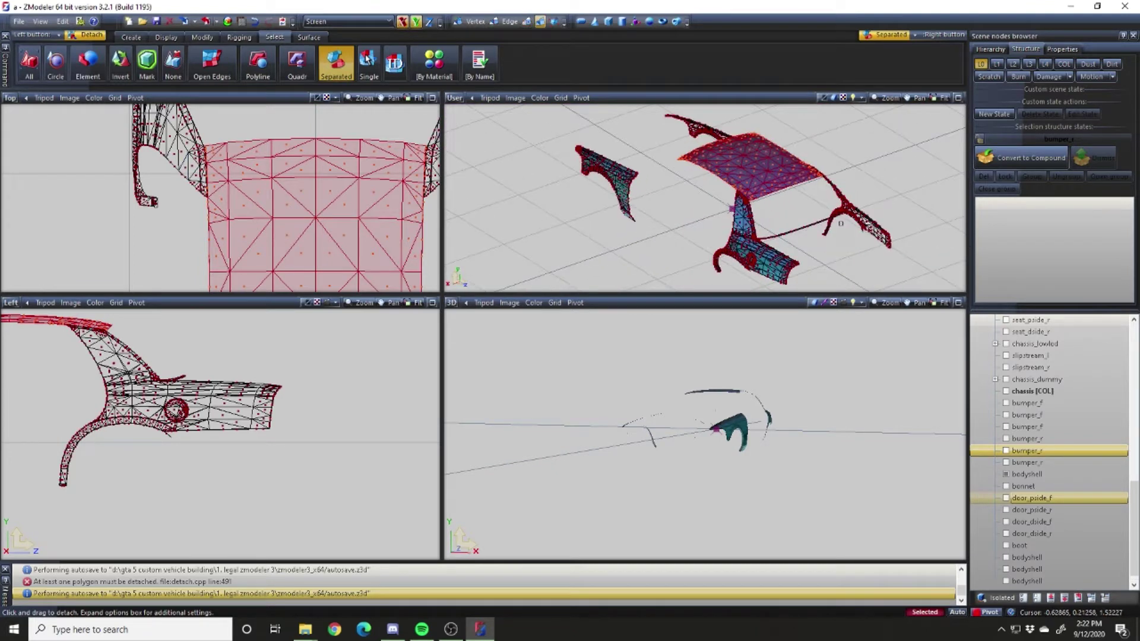
pyautogui.moveTo(818, 233); pyautogui.dragTo(610, 122, button='right')
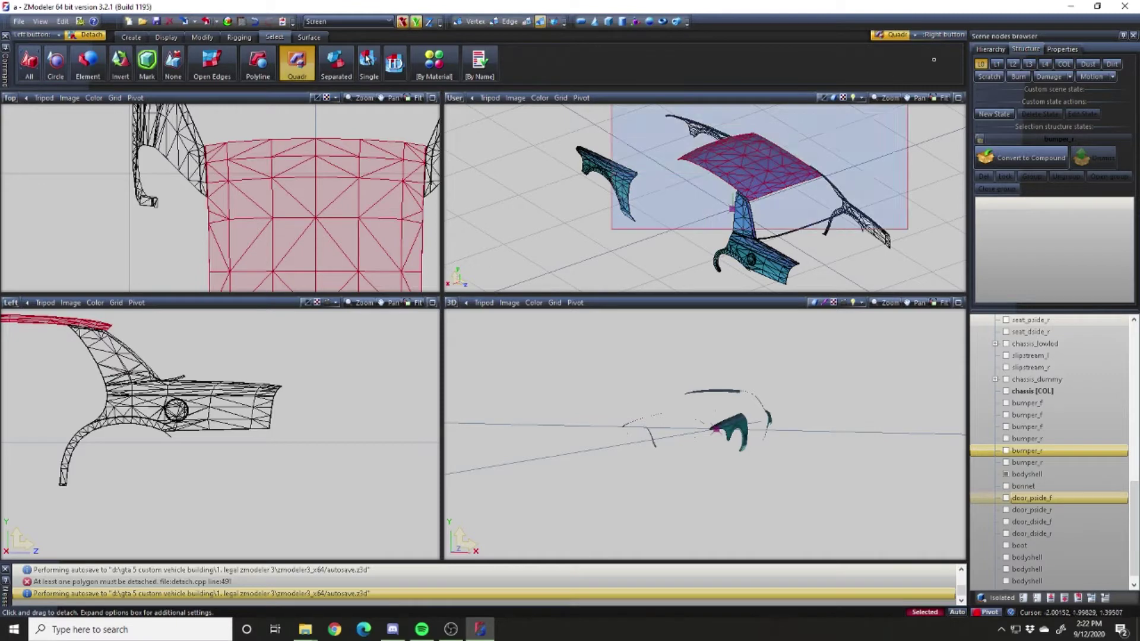
pyautogui.click(1006, 581)
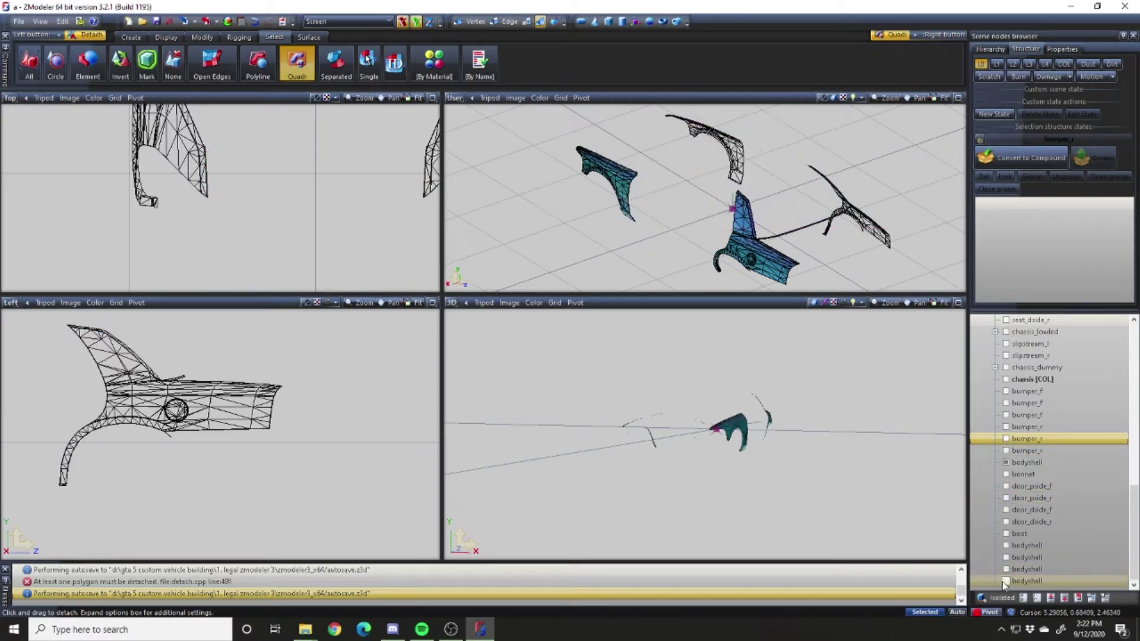
# Select the thin curved strip linking the two rear quarter panels, detach it as its own object and hide it
pyautogui.scroll(3, 787, 245)
pyautogui.press('2')
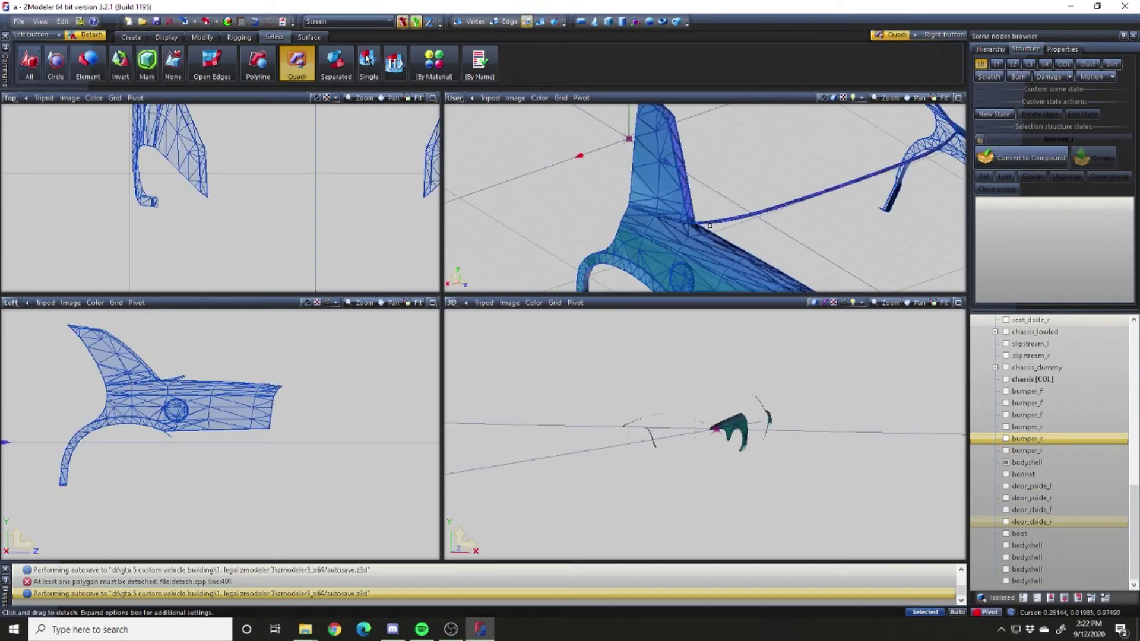
pyautogui.press('3')
pyautogui.scroll(6, 705, 234)
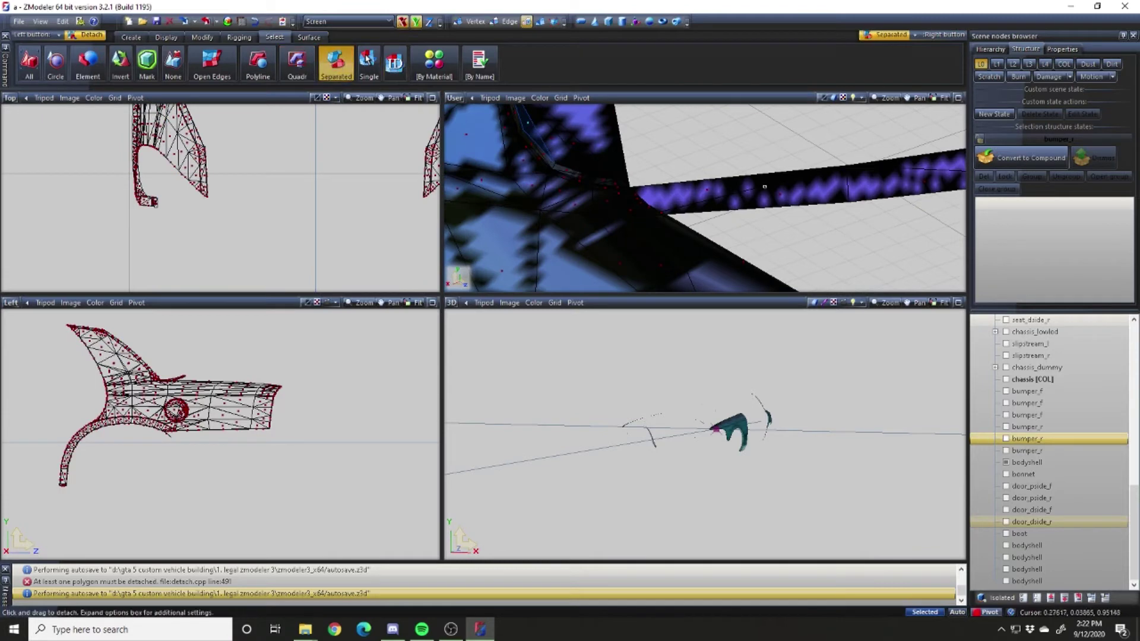
pyautogui.scroll(-8, 728, 183)
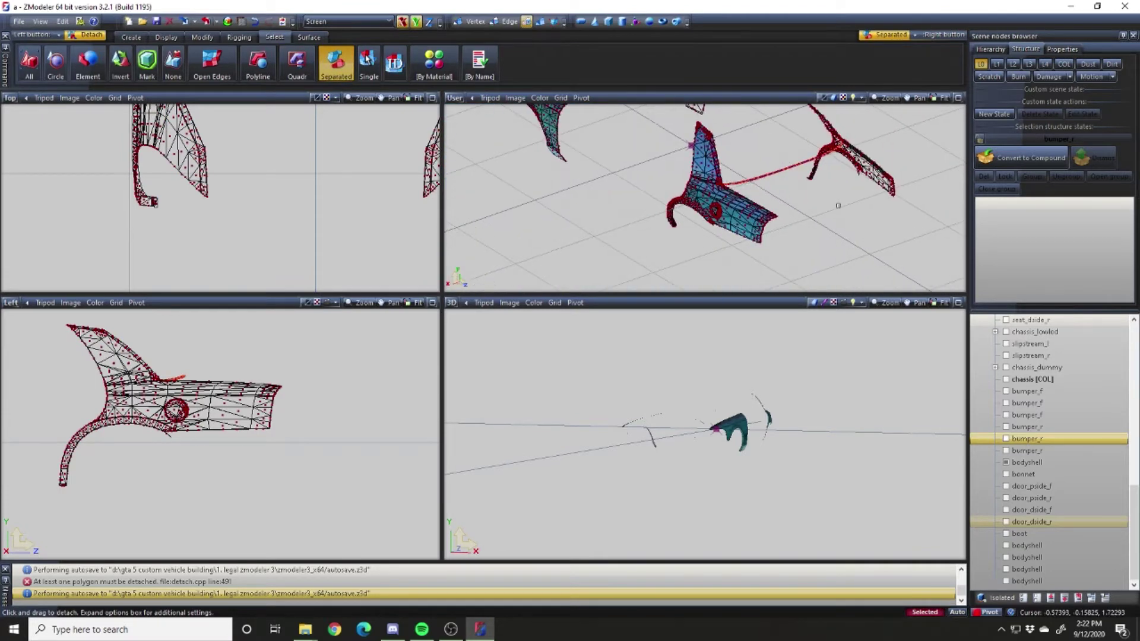
pyautogui.press('4')
pyautogui.scroll(-1, 1029, 556)
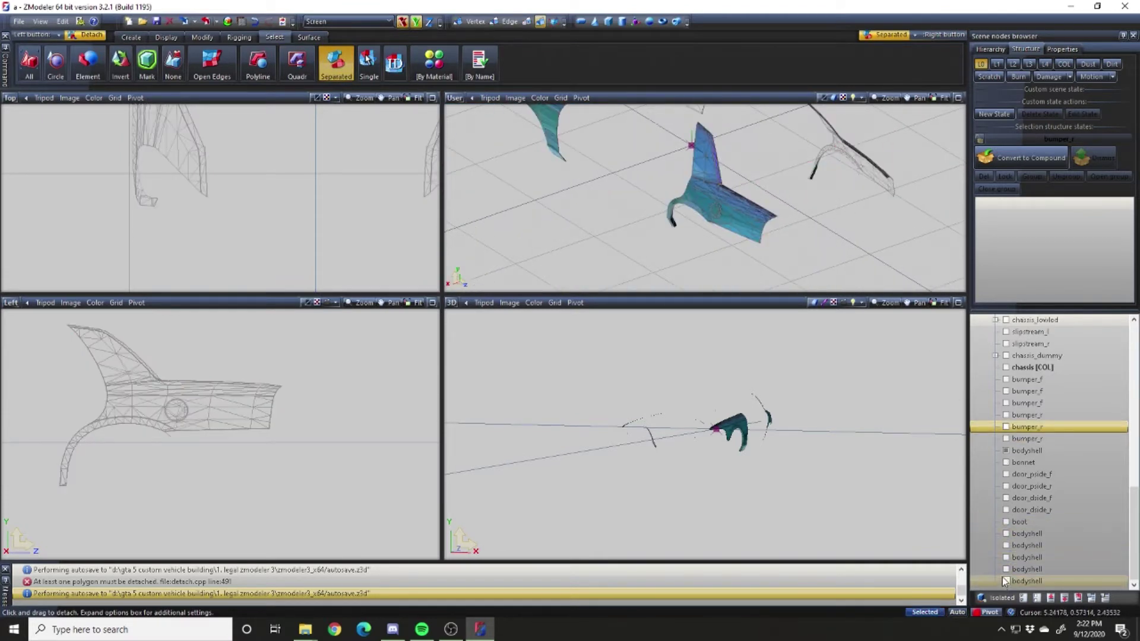
# Box-select the front fender and rear quarter panel on one side in the top view and detach them as a separate object
pyautogui.press('2')
pyautogui.press('3')
pyautogui.moveTo(645, 189); pyautogui.dragTo(795, 206, button='middle')
pyautogui.scroll(-4, 776, 185)
pyautogui.press('3')
pyautogui.press('1')
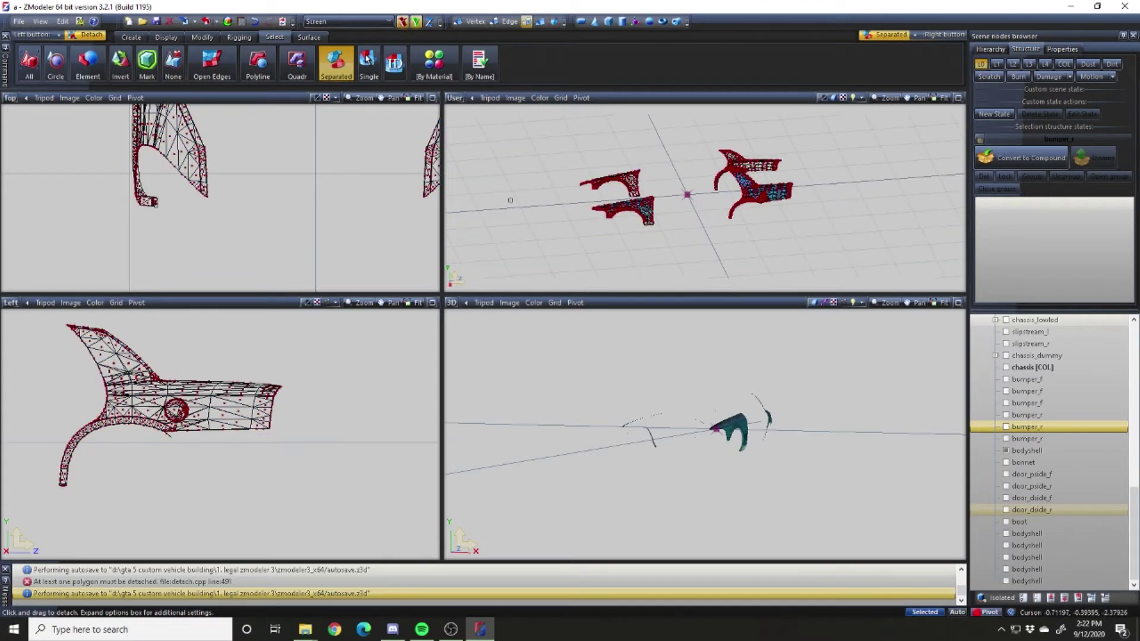
pyautogui.click(311, 74)
pyautogui.scroll(-5, 305, 141)
pyautogui.moveTo(305, 112); pyautogui.dragTo(356, 244)
pyautogui.click(356, 244)
pyautogui.moveTo(365, 283); pyautogui.dragTo(262, 77, button='right')
pyautogui.press('space')
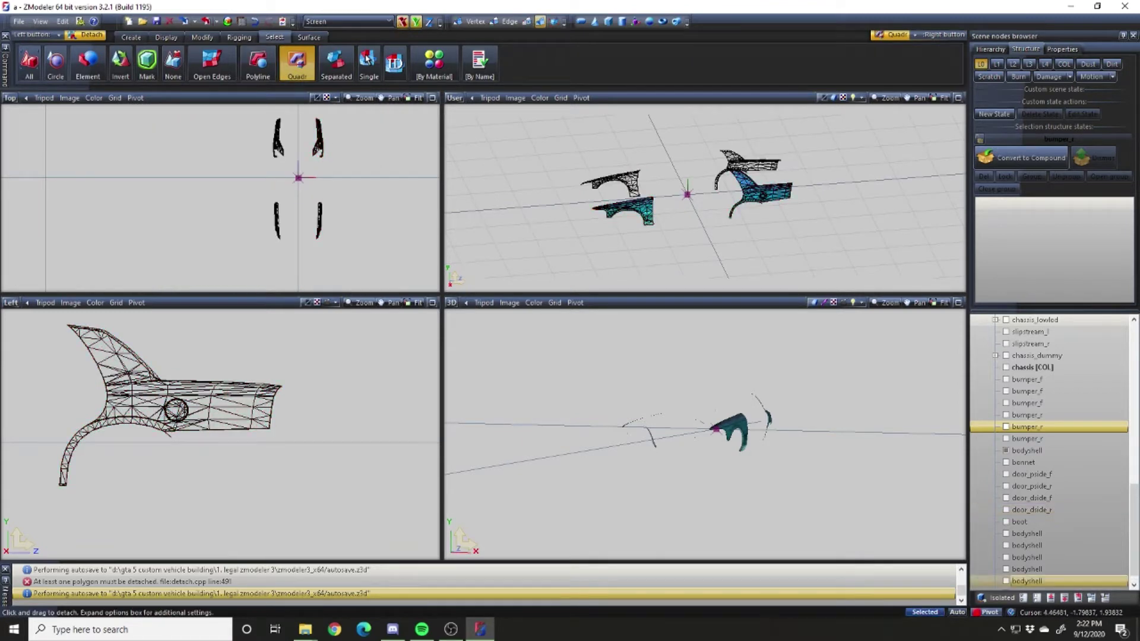
# Move the newly detached side panels' bodyshell object directly below the original bodyshell in the scene tree and hide both
pyautogui.scroll(-1, 1030, 488)
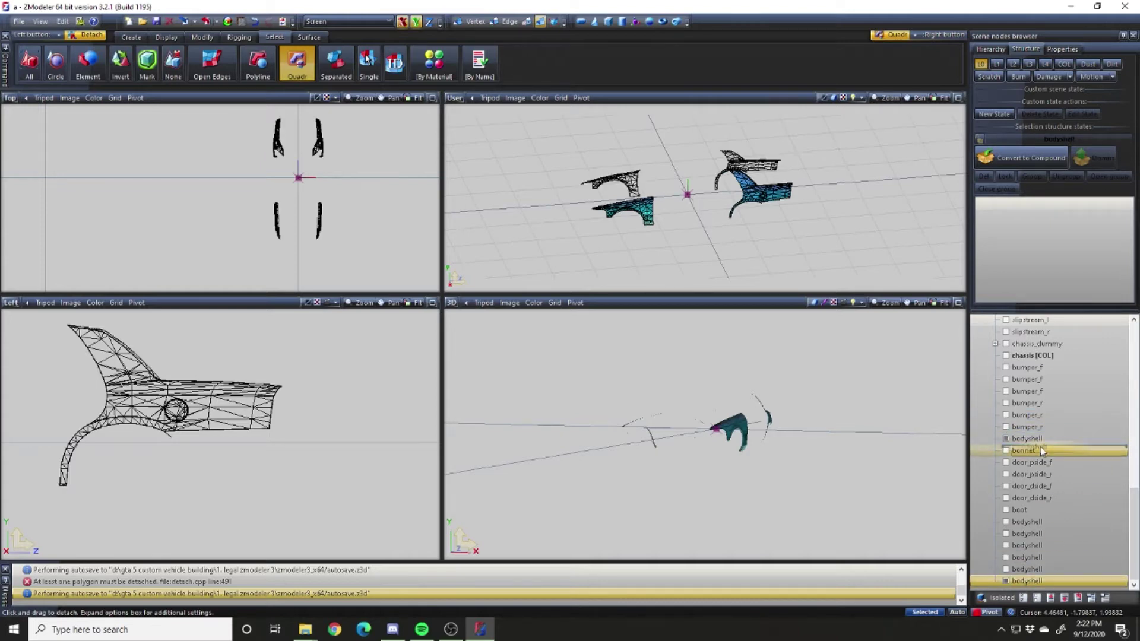
pyautogui.moveTo(1013, 451); pyautogui.dragTo(1011, 450)
pyautogui.click(1006, 451)
pyautogui.click(1005, 440)
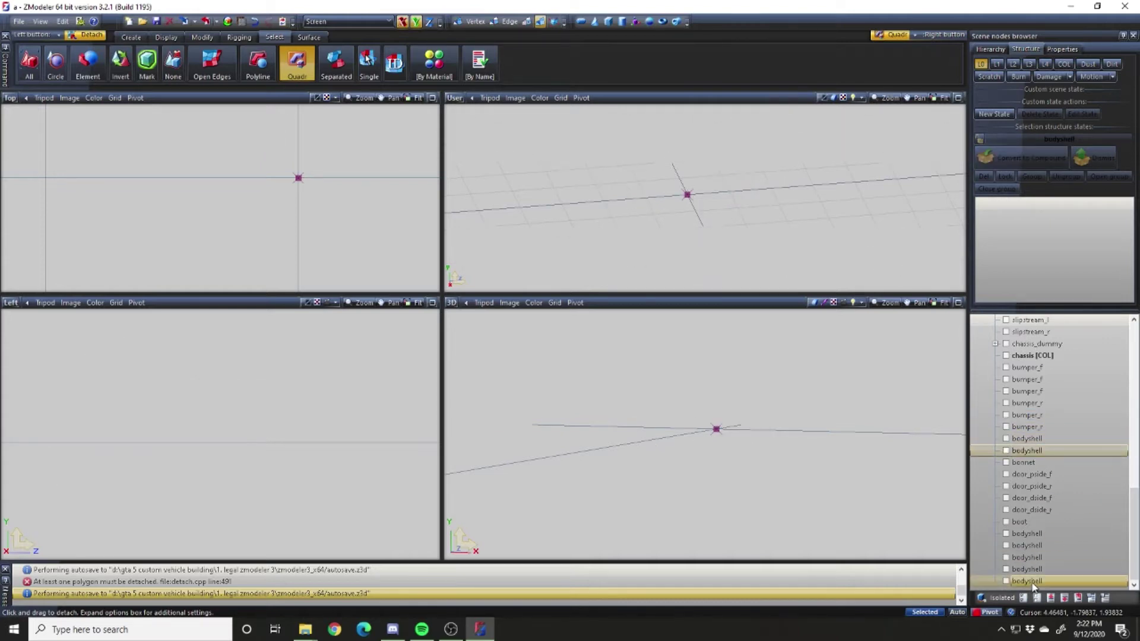
# Move the other five detached bodyshell objects up beside the first two in the scene tree, above the bonnet
pyautogui.click(1032, 584)
pyautogui.keyDown('shift'); pyautogui.click(1024, 534); pyautogui.keyUp('shift')
pyautogui.moveTo(1027, 533); pyautogui.dragTo(1058, 462)
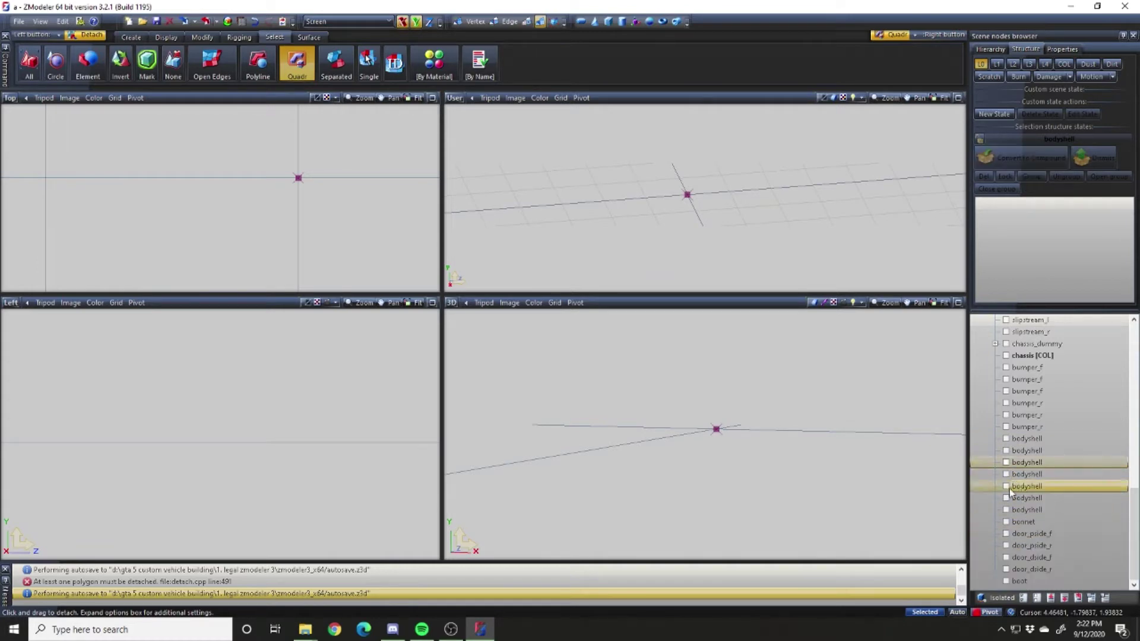
# Show the bonnet to inspect it from another angle and hide it again
pyautogui.click(1006, 521)
pyautogui.scroll(5, 619, 196)
pyautogui.moveTo(635, 215); pyautogui.dragTo(963, 241, button='middle')
pyautogui.click(1006, 522)
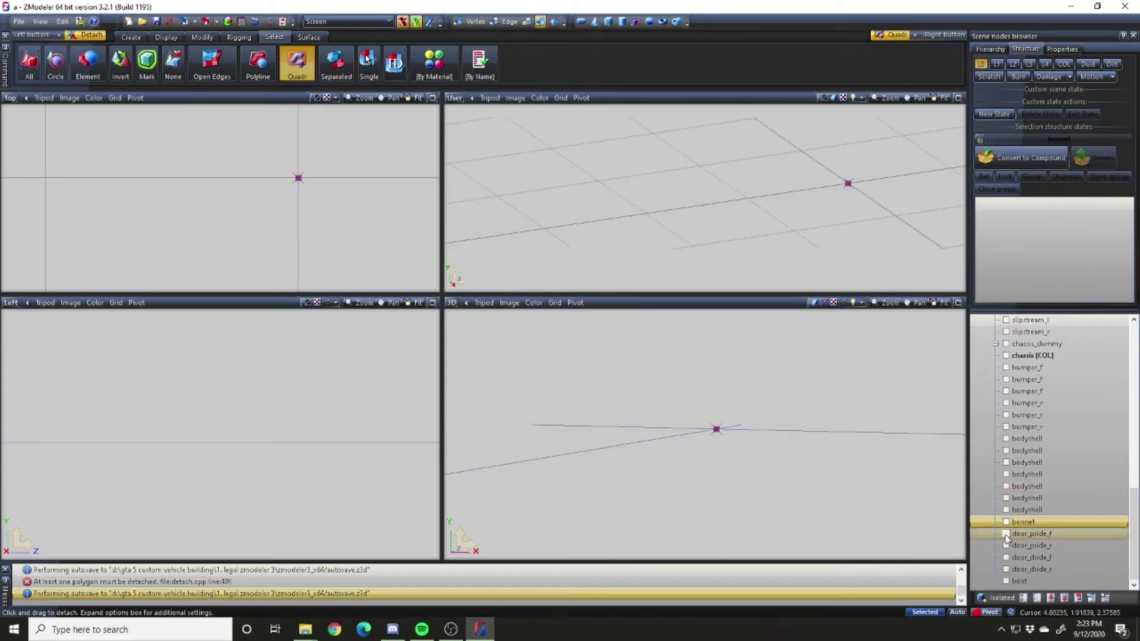
# Show all four doors: door_pside_f, door_pside_r, door_dside_f and door_dside_r
pyautogui.click(1006, 534)
pyautogui.click(1005, 546)
pyautogui.click(1005, 558)
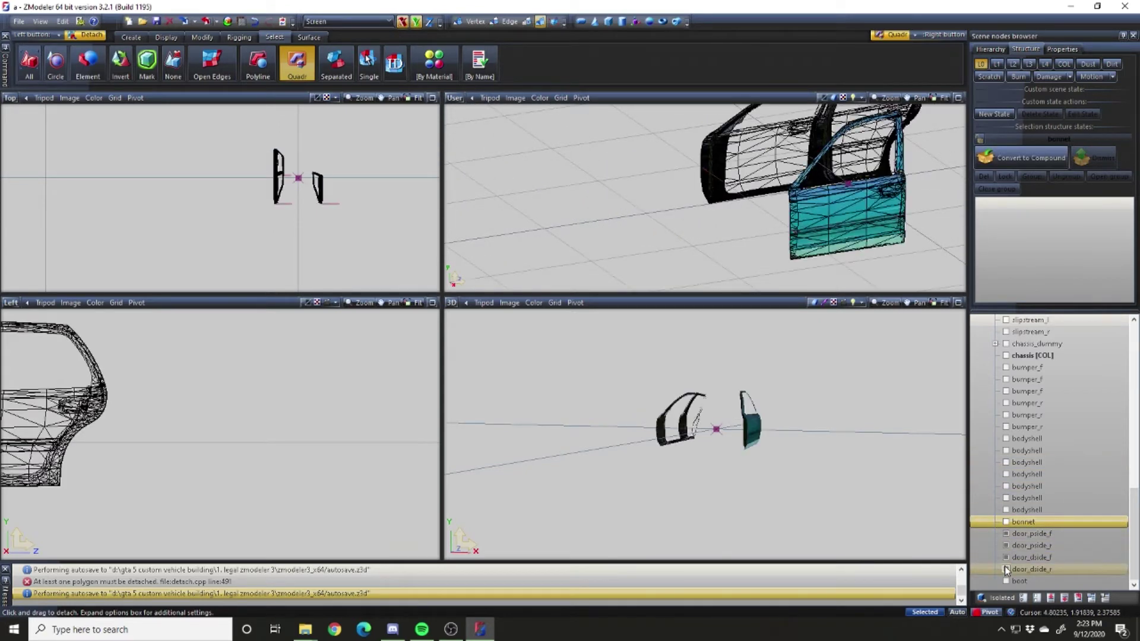
pyautogui.click(1005, 569)
pyautogui.moveTo(762, 240); pyautogui.dragTo(778, 244, button='middle')
pyautogui.scroll(-3, 777, 243)
pyautogui.scroll(4, 766, 236)
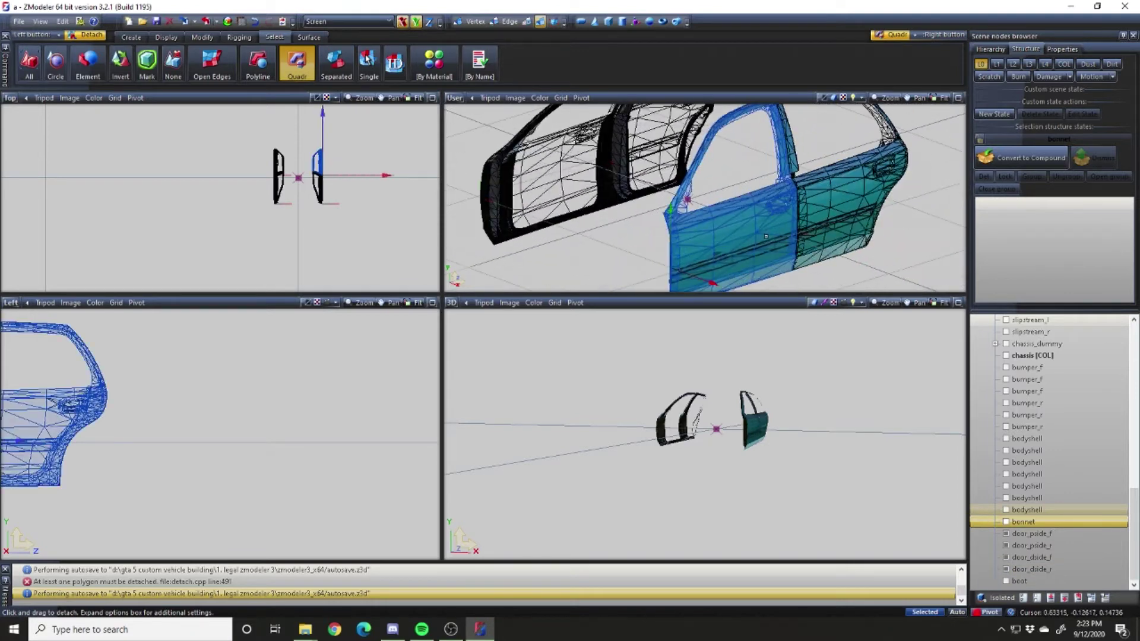
pyautogui.scroll(3, 766, 236)
pyautogui.press('3')
pyautogui.scroll(-6, 768, 243)
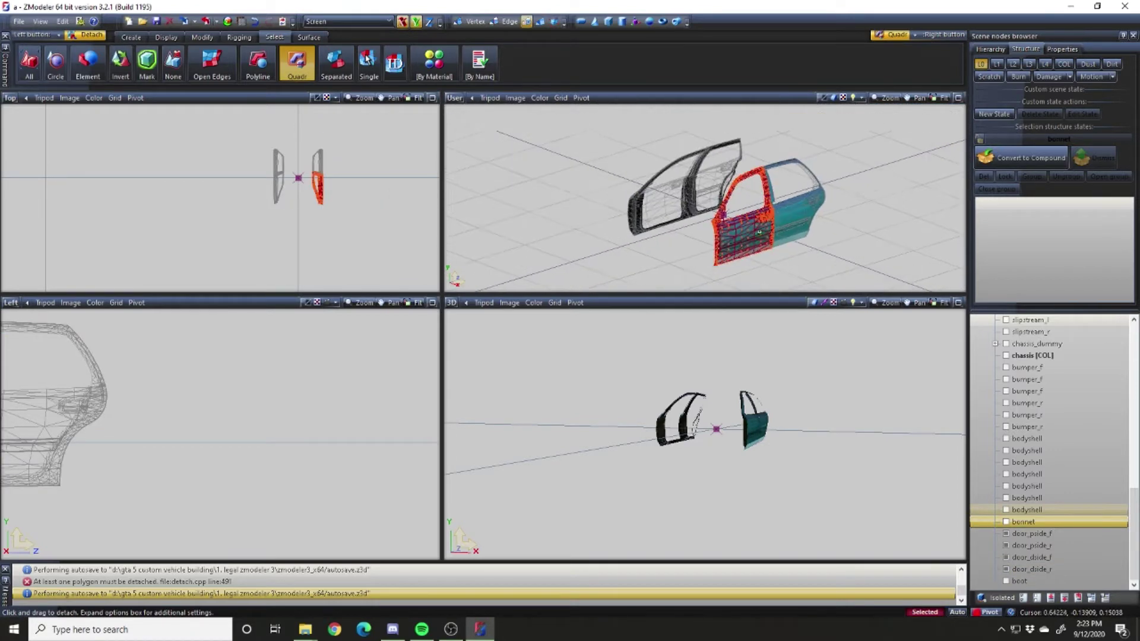
pyautogui.press('4')
pyautogui.moveTo(682, 171); pyautogui.dragTo(856, 251)
pyautogui.press('4')
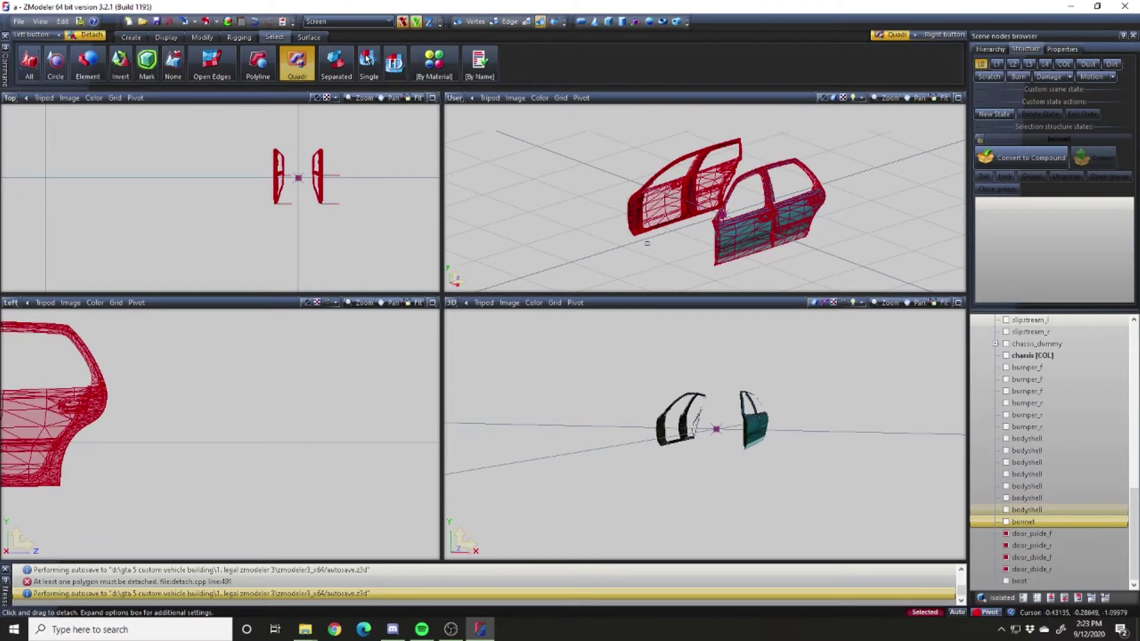
pyautogui.moveTo(684, 275)
pyautogui.mouseDown()
pyautogui.moveTo(964, 107)
pyautogui.moveTo(700, 263)
pyautogui.mouseUp()
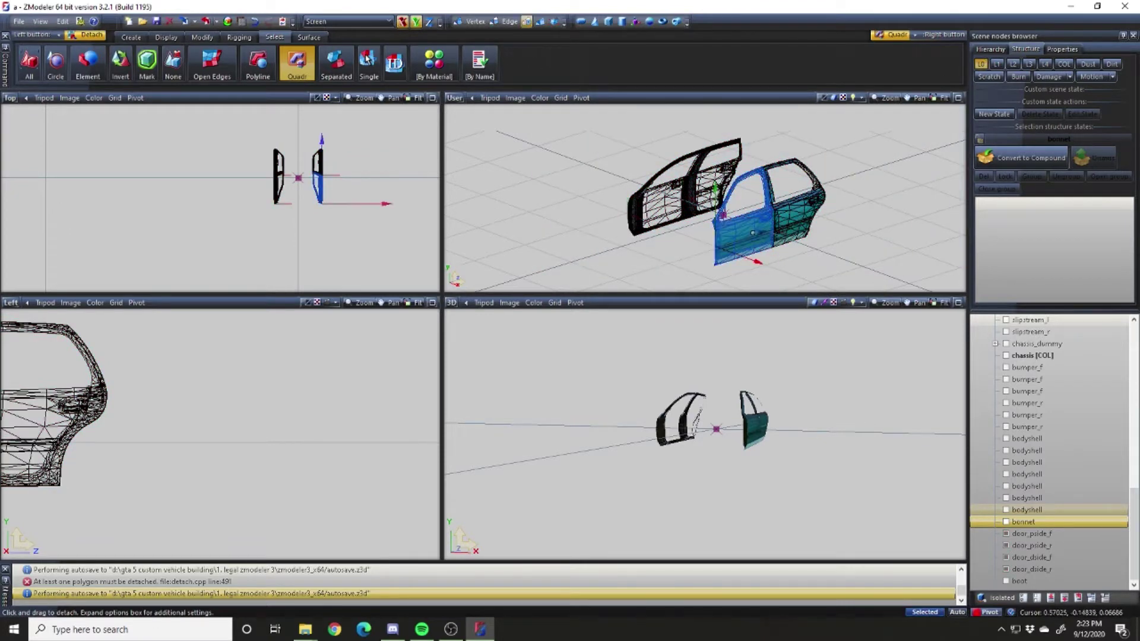
# Target the front driver-side door for polygon selection using the Separated selection mode
pyautogui.click(753, 233)
pyautogui.click(335, 65)
pyautogui.keyDown('alt'); pyautogui.moveTo(772, 208); pyautogui.dragTo(748, 163, button='middle'); pyautogui.keyUp('alt')
pyautogui.scroll(5, 787, 258)
pyautogui.scroll(6, 757, 209)
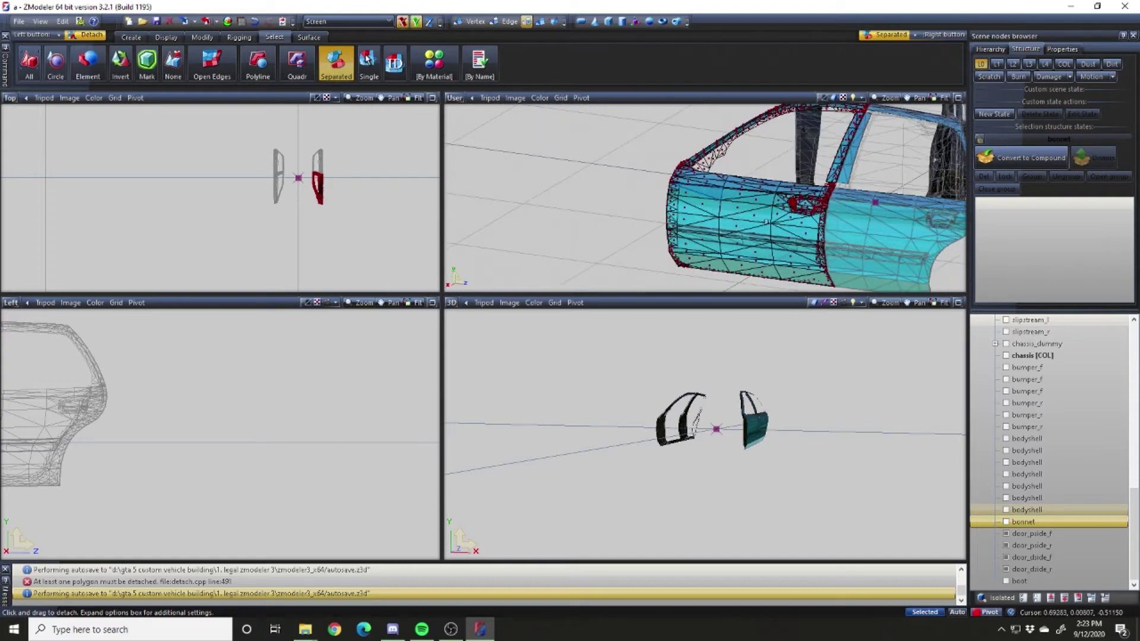
# Try selecting the inner frame and jamb faces of the front driver-side door as separated parts
pyautogui.keyDown('alt'); pyautogui.moveTo(780, 200); pyautogui.dragTo(855, 184, button='middle'); pyautogui.keyUp('alt')
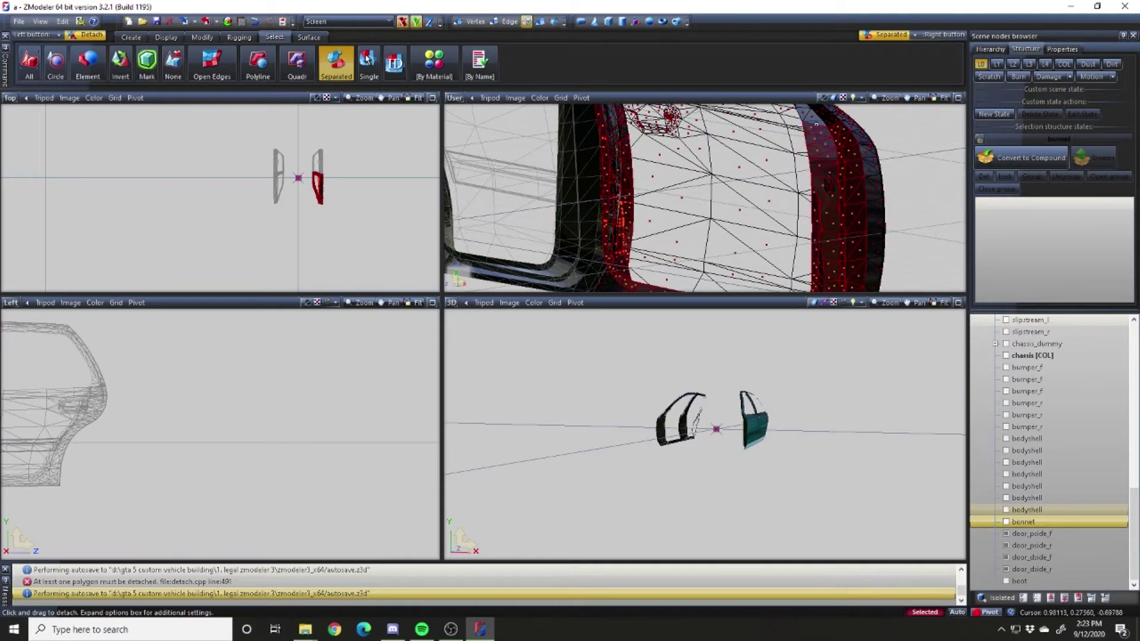
pyautogui.hotkey('alt', 'w')
pyautogui.scroll(-3, 816, 173)
pyautogui.scroll(4, 520, 197)
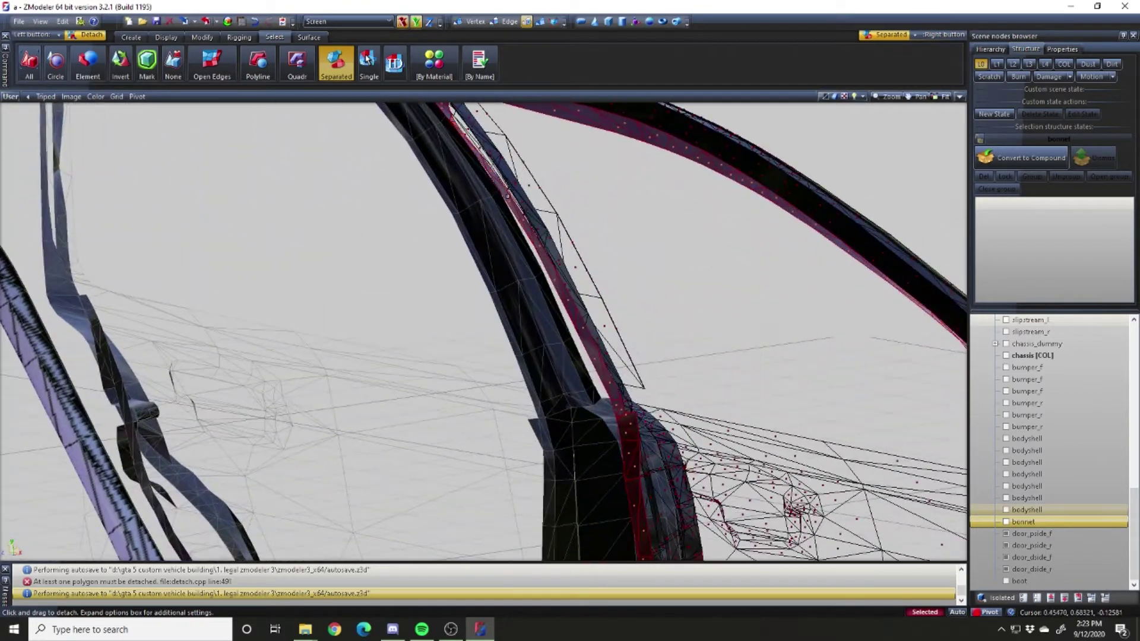
pyautogui.scroll(-3, 520, 197)
pyautogui.keyDown('alt'); pyautogui.moveTo(520, 198); pyautogui.dragTo(415, 309, button='middle'); pyautogui.keyUp('alt')
pyautogui.scroll(6, 332, 321)
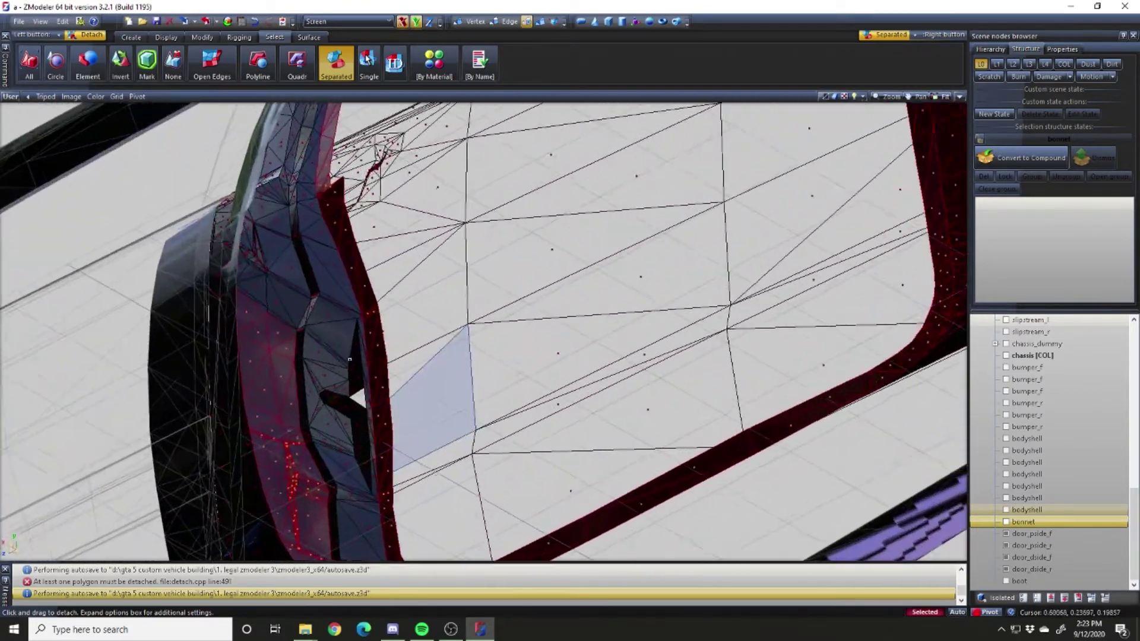
pyautogui.scroll(1, 332, 320)
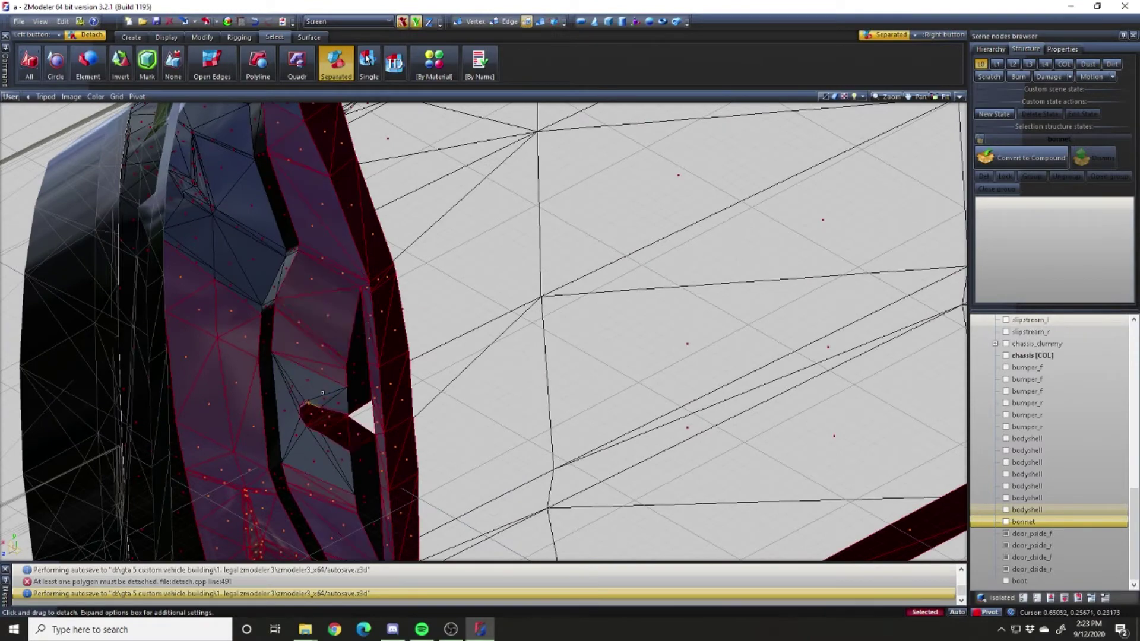
pyautogui.scroll(-5, 351, 396)
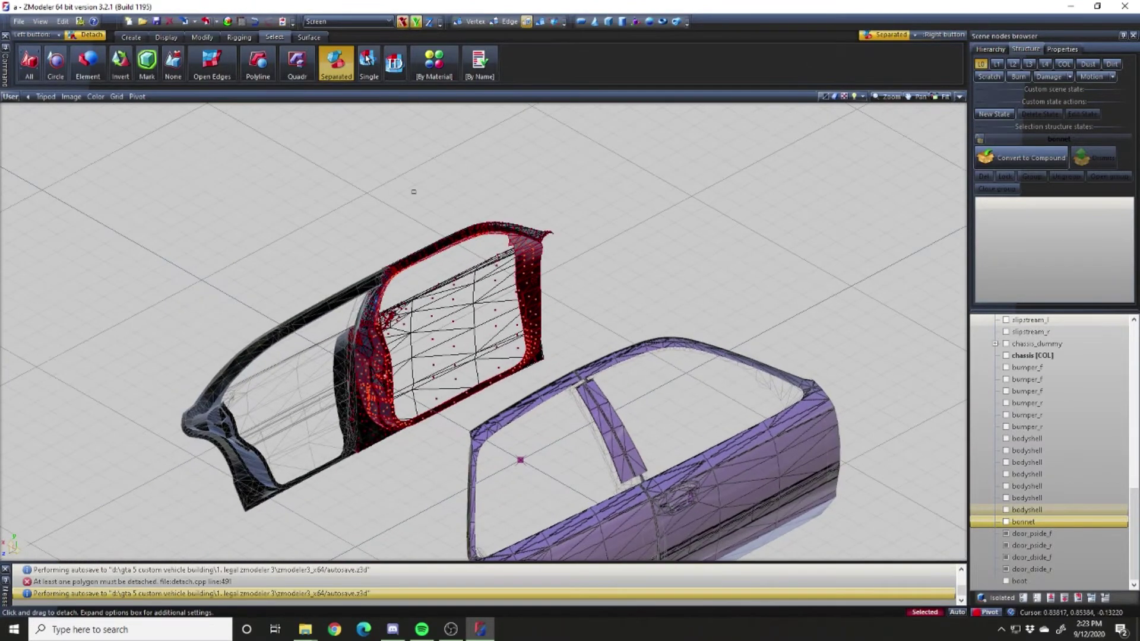
pyautogui.keyDown('alt'); pyautogui.moveTo(520, 460); pyautogui.dragTo(509, 377, button='middle'); pyautogui.keyUp('alt')
pyautogui.scroll(5, 510, 377)
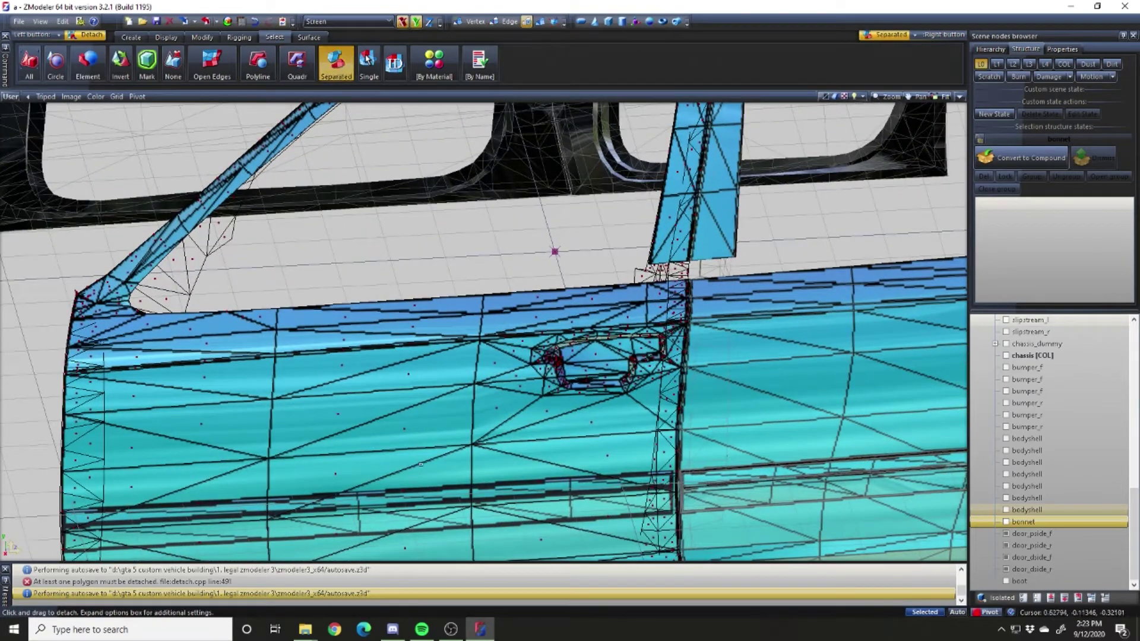
# Select the main outer panel and the handle recess faces of the front driver-side door
pyautogui.click(406, 435)
pyautogui.scroll(-3, 406, 436)
pyautogui.scroll(5, 556, 336)
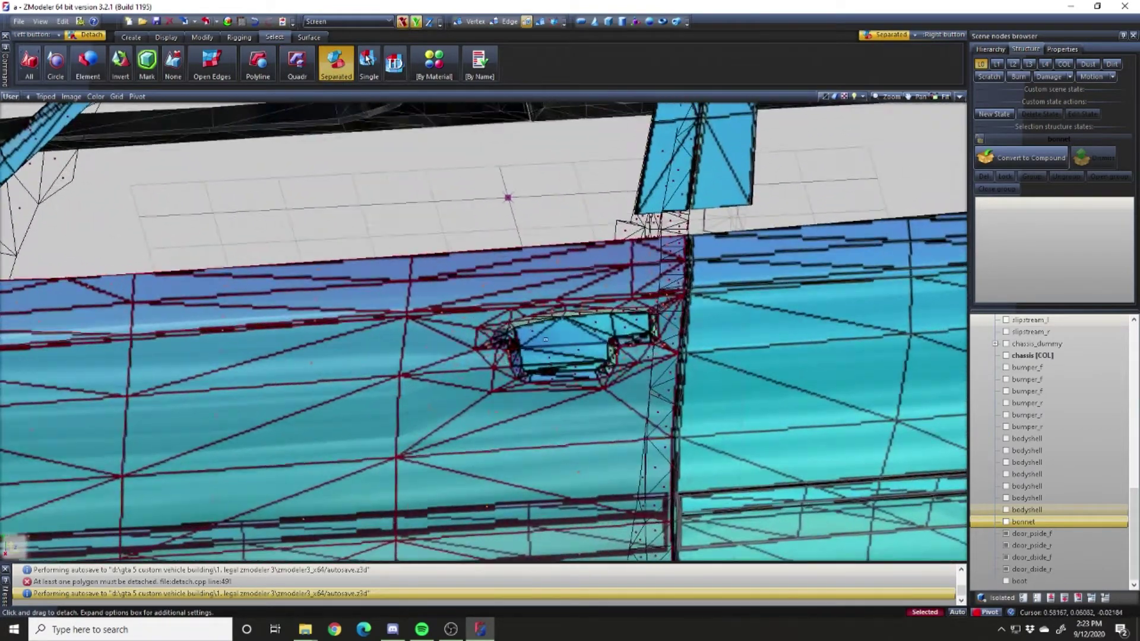
pyautogui.scroll(3, 535, 333)
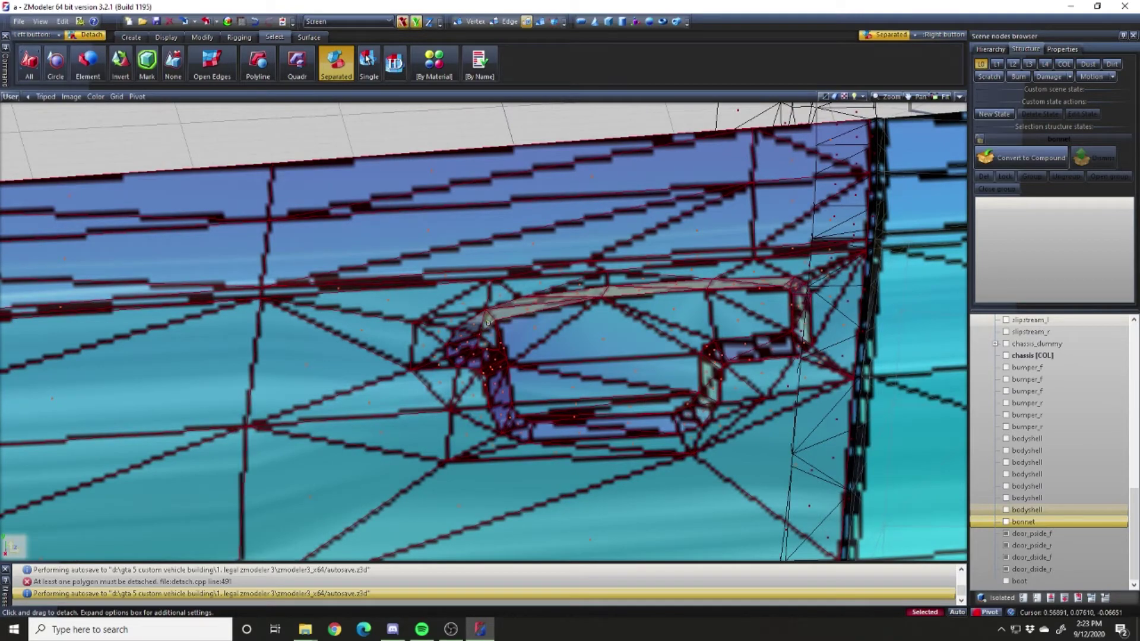
pyautogui.scroll(-4, 487, 323)
pyautogui.scroll(4, 465, 265)
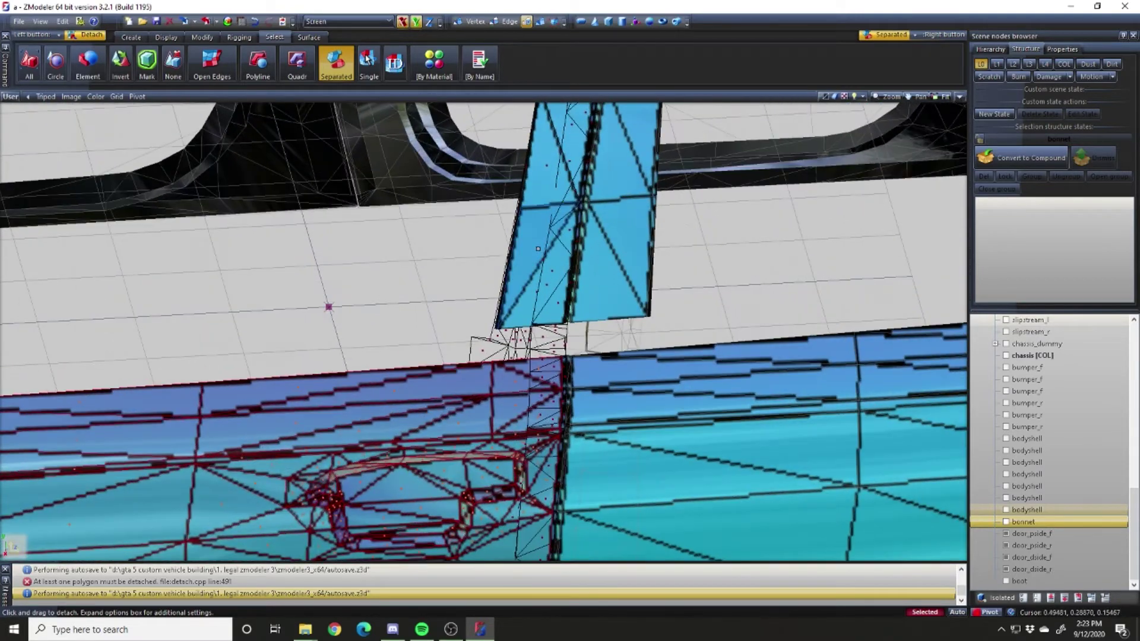
# Add the front driver-side door's rear pillar and outer window frame faces to the polygon selection
pyautogui.scroll(-4, 537, 248)
pyautogui.scroll(5, 484, 265)
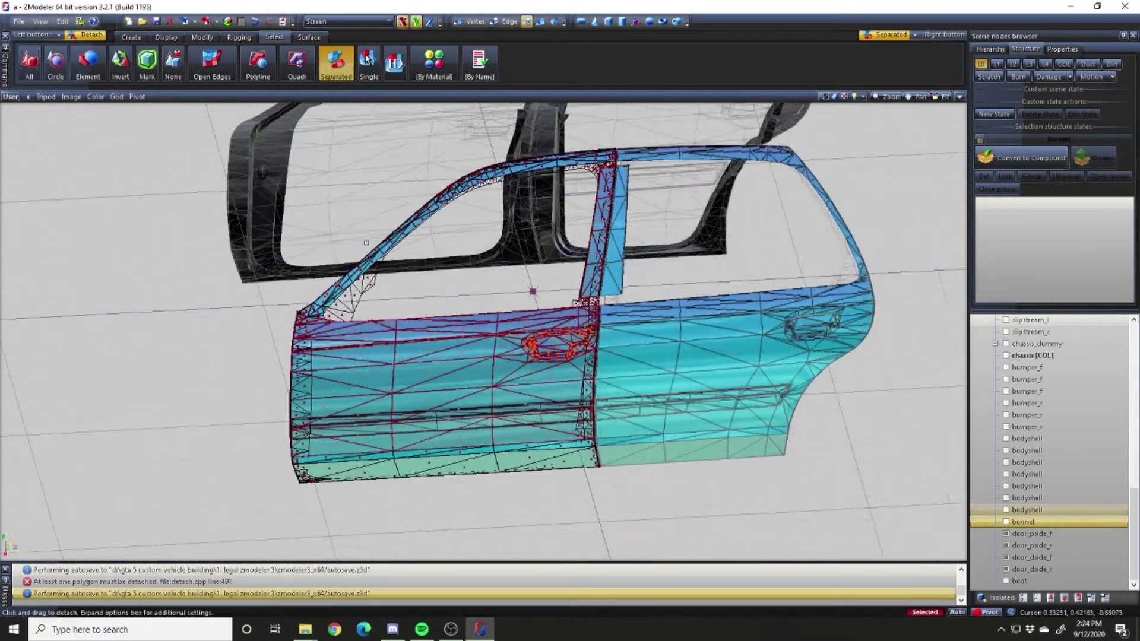
pyautogui.scroll(2, 386, 279)
pyautogui.scroll(-4, 383, 294)
pyautogui.scroll(4, 244, 425)
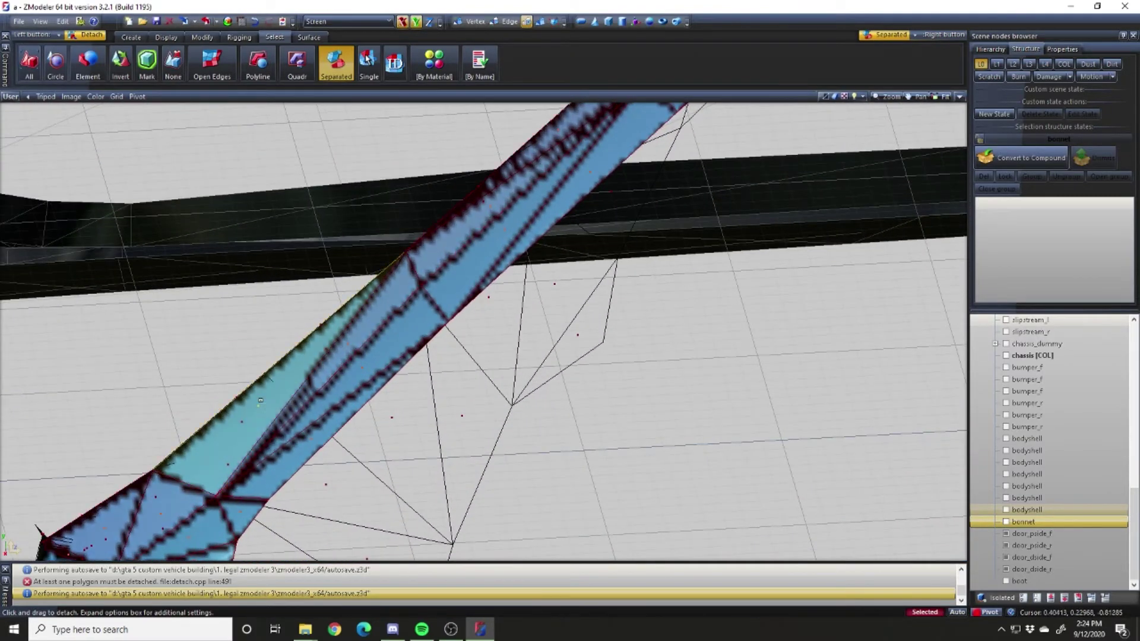
pyautogui.scroll(-5, 267, 401)
pyautogui.moveTo(448, 382); pyautogui.dragTo(470, 391, button='middle')
pyautogui.scroll(4, 471, 391)
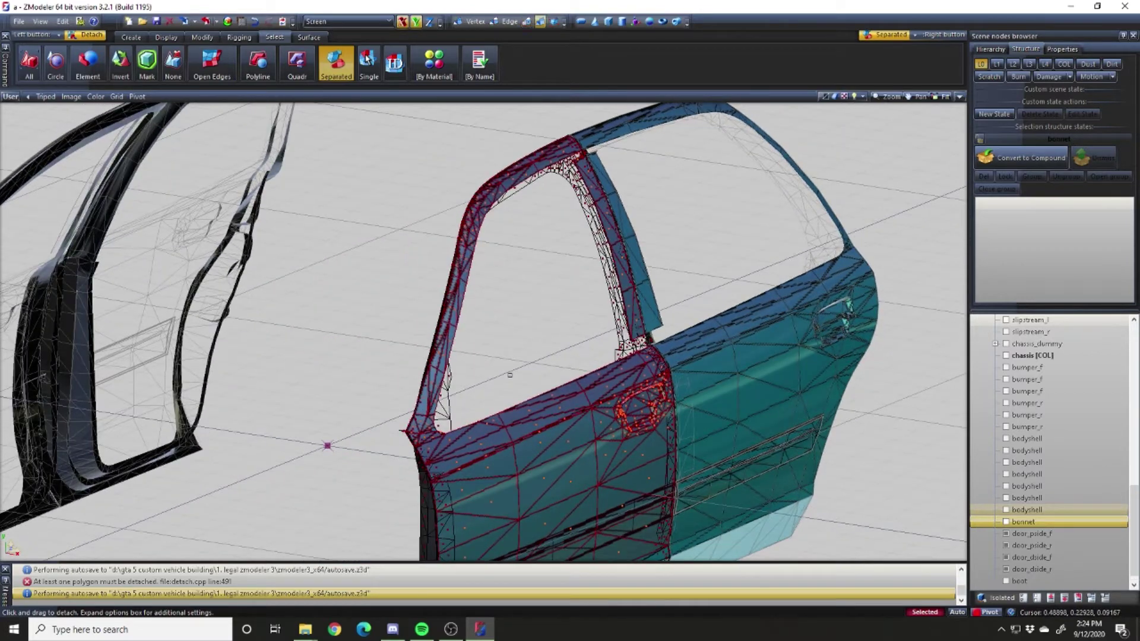
# Try detaching the selected front door faces and hide the detached object to check which outer parts are left behind
pyautogui.click(694, 417)
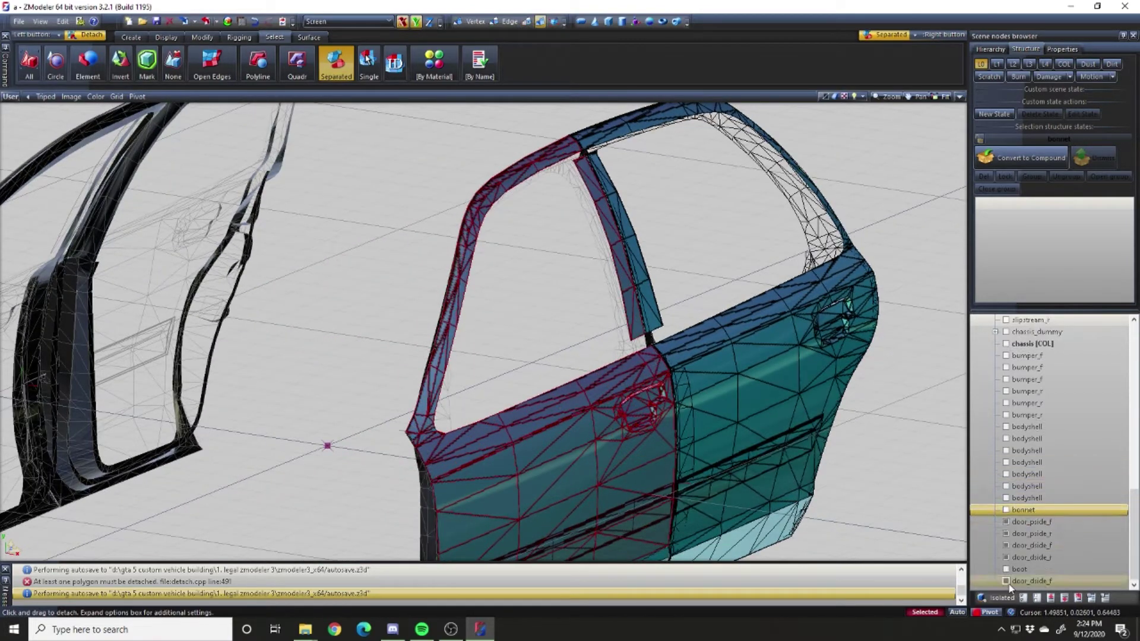
pyautogui.click(1007, 583)
pyautogui.scroll(-4, 575, 406)
pyautogui.moveTo(574, 406)
pyautogui.mouseDown(button='middle')
pyautogui.moveTo(559, 403)
pyautogui.moveTo(629, 408)
pyautogui.moveTo(564, 410)
pyautogui.mouseUp(button='middle')
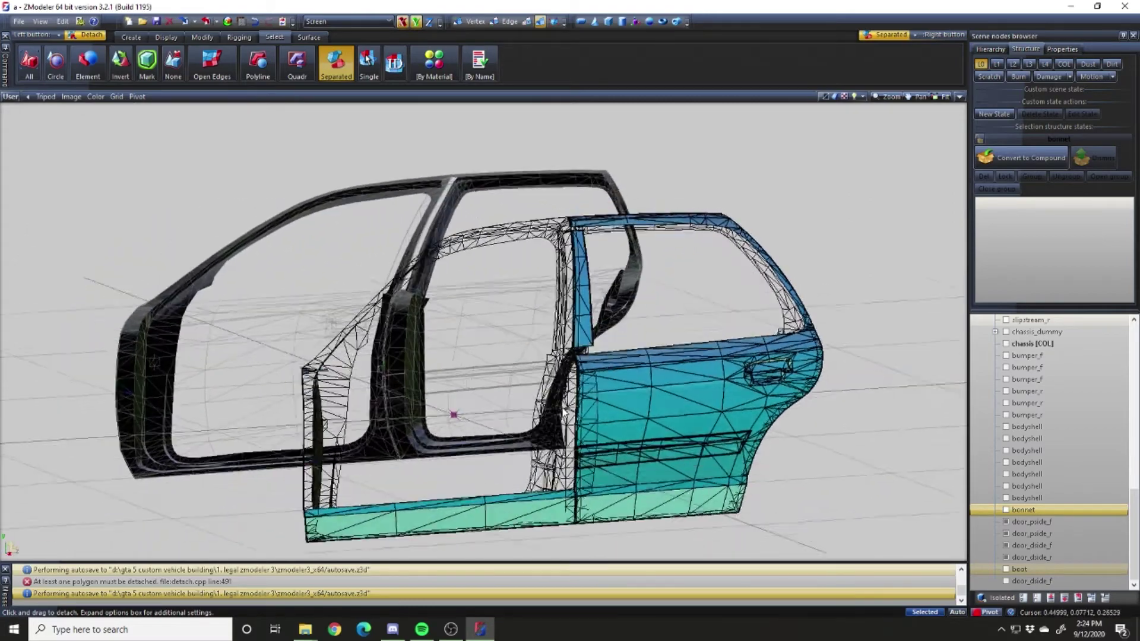
# Undo the front door's detachment and add the missed front corner faces and lower panel strips to the selection
pyautogui.scroll(10, 564, 409)
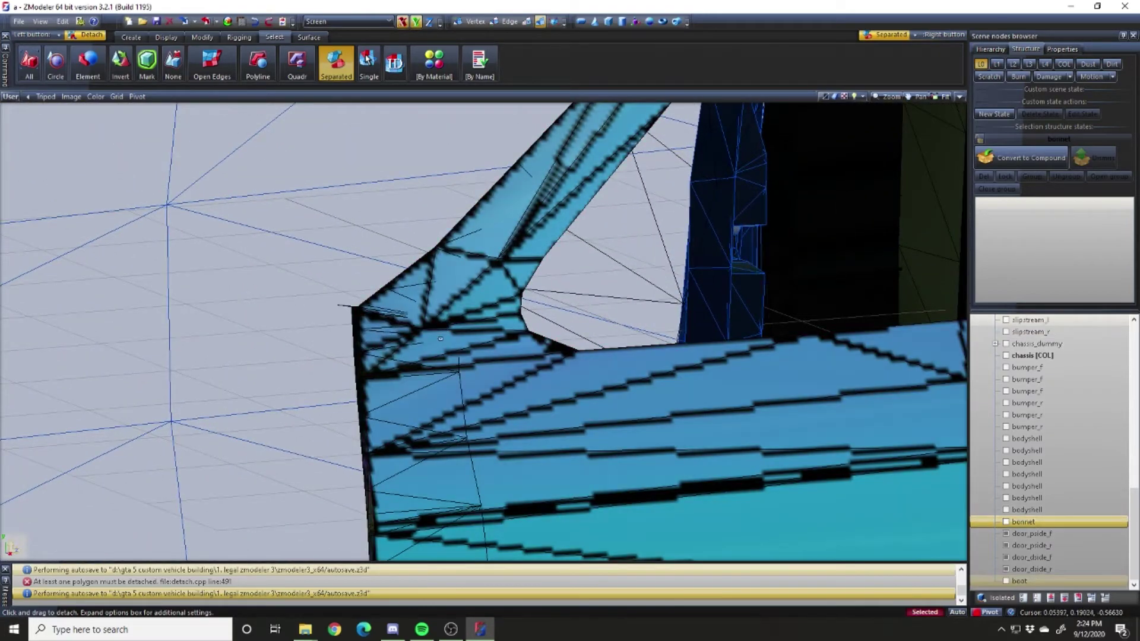
pyautogui.scroll(-10, 744, 400)
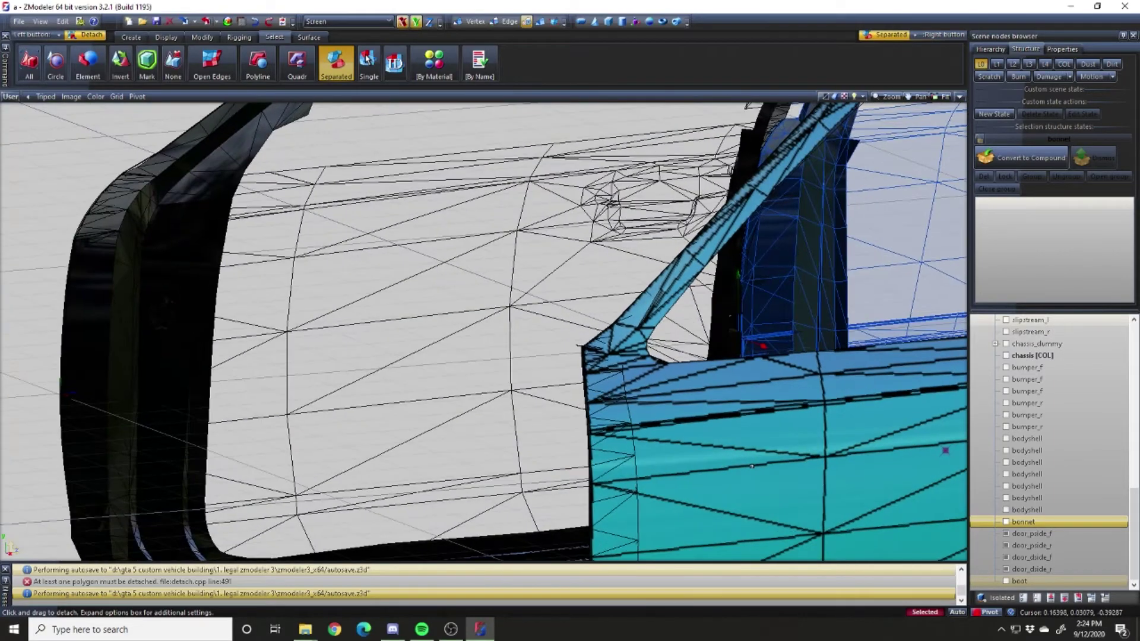
pyautogui.scroll(8, 813, 519)
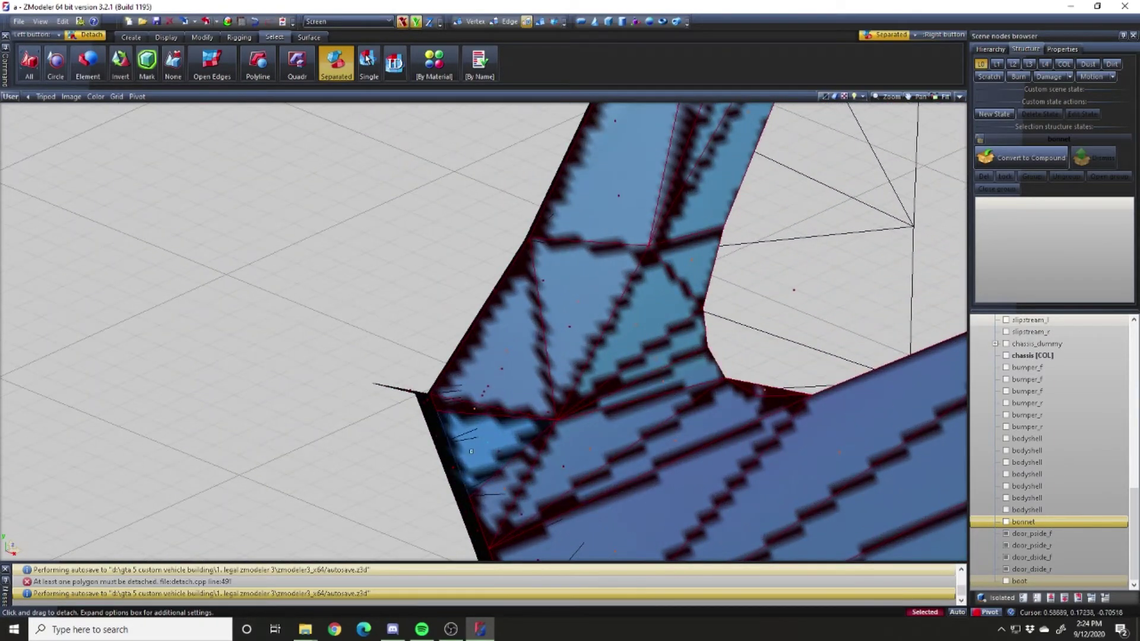
pyautogui.scroll(-10, 487, 449)
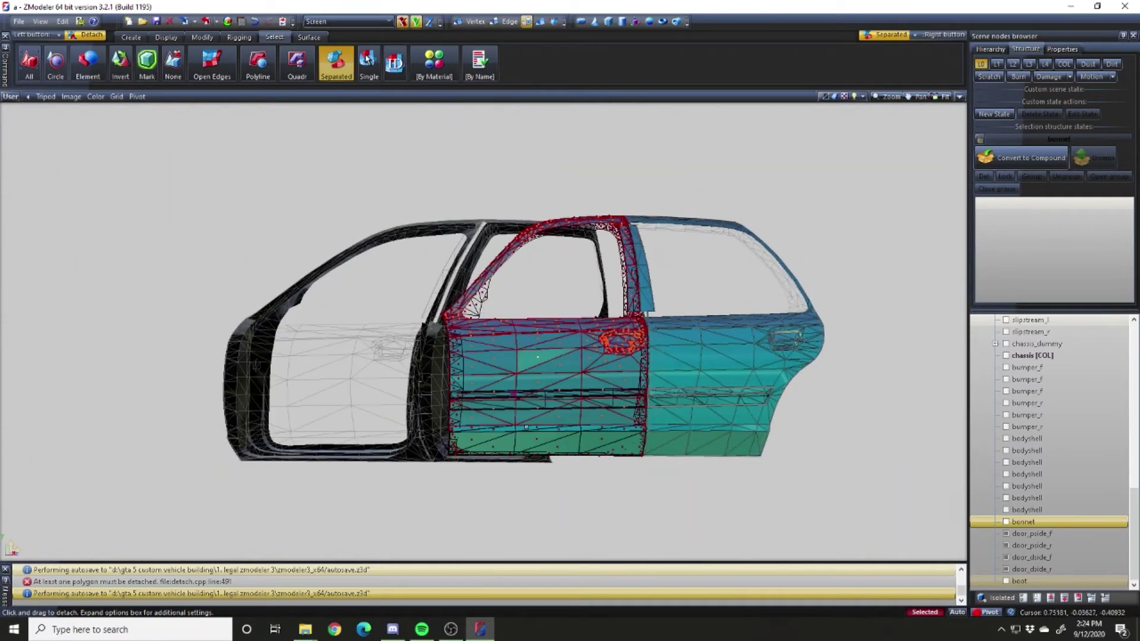
pyautogui.scroll(6, 542, 421)
pyautogui.scroll(2, 543, 421)
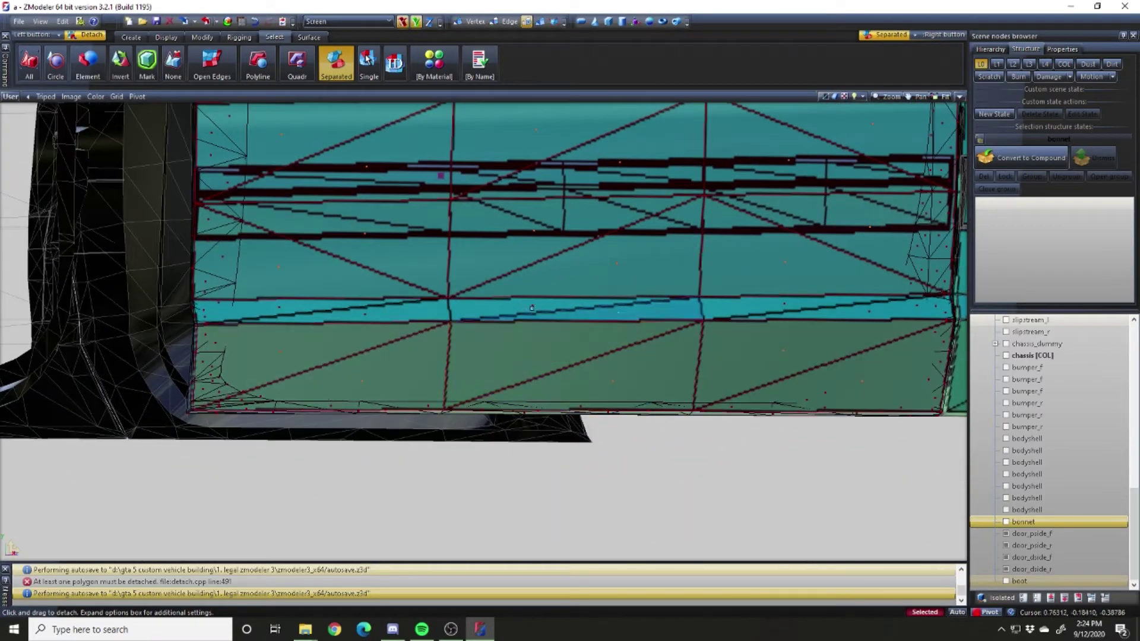
# Detach the completed front driver-side door selection as a separate object and hide it
pyautogui.scroll(-4, 556, 417)
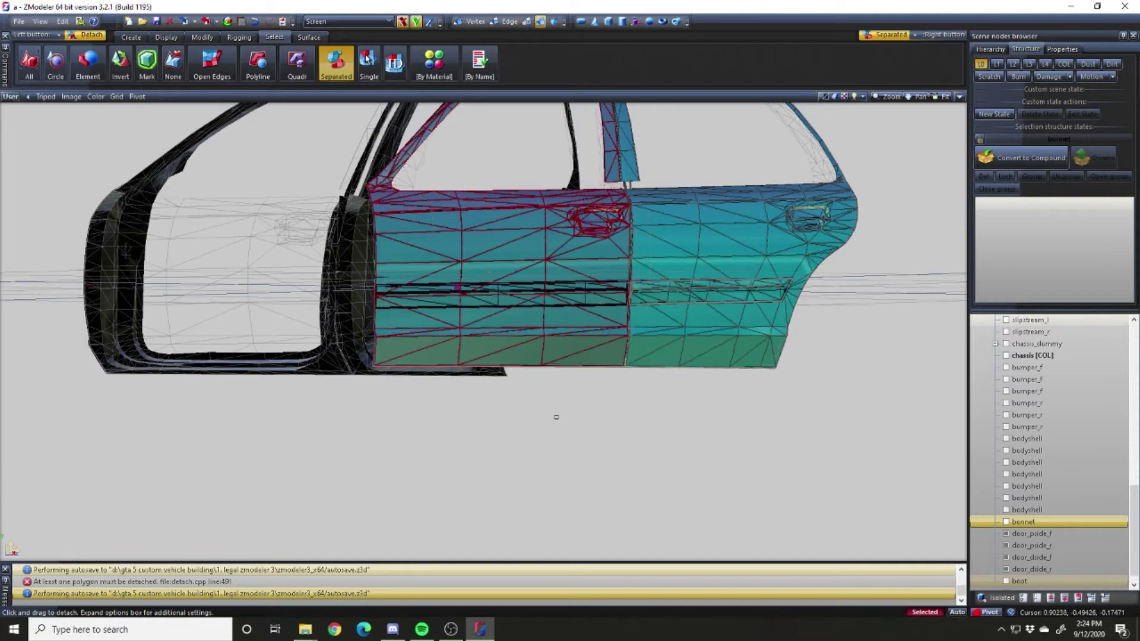
pyautogui.scroll(-1, 1005, 569)
pyautogui.click(1006, 582)
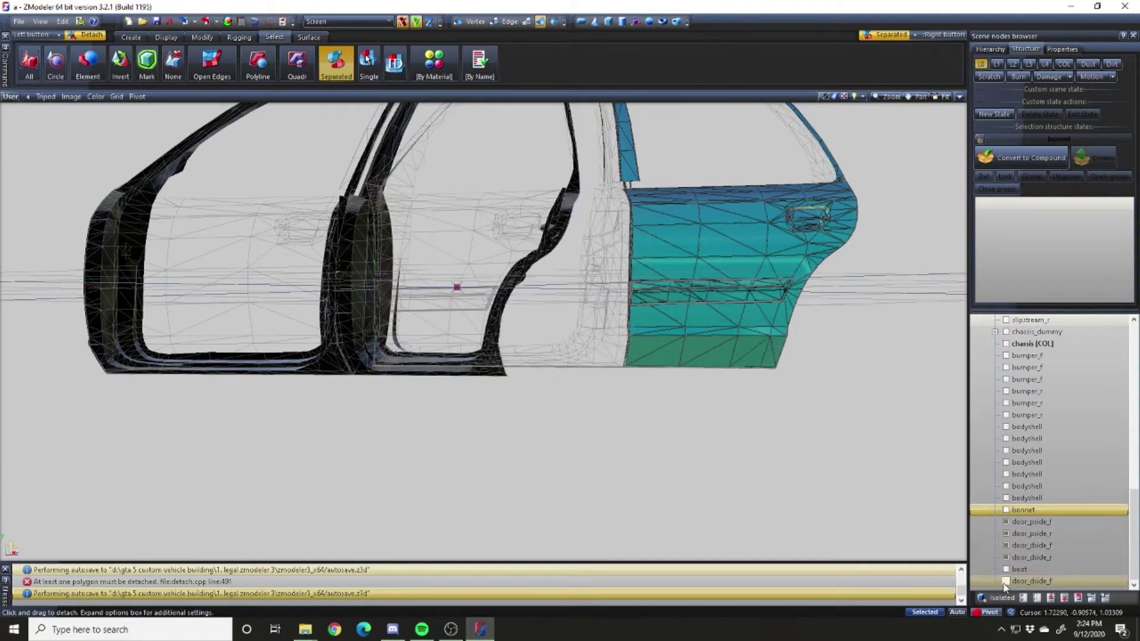
pyautogui.moveTo(710, 500); pyautogui.dragTo(620, 501, button='middle')
pyautogui.moveTo(497, 401); pyautogui.dragTo(600, 430, button='middle')
# Move the detached door_dside_f directly below the bonnet in the scene tree and rename the original front door as door_dside_f close
pyautogui.moveTo(1028, 584); pyautogui.dragTo(1072, 521)
pyautogui.moveTo(1022, 584); pyautogui.dragTo(1056, 518)
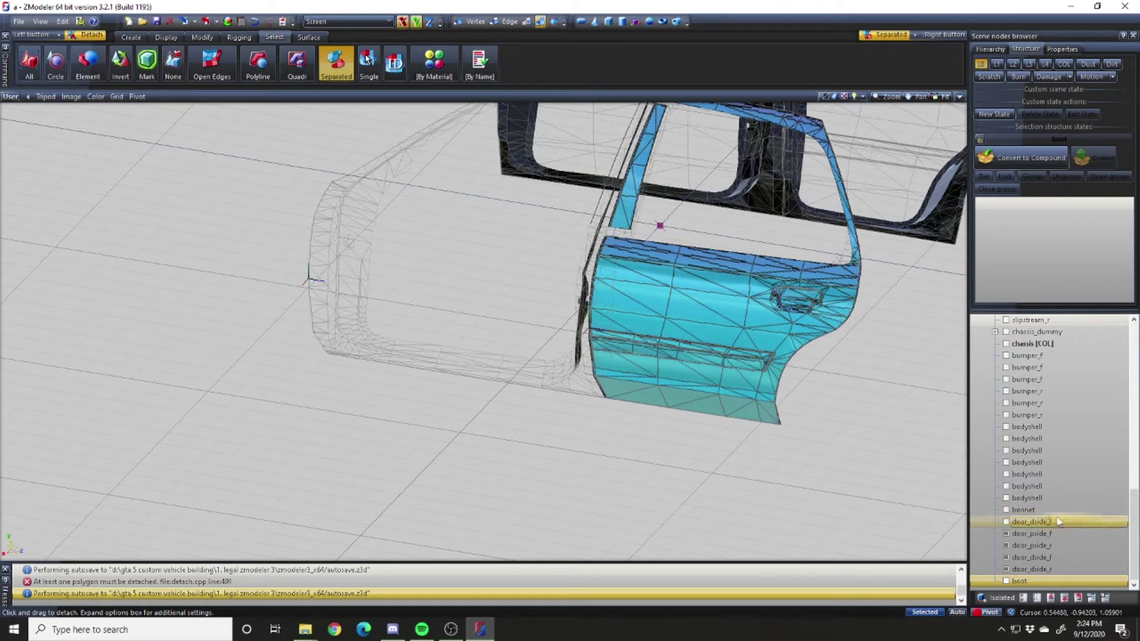
pyautogui.click(1008, 535)
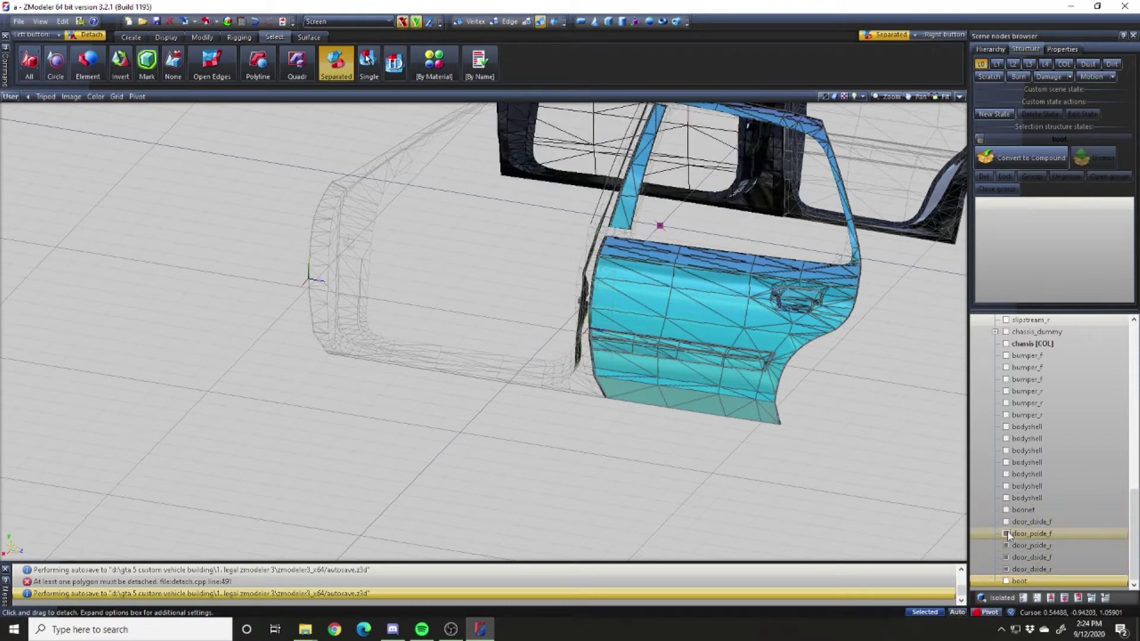
pyautogui.click(1009, 568)
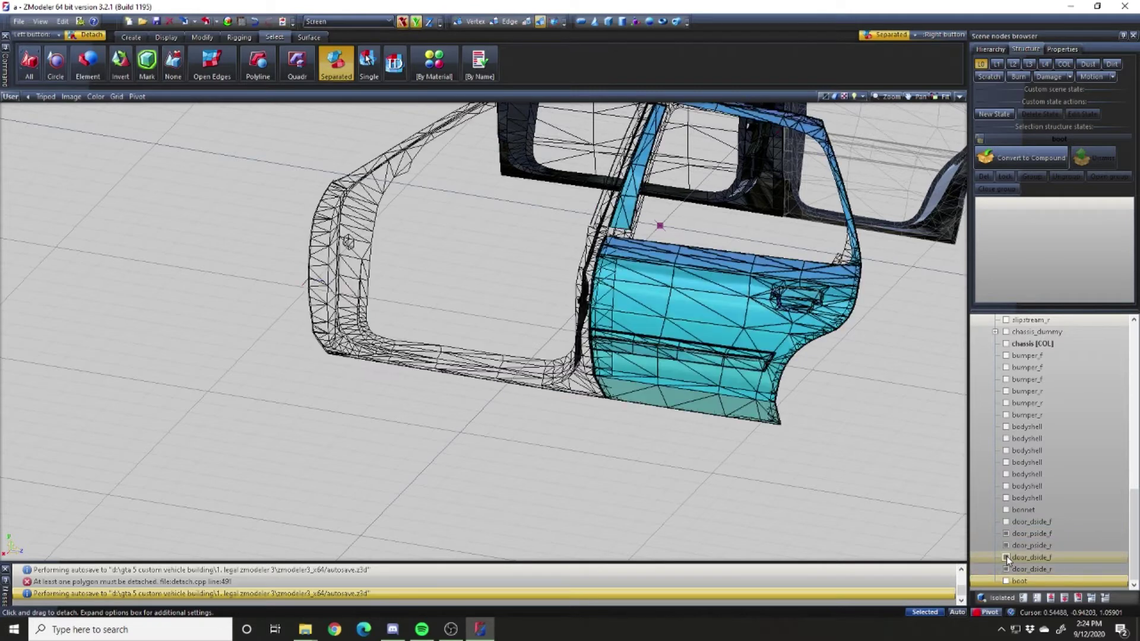
pyautogui.click(1008, 557)
pyautogui.doubleClick(1056, 557)
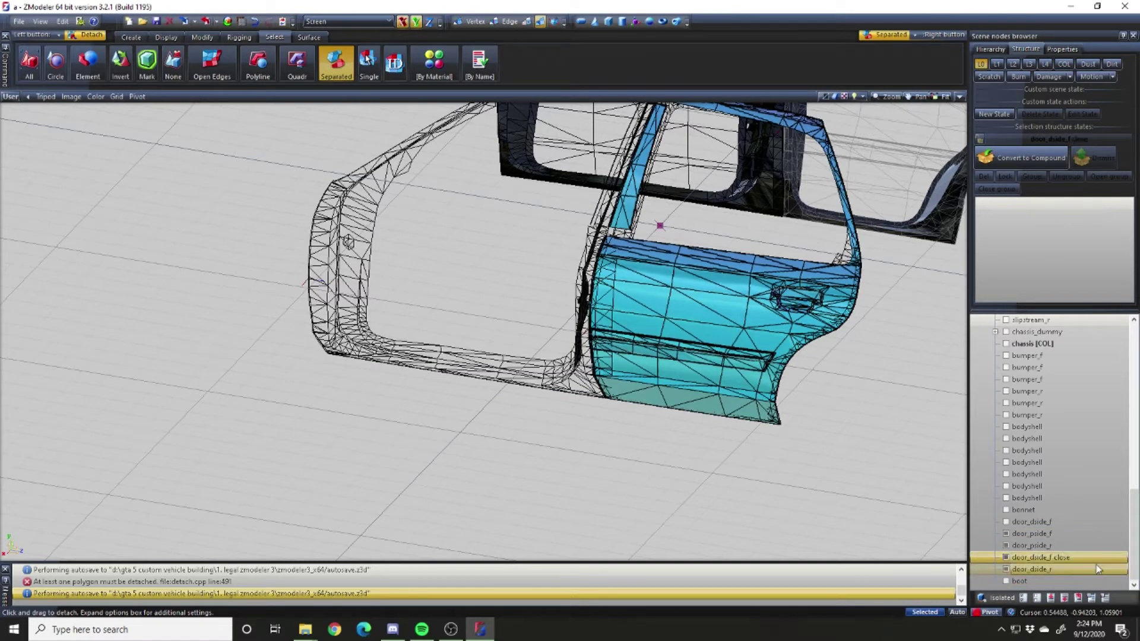
# Target the rear driver-side door and select its main outer panel as a separated part
pyautogui.moveTo(343, 365); pyautogui.dragTo(234, 453, button='middle')
pyautogui.scroll(-3, 250, 356)
pyautogui.moveTo(268, 344); pyautogui.dragTo(595, 347, button='middle')
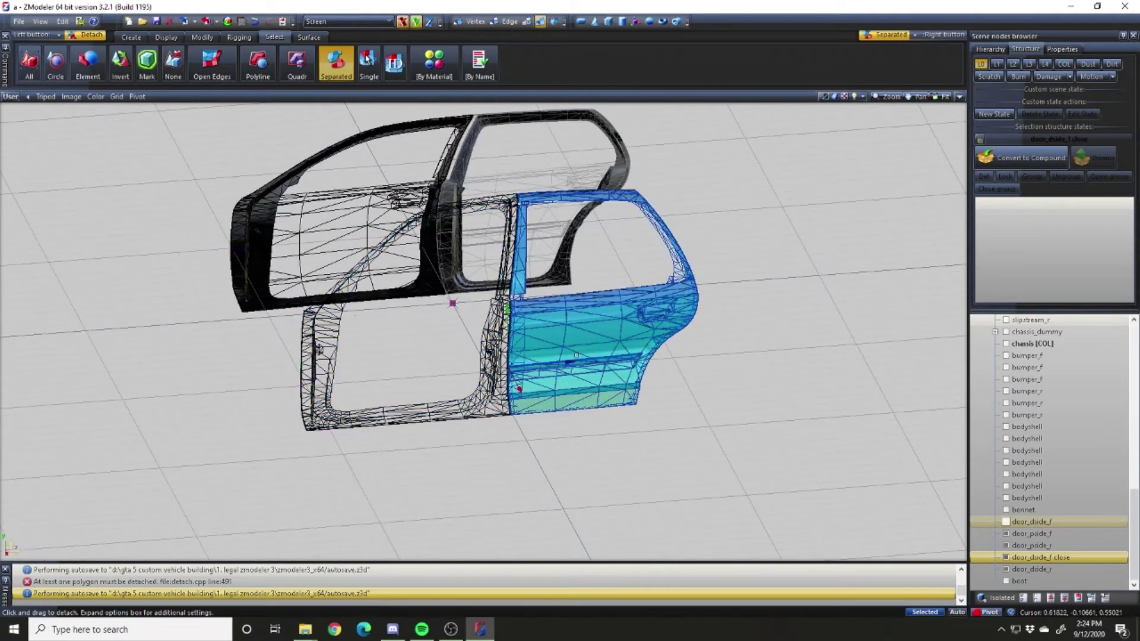
pyautogui.scroll(5, 595, 346)
pyautogui.press('3')
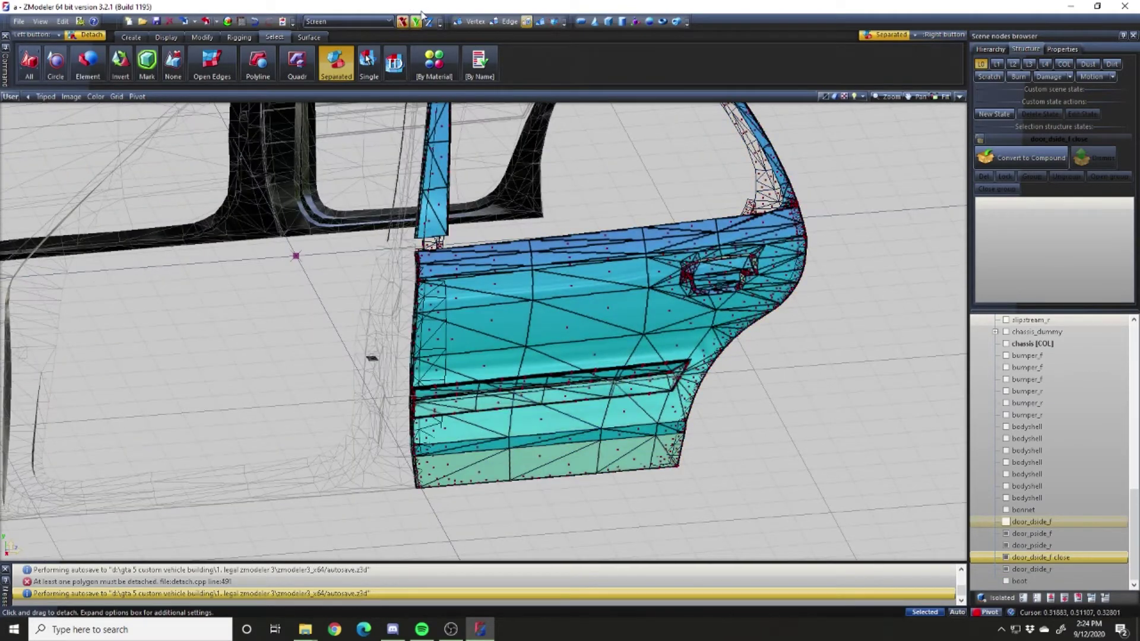
pyautogui.press('space')
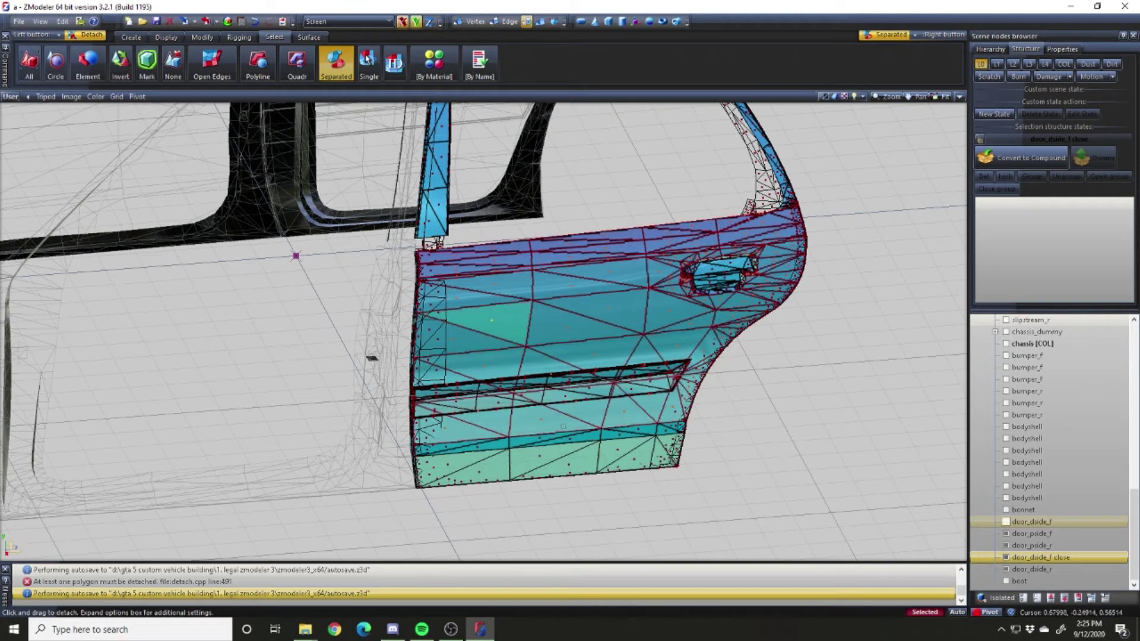
# Add the recessed trim strip and its thin border faces on the rear driver-side door to the selection
pyautogui.scroll(4, 563, 427)
pyautogui.scroll(2, 567, 312)
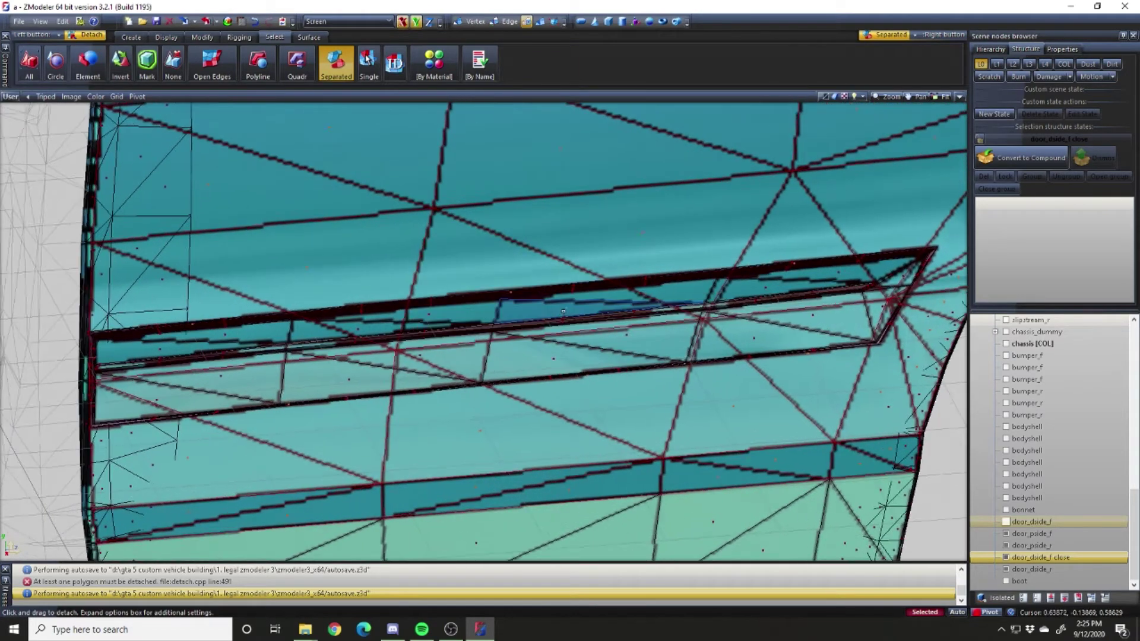
pyautogui.scroll(-1, 145, 321)
pyautogui.scroll(2, 144, 321)
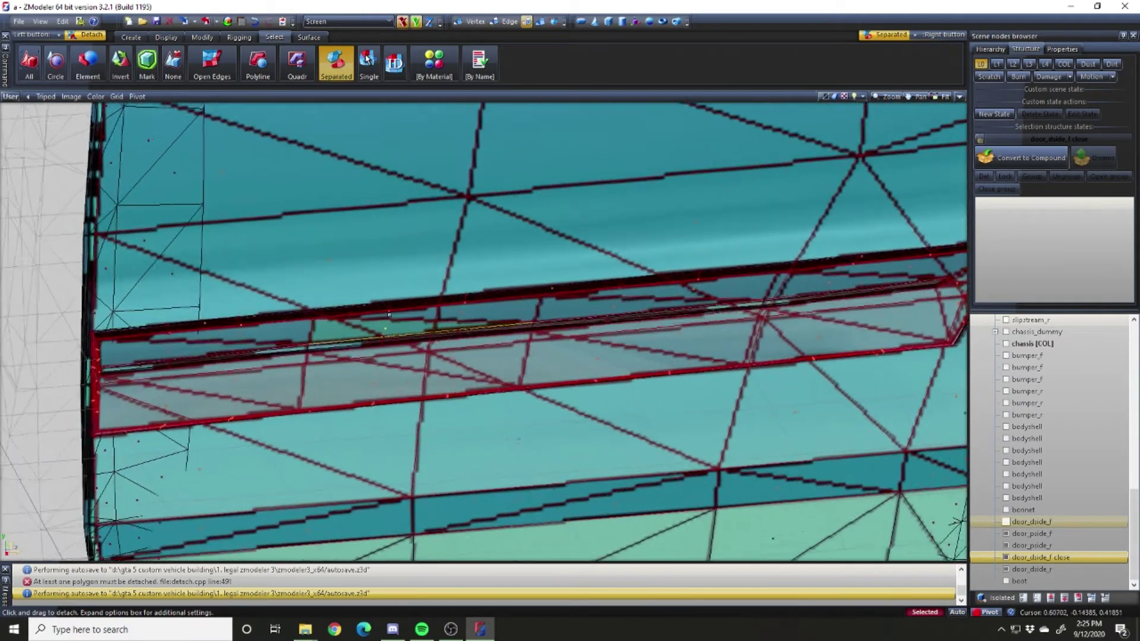
pyautogui.scroll(4, 389, 307)
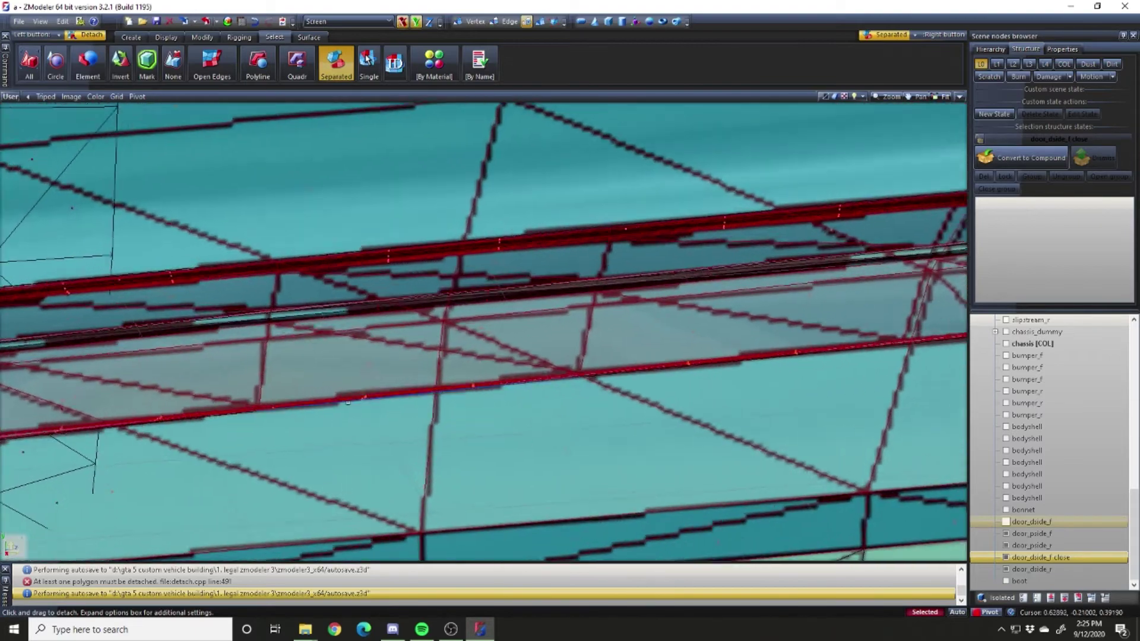
pyautogui.scroll(-5, 383, 391)
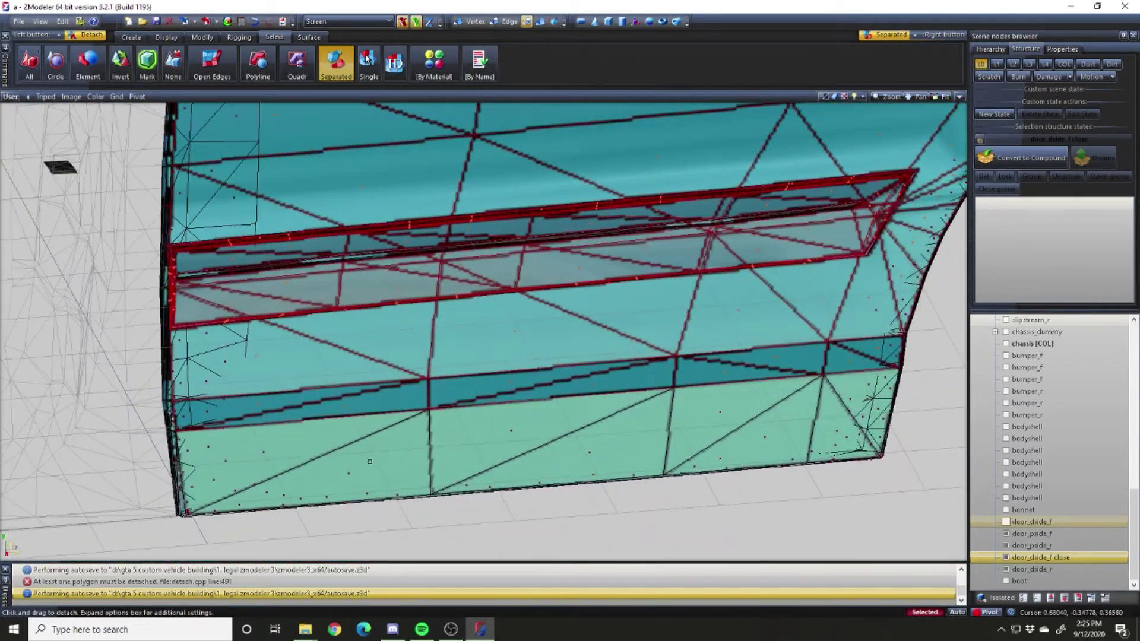
# Add the rear driver-side door's lower panel, front window pillar and upper window frame to the selection
pyautogui.scroll(-5, 346, 470)
pyautogui.scroll(6, 330, 238)
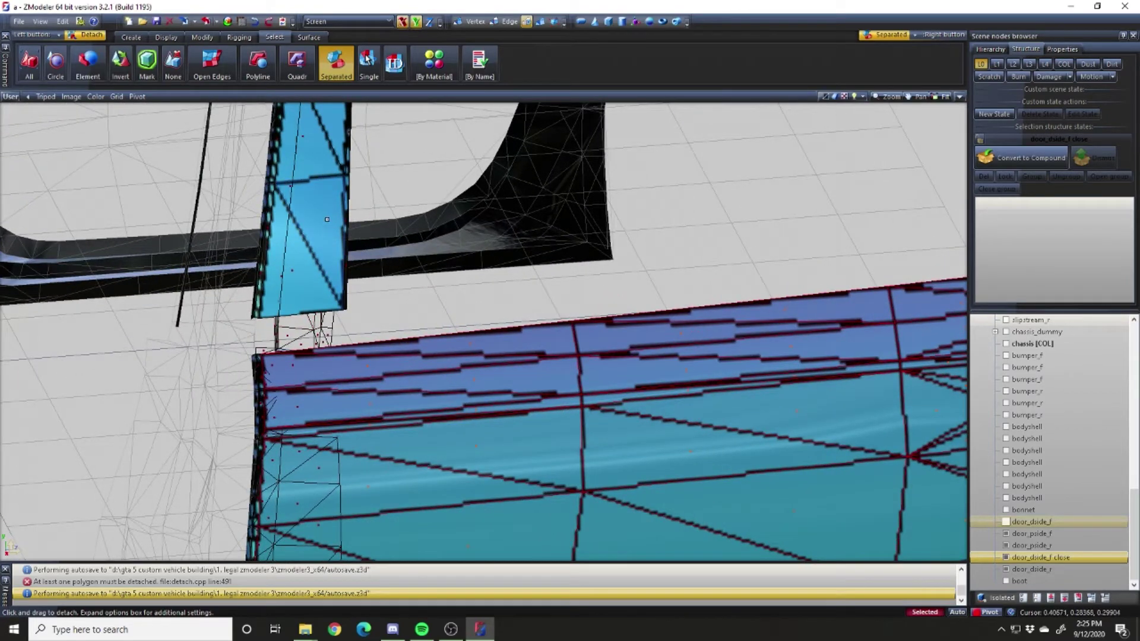
pyautogui.scroll(-5, 326, 218)
pyautogui.scroll(6, 317, 212)
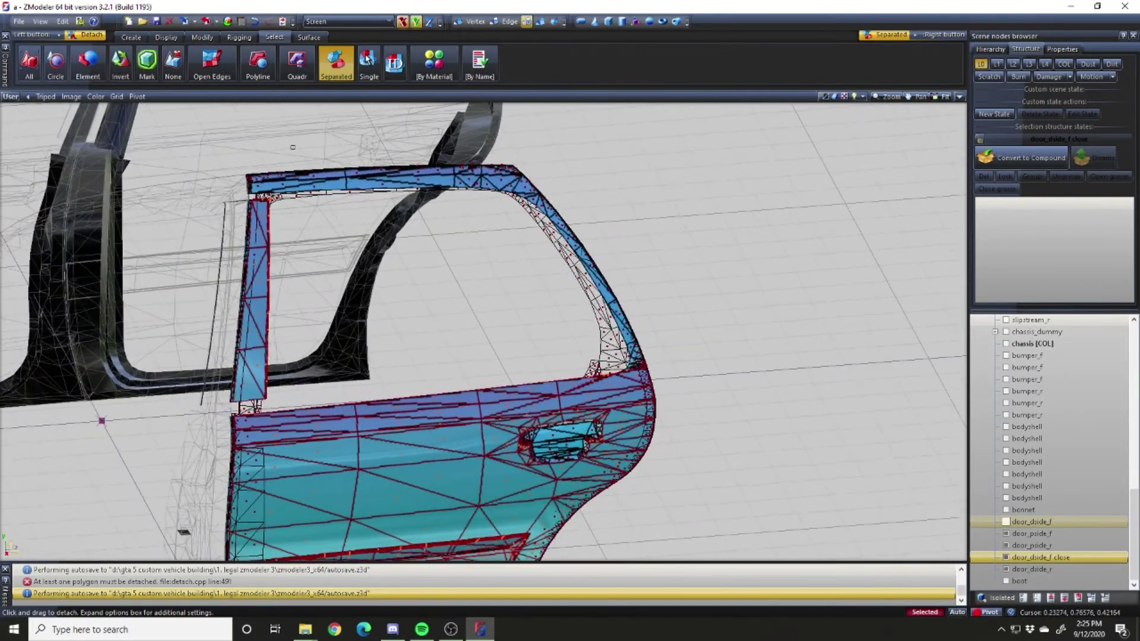
pyautogui.scroll(2, 320, 211)
pyautogui.scroll(-5, 429, 243)
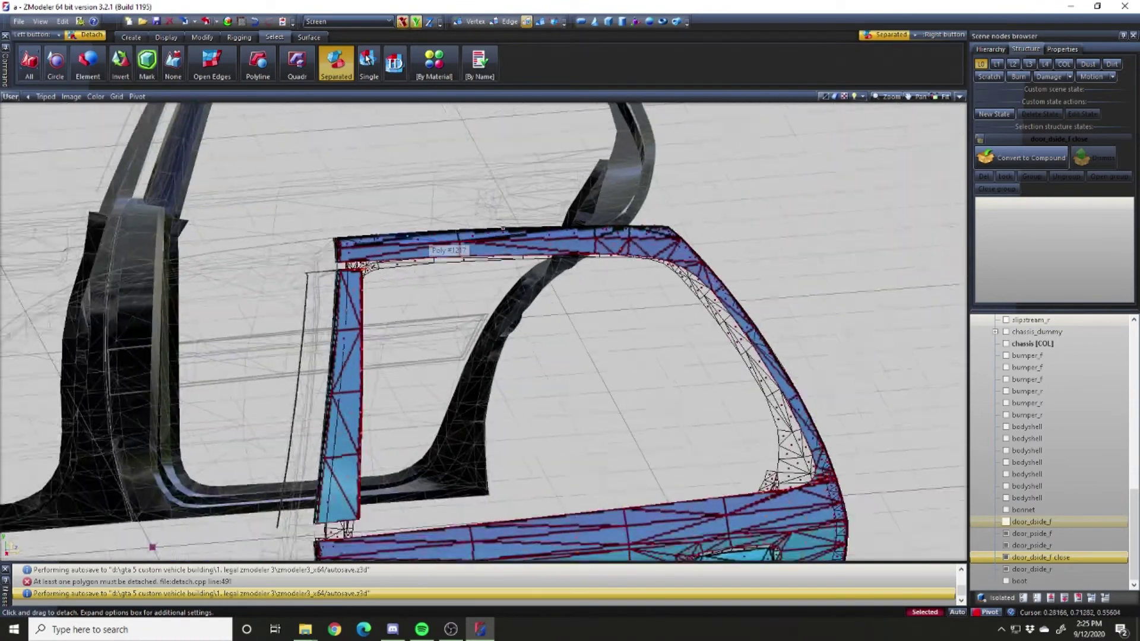
# Add the narrow top-edge faces of the rear driver-side door's upper window frame to the selection
pyautogui.scroll(6, 491, 255)
pyautogui.scroll(-4, 499, 257)
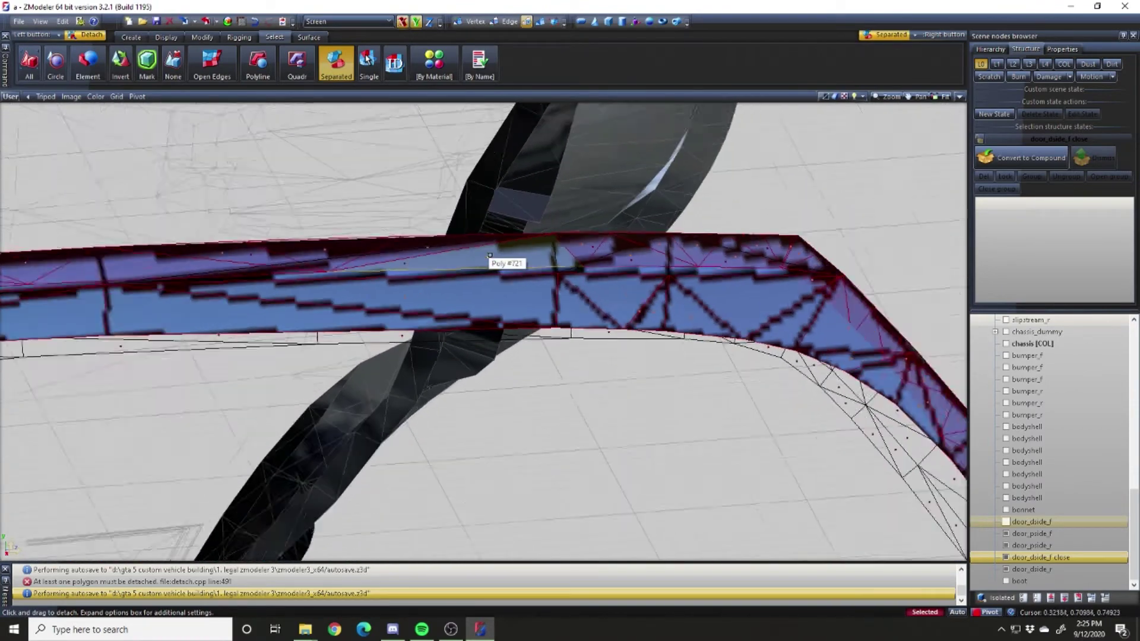
pyautogui.scroll(6, 630, 255)
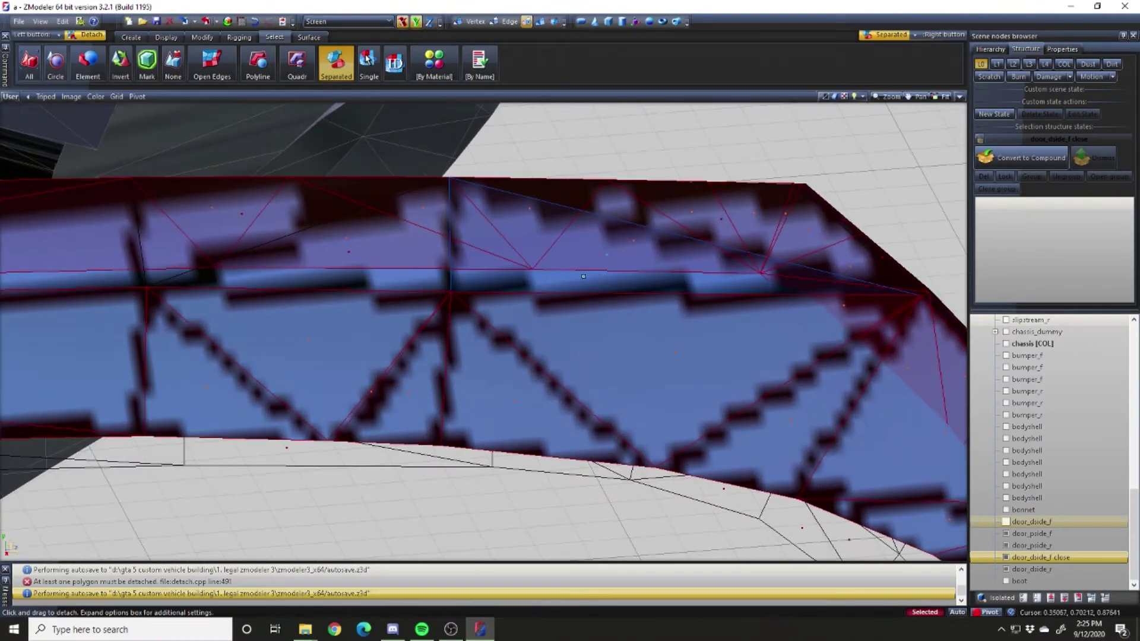
pyautogui.scroll(-6, 608, 265)
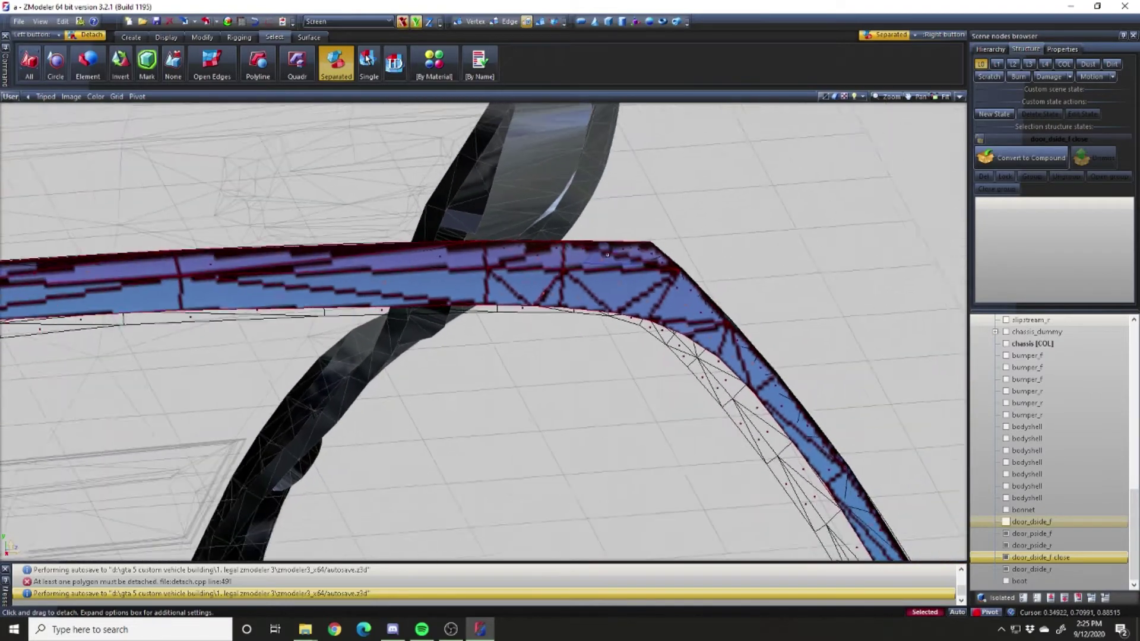
pyautogui.scroll(-6, 706, 348)
# Add the faces around and inside the rear driver-side door's handle recess to the selection
pyautogui.moveTo(793, 422); pyautogui.dragTo(501, 504, button='middle')
pyautogui.scroll(5, 383, 450)
pyautogui.scroll(5, 383, 449)
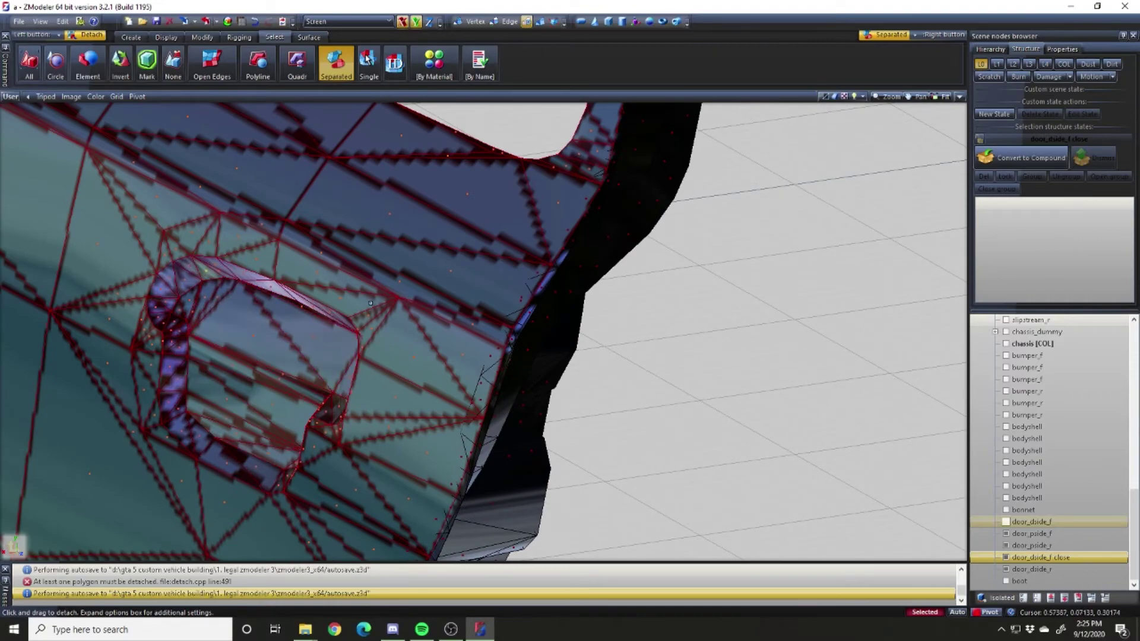
# Detach the selected rear driver-side door panels as a separate object and hide it to check for leftover faces
pyautogui.scroll(-8, 371, 302)
pyautogui.moveTo(565, 262); pyautogui.dragTo(465, 390, button='middle')
pyautogui.scroll(3, 441, 383)
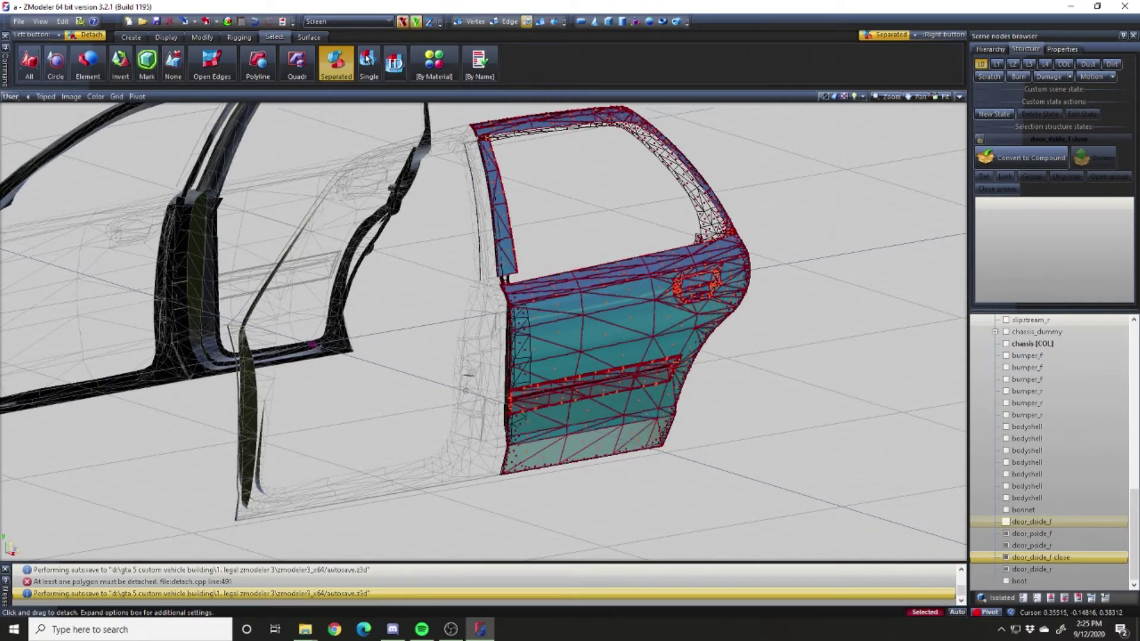
pyautogui.scroll(-1, 1049, 556)
pyautogui.click(1007, 581)
# Undo the rear door's detachment and add the missed thin faces inside the trim strip to the selection
pyautogui.moveTo(849, 475)
pyautogui.mouseDown(button='middle')
pyautogui.moveTo(798, 482)
pyautogui.moveTo(835, 491)
pyautogui.mouseUp(button='middle')
pyautogui.scroll(10, 632, 396)
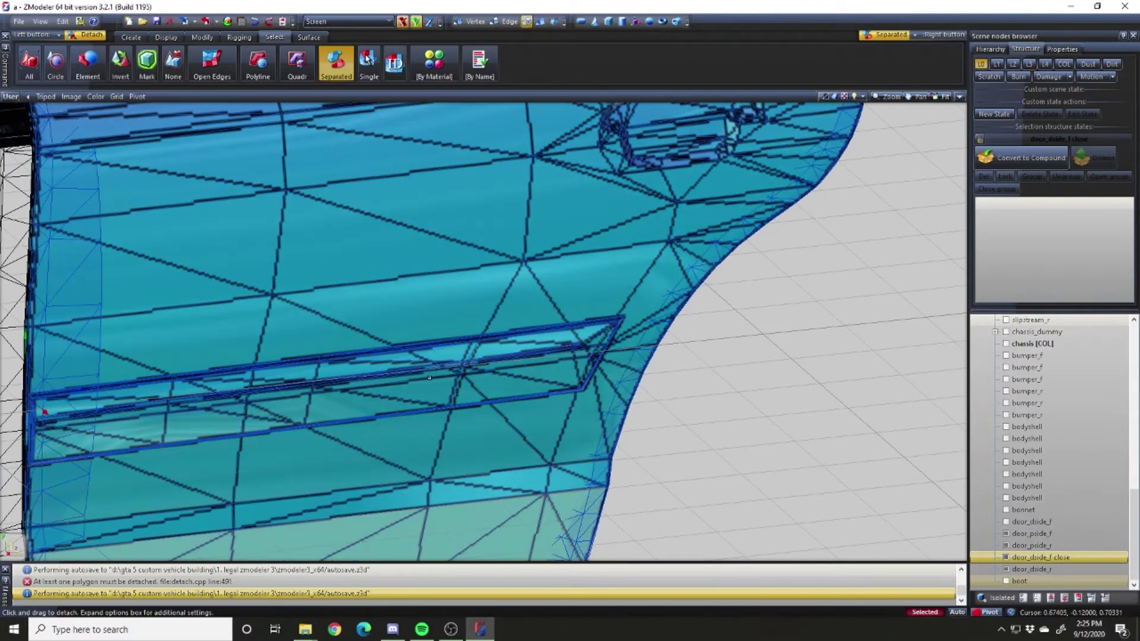
pyautogui.scroll(6, 481, 378)
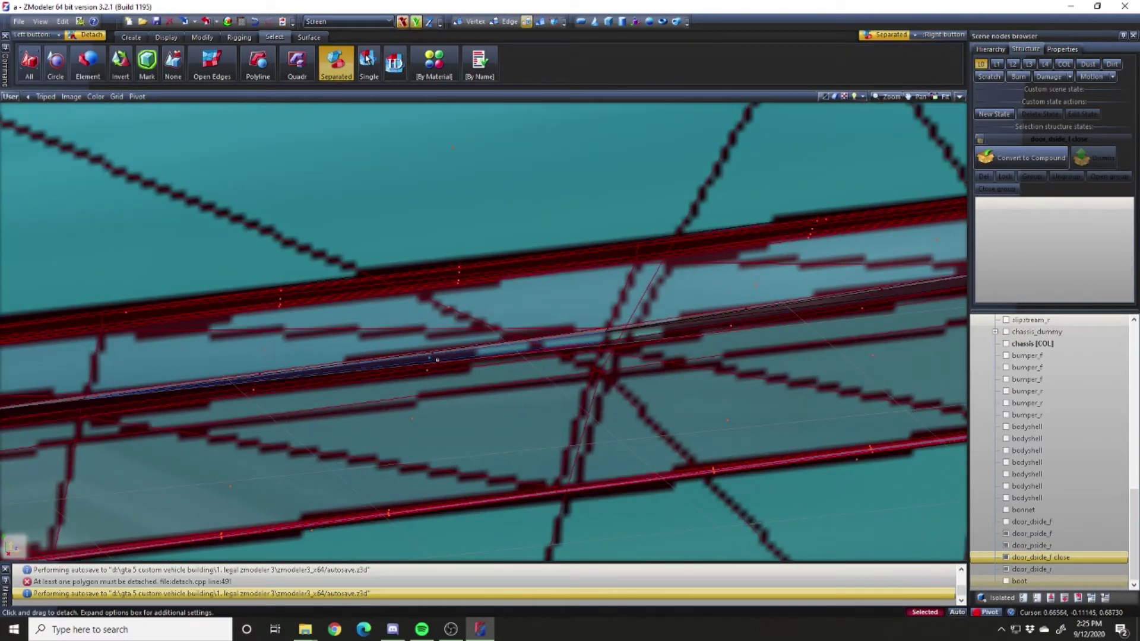
# Detach the expanded rear driver-side door selection and hide the new door_dside_r object
pyautogui.scroll(-12, 438, 354)
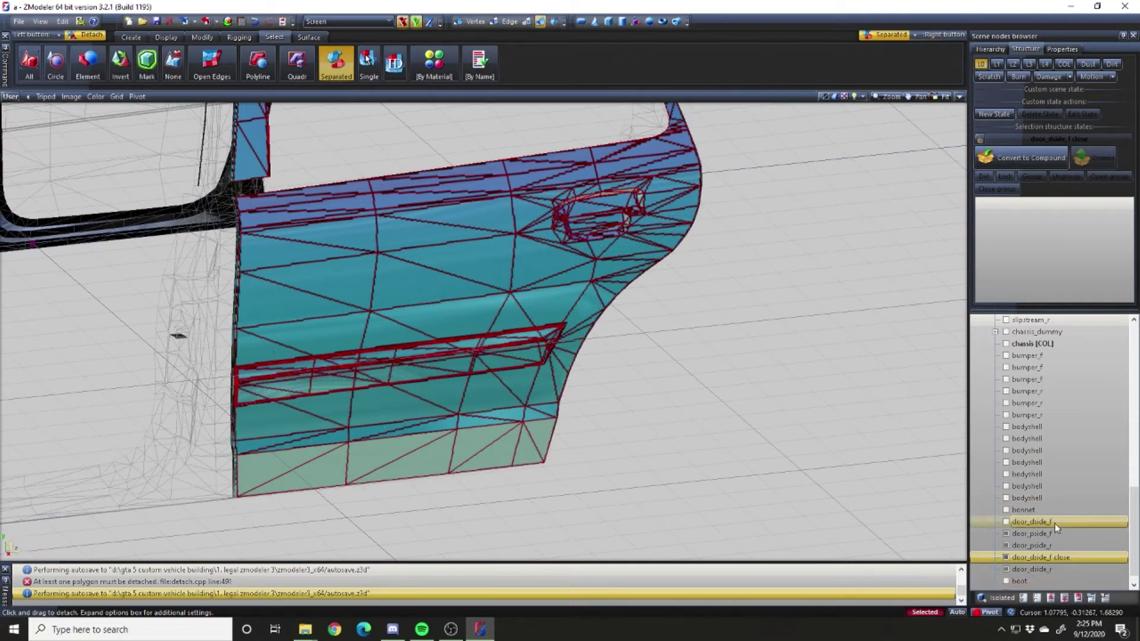
pyautogui.scroll(-1, 1056, 521)
pyautogui.click(1008, 582)
# Undo the detachment again and add the missed sliver faces along the rear door trim strip's edges to the selection
pyautogui.moveTo(676, 436); pyautogui.dragTo(407, 310, button='middle')
pyautogui.hotkey('ctrl', 'z')
pyautogui.hotkey('ctrl', 'z')
pyautogui.hotkey('ctrl', 'z')
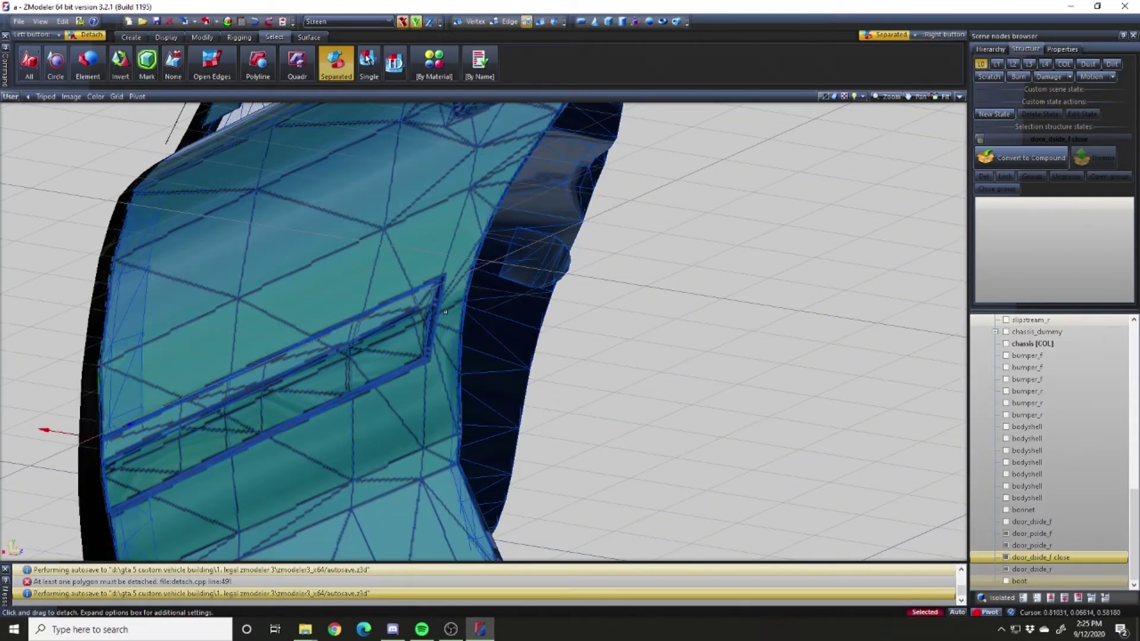
pyautogui.press('3')
pyautogui.scroll(5, 433, 306)
pyautogui.moveTo(438, 282); pyautogui.dragTo(525, 296, button='middle')
pyautogui.scroll(-5, 436, 294)
pyautogui.scroll(6, 525, 296)
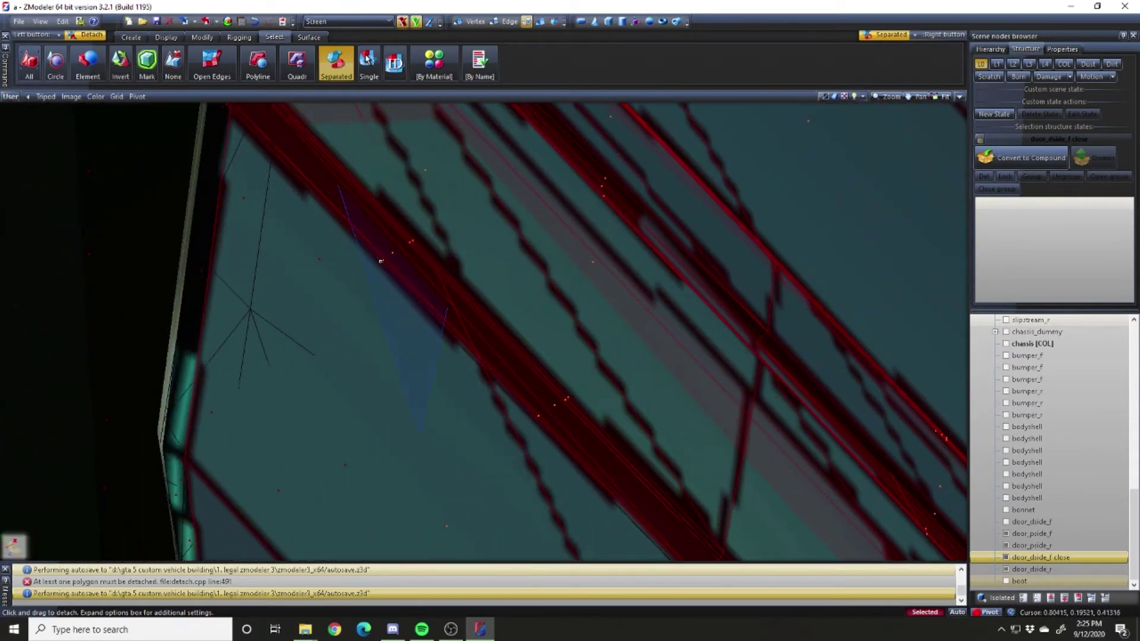
# Detach the corrected rear door selection and hide the resulting door_dside_r to check the remaining frame
pyautogui.scroll(-3, 384, 261)
pyautogui.moveTo(383, 260); pyautogui.dragTo(491, 277, button='middle')
pyautogui.scroll(-2, 474, 255)
pyautogui.scroll(-3, 490, 273)
pyautogui.scroll(-6, 490, 273)
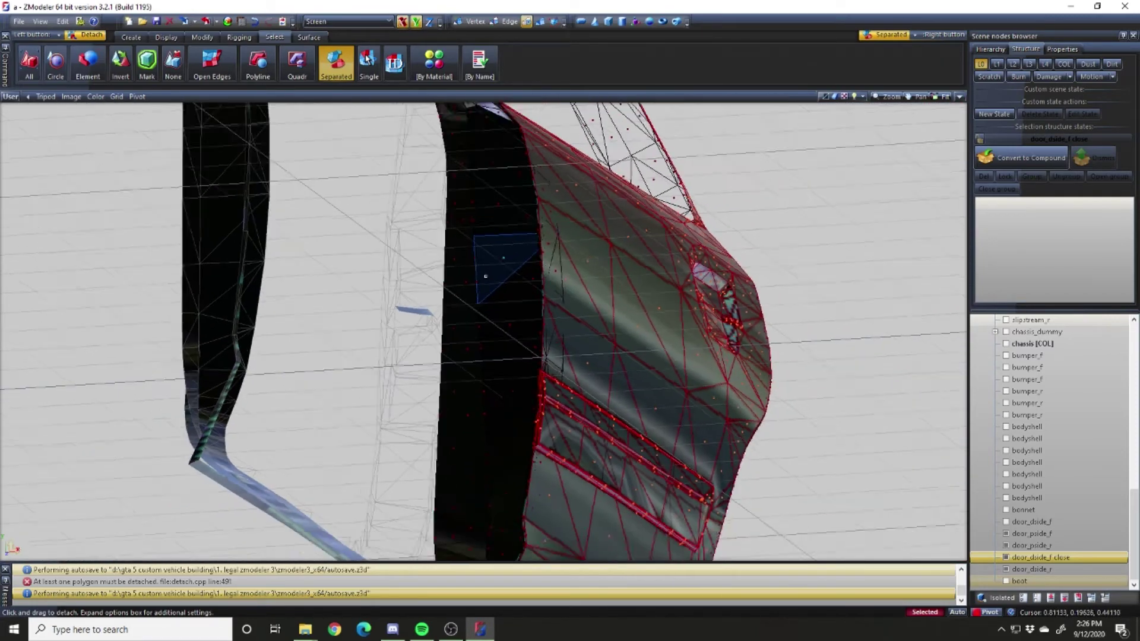
pyautogui.moveTo(653, 306); pyautogui.dragTo(727, 362, button='middle')
pyautogui.press('4')
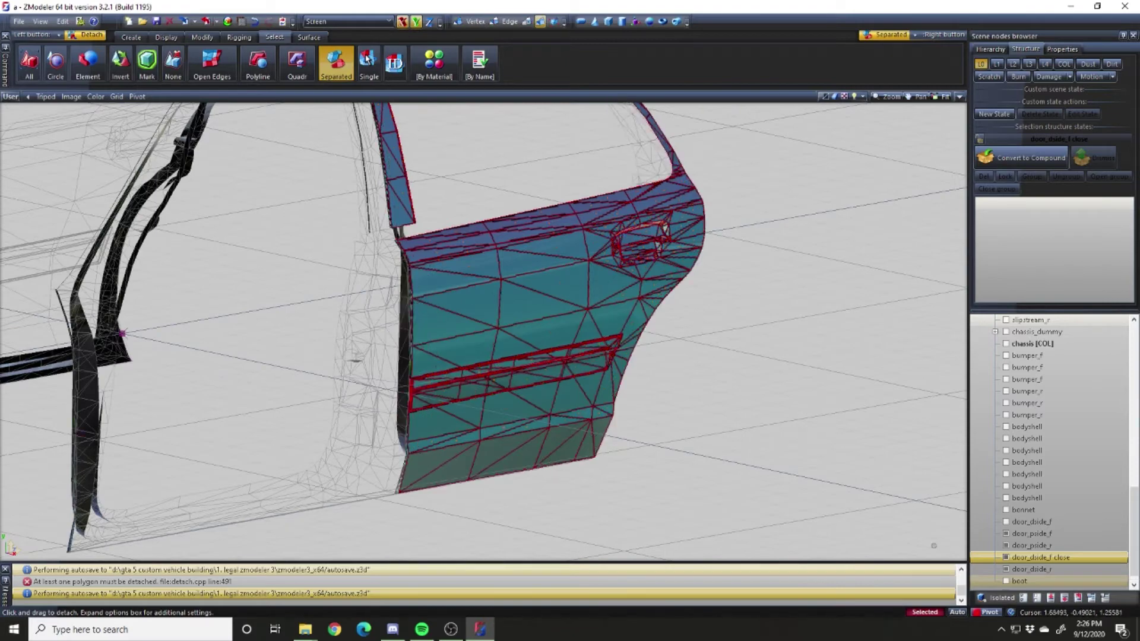
pyautogui.scroll(-1, 1012, 571)
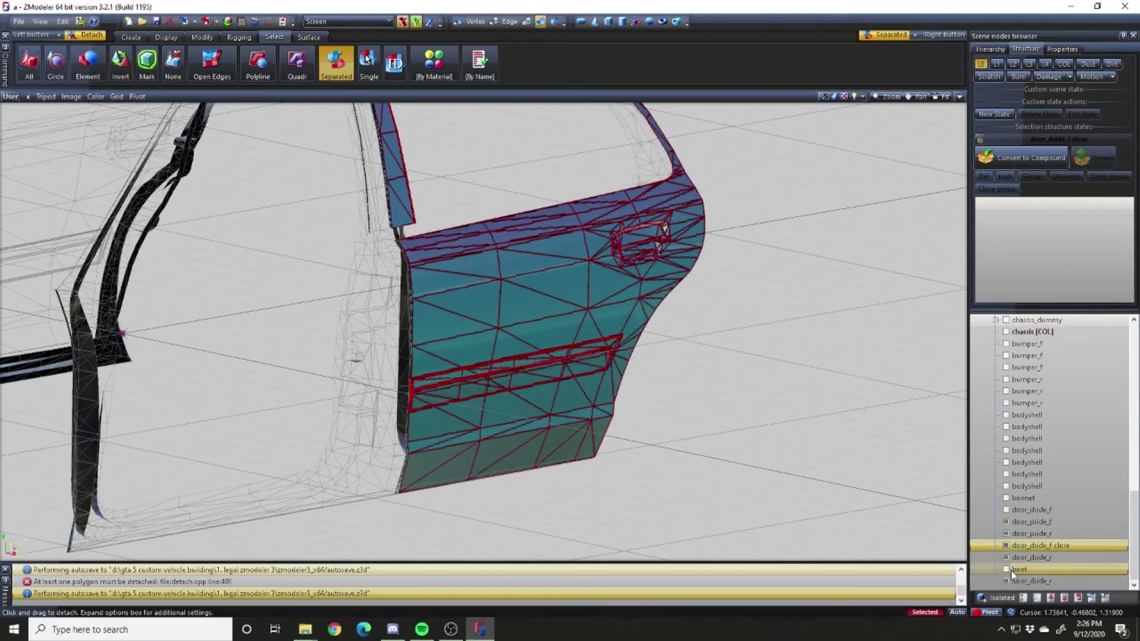
pyautogui.click(1006, 581)
# Undo the latest detachment and add the remaining thin faces at the trim strip's rear corner to the selection
pyautogui.moveTo(739, 493); pyautogui.dragTo(503, 312, button='middle')
pyautogui.scroll(5, 504, 312)
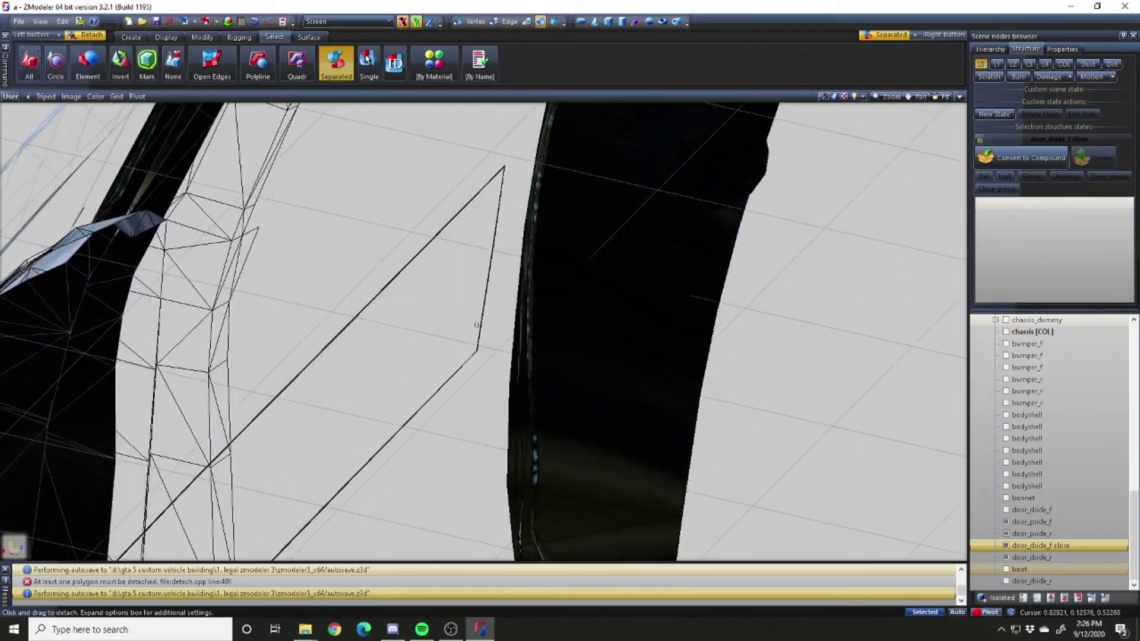
pyautogui.hotkey('ctrl', 'z')
pyautogui.press('3')
pyautogui.press('space')
pyautogui.scroll(5, 488, 334)
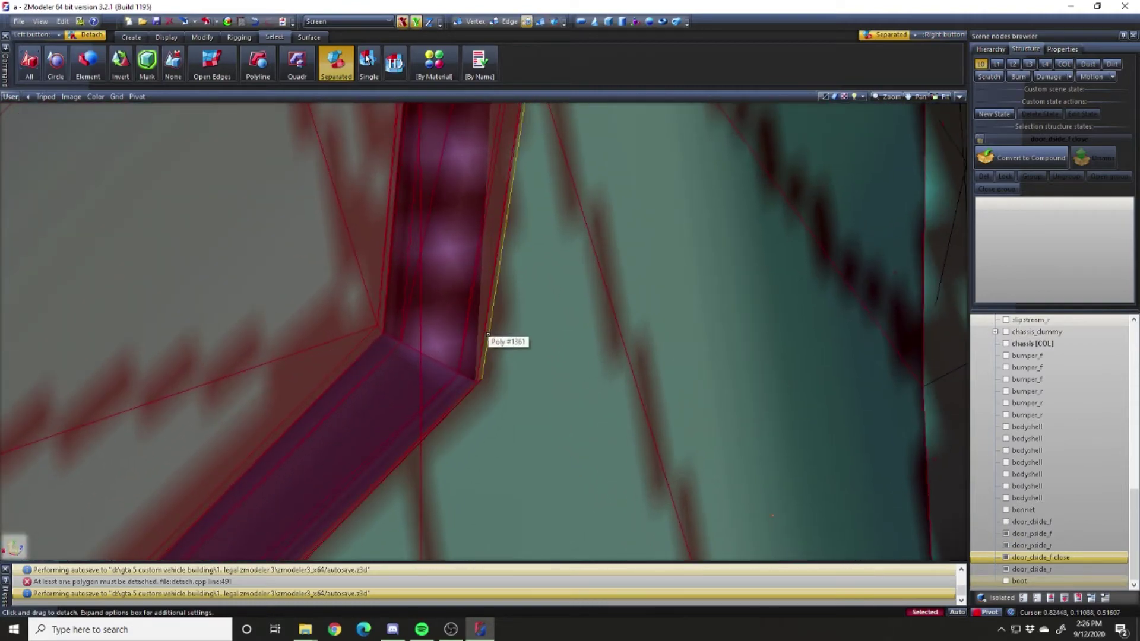
# Detach the completed rear driver-side door selection as a separate object and hide it
pyautogui.scroll(-8, 488, 334)
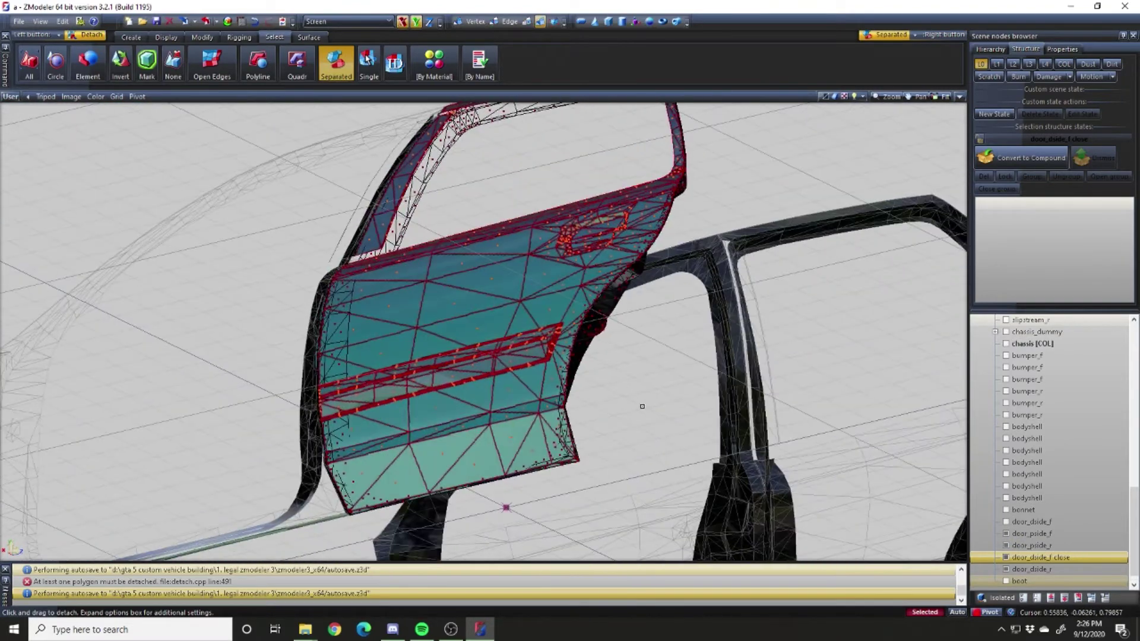
pyautogui.scroll(-1, 1013, 537)
pyautogui.click(1006, 533)
pyautogui.click(1004, 582)
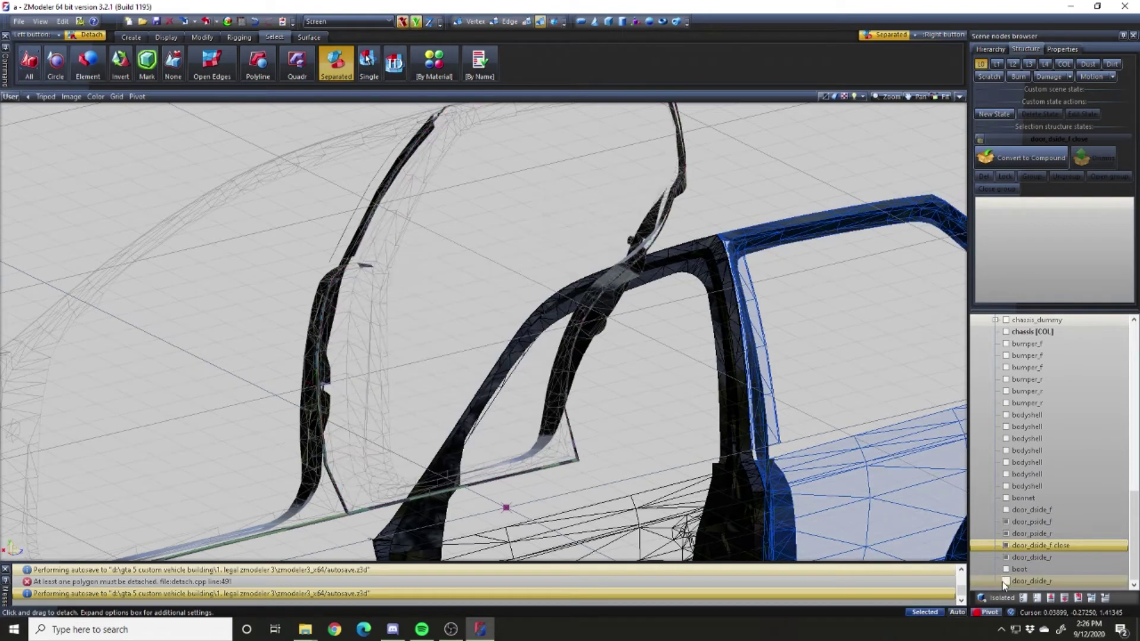
# Show the detached door_dside_r, move it directly below door_dside_f in the scene tree, and hide it again
pyautogui.keyDown('alt'); pyautogui.moveTo(840, 516); pyautogui.dragTo(707, 473, button='middle'); pyautogui.keyUp('alt')
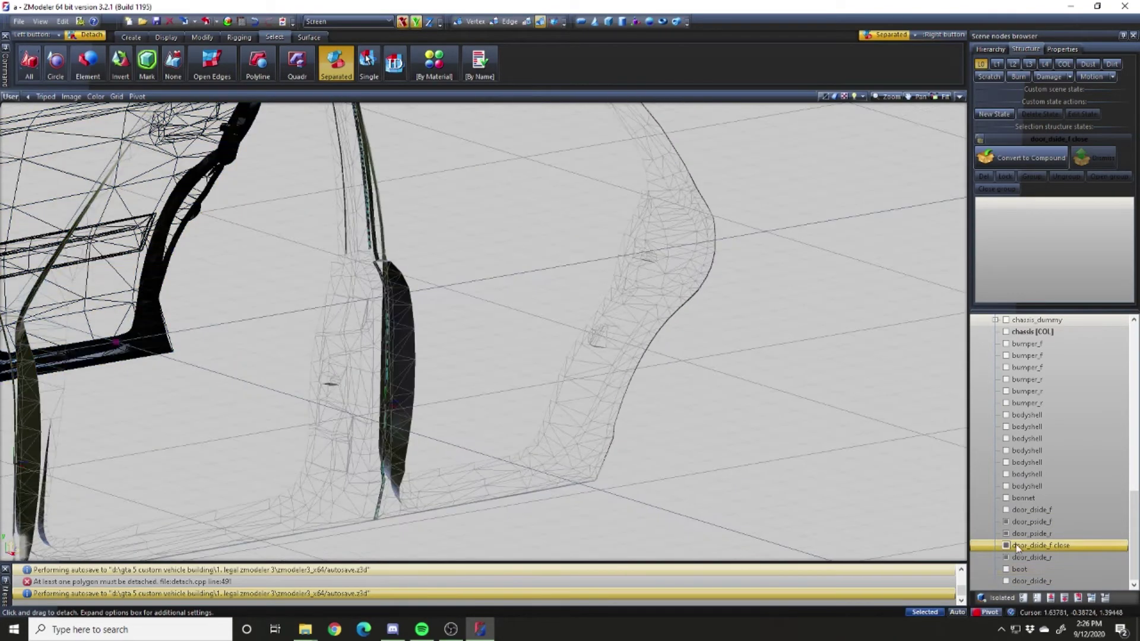
pyautogui.click(1005, 582)
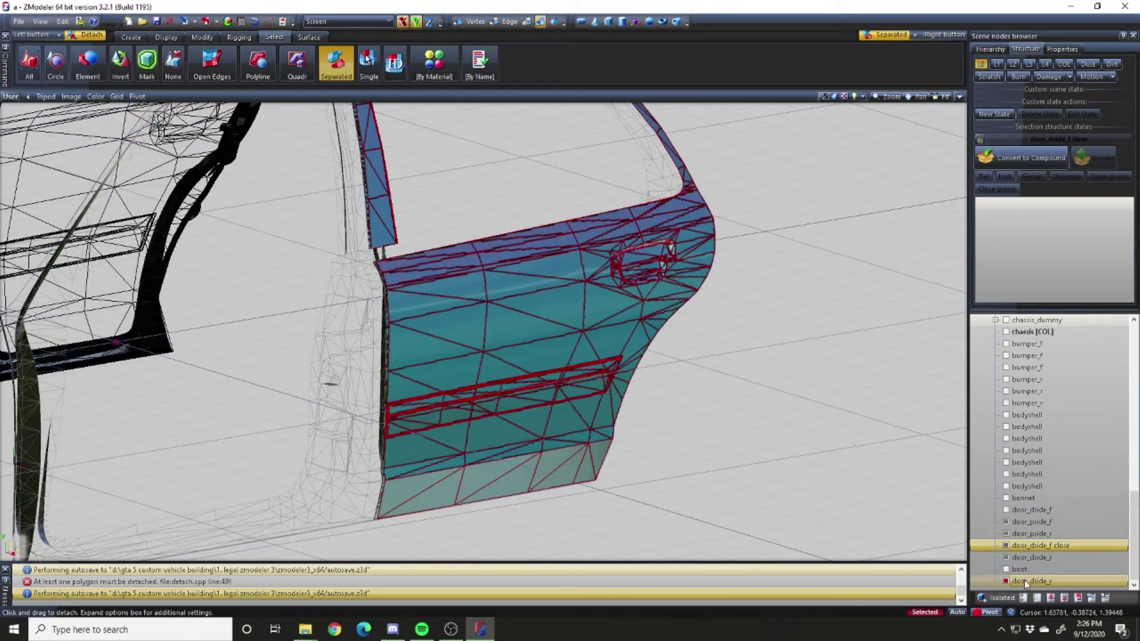
pyautogui.moveTo(1026, 582); pyautogui.dragTo(1056, 533)
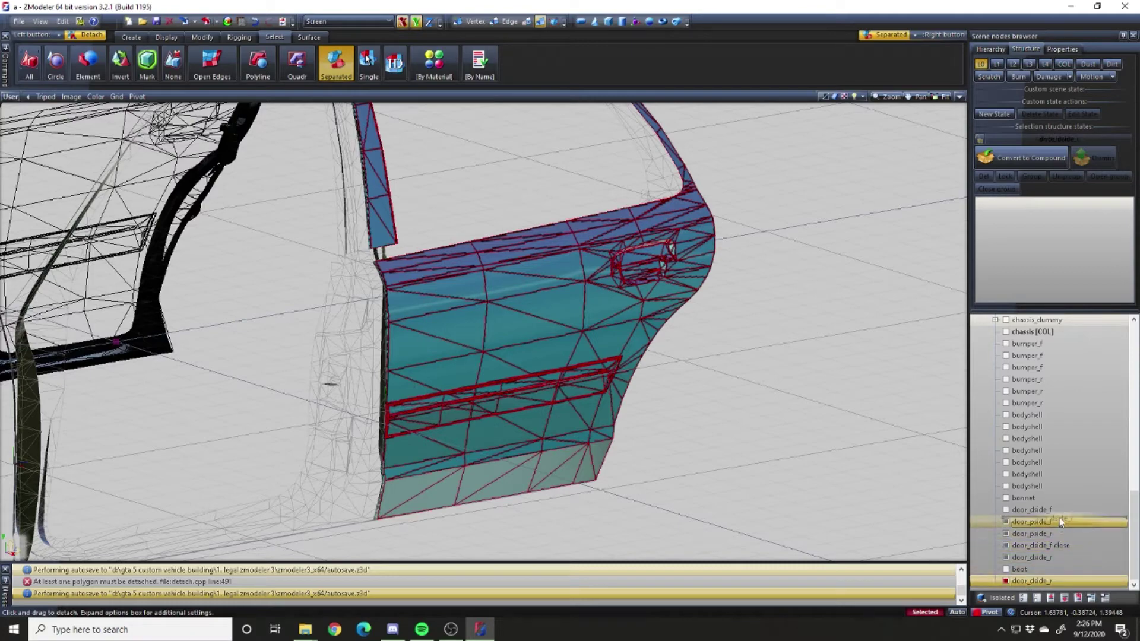
pyautogui.click(1006, 522)
# Hide the original driver-side doors, door_dside_f close and the lower door_dside_r
pyautogui.scroll(-5, 743, 432)
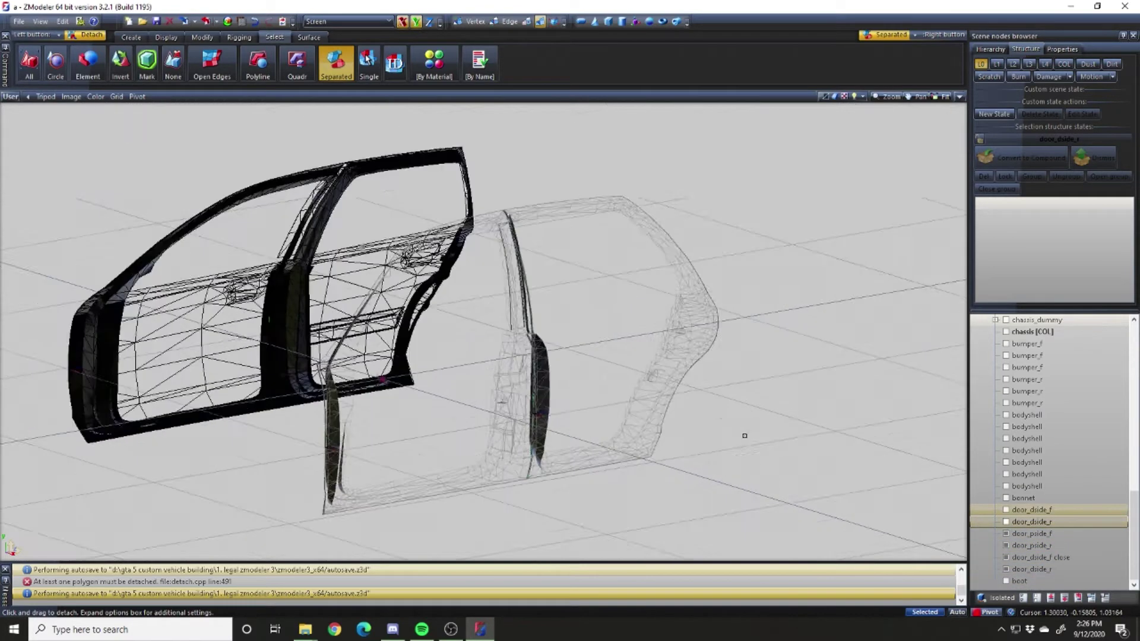
pyautogui.keyDown('alt'); pyautogui.moveTo(723, 461); pyautogui.dragTo(791, 484, button='middle'); pyautogui.keyUp('alt')
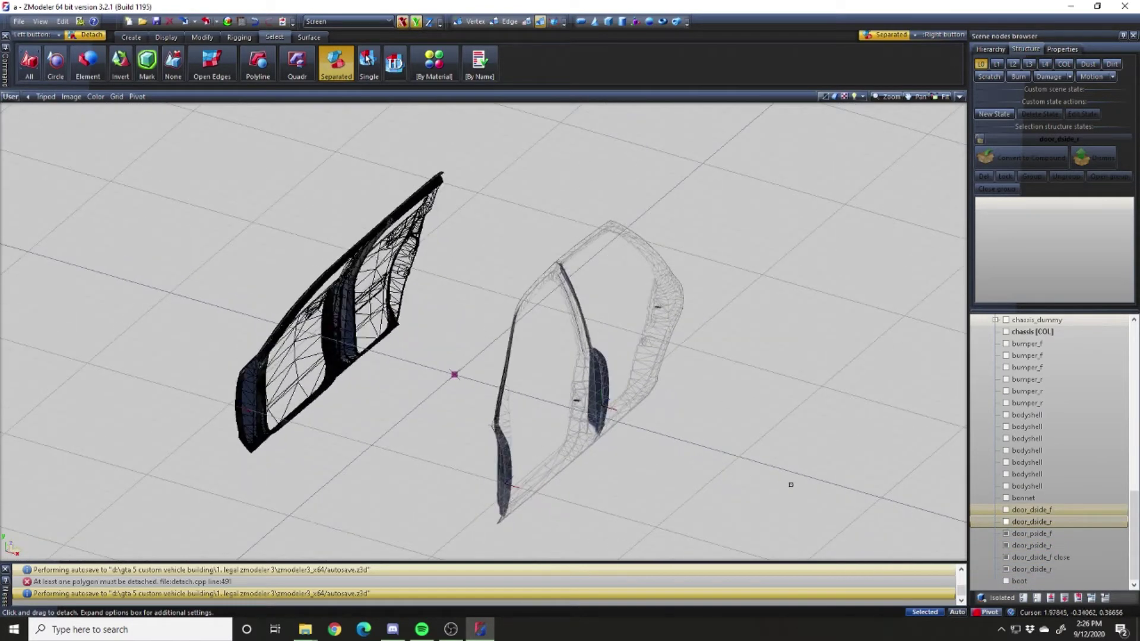
pyautogui.click(1006, 557)
pyautogui.click(1006, 568)
# Target the front passenger-side door in polygon mode and select its main outer panel as a separated part
pyautogui.keyDown('alt'); pyautogui.moveTo(629, 457); pyautogui.dragTo(659, 442, button='middle'); pyautogui.keyUp('alt')
pyautogui.press('3')
pyautogui.keyDown('alt'); pyautogui.moveTo(542, 464); pyautogui.dragTo(612, 436, button='middle'); pyautogui.keyUp('alt')
pyautogui.scroll(5, 616, 431)
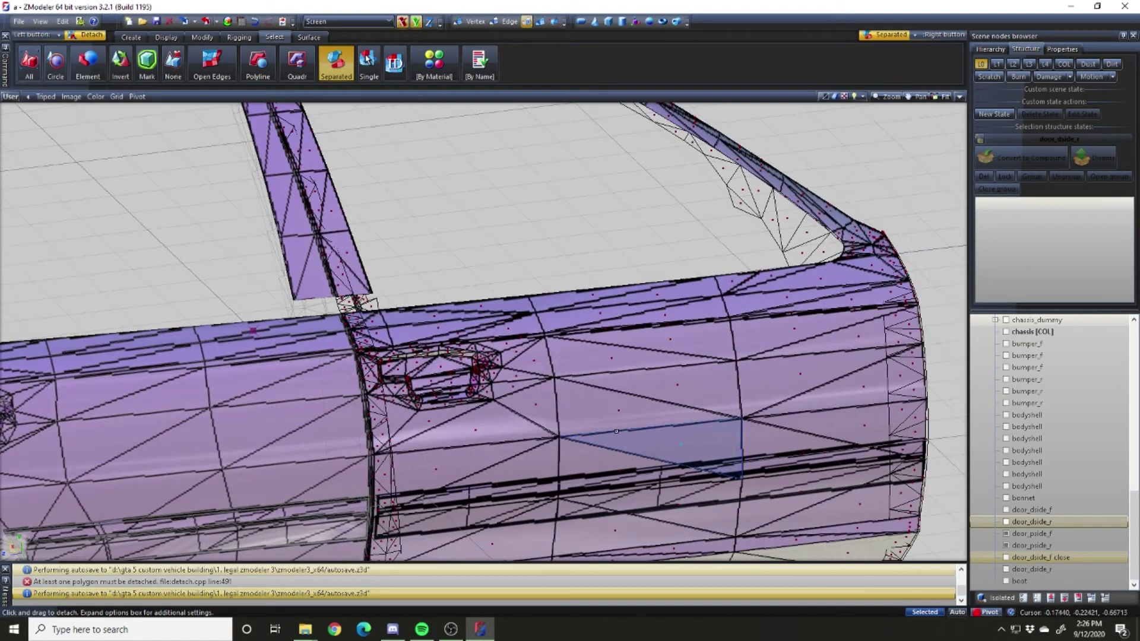
pyautogui.rightClick(615, 414)
pyautogui.press('space')
# Add the front passenger-side door's handle recess and rear window pillar to the selection
pyautogui.scroll(5, 428, 370)
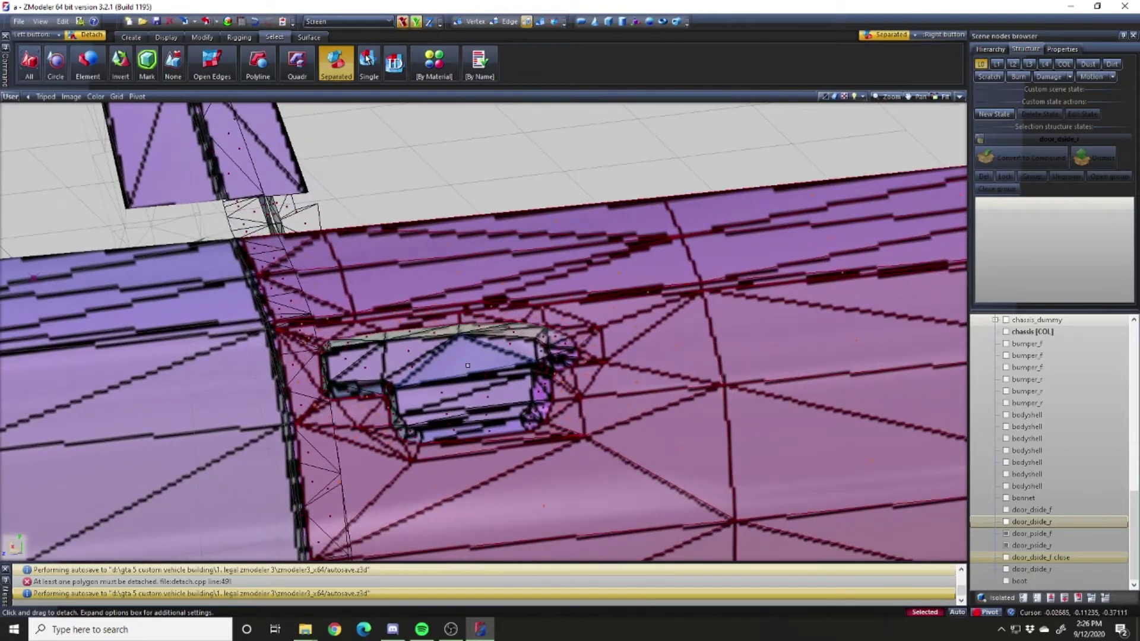
pyautogui.scroll(-5, 380, 392)
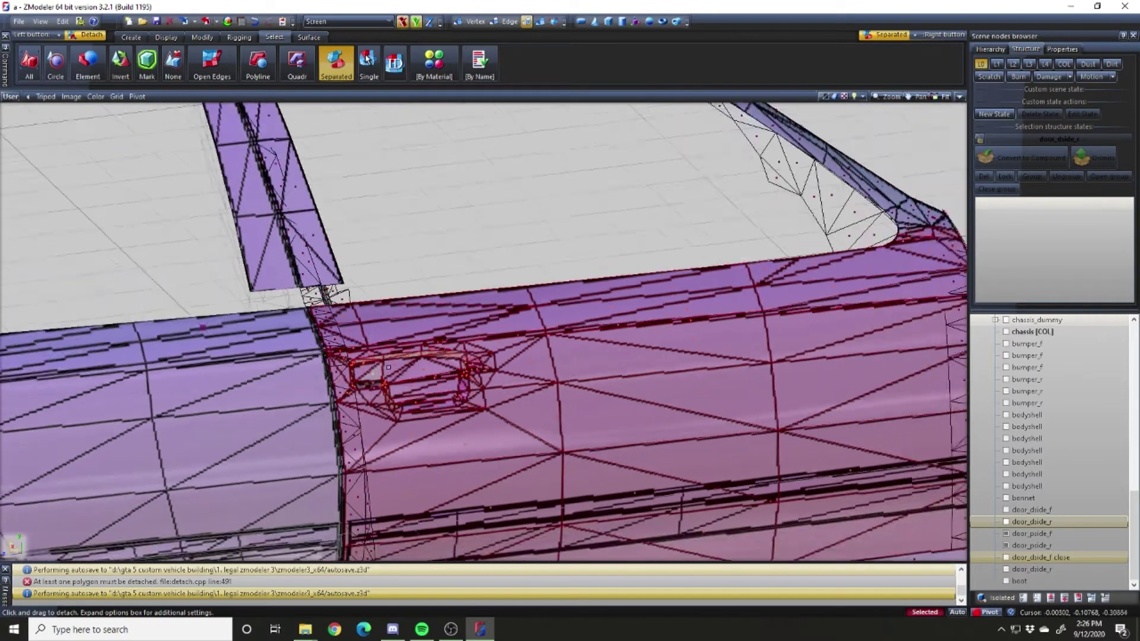
pyautogui.scroll(5, 336, 292)
pyautogui.scroll(-5, 336, 293)
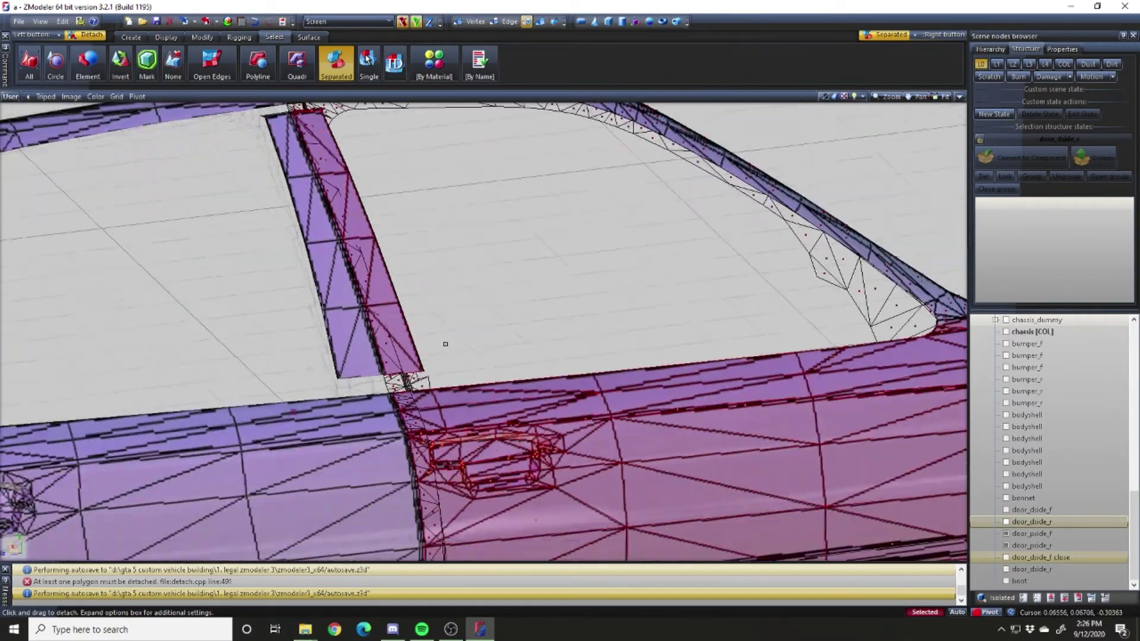
# Add the front passenger-side door's upper window frame to the selection
pyautogui.scroll(5, 400, 277)
pyautogui.scroll(3, 401, 278)
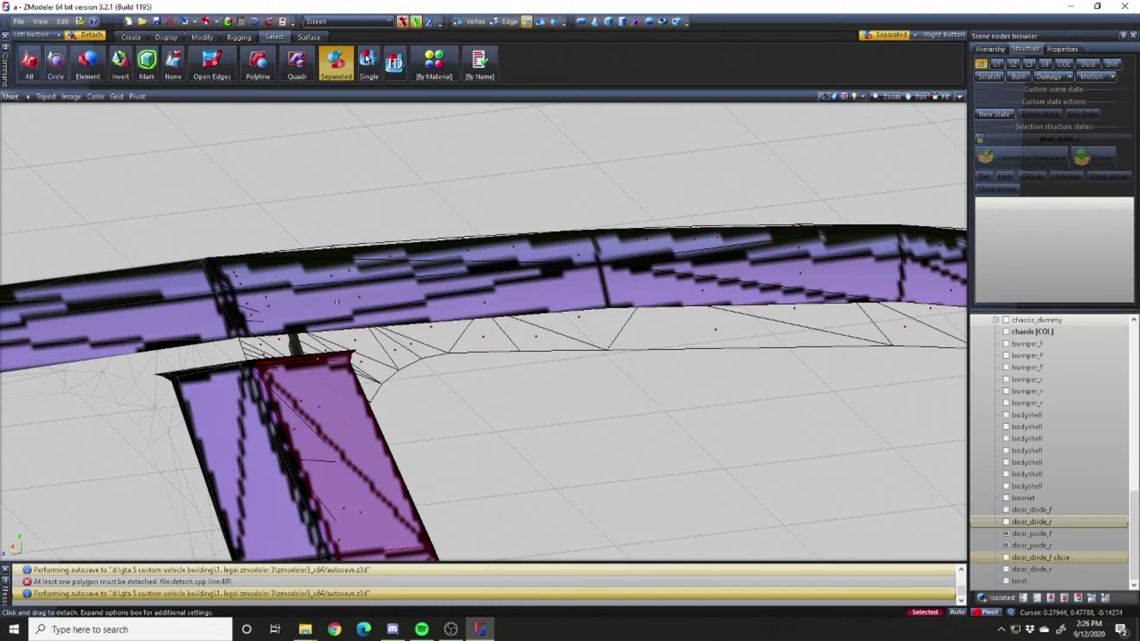
pyautogui.click(386, 301)
pyautogui.scroll(-3, 484, 291)
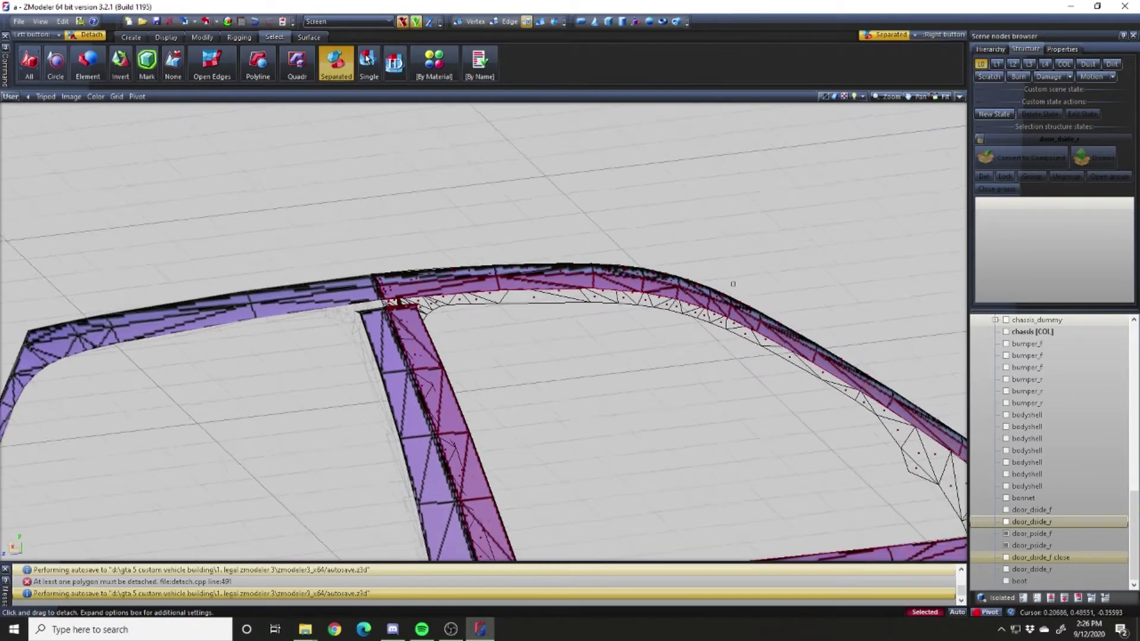
# Add the remaining polygons along the front passenger-side door's upper window-frame edge and front corner to the selection
pyautogui.keyDown('alt'); pyautogui.moveTo(484, 290); pyautogui.dragTo(429, 261, button='middle'); pyautogui.keyUp('alt')
pyautogui.scroll(4, 429, 261)
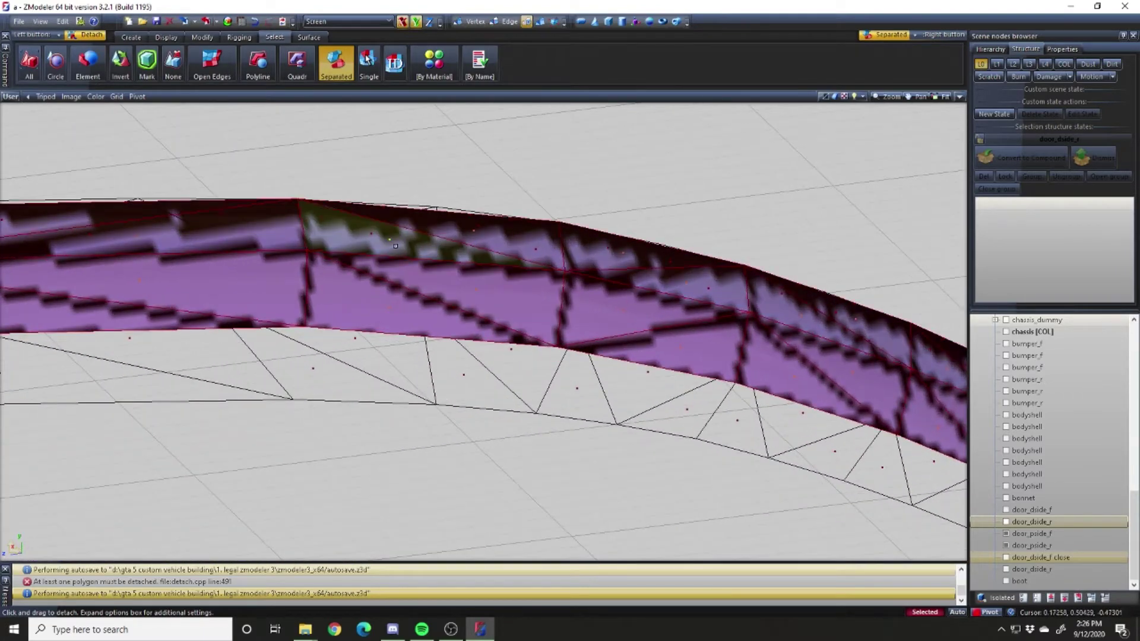
pyautogui.scroll(-4, 402, 245)
pyautogui.scroll(3, 681, 406)
pyautogui.scroll(5, 681, 406)
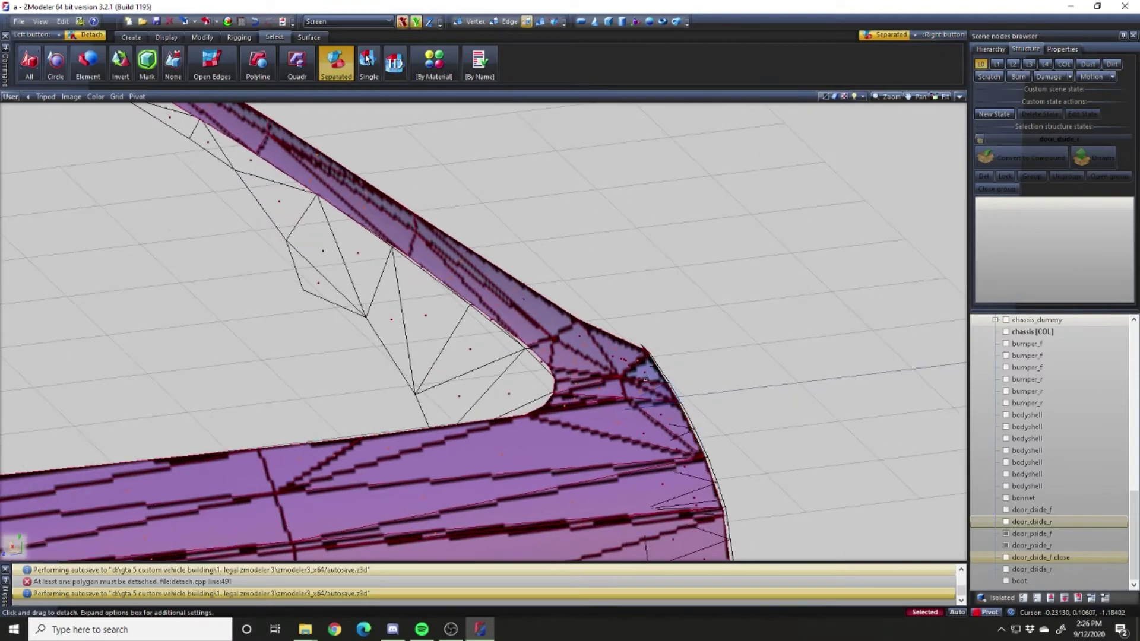
pyautogui.scroll(-5, 655, 349)
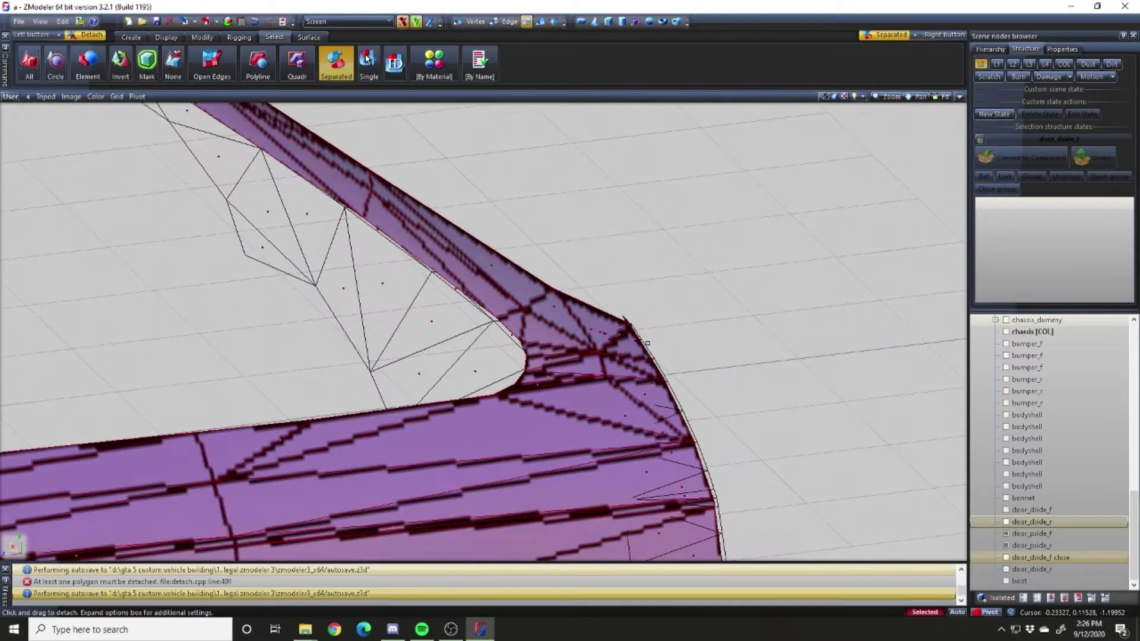
# Add the narrow edge strip and the lower panel along the front passenger-side door's bottom to the selection
pyautogui.scroll(6, 509, 495)
pyautogui.scroll(1, 523, 490)
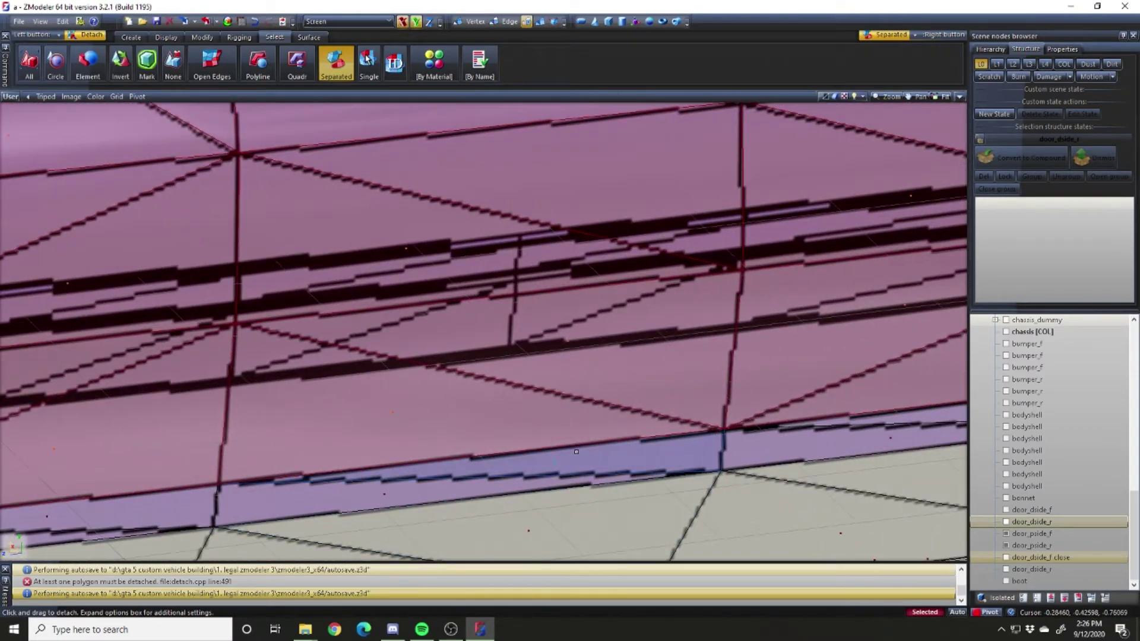
pyautogui.scroll(-4, 576, 453)
pyautogui.scroll(4, 606, 389)
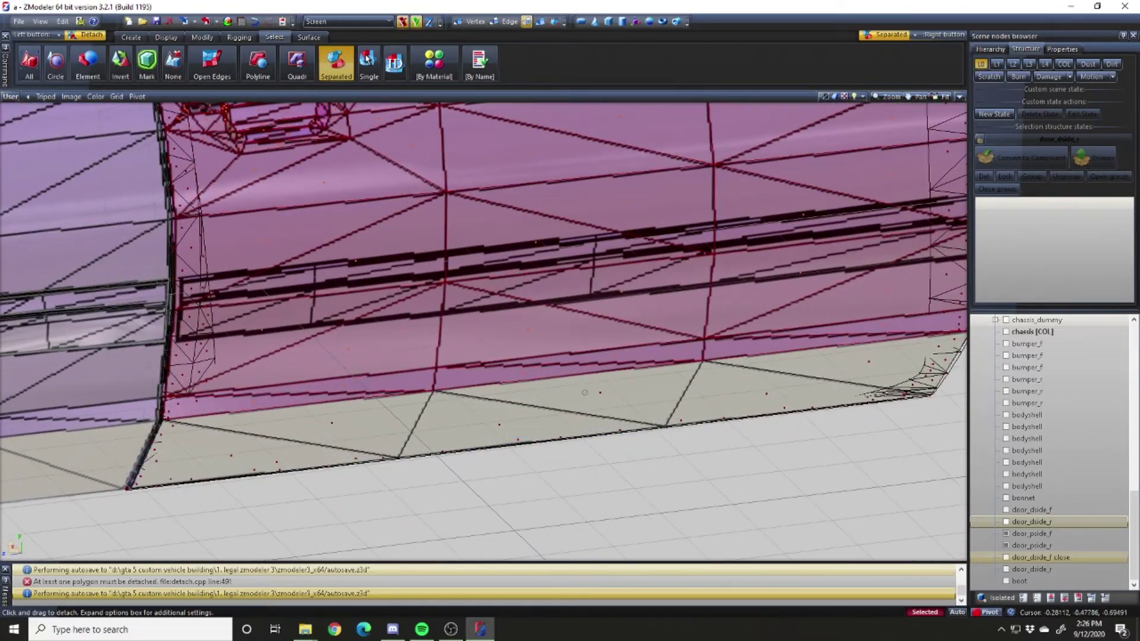
# Detach the front passenger-side door's selected outer panel, including its handle recess, and hide the detached panel to expose the inner frame
pyautogui.scroll(-4, 605, 389)
pyautogui.scroll(5, 462, 300)
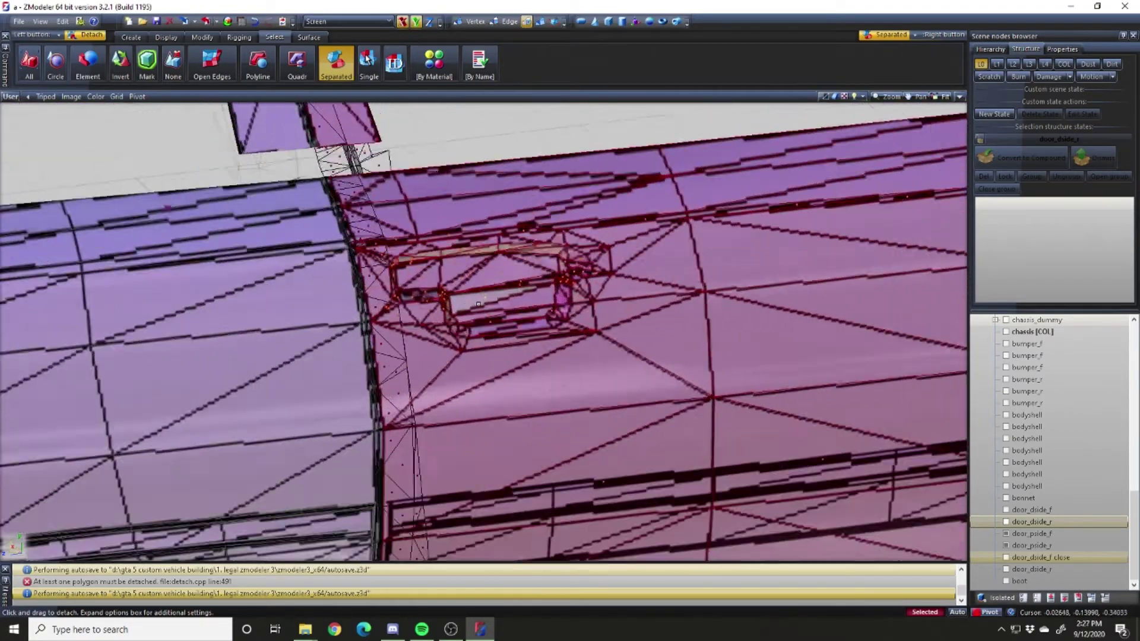
pyautogui.scroll(1, 462, 299)
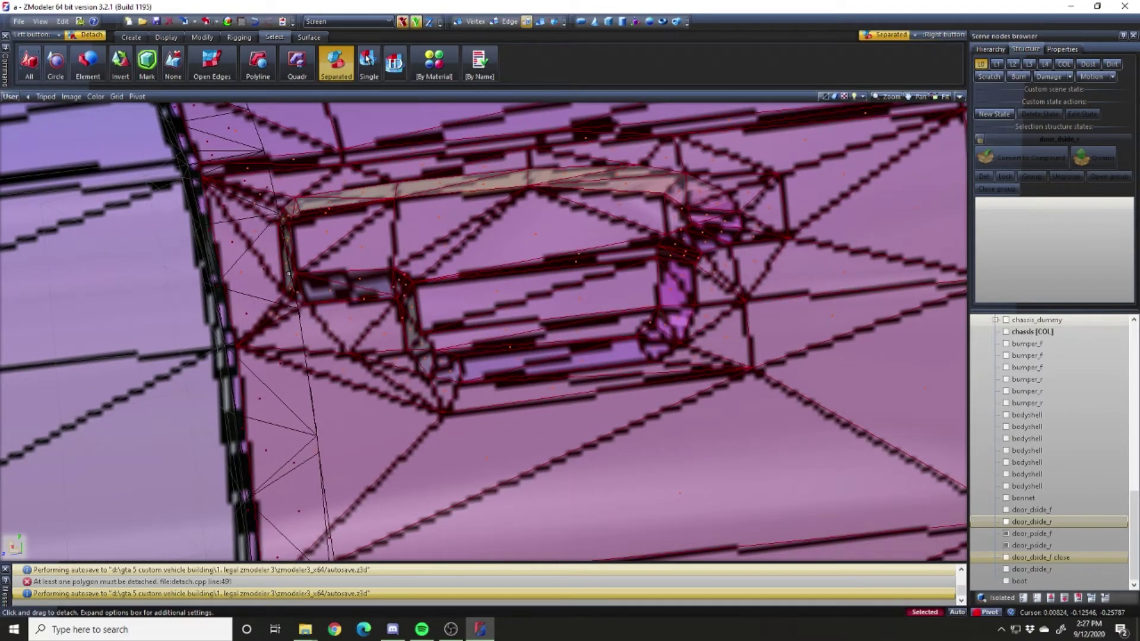
pyautogui.scroll(-6, 695, 268)
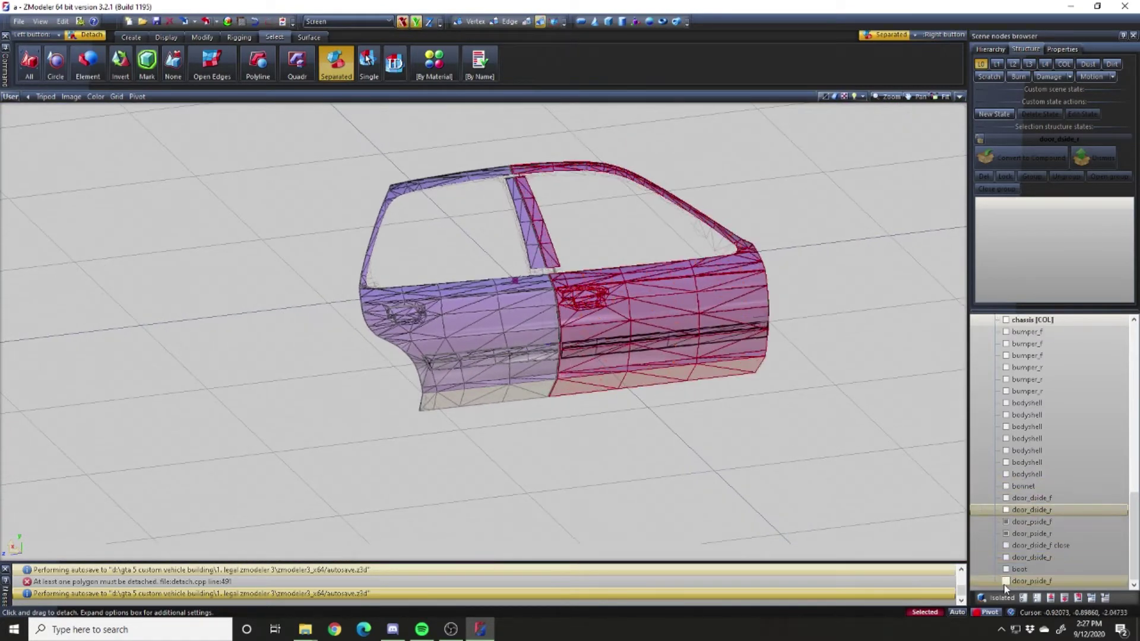
pyautogui.click(1005, 582)
pyautogui.keyDown('alt'); pyautogui.moveTo(815, 457); pyautogui.dragTo(434, 187, button='middle'); pyautogui.keyUp('alt')
pyautogui.scroll(8, 435, 187)
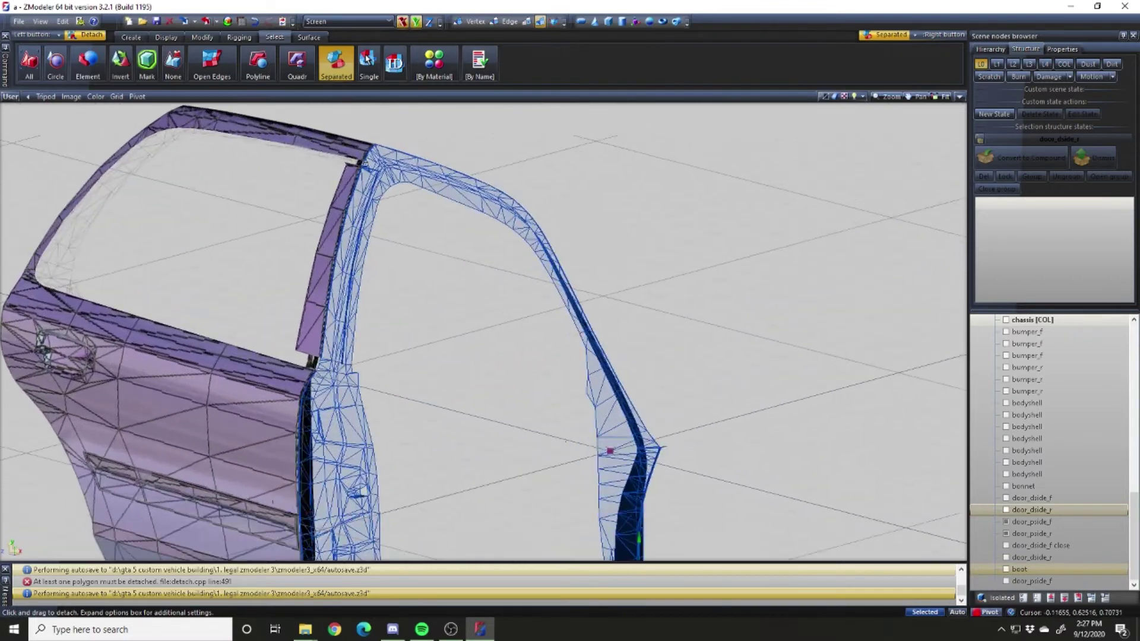
# Undo the last detach and add the missed window pillar strip polygons to the front passenger door's selection
pyautogui.hotkey('ctrl', 'z')
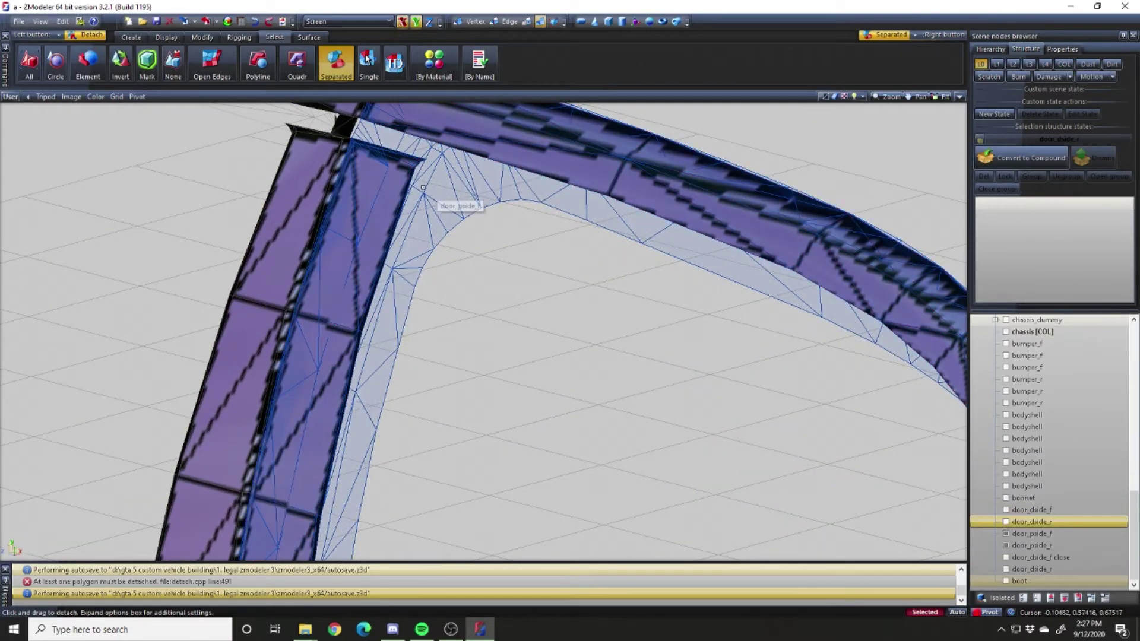
pyautogui.press('3')
pyautogui.scroll(2, 410, 175)
pyautogui.scroll(2, 409, 175)
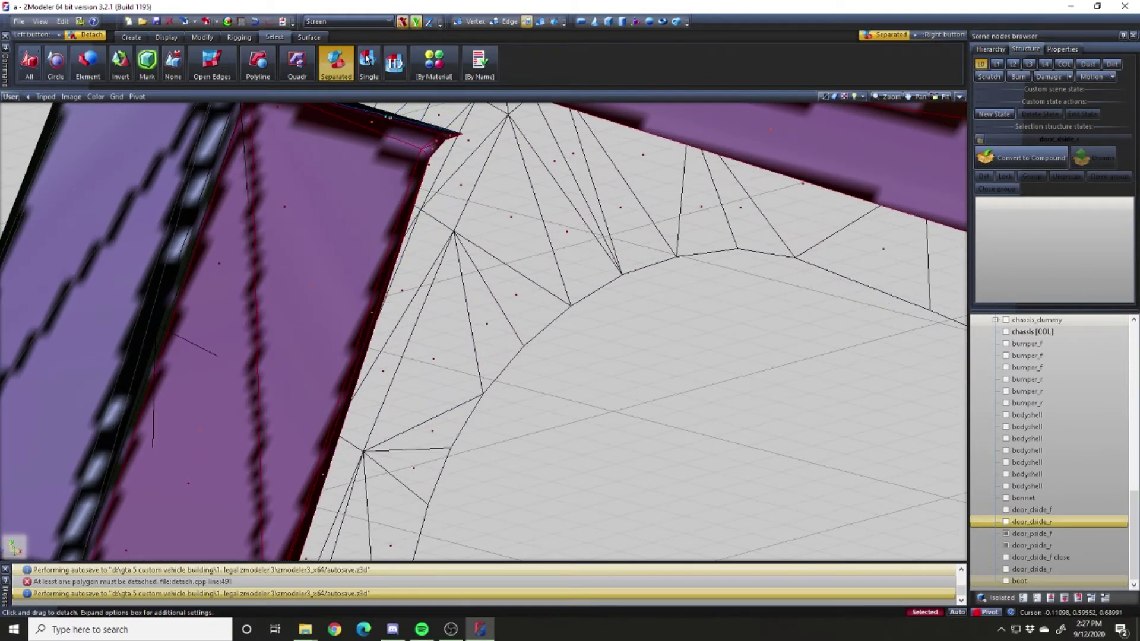
pyautogui.scroll(-6, 432, 159)
pyautogui.keyDown('alt'); pyautogui.moveTo(564, 261); pyautogui.dragTo(664, 264, button='middle'); pyautogui.keyUp('alt')
pyautogui.scroll(-3, 663, 265)
pyautogui.scroll(8, 689, 356)
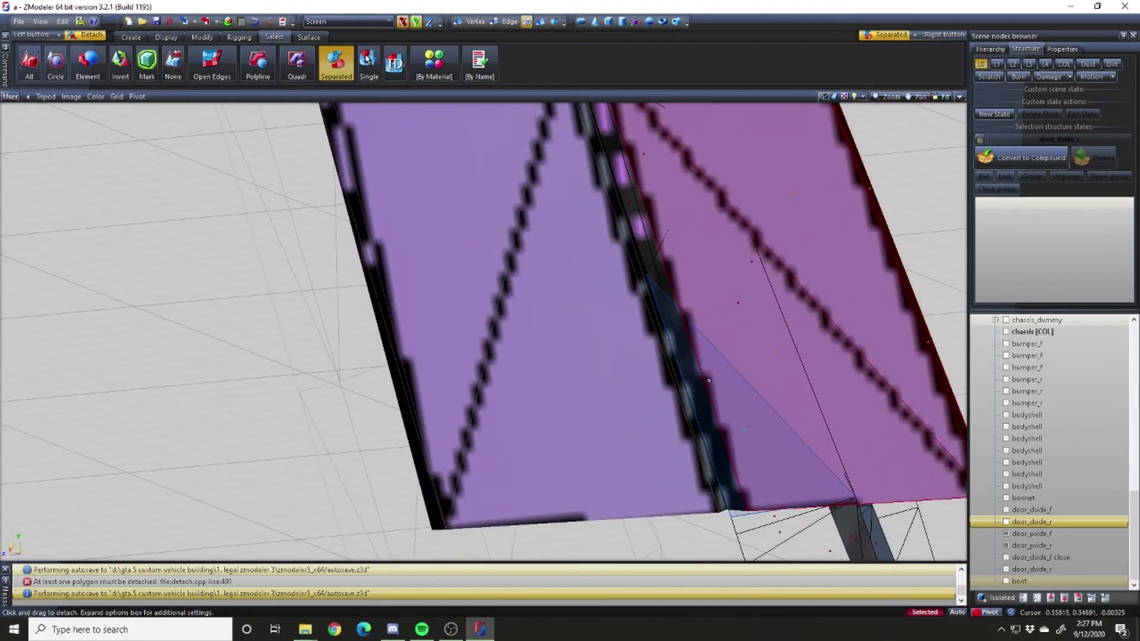
# Detach the selected outer polygons of the front door door_pside_f and hide the detached piece
pyautogui.scroll(-8, 689, 355)
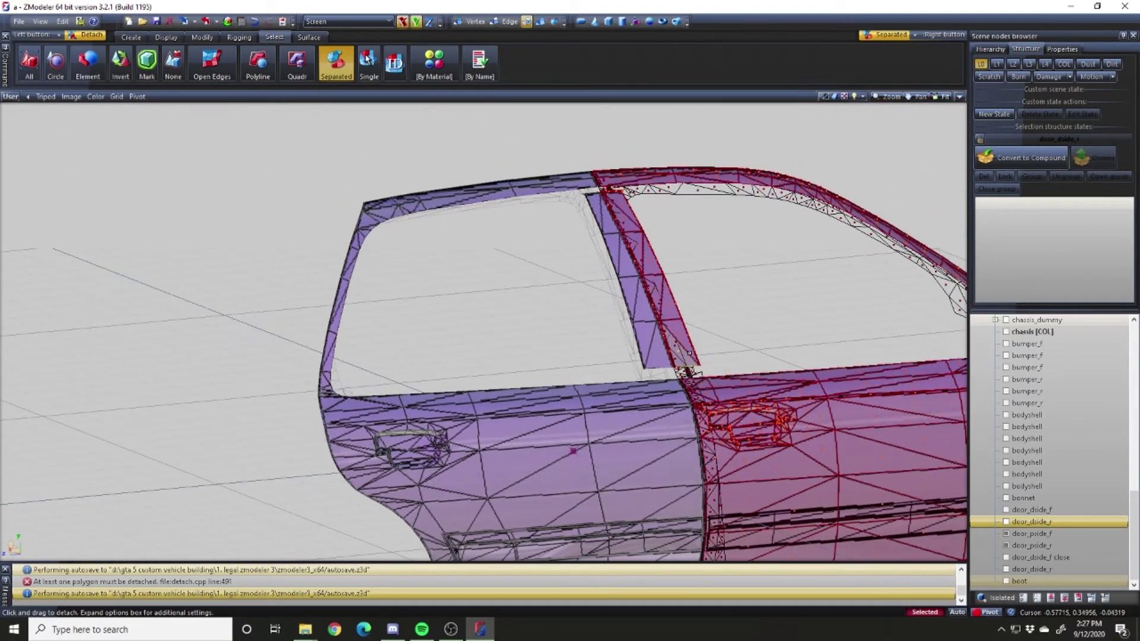
pyautogui.scroll(-1, 1001, 570)
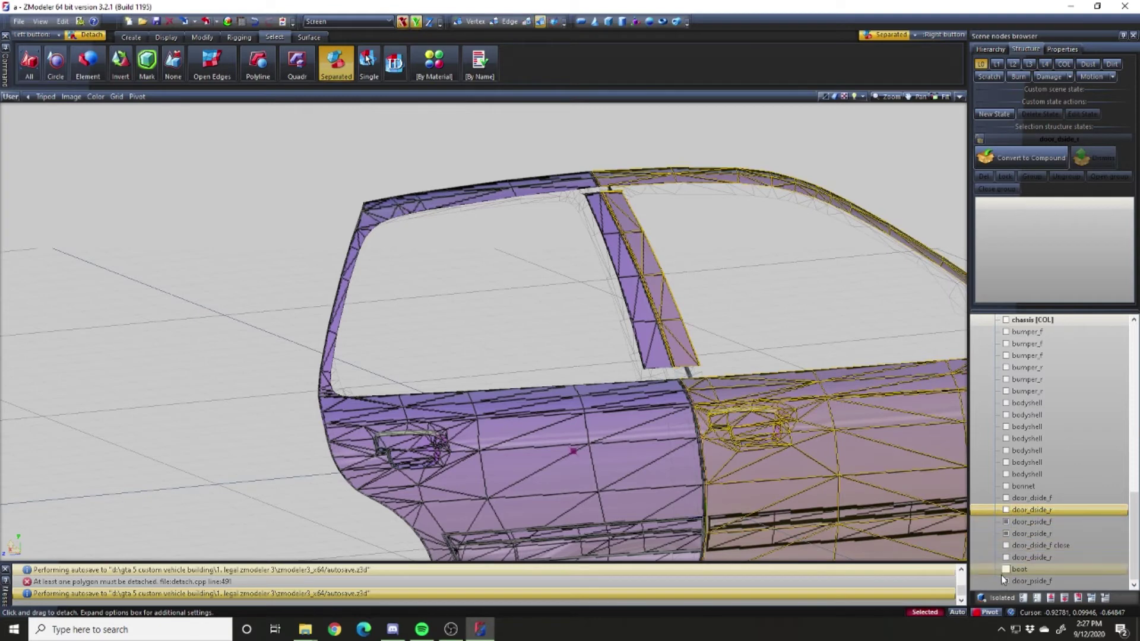
pyautogui.click(1005, 580)
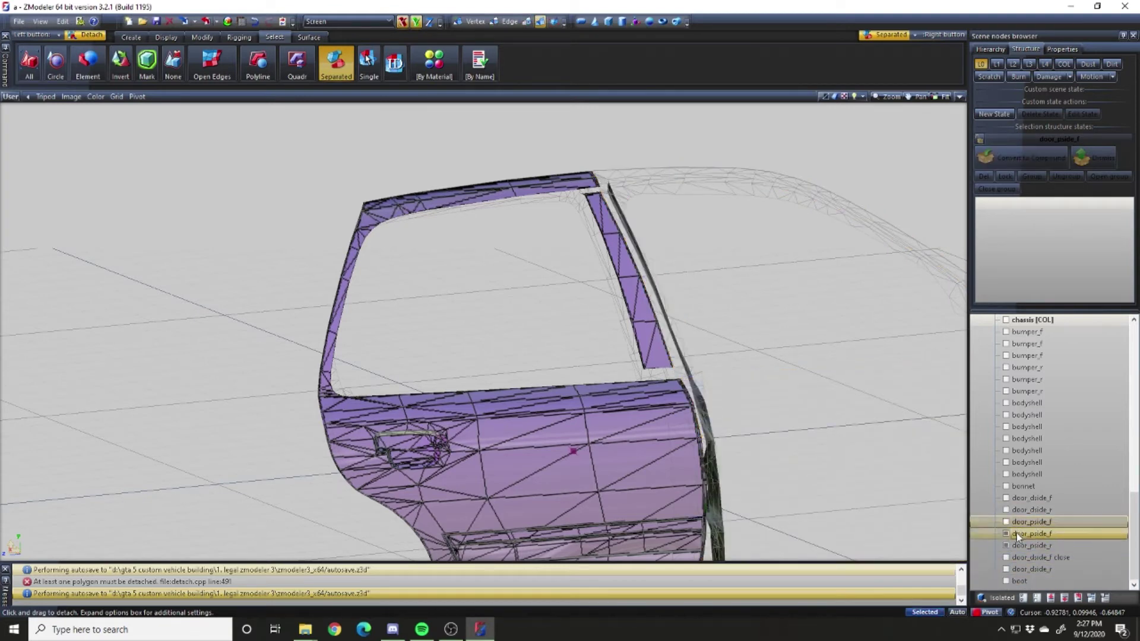
# Hide the remaining front door parts so that only the rear door door_pside_r is shown
pyautogui.click(1030, 545)
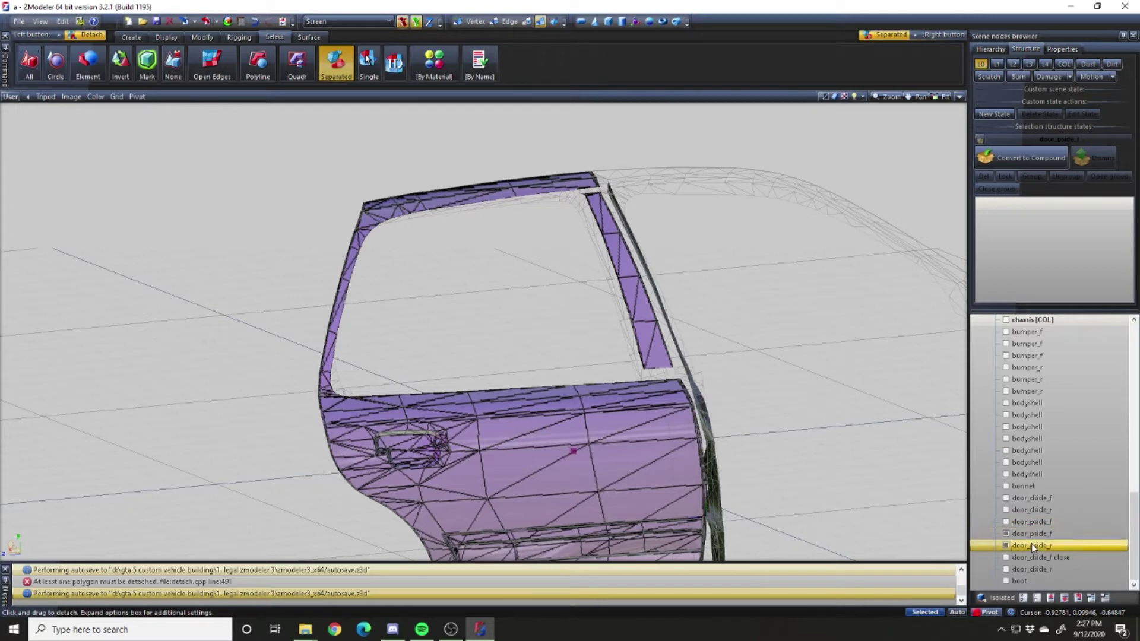
pyautogui.click(1064, 569)
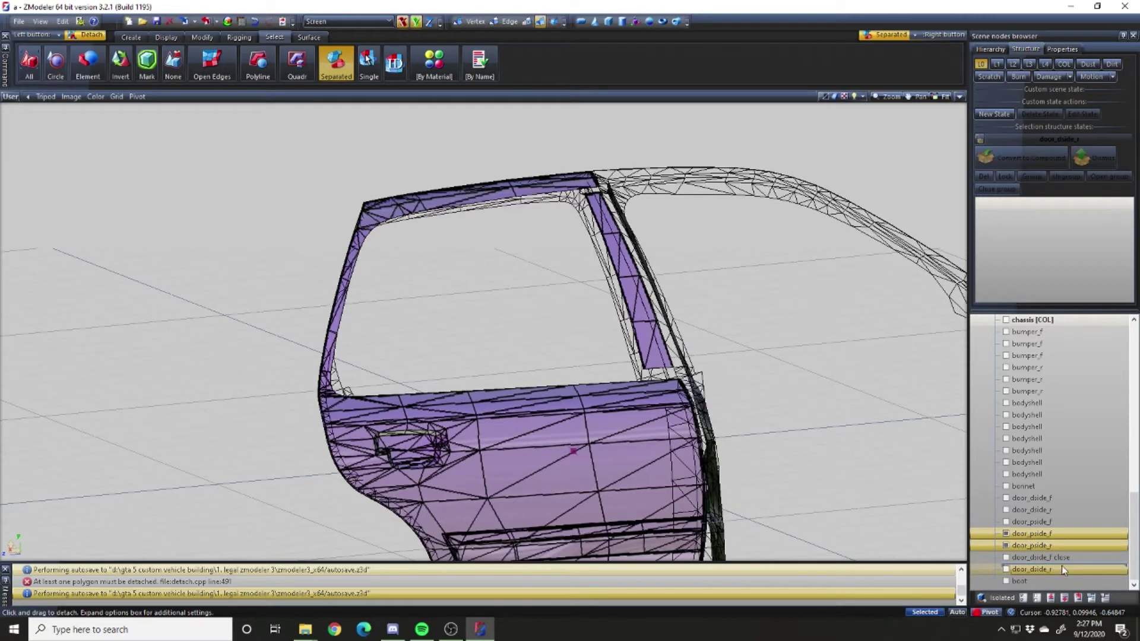
pyautogui.click(1001, 558)
pyautogui.click(1006, 558)
pyautogui.click(1006, 557)
pyautogui.click(1005, 545)
# Select the outer panel polygons of door_pside_r, including the narrow faces around its trim strip
pyautogui.press('3')
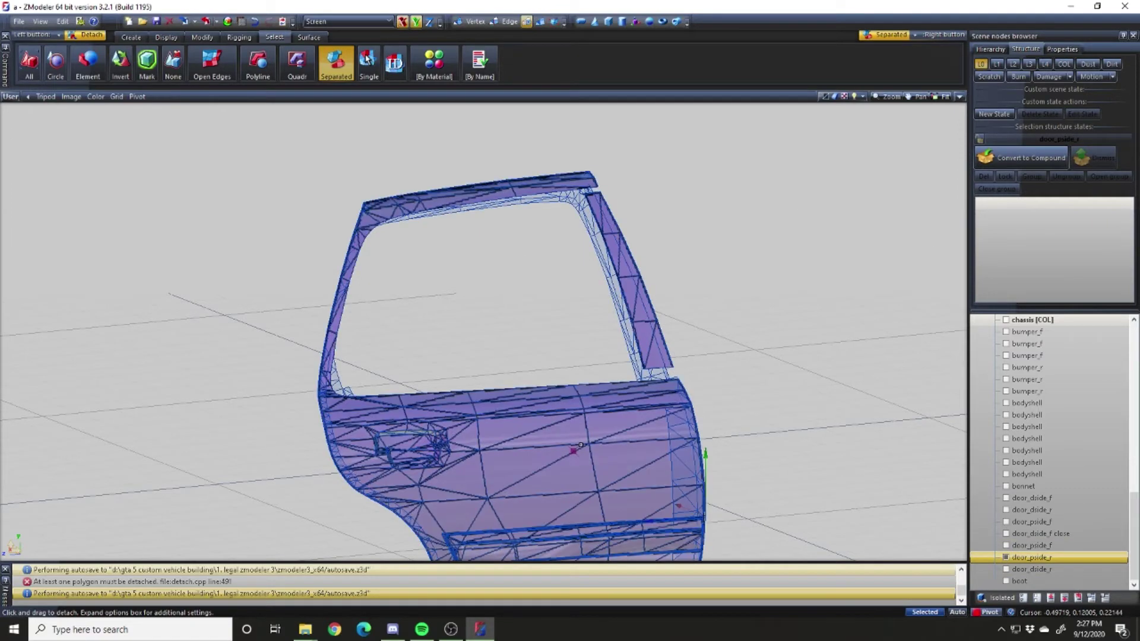
pyautogui.scroll(-4, 555, 380)
pyautogui.moveTo(526, 475); pyautogui.dragTo(523, 403, button='middle')
pyautogui.scroll(9, 520, 404)
pyautogui.scroll(8, 519, 396)
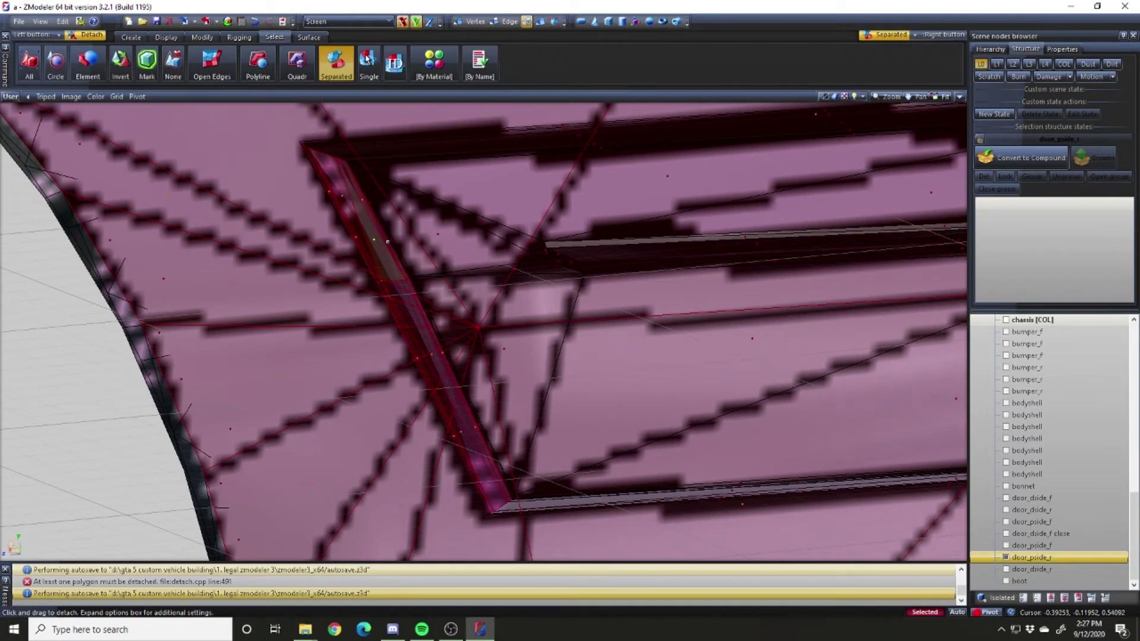
pyautogui.click(395, 241)
pyautogui.click(528, 139)
pyautogui.scroll(-4, 529, 138)
pyautogui.scroll(7, 439, 287)
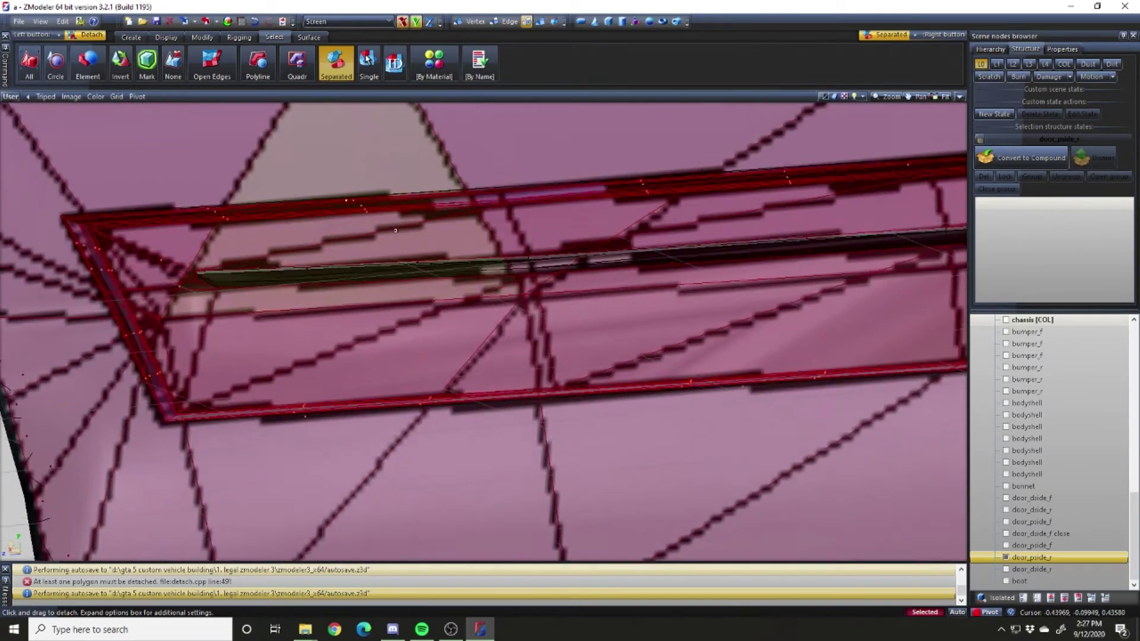
pyautogui.scroll(-6, 440, 287)
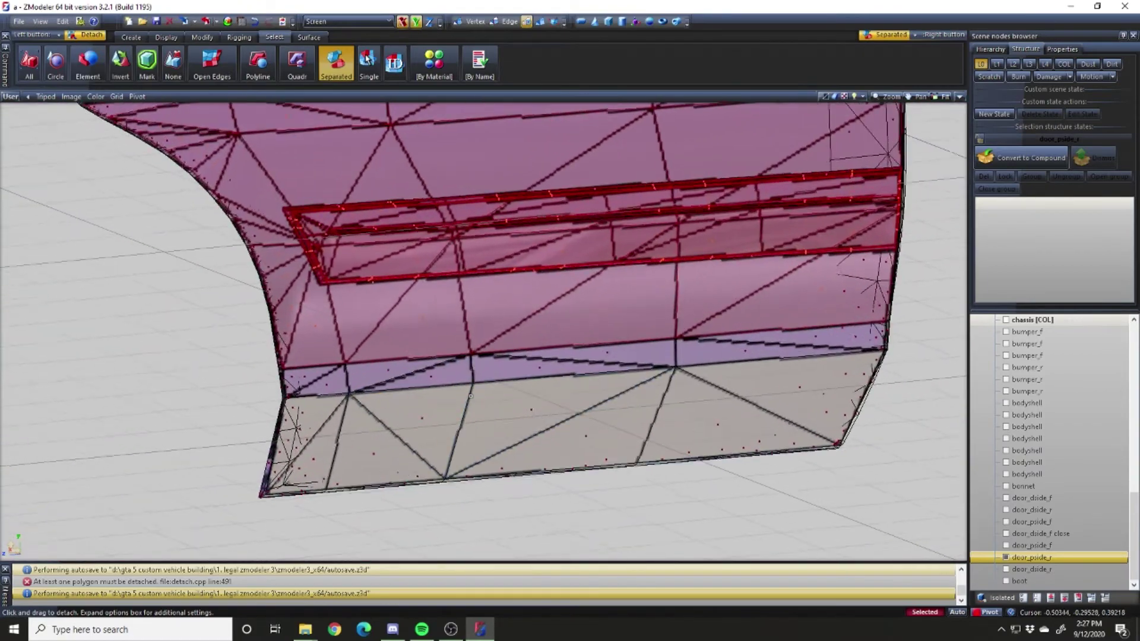
# Add the rear door's lower panel and upper window frame polygons to the selection
pyautogui.click(428, 430)
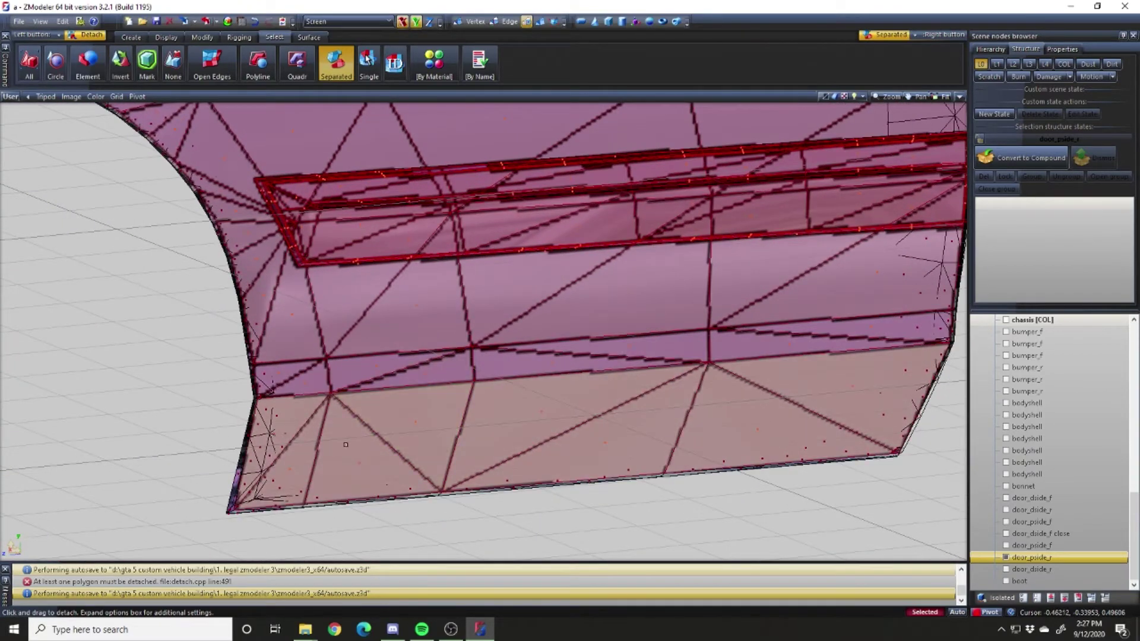
pyautogui.scroll(4, 309, 455)
pyautogui.scroll(-4, 309, 427)
pyautogui.scroll(6, 321, 249)
pyautogui.scroll(-5, 330, 279)
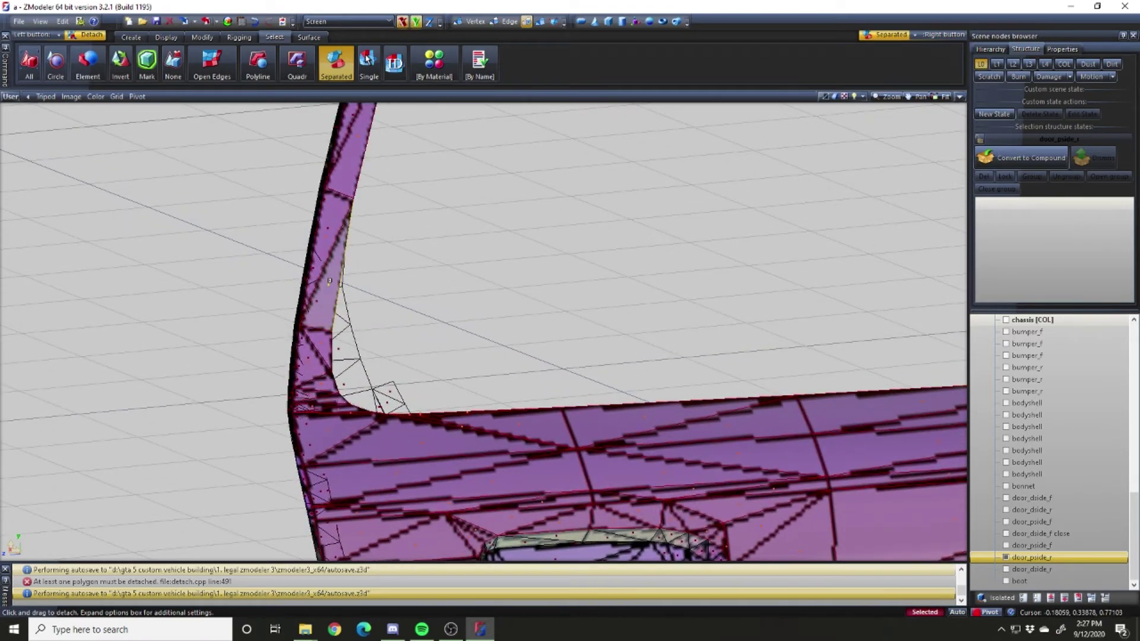
pyautogui.scroll(2, 499, 182)
pyautogui.scroll(3, 498, 182)
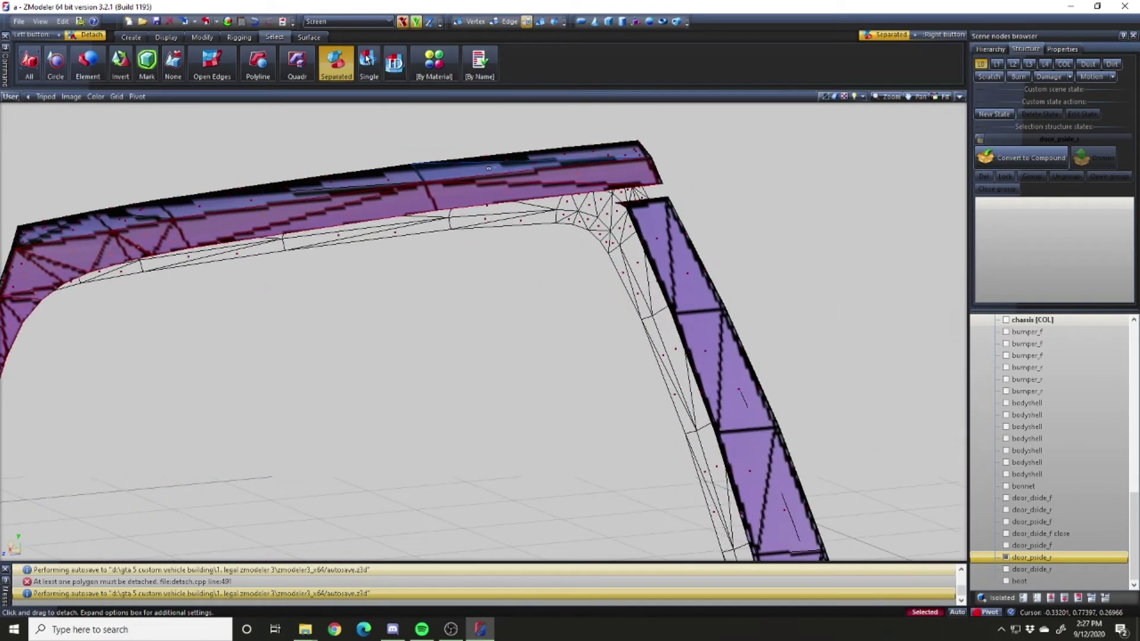
pyautogui.scroll(-5, 687, 287)
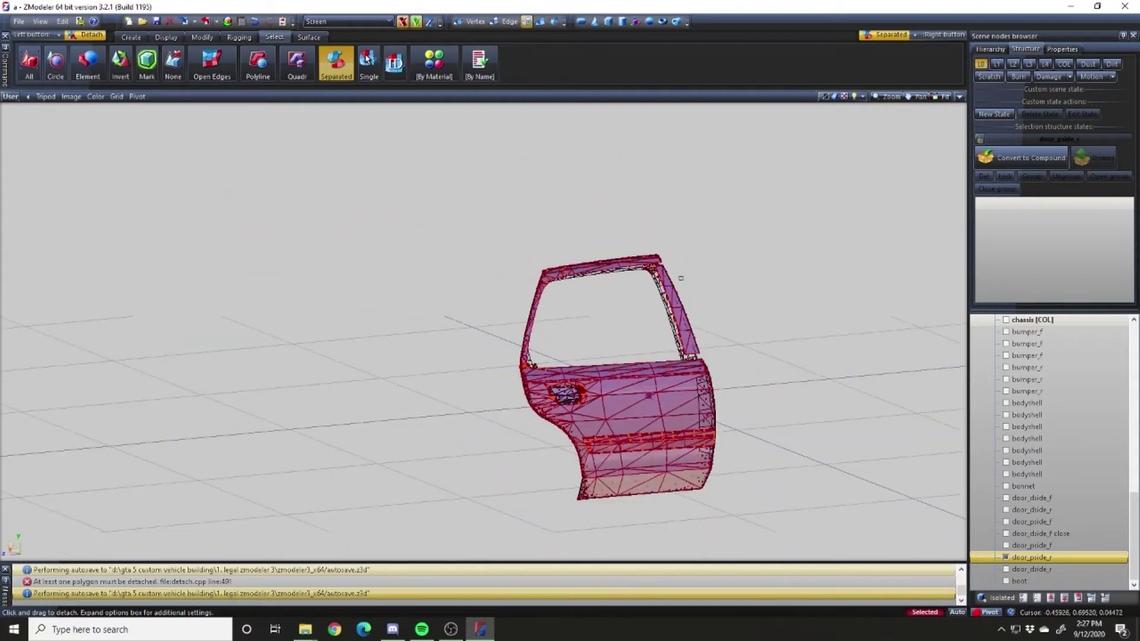
# Add the rear door's window pillar strip and door handle polygons to the selection
pyautogui.scroll(6, 652, 334)
pyautogui.scroll(2, 652, 333)
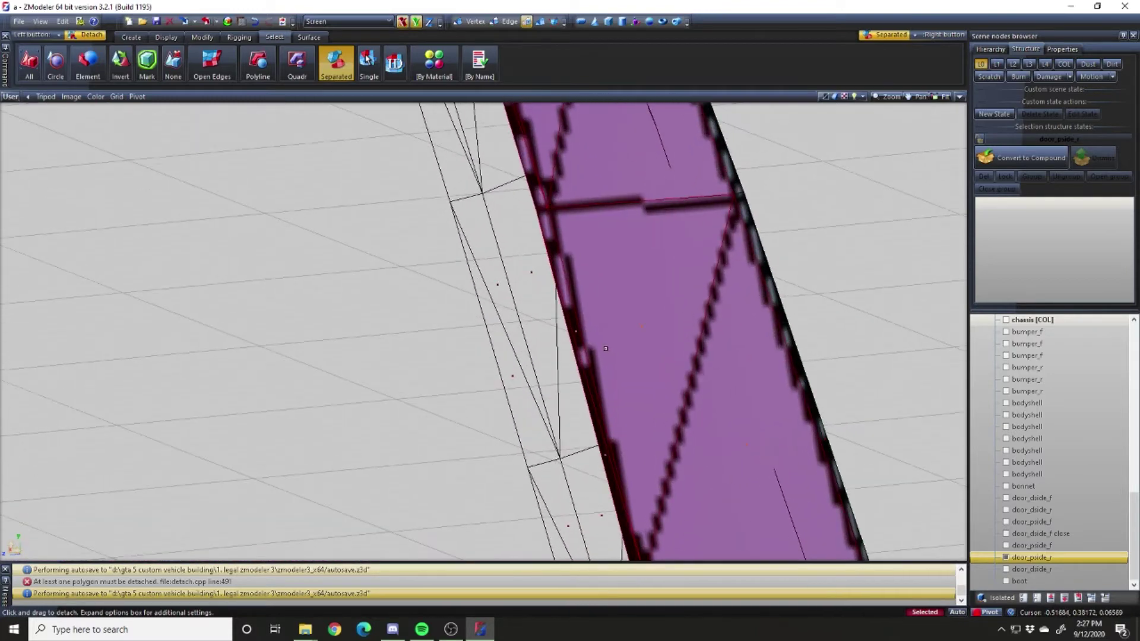
pyautogui.scroll(-6, 606, 348)
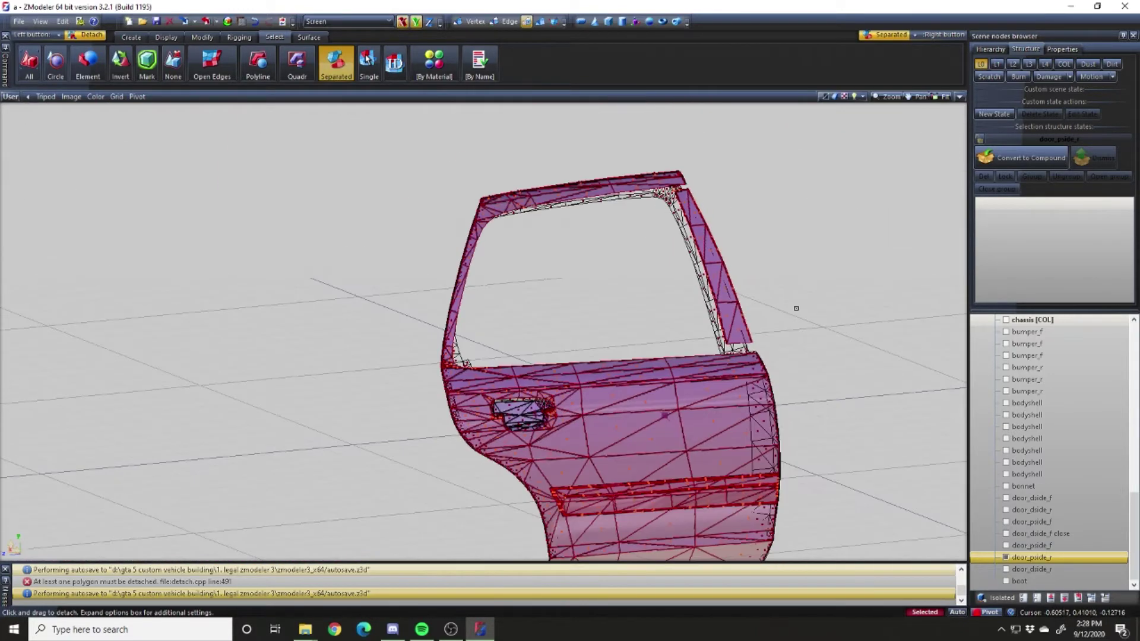
pyautogui.scroll(8, 574, 403)
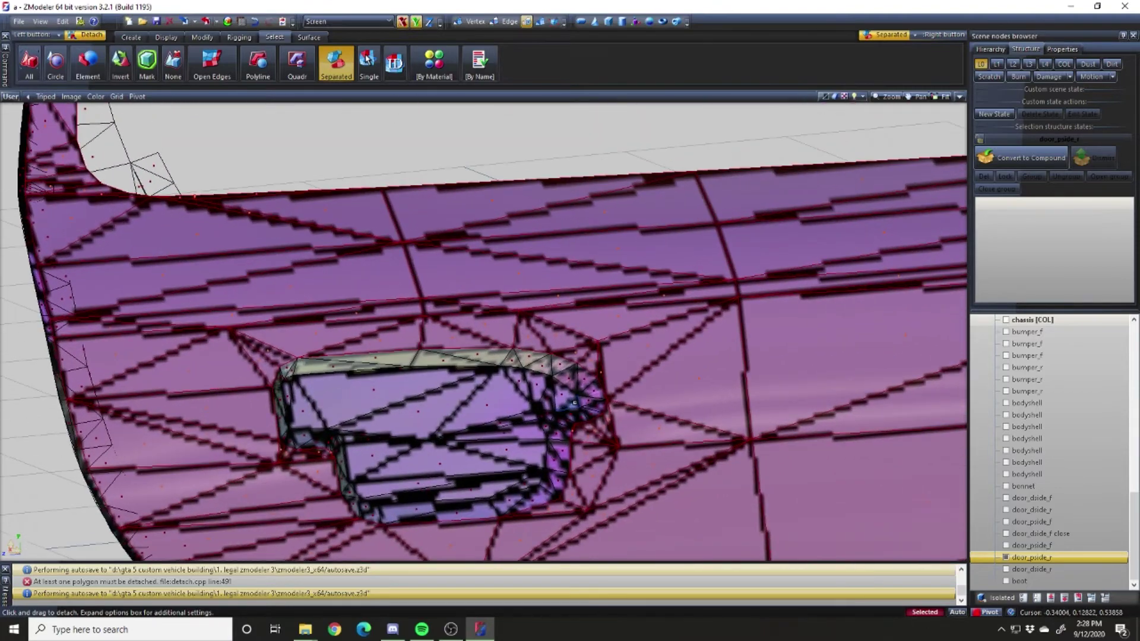
pyautogui.click(487, 424)
# Try detaching the selected outer polygons of door_pside_r, hide them to check for missed faces, and undo the detach
pyautogui.scroll(-8, 487, 423)
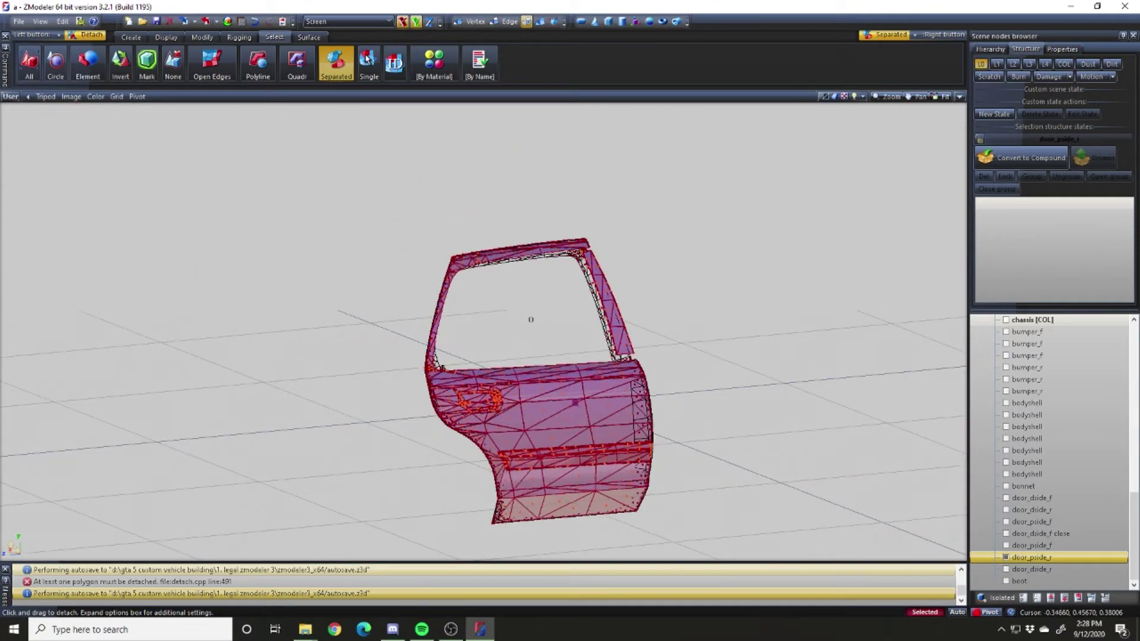
pyautogui.click(1005, 581)
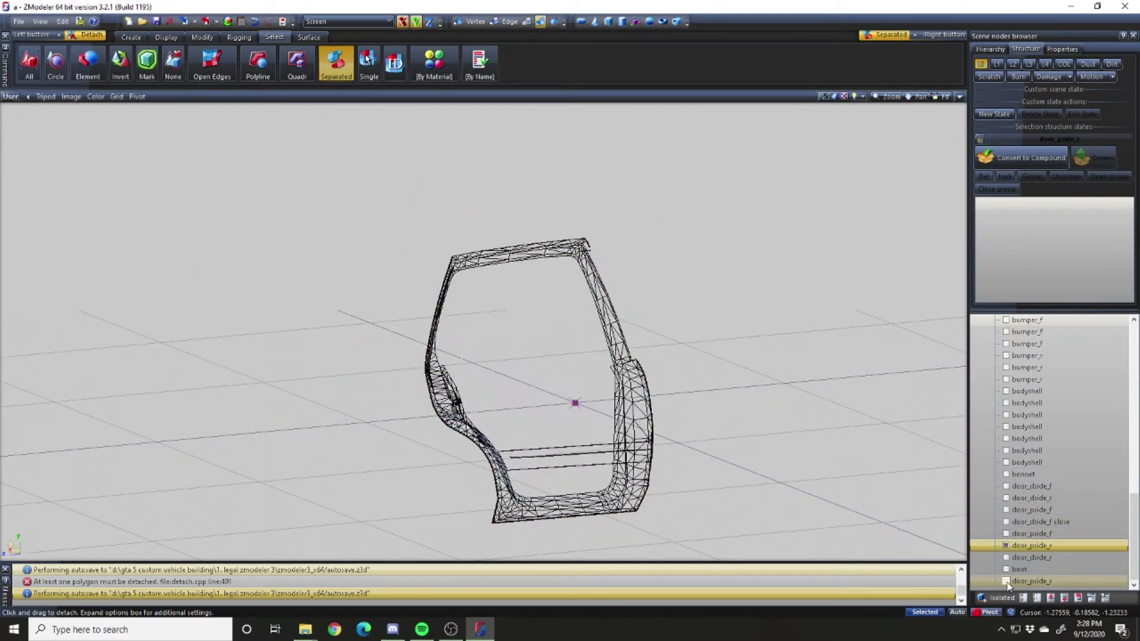
pyautogui.moveTo(957, 569); pyautogui.dragTo(558, 447, button='middle')
pyautogui.scroll(5, 543, 449)
pyautogui.hotkey('ctrl', 'z')
# Add the missed narrow polygons along the rear door's trim strip to the selection
pyautogui.press('3')
pyautogui.scroll(3, 478, 383)
pyautogui.press('space')
pyautogui.scroll(5, 531, 333)
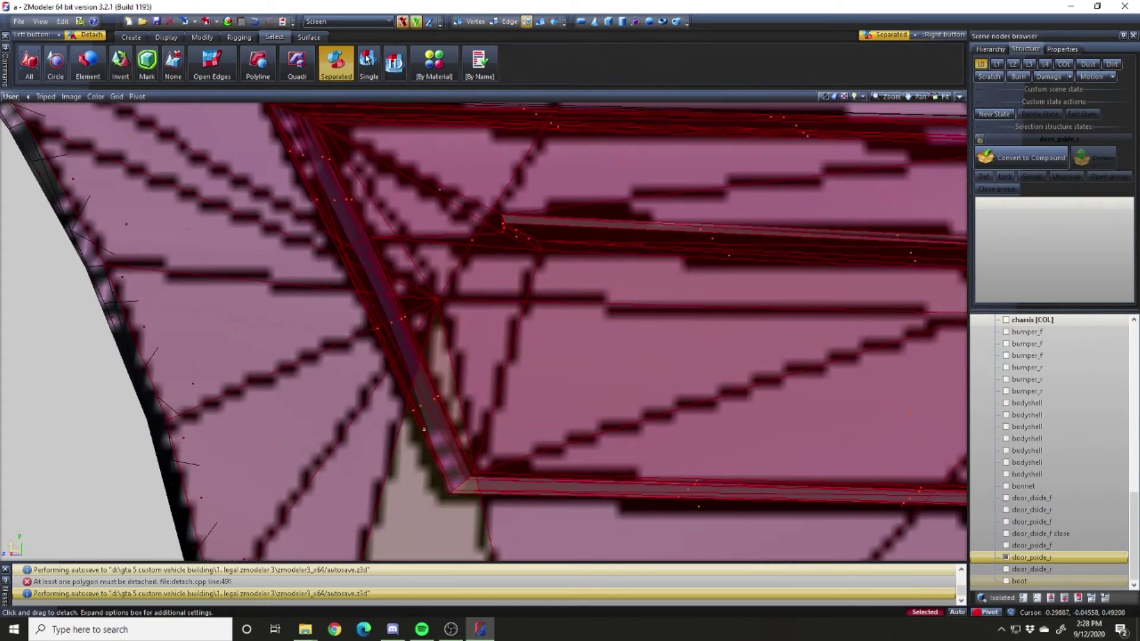
# Detach the selected outer polygons of door_pside_r, hide the detached piece and inspect the remaining inner frame
pyautogui.scroll(-5, 411, 411)
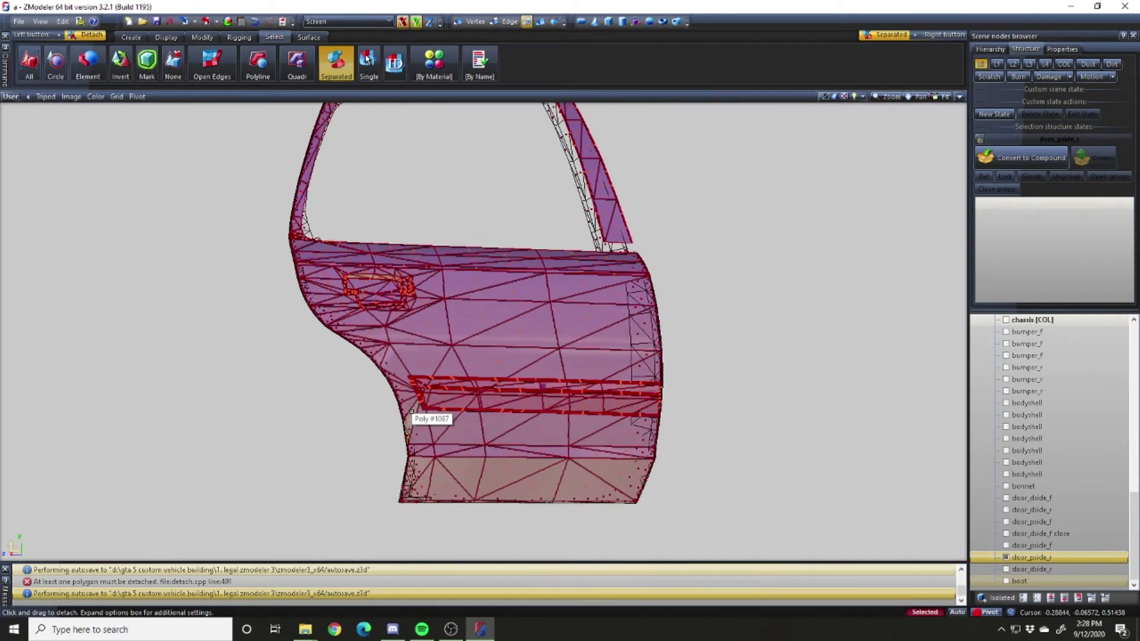
pyautogui.click(264, 436)
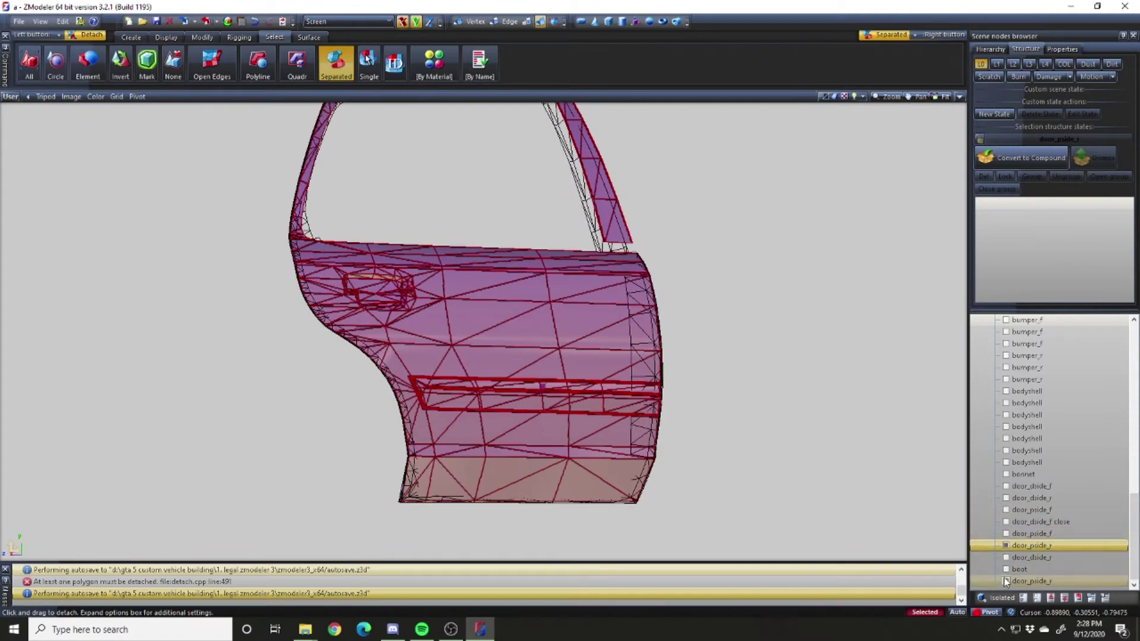
pyautogui.click(1004, 580)
pyautogui.moveTo(927, 535); pyautogui.dragTo(775, 458, button='middle')
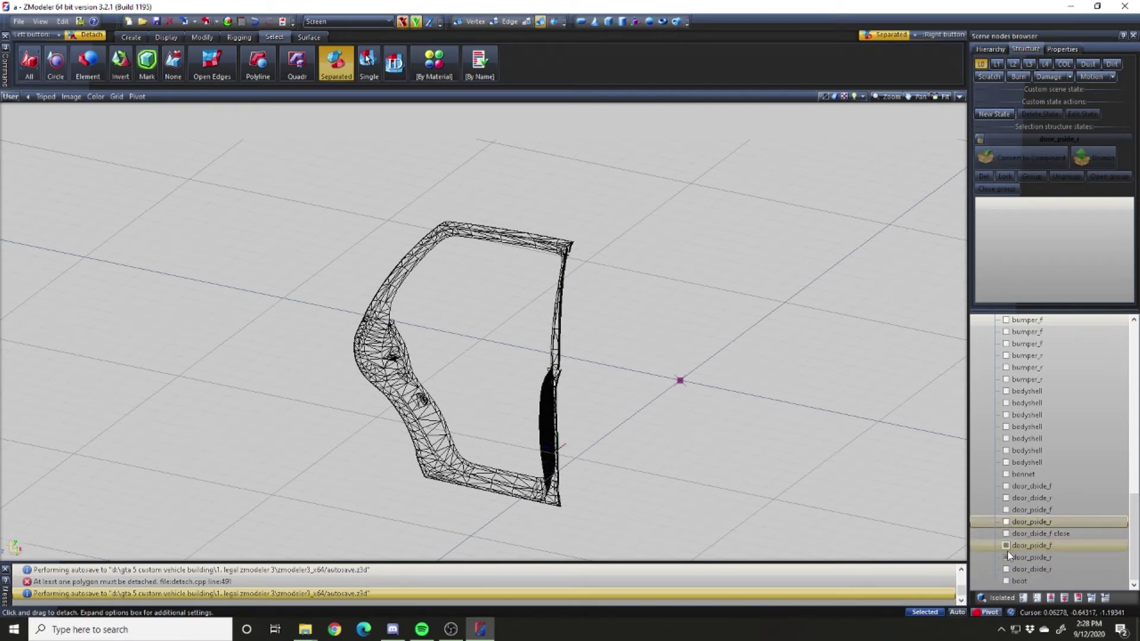
# Hide the remaining door parts and show only the boot, viewed from its rear side
pyautogui.click(1007, 550)
pyautogui.click(1007, 553)
pyautogui.click(1006, 549)
pyautogui.click(1007, 580)
pyautogui.scroll(-3, 584, 426)
pyautogui.scroll(2, 584, 426)
pyautogui.moveTo(584, 431); pyautogui.dragTo(617, 415, button='middle')
pyautogui.scroll(4, 618, 416)
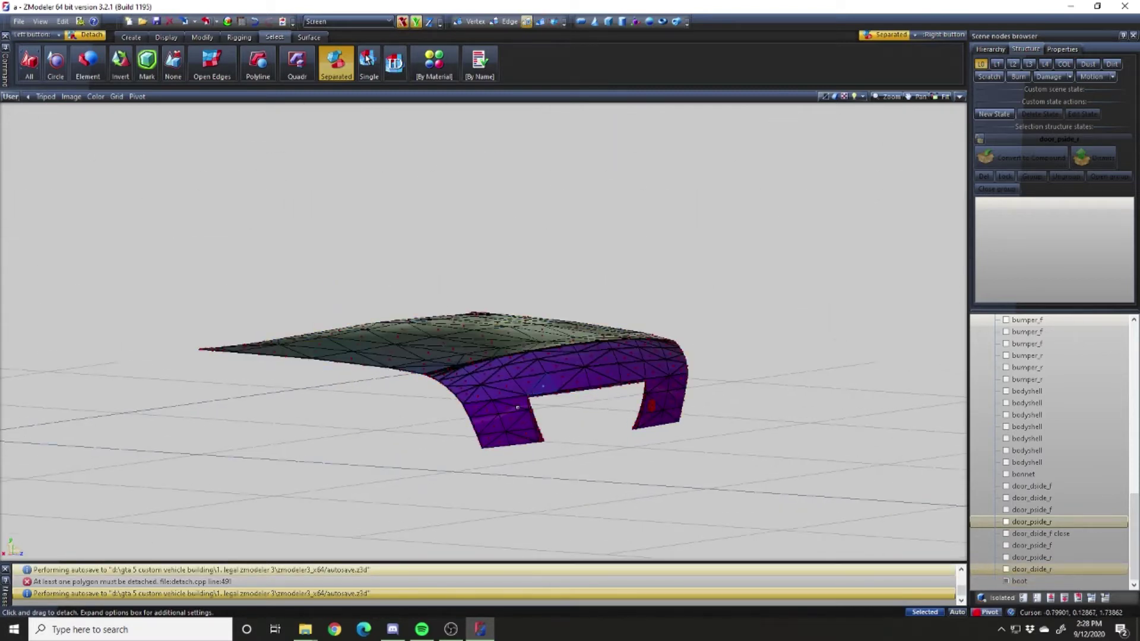
# Switch to the four-view layout and use Quadr selection in the Left view to select the boot's rear face polygons
pyautogui.hotkey('alt', 'w')
pyautogui.click(296, 63)
pyautogui.moveTo(701, 249); pyautogui.dragTo(665, 245, button='middle')
pyautogui.scroll(5, 256, 383)
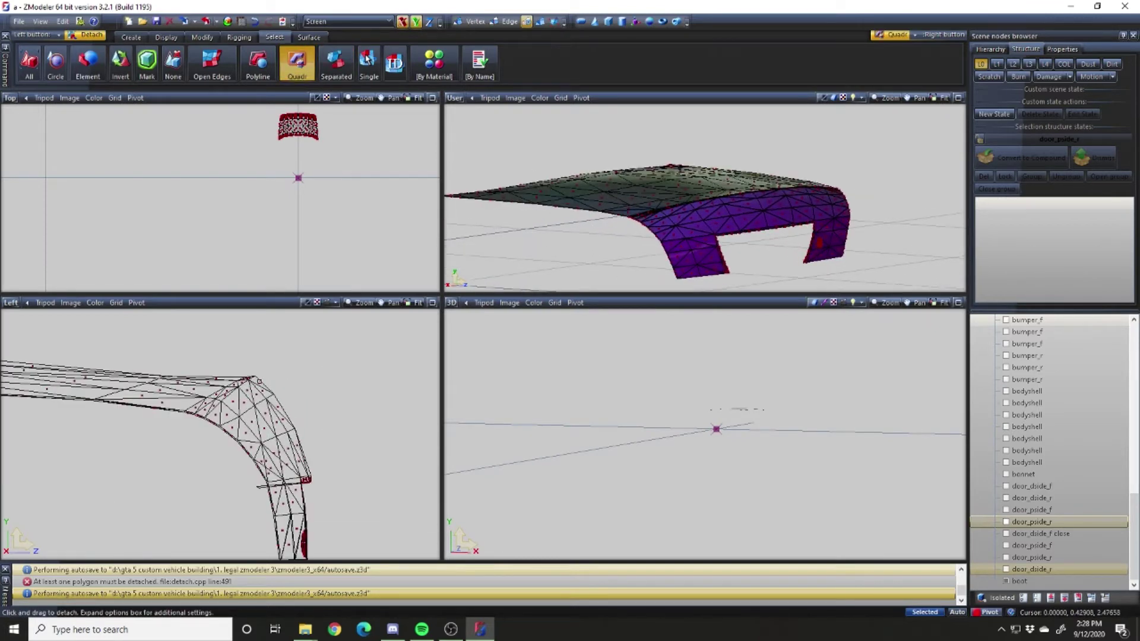
pyautogui.moveTo(235, 360); pyautogui.dragTo(323, 528)
pyautogui.scroll(-2, 338, 440)
pyautogui.moveTo(279, 473); pyautogui.dragTo(364, 534)
pyautogui.scroll(2, 285, 440)
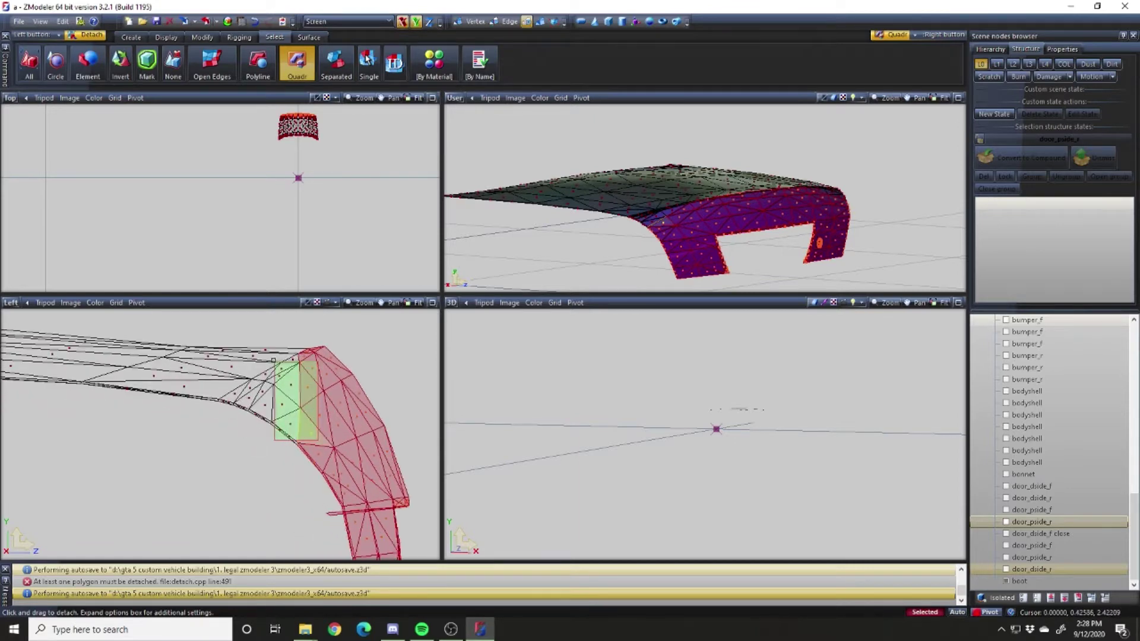
# Extend the boot's polygon selection to the remaining faces along the upper fold
pyautogui.moveTo(273, 360); pyautogui.dragTo(275, 360)
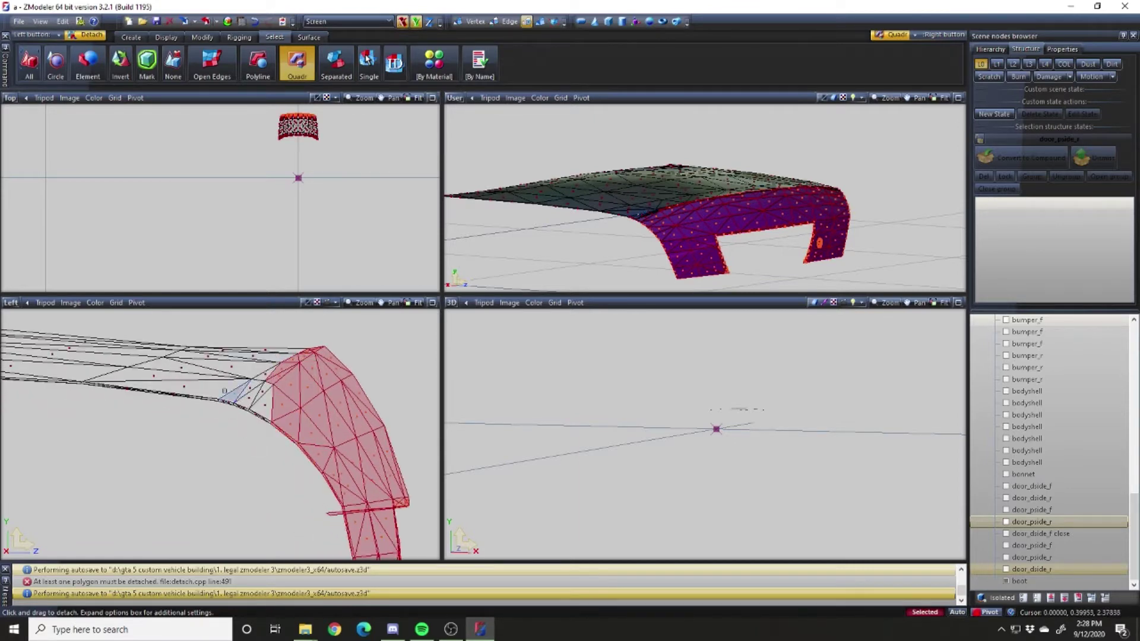
pyautogui.moveTo(313, 452); pyautogui.dragTo(315, 453)
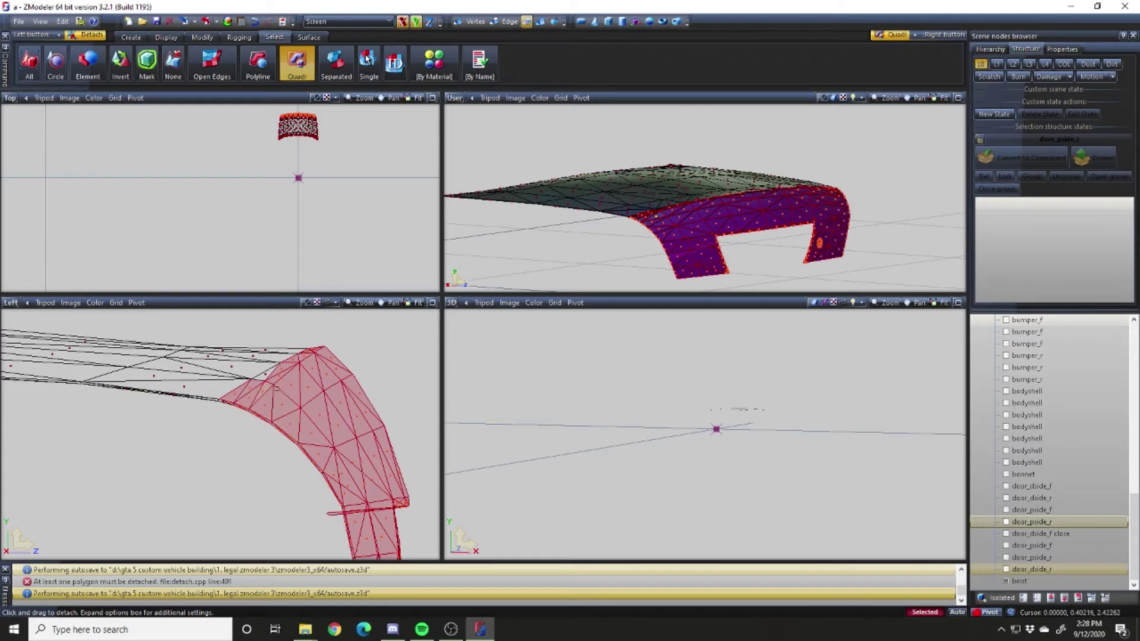
pyautogui.scroll(-1, 313, 409)
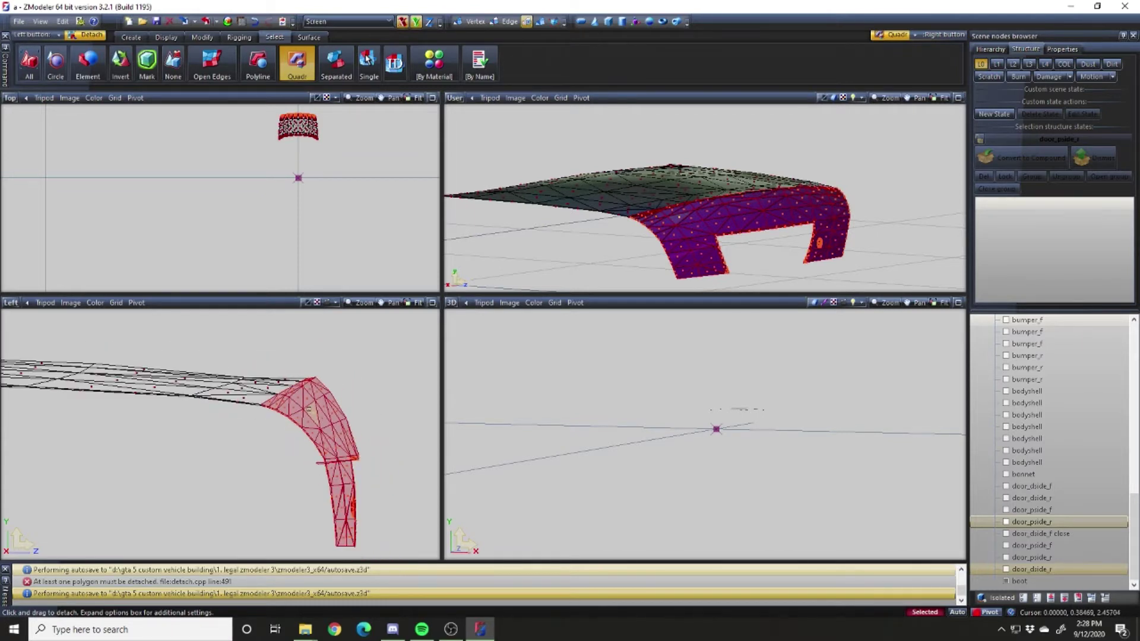
# Try to detach the boot's selected rear polygons and hide the detached piece to check the cut edge
pyautogui.moveTo(203, 363); pyautogui.dragTo(399, 474, button='right')
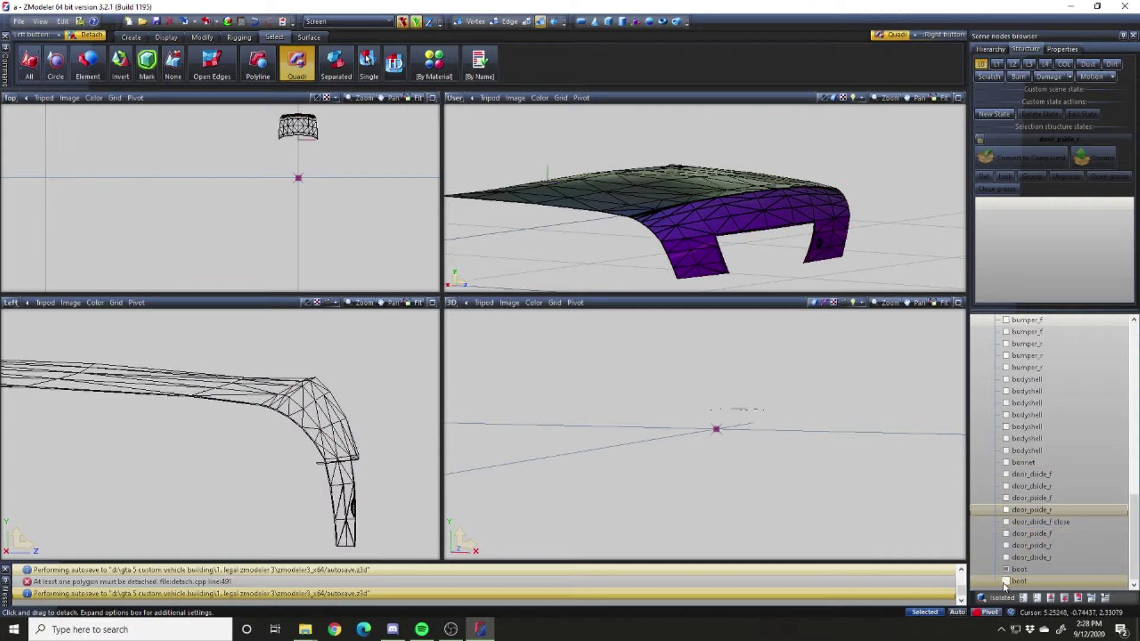
pyautogui.click(1002, 582)
pyautogui.moveTo(855, 250)
pyautogui.mouseDown(button='middle')
pyautogui.moveTo(842, 226)
pyautogui.moveTo(826, 246)
pyautogui.moveTo(754, 258)
pyautogui.mouseUp(button='middle')
pyautogui.moveTo(663, 261); pyautogui.dragTo(658, 262, button='middle')
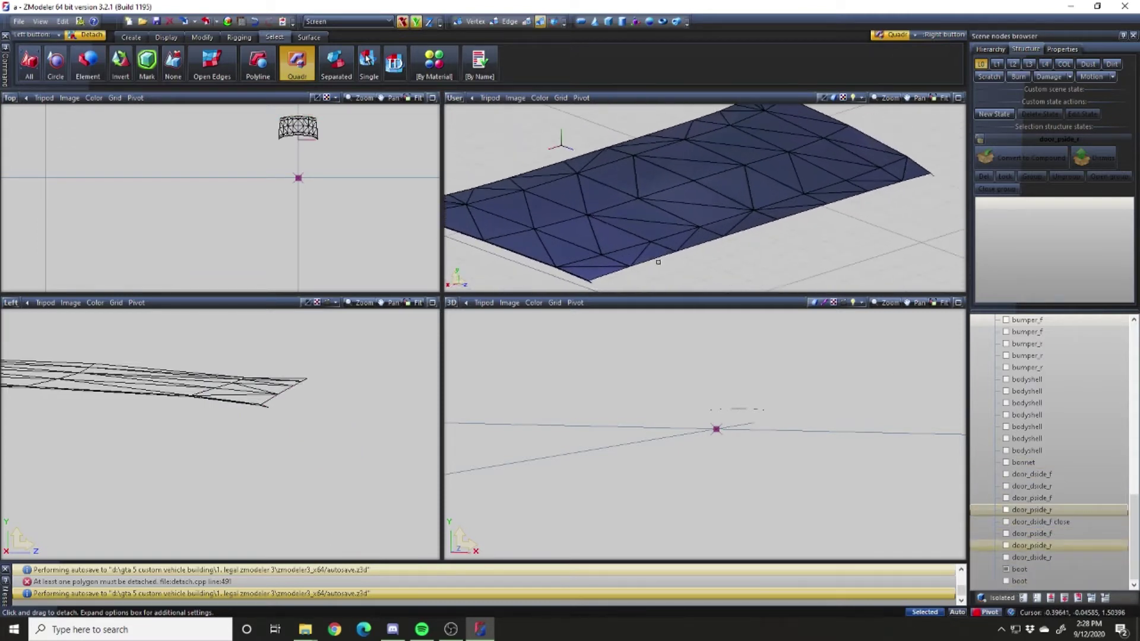
# Detach the boot's selected rear face polygons, including the faces along the fold, into a separate object
pyautogui.scroll(5, 333, 392)
pyautogui.click(321, 410)
pyautogui.moveTo(321, 411); pyautogui.dragTo(344, 406)
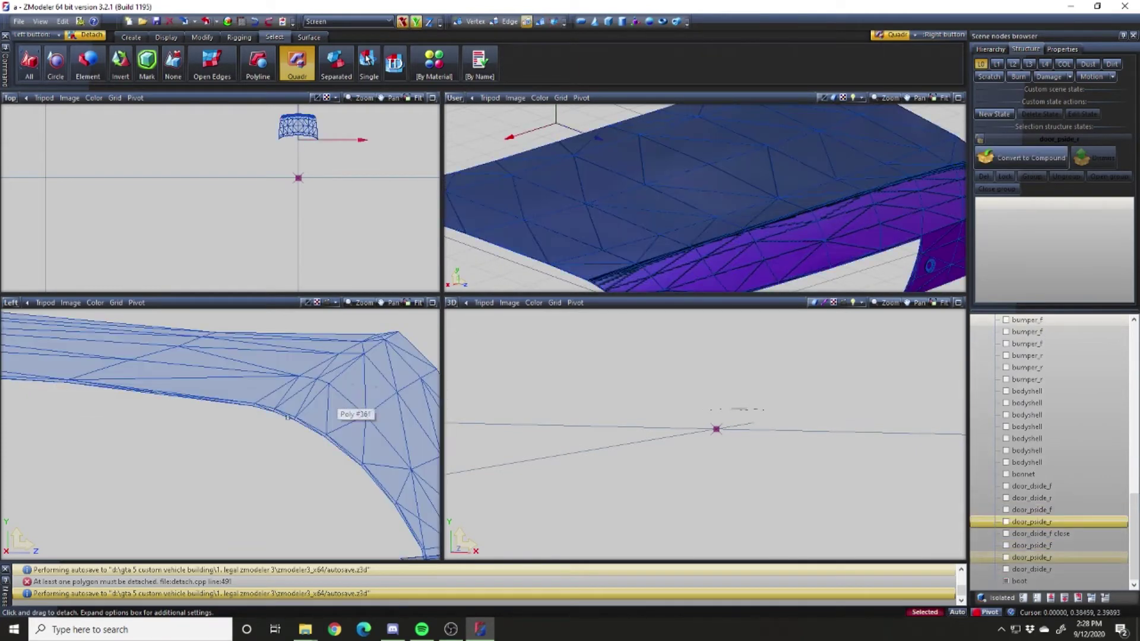
pyautogui.press('4')
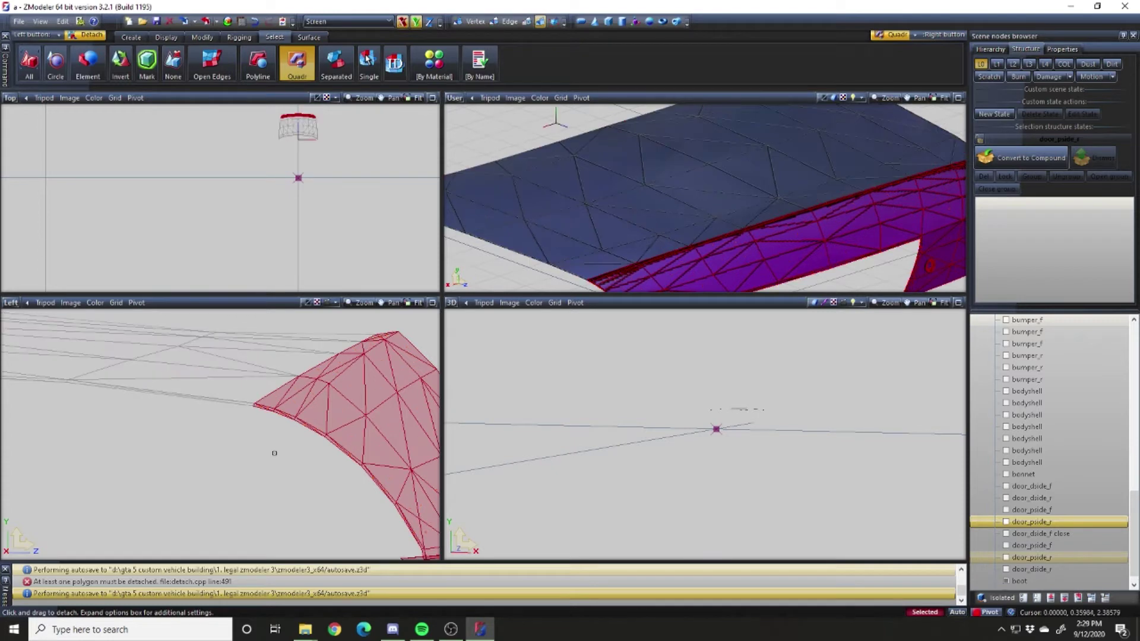
pyautogui.scroll(-6, 275, 454)
pyautogui.moveTo(229, 392); pyautogui.dragTo(469, 588, button='right')
pyautogui.scroll(-1, 1027, 572)
# Move both boot parts directly beneath the bonnet in the scene nodes list and hide them
pyautogui.click(1022, 569)
pyautogui.keyDown('ctrl'); pyautogui.click(1022, 578); pyautogui.keyUp('ctrl')
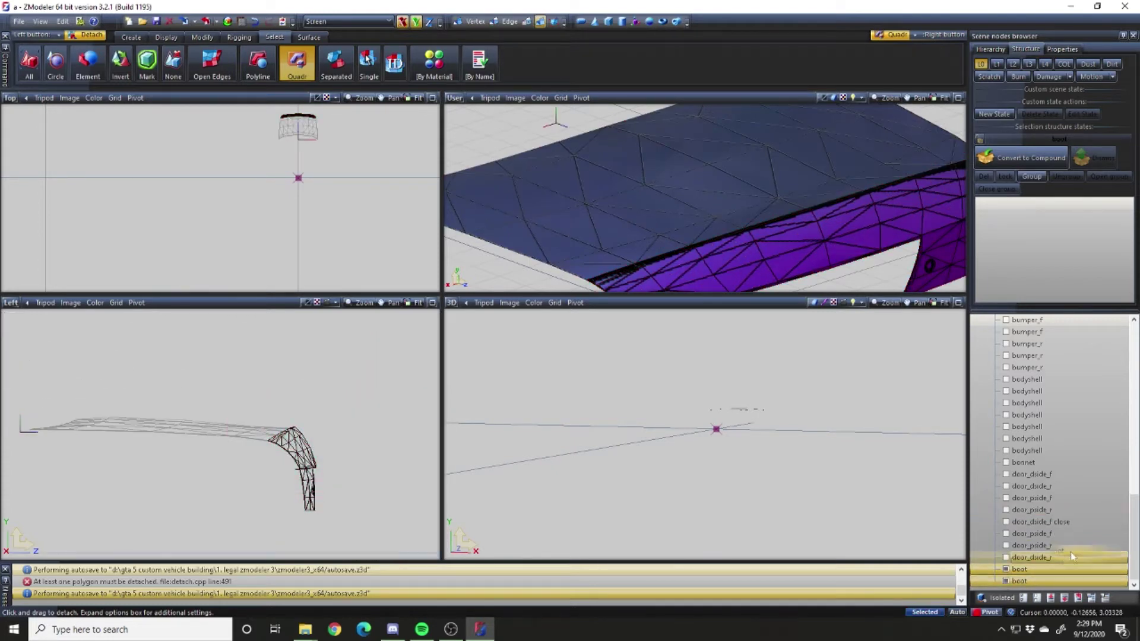
pyautogui.moveTo(1075, 520); pyautogui.dragTo(1066, 470)
pyautogui.click(1007, 475)
pyautogui.click(1007, 486)
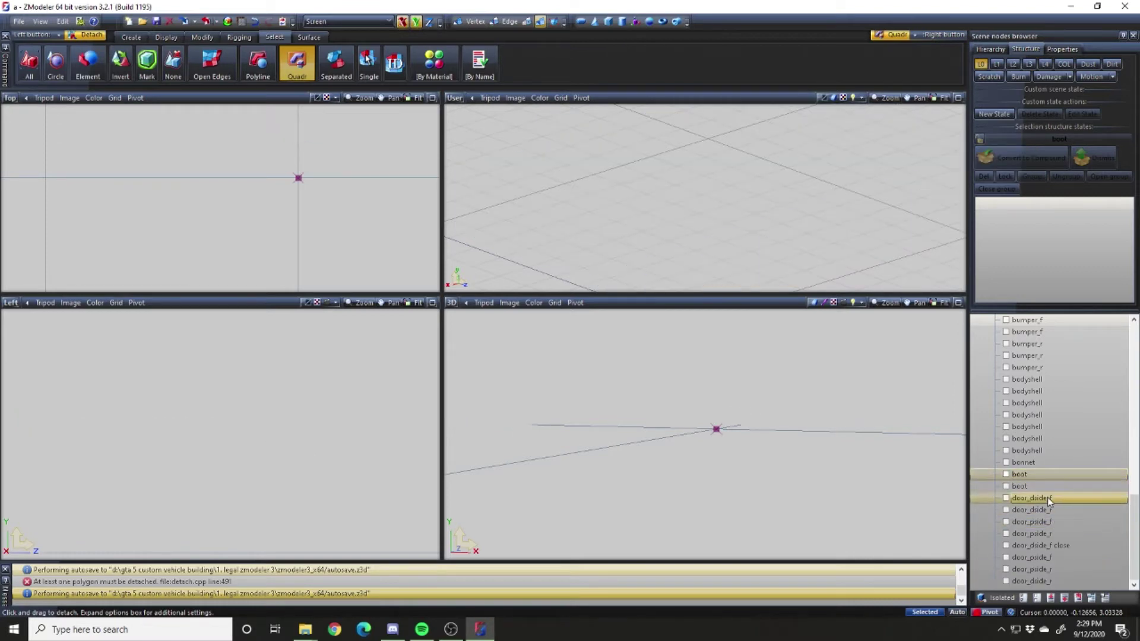
# Check the last four door parts, from door_dside_f close to door_dside_r, by showing each and hiding them again
pyautogui.click(1069, 546)
pyautogui.press('space')
pyautogui.press('Down')
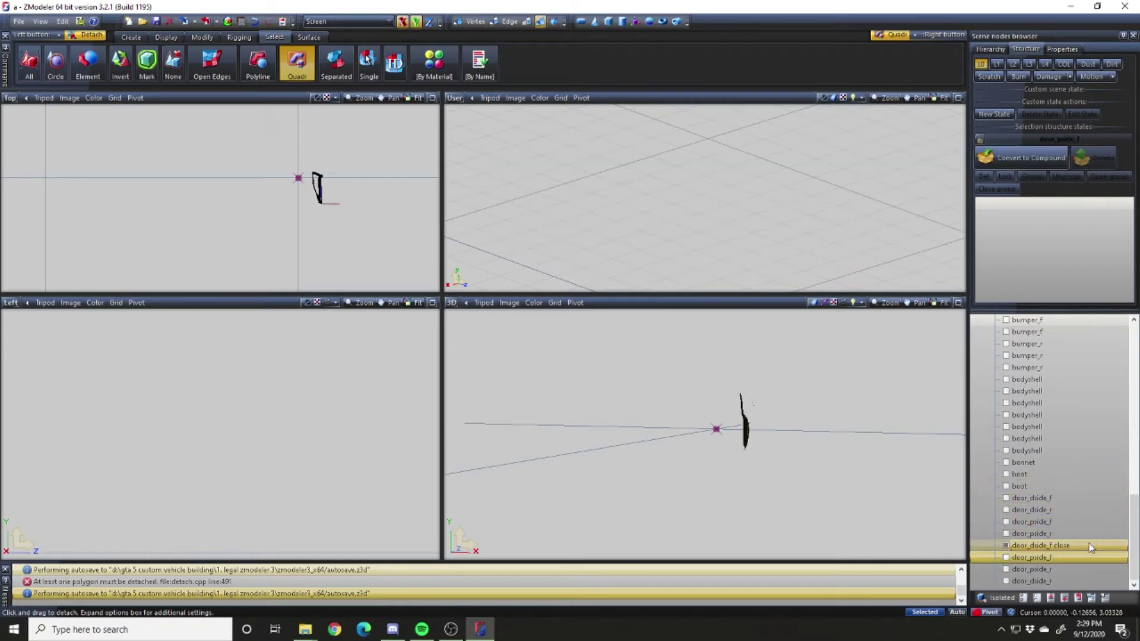
pyautogui.press('space')
pyautogui.press('Down')
pyautogui.press('space')
pyautogui.press('Down')
pyautogui.press('space')
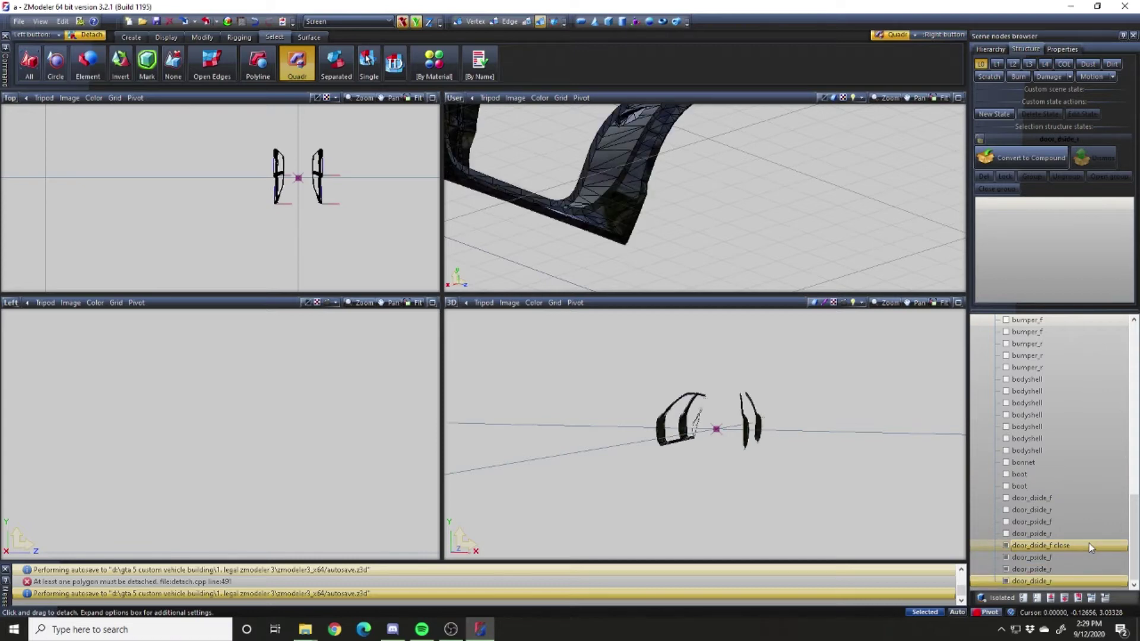
pyautogui.press('space')
pyautogui.press('Up')
pyautogui.press('space')
pyautogui.press('Up')
pyautogui.press('space')
pyautogui.press('Up')
pyautogui.press('space')
# Check the two boot parts by briefly toggling the visibility of each one
pyautogui.press('Up')
pyautogui.press('Up')
pyautogui.press('Up')
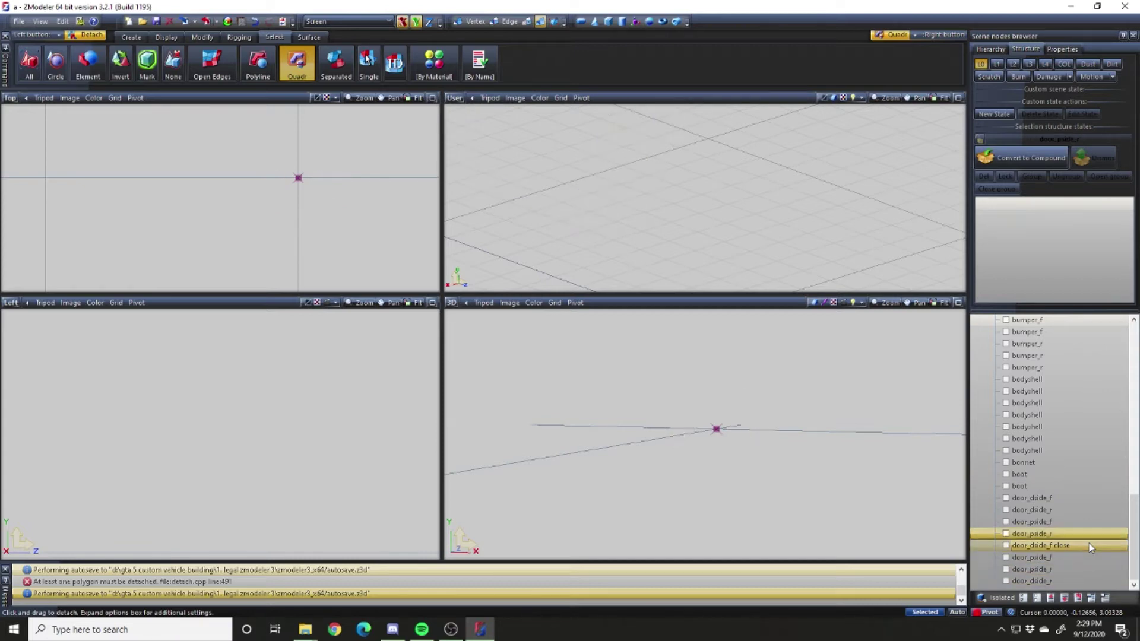
pyautogui.press('Up')
pyautogui.press('Up')
pyautogui.press('space')
pyautogui.press('space')
pyautogui.press('Up')
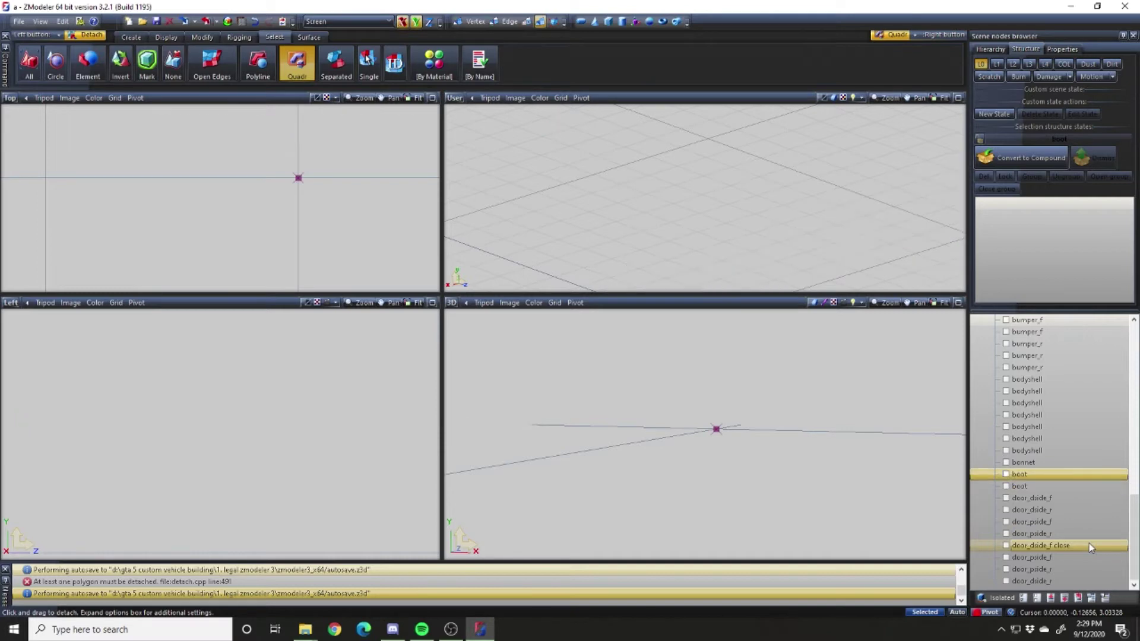
pyautogui.press('space')
pyautogui.press('space')
# Show all the body parts from the first bumper_f to the last door_dside_r and clear their polygon selections
pyautogui.scroll(4, 1080, 501)
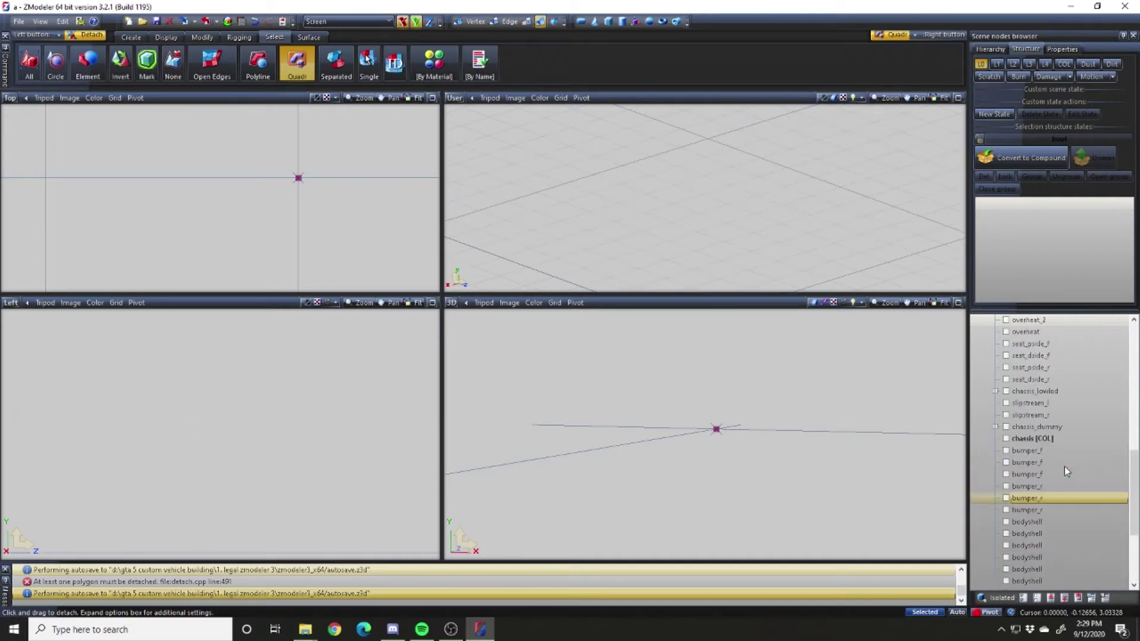
pyautogui.click(1060, 451)
pyautogui.scroll(-4, 1045, 535)
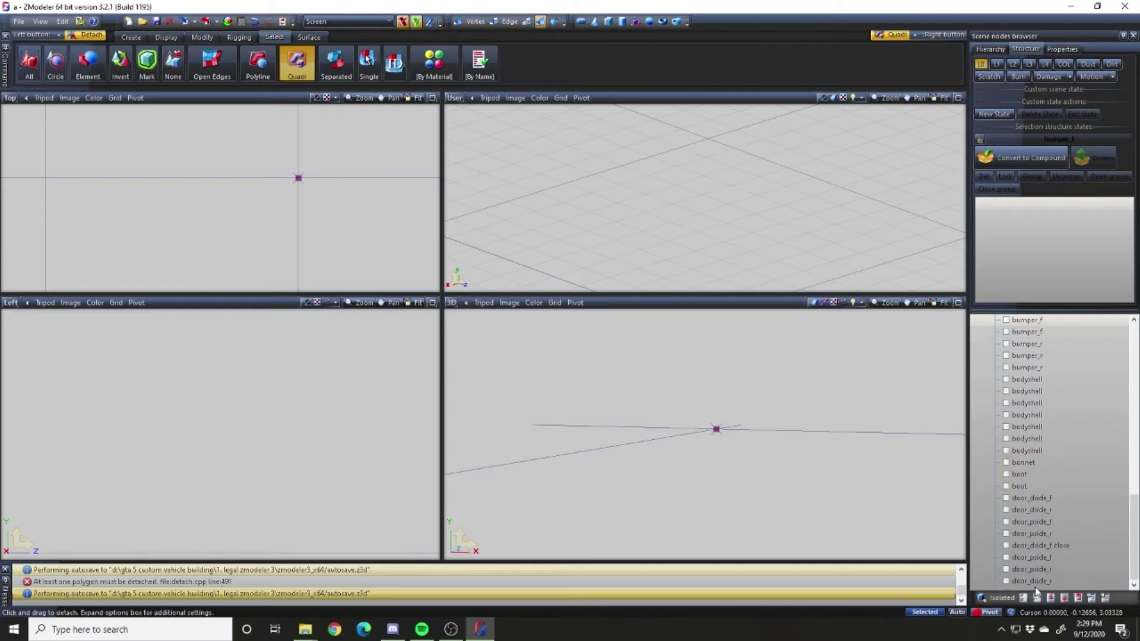
pyautogui.keyDown('shift'); pyautogui.click(1018, 582); pyautogui.keyUp('shift')
pyautogui.click(1005, 581)
pyautogui.scroll(-2, 194, 218)
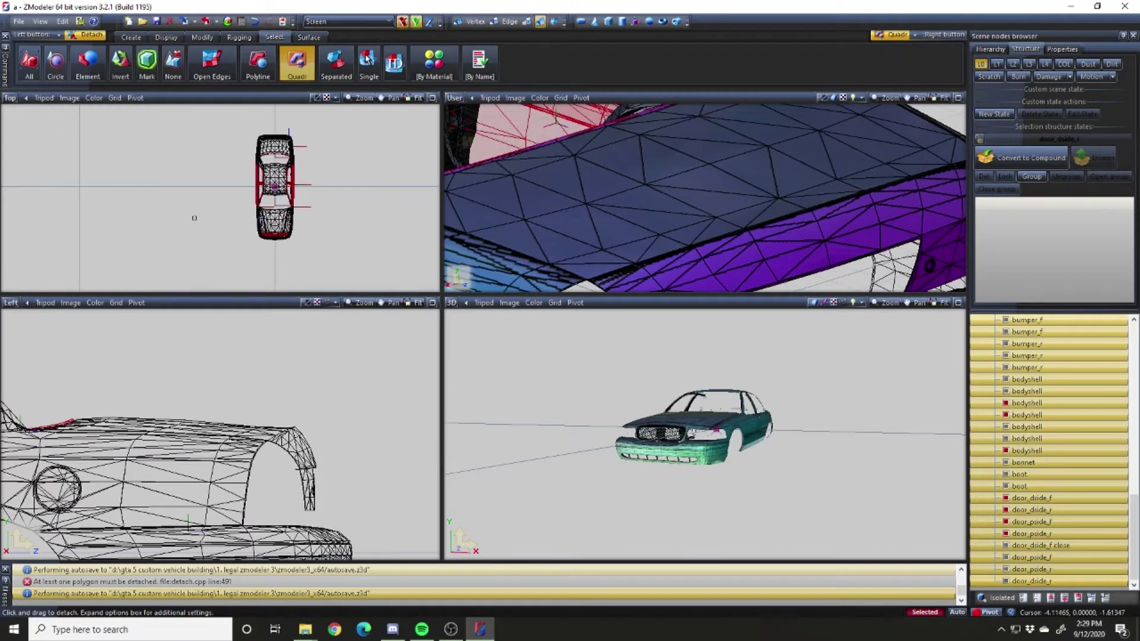
pyautogui.keyDown('ctrl'); pyautogui.moveTo(177, 256); pyautogui.dragTo(357, 106, button='right'); pyautogui.keyUp('ctrl')
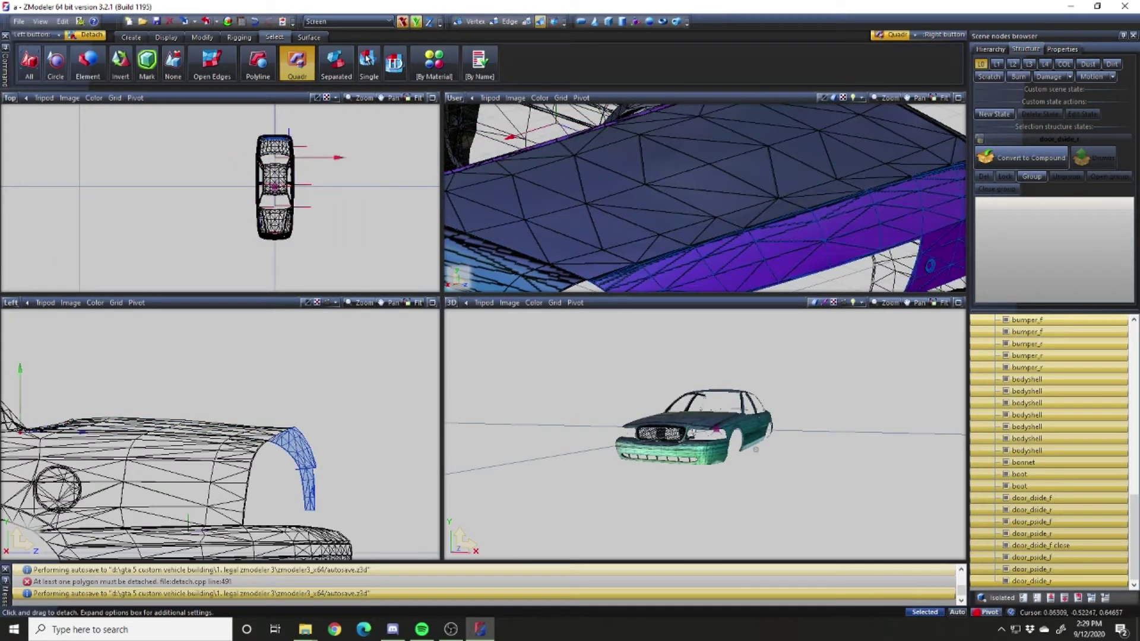
# Hide all the parts and go through the bodyshell pieces to isolate the front grille
pyautogui.click(1036, 597)
pyautogui.click(1033, 403)
pyautogui.press('space')
pyautogui.press('Up')
pyautogui.press('space')
pyautogui.press('space')
pyautogui.press('Up')
pyautogui.press('Down')
pyautogui.press('Down')
pyautogui.press('Down')
pyautogui.press('Down')
pyautogui.press('space')
pyautogui.press('Up')
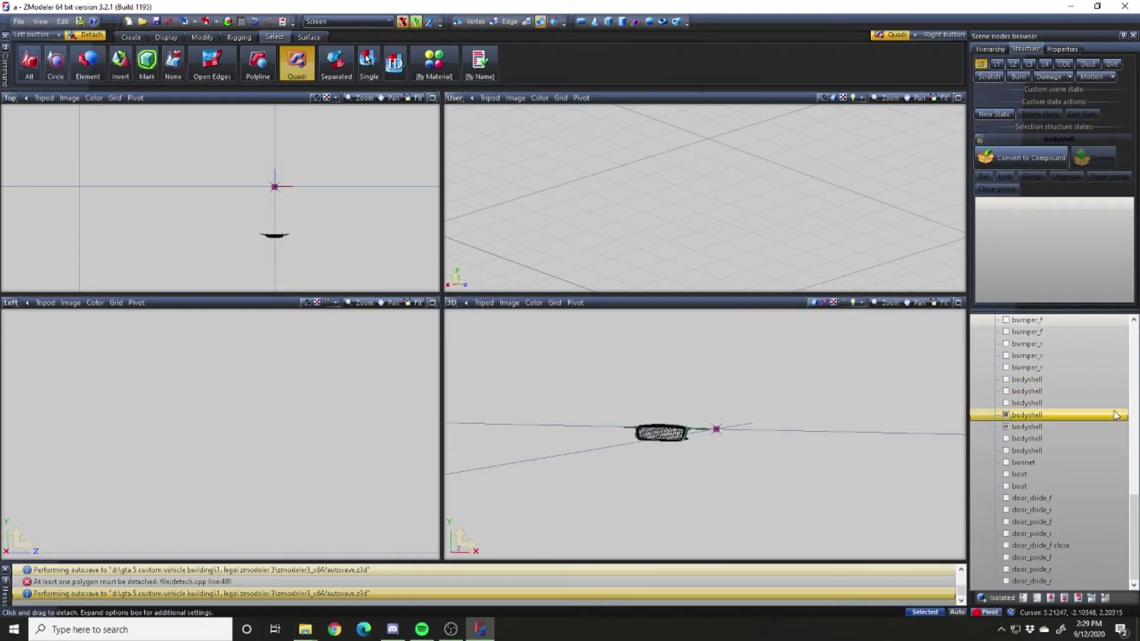
# Select the front grille in the Top view and assign it the black material that uses the vehicle_detail2 shader
pyautogui.click(236, 22)
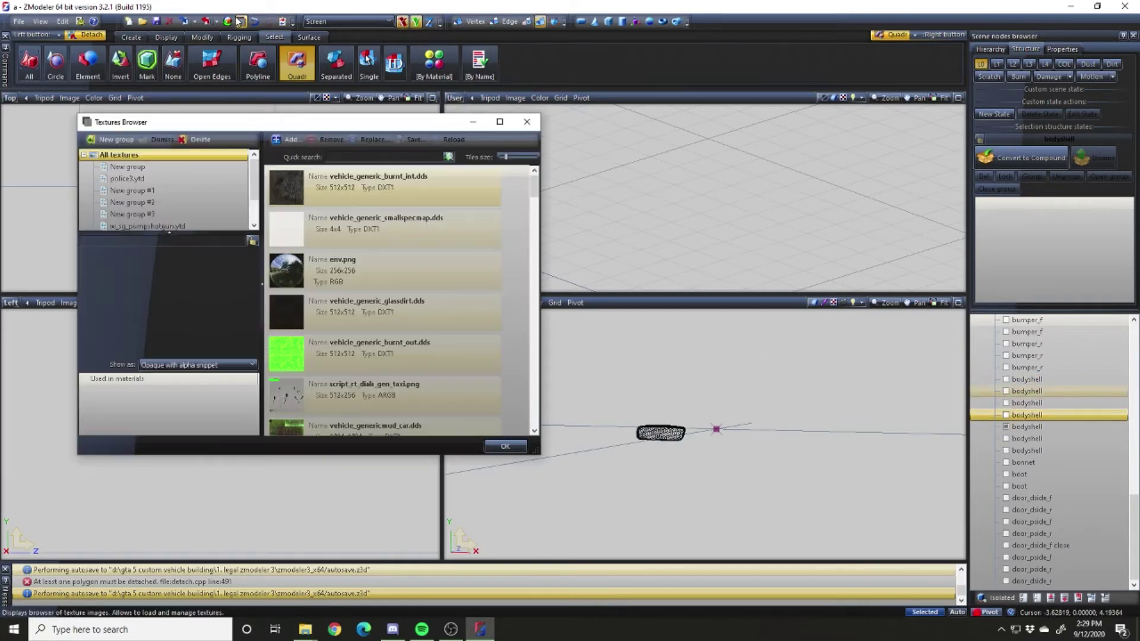
pyautogui.click(235, 20)
pyautogui.moveTo(310, 156); pyautogui.dragTo(628, 123)
pyautogui.moveTo(226, 221); pyautogui.dragTo(334, 262)
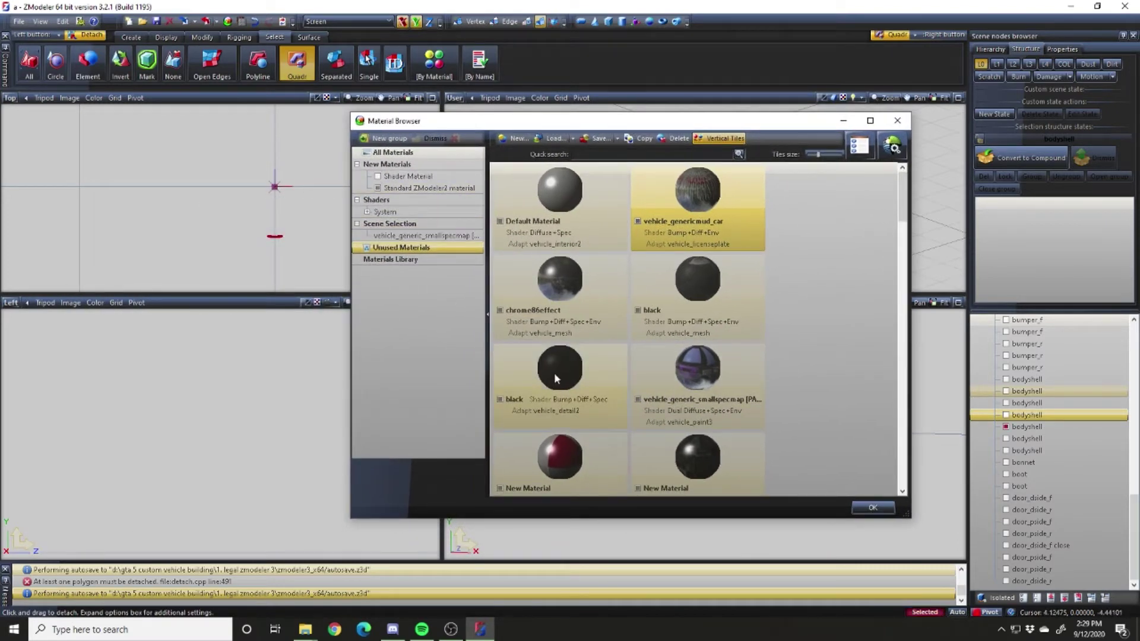
pyautogui.click(575, 376)
pyautogui.moveTo(502, 338); pyautogui.dragTo(433, 227)
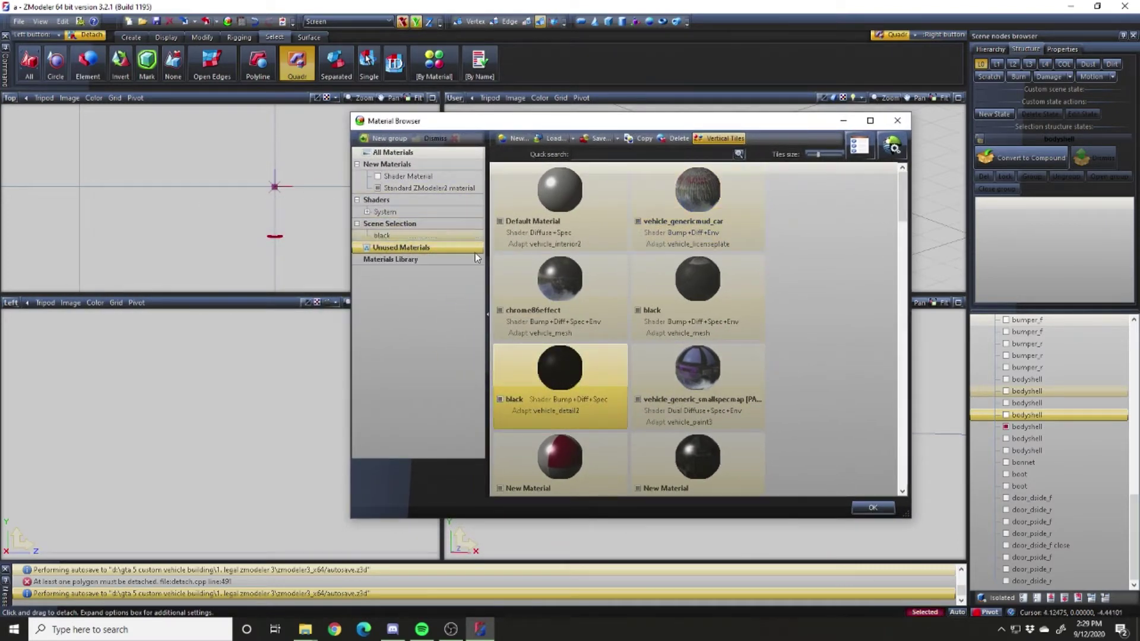
pyautogui.click(897, 121)
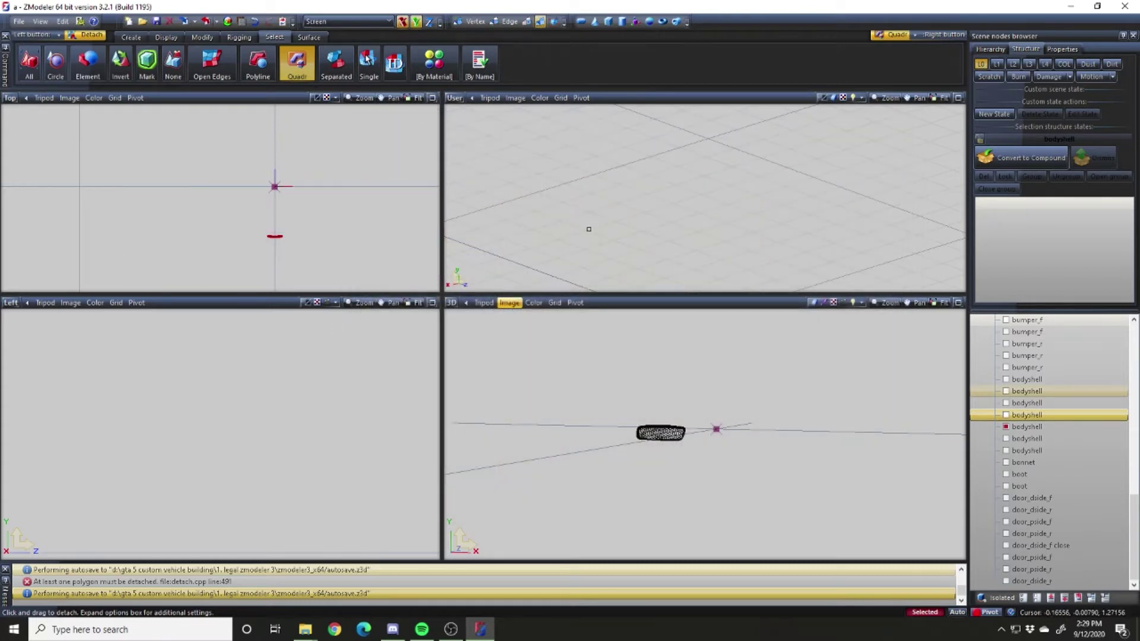
# Maximise the User view and attach the grille to the police chassis's main bodyshell object
pyautogui.moveTo(713, 202); pyautogui.dragTo(636, 217, button='middle')
pyautogui.hotkey('alt', 'w')
pyautogui.moveTo(398, 369); pyautogui.dragTo(517, 333, button='middle')
pyautogui.scroll(3, 517, 333)
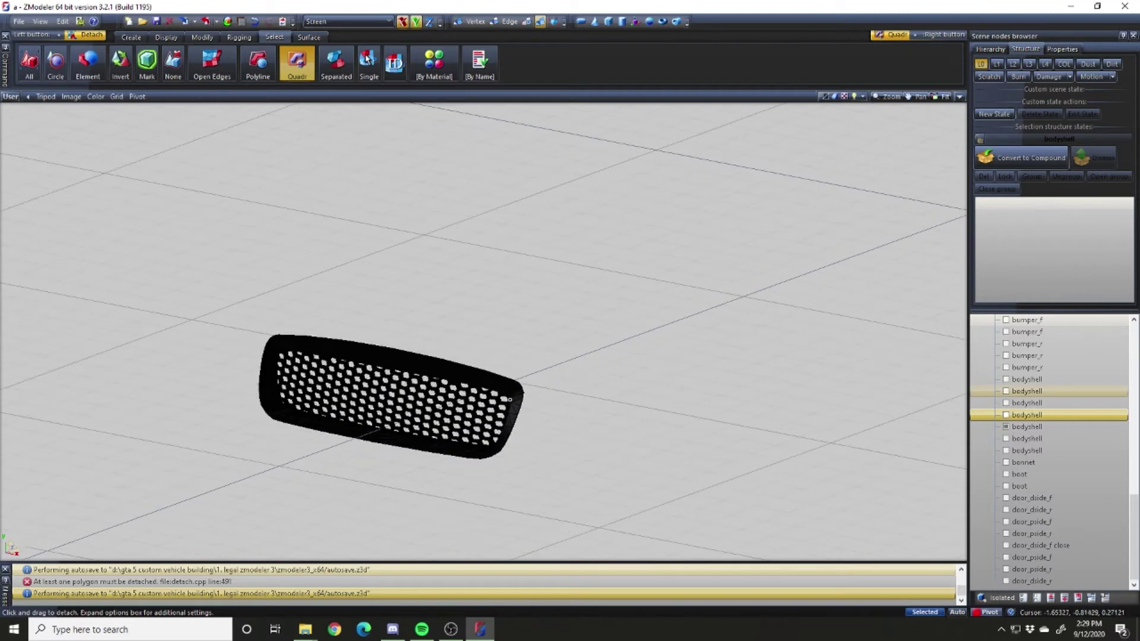
pyautogui.click(200, 36)
pyautogui.click(36, 62)
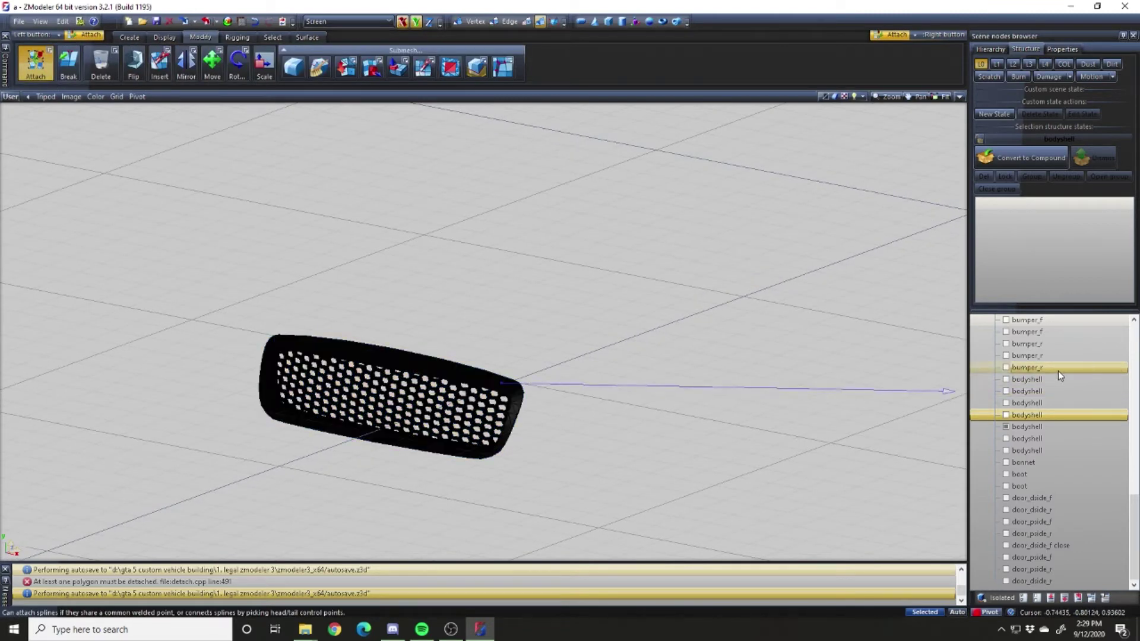
pyautogui.scroll(5, 1033, 410)
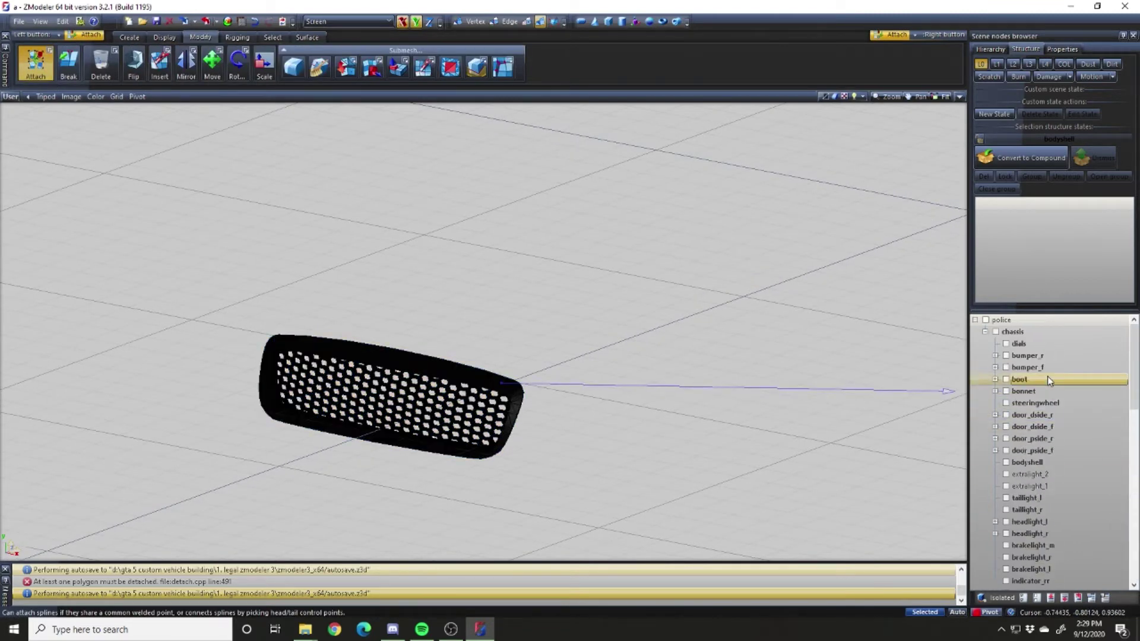
pyautogui.click(1005, 461)
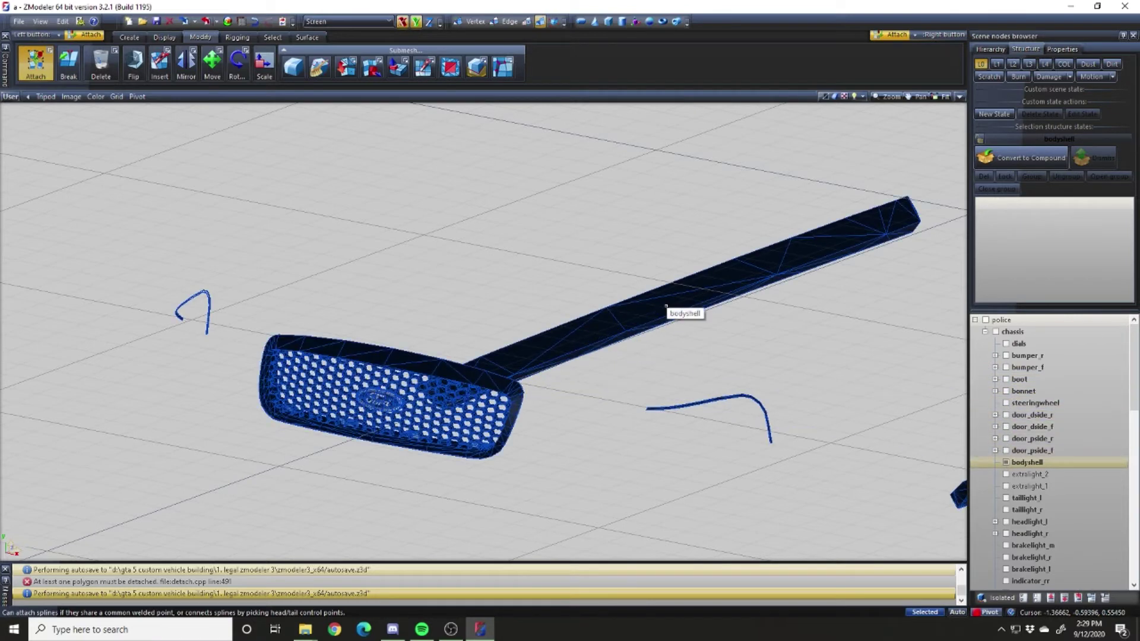
# Inspect the combined bodyshell with its attached grille and hide it
pyautogui.scroll(-4, 666, 307)
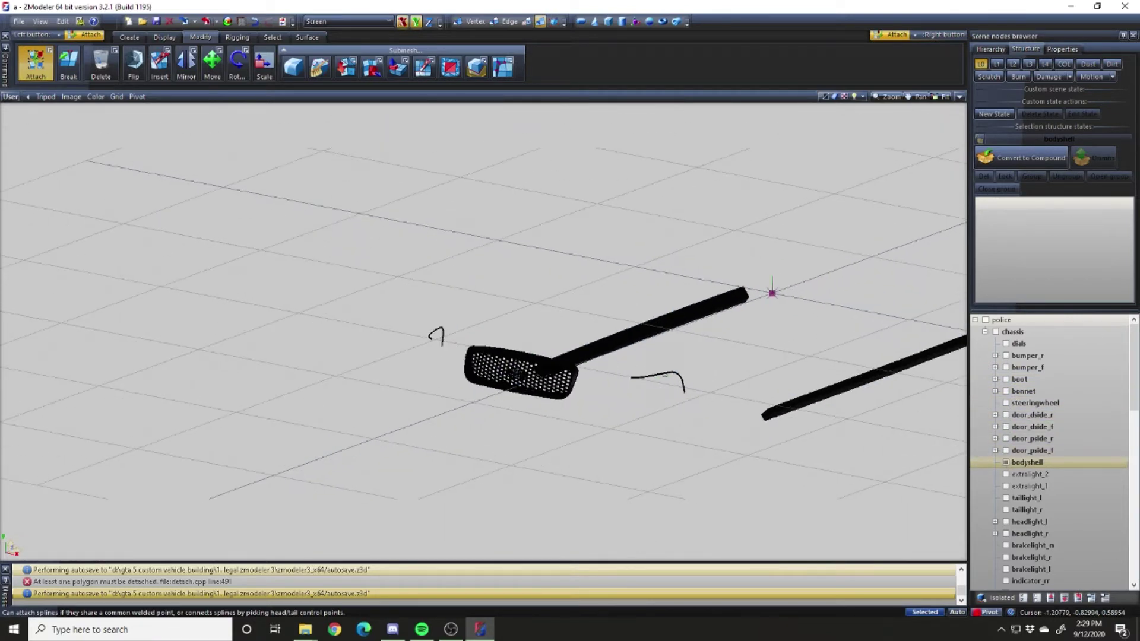
pyautogui.scroll(-3, 665, 415)
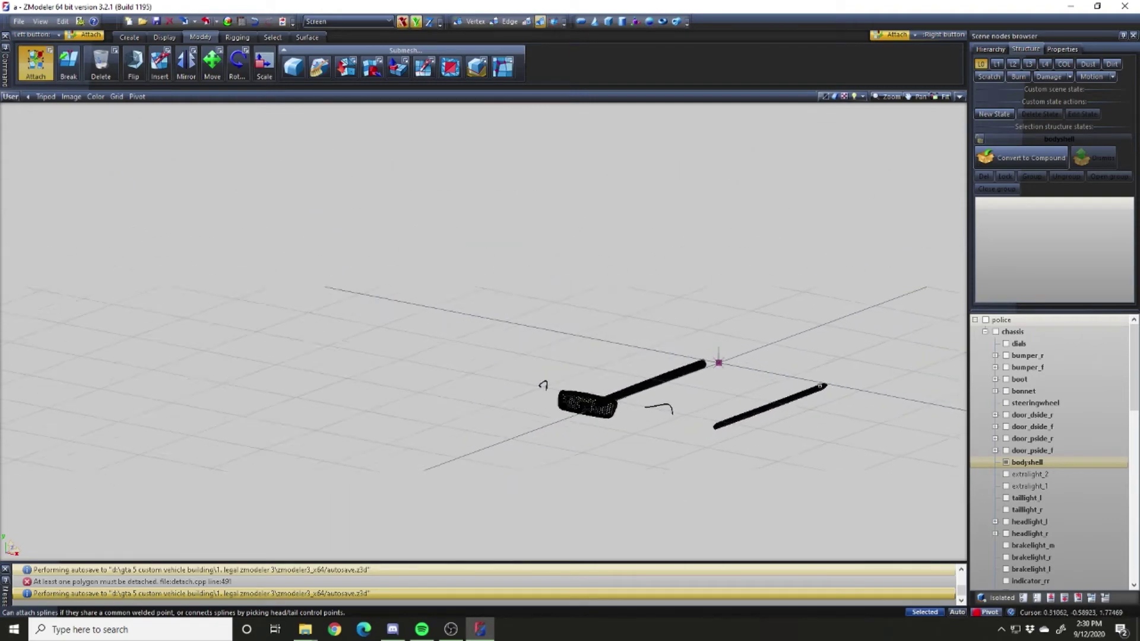
pyautogui.scroll(3, 614, 426)
pyautogui.scroll(6, 459, 356)
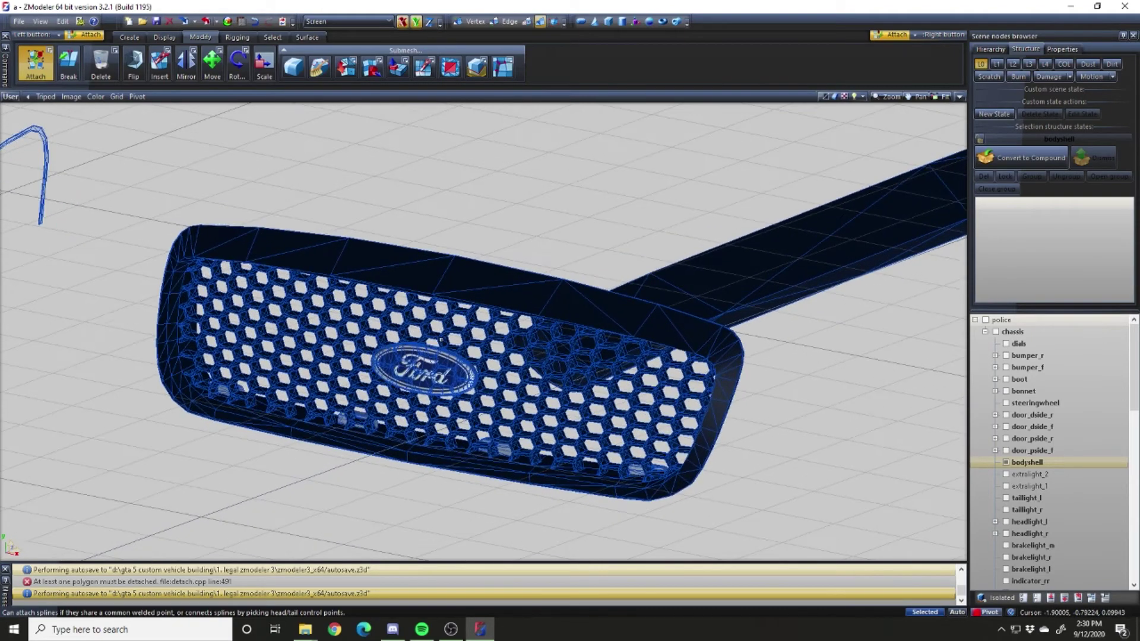
pyautogui.scroll(-6, 390, 362)
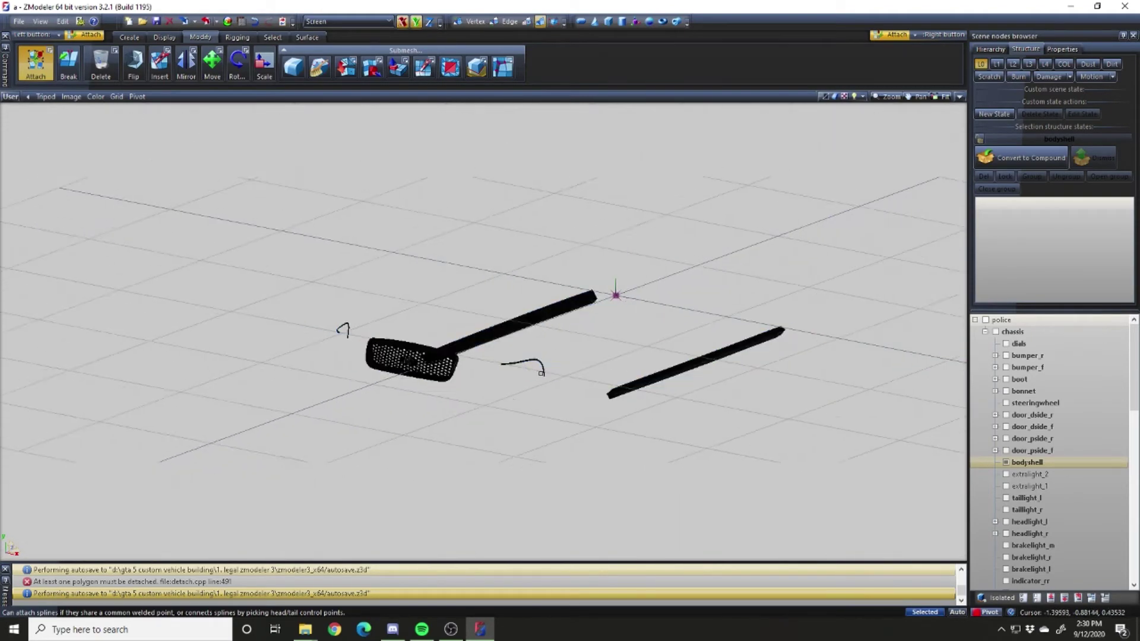
pyautogui.click(1006, 462)
# Set Move as the main tool and Quadr selection as the secondary tool
pyautogui.scroll(-5, 1060, 433)
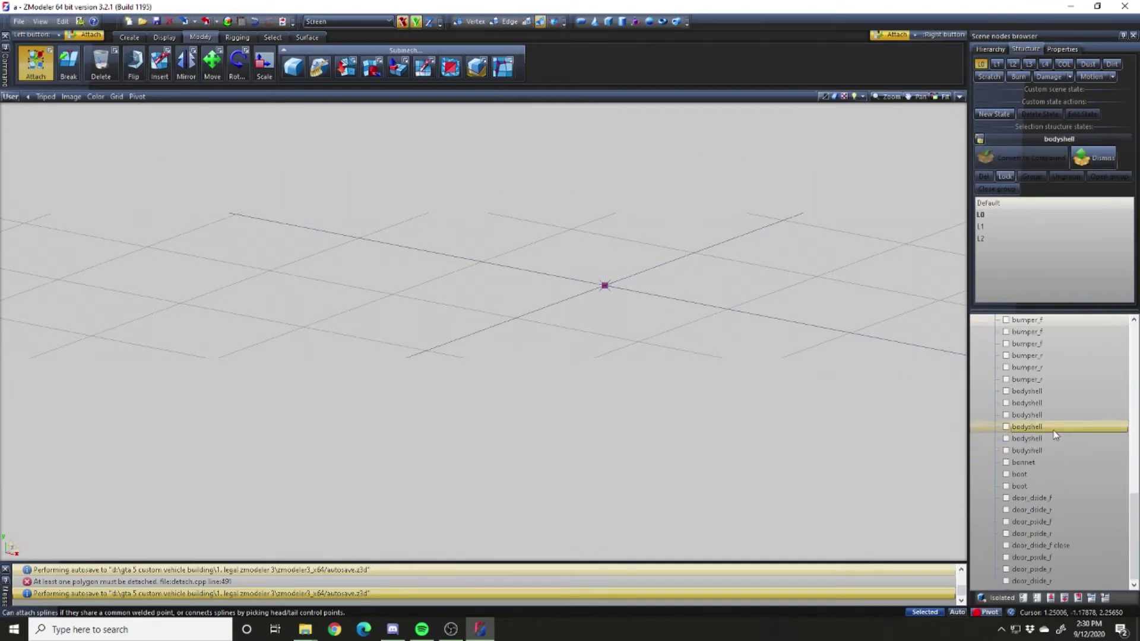
pyautogui.scroll(3, 1058, 425)
pyautogui.click(212, 62)
pyautogui.click(270, 36)
pyautogui.rightClick(293, 59)
# Show the second and third bumper_f parts and return to the four-view layout
pyautogui.click(1075, 427)
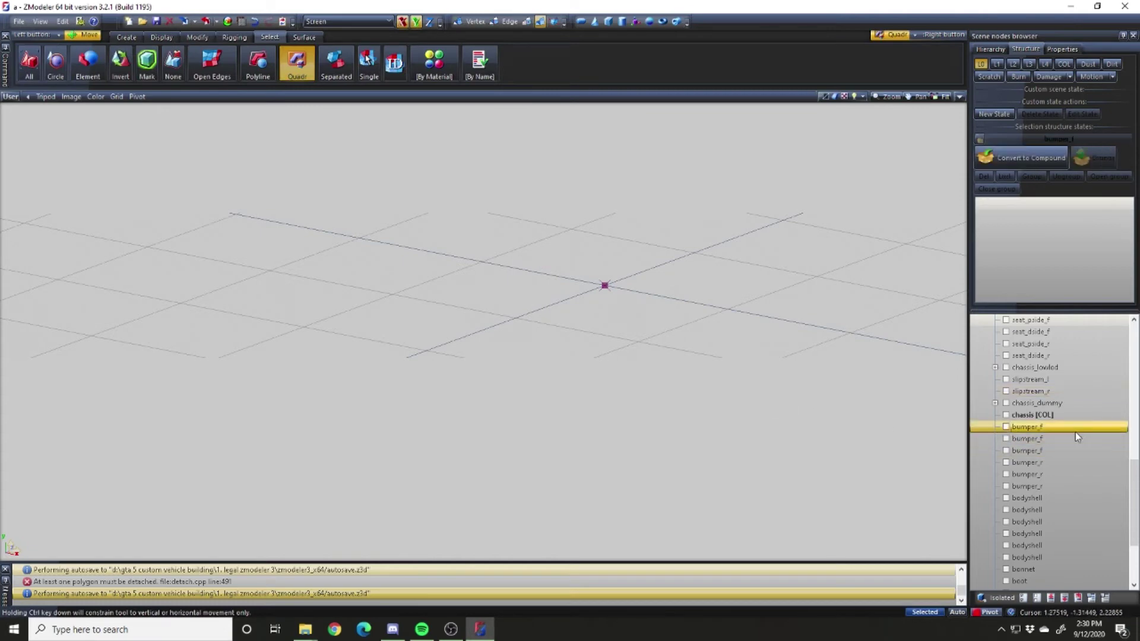
pyautogui.keyDown('ctrl'); pyautogui.click(1076, 433); pyautogui.keyUp('ctrl')
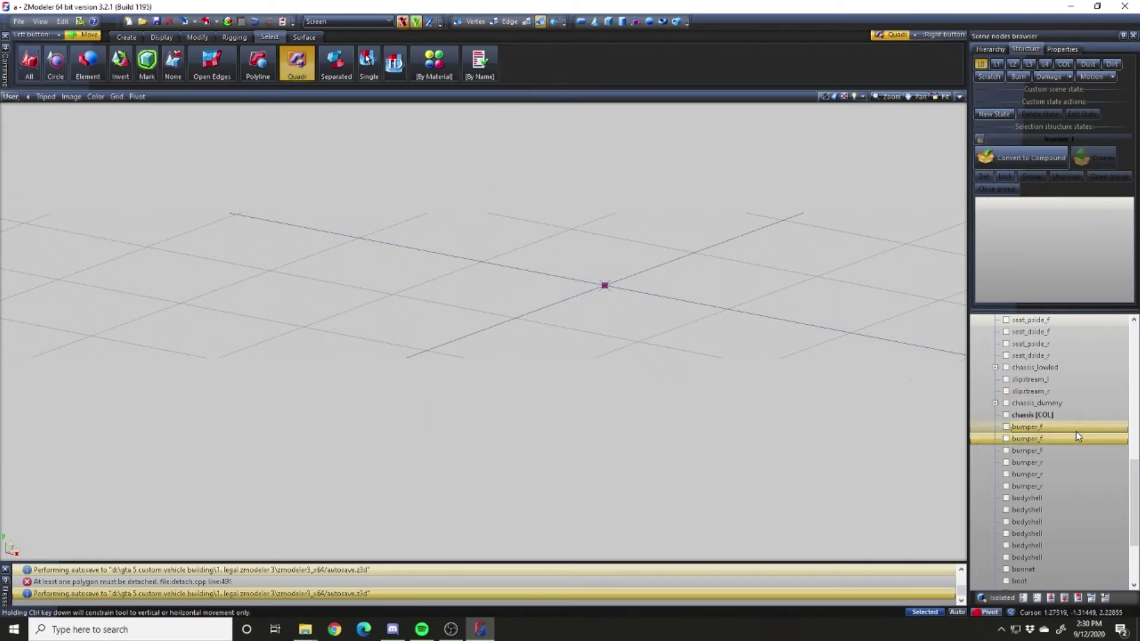
pyautogui.press('Down')
pyautogui.press('space')
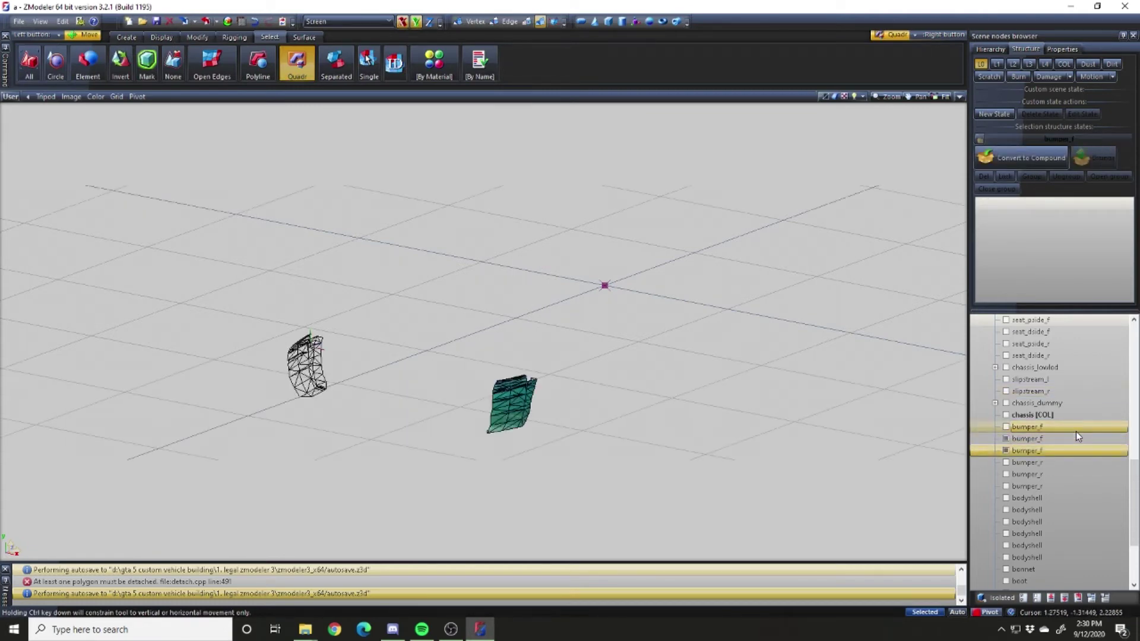
pyautogui.hotkey('alt', 'w')
# Show the second and third bumper_r parts together with the front bumper corners
pyautogui.click(1100, 461)
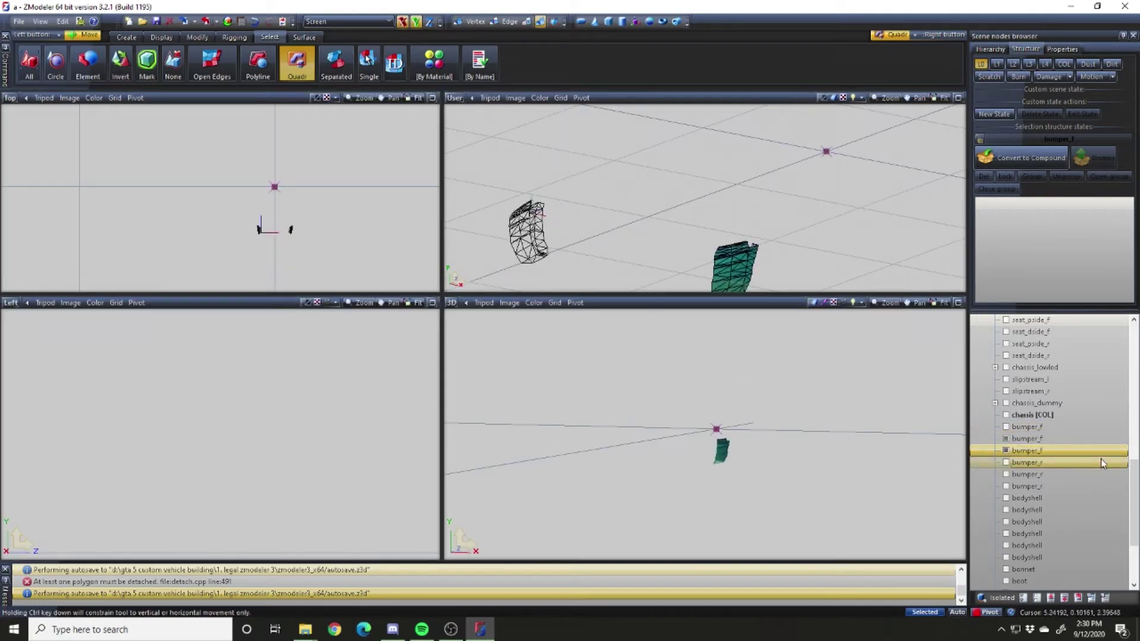
pyautogui.press('space')
pyautogui.press('space')
pyautogui.press('Down')
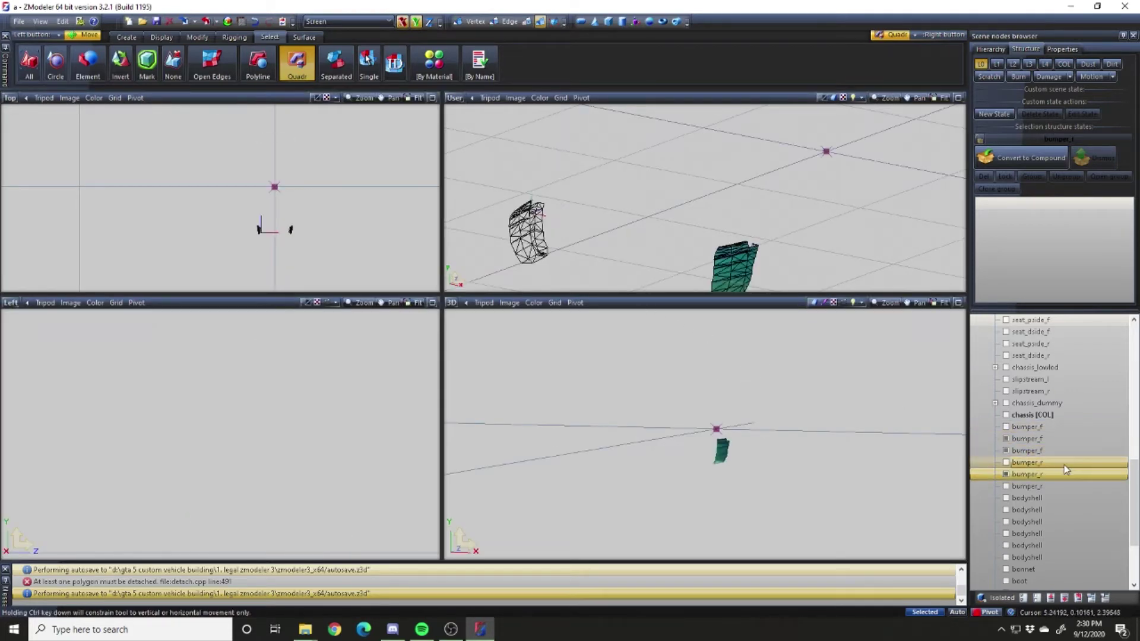
pyautogui.press('space')
pyautogui.press('Down')
pyautogui.press('space')
pyautogui.scroll(-4, 671, 198)
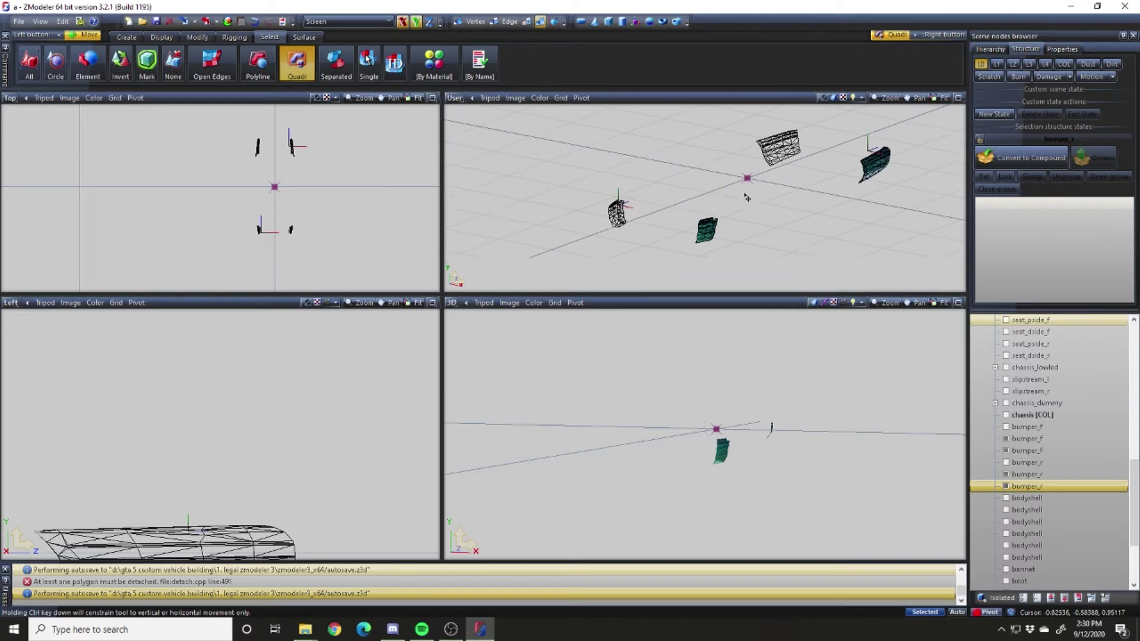
# Show the first two bodyshell parts, the side fender panels, and the bonnet
pyautogui.click(1037, 498)
pyautogui.press('space')
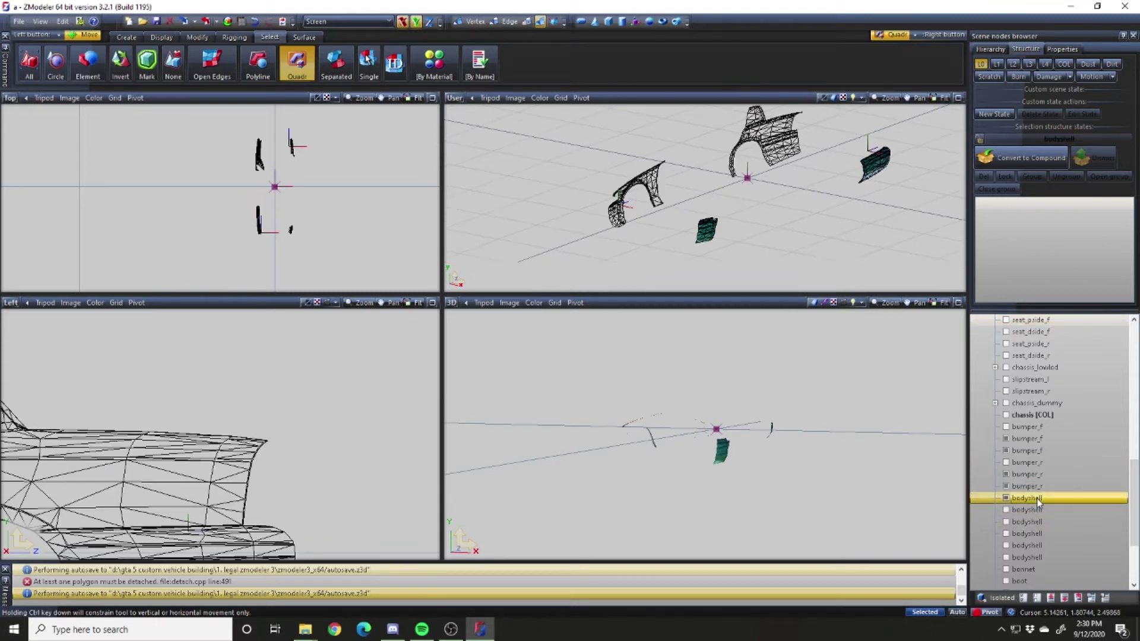
pyautogui.press('Down')
pyautogui.press('space')
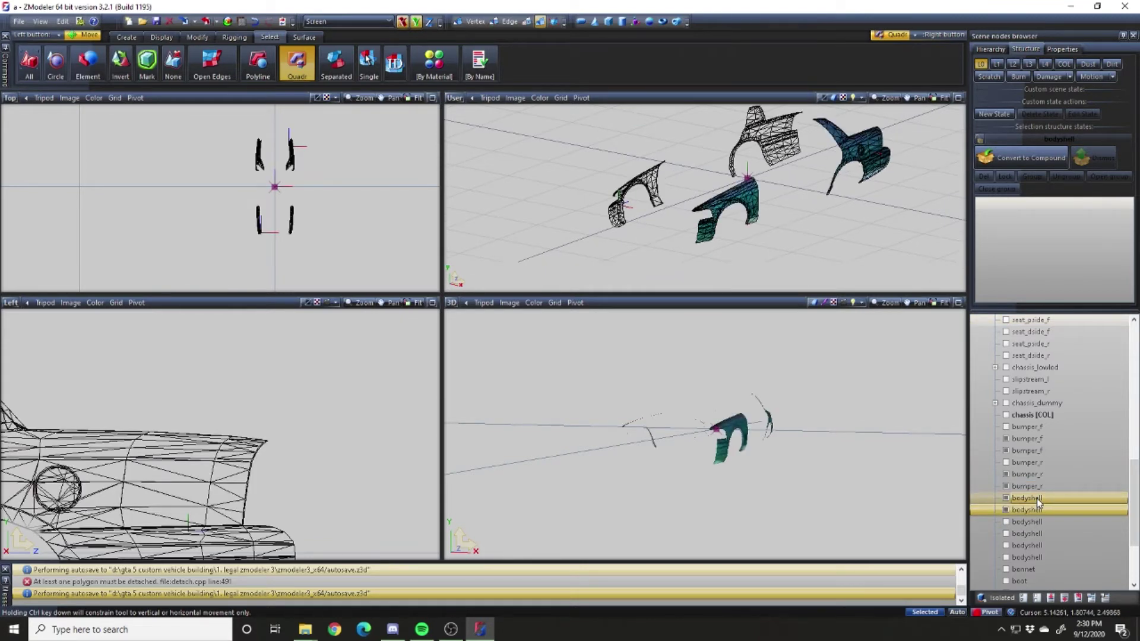
pyautogui.press('Down')
pyautogui.press('Down')
pyautogui.press('Down')
pyautogui.press('Down')
pyautogui.press('Down')
pyautogui.press('Down')
pyautogui.press('Down')
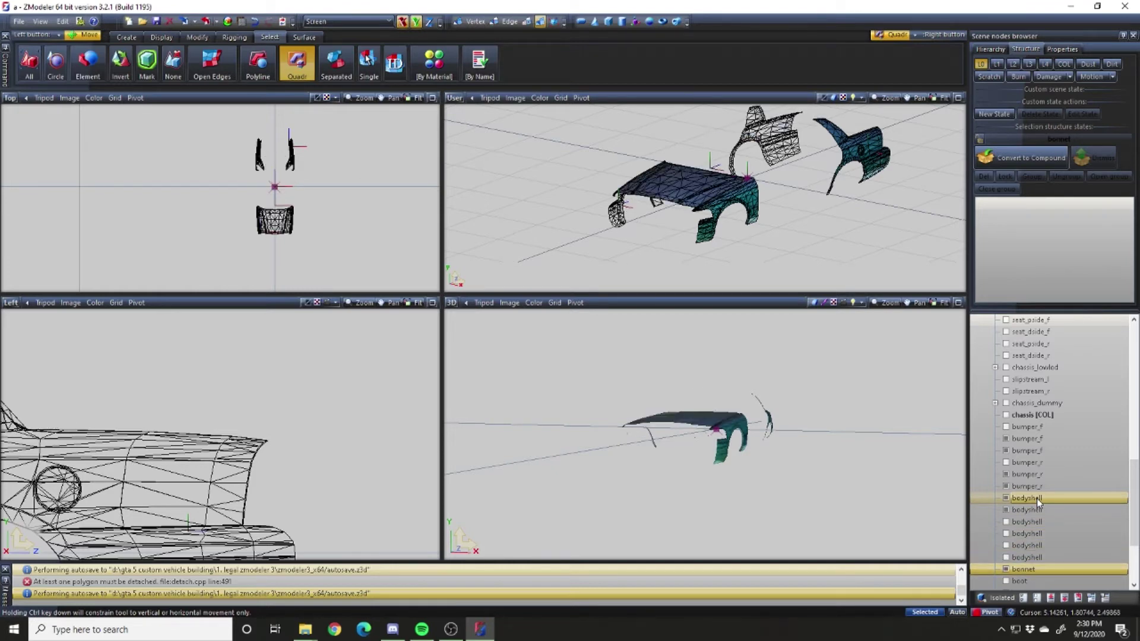
# Show the four door parts and hide the bonnet so only the car's side panels are displayed
pyautogui.press('Down')
pyautogui.press('Down')
pyautogui.press('Down')
pyautogui.press('Down')
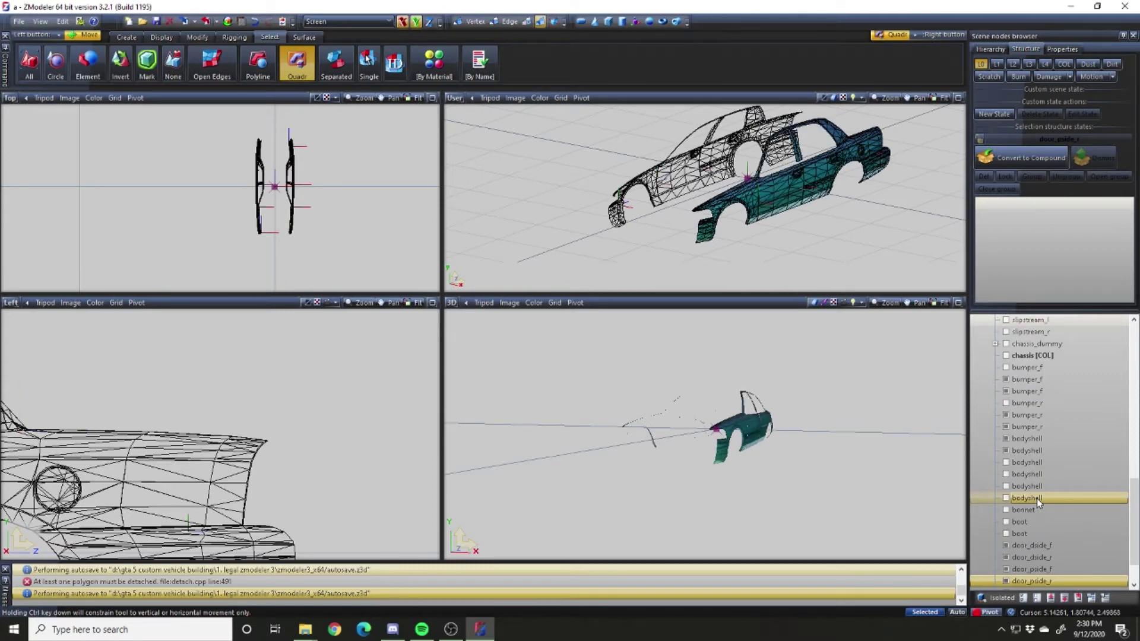
pyautogui.moveTo(828, 425); pyautogui.dragTo(701, 416, button='middle')
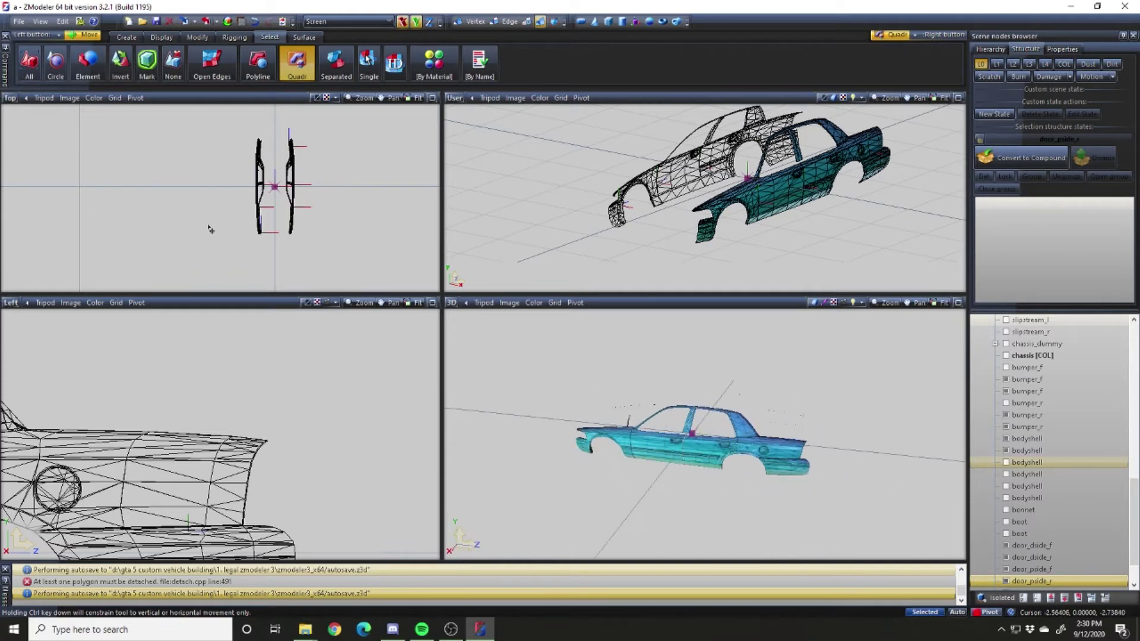
# Switch the Top view to Left and the other Left view to UV Mapper, and select all visible side panels
pyautogui.click(13, 99)
pyautogui.click(25, 146)
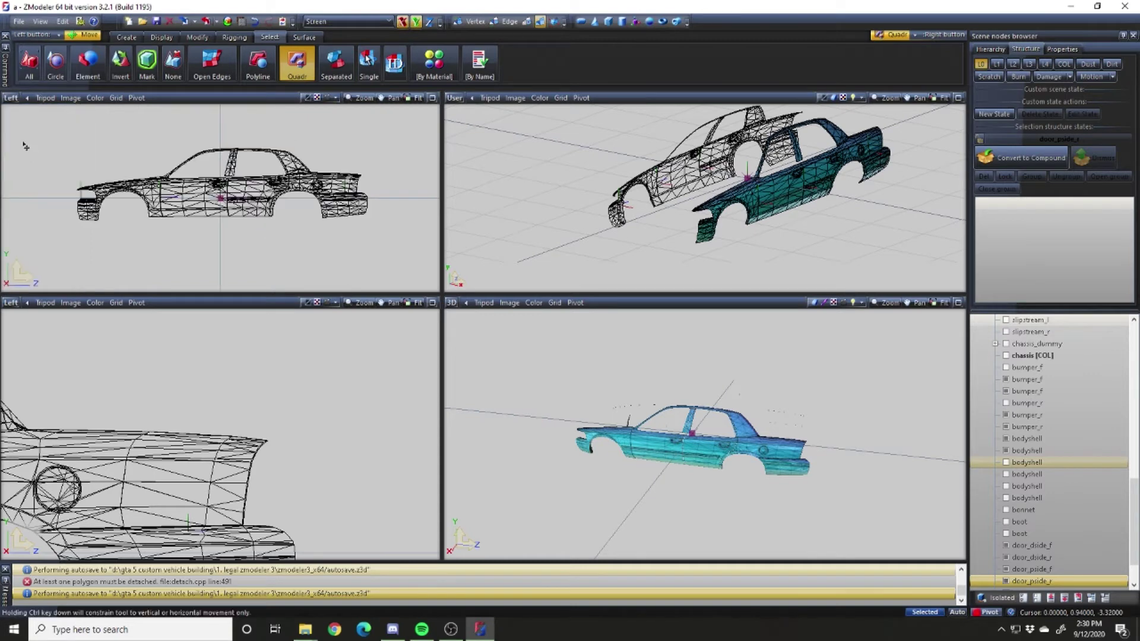
pyautogui.click(12, 303)
pyautogui.click(31, 442)
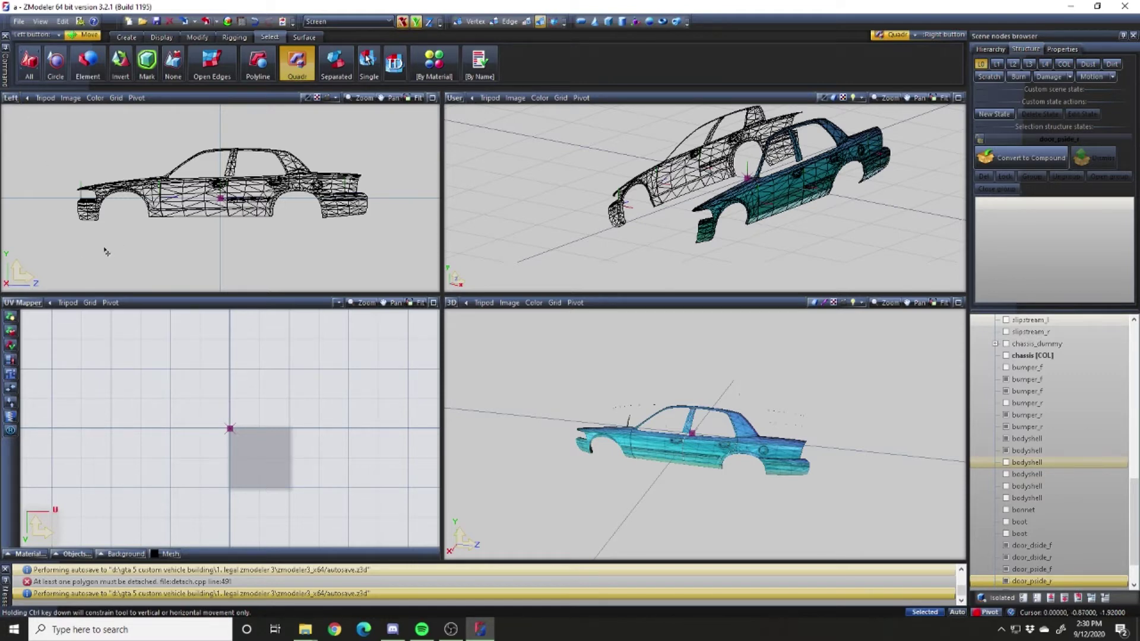
pyautogui.moveTo(97, 235); pyautogui.dragTo(399, 109)
pyautogui.click(195, 37)
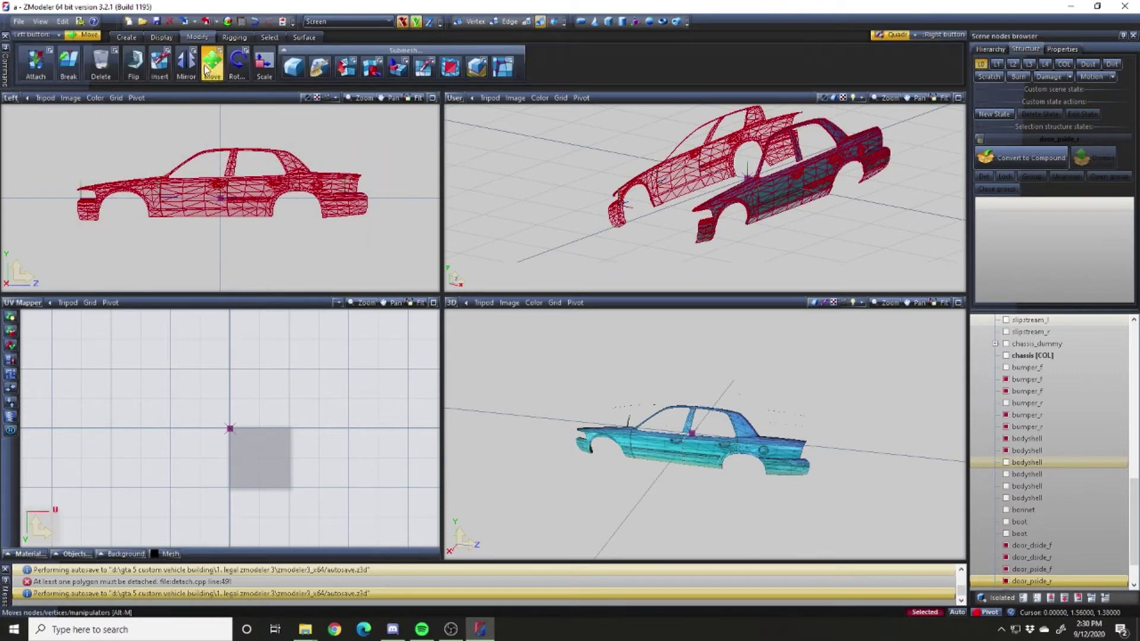
# Open the properties of the vehicle_generic_smallspecmap [PAINT:1] material and go to its MASK layer
pyautogui.click(228, 22)
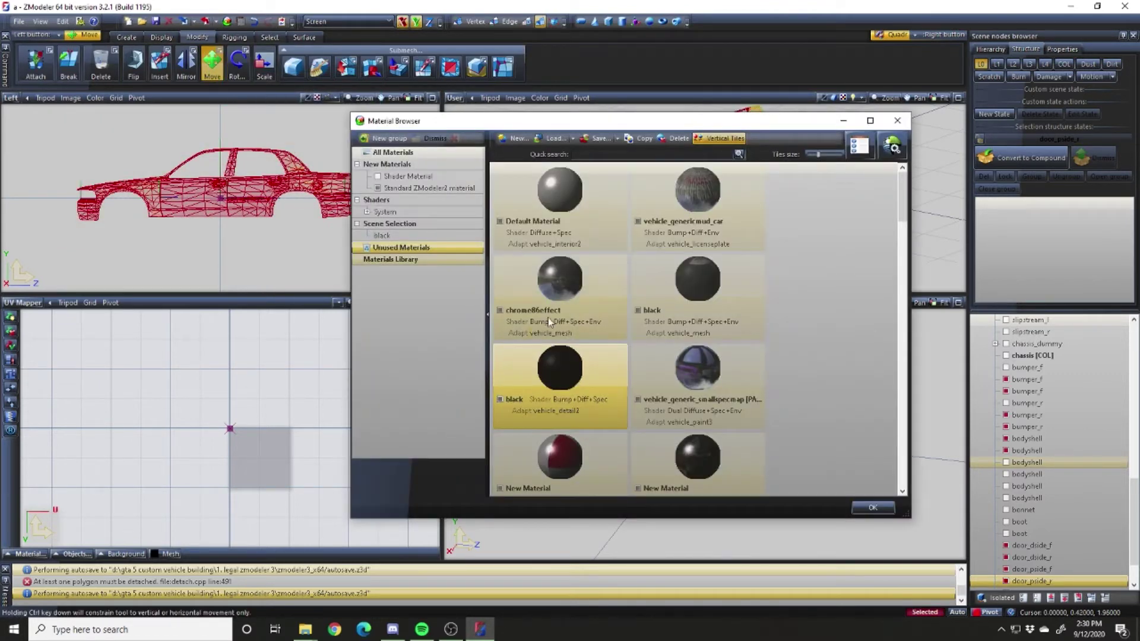
pyautogui.doubleClick(706, 371)
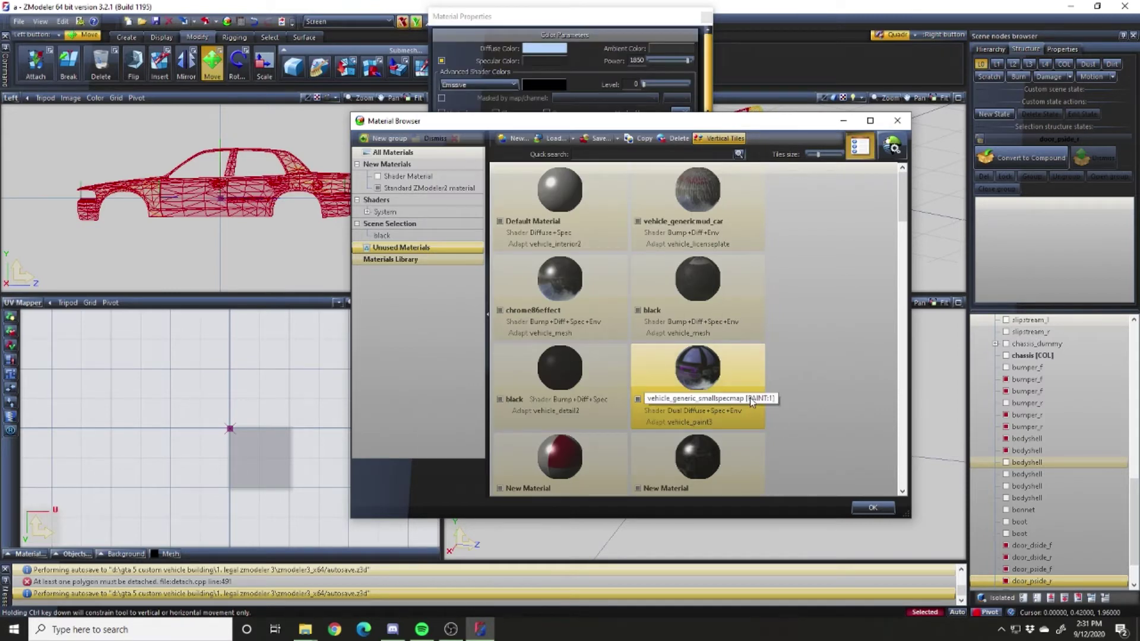
pyautogui.click(603, 22)
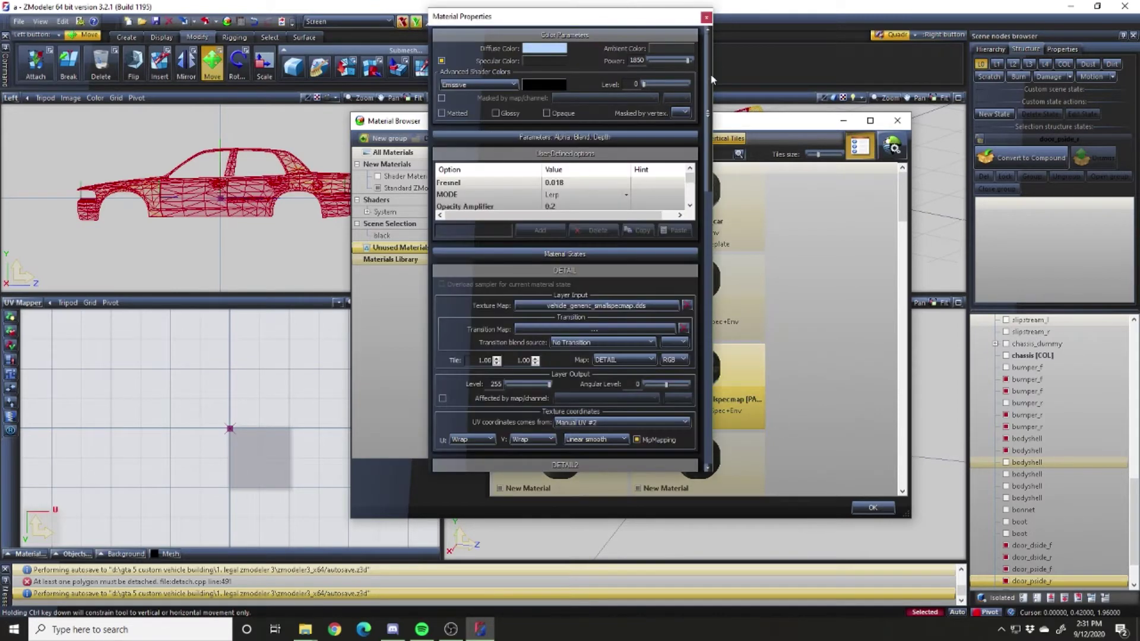
pyautogui.scroll(-5, 631, 218)
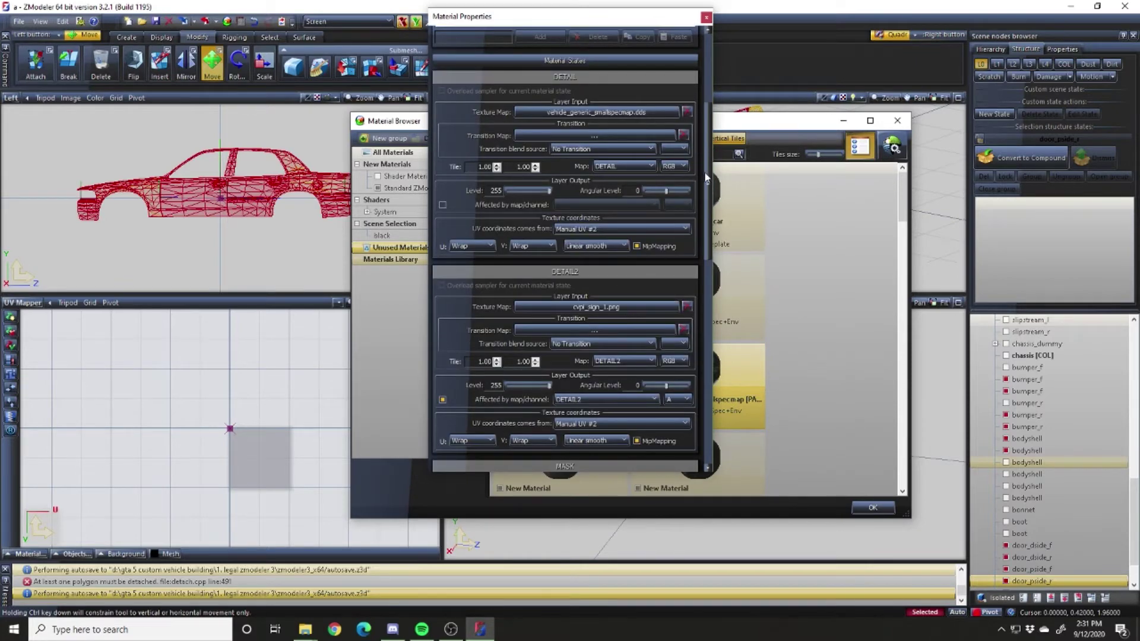
pyautogui.scroll(-3, 707, 177)
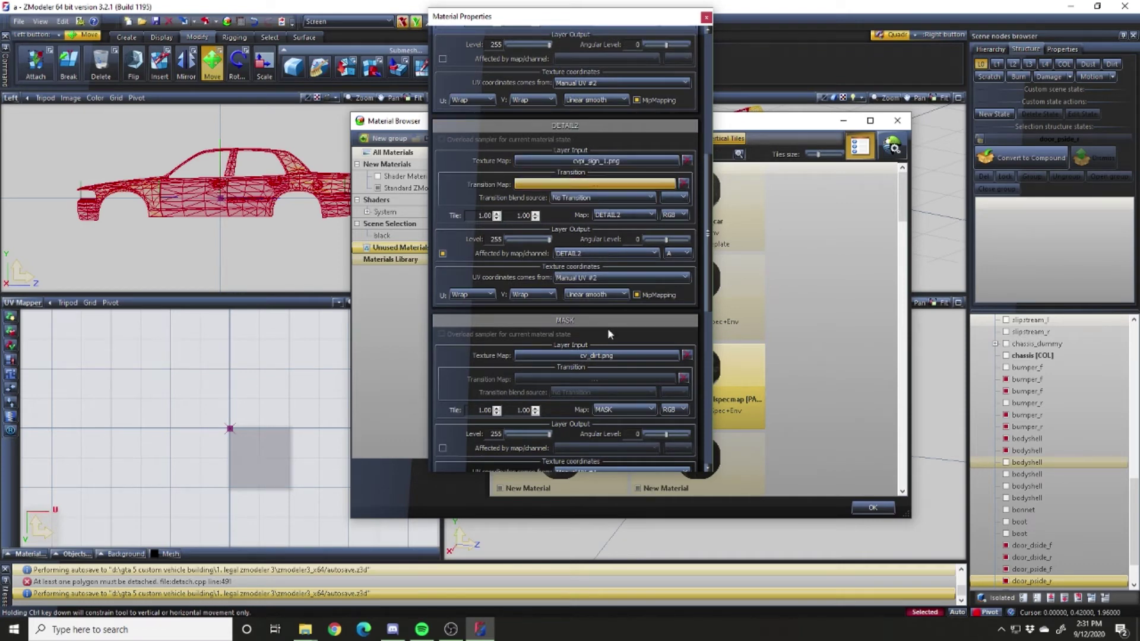
# Preview the MASK layer's cv_dirt.png texture and look through the texture groups for a replacement
pyautogui.click(621, 357)
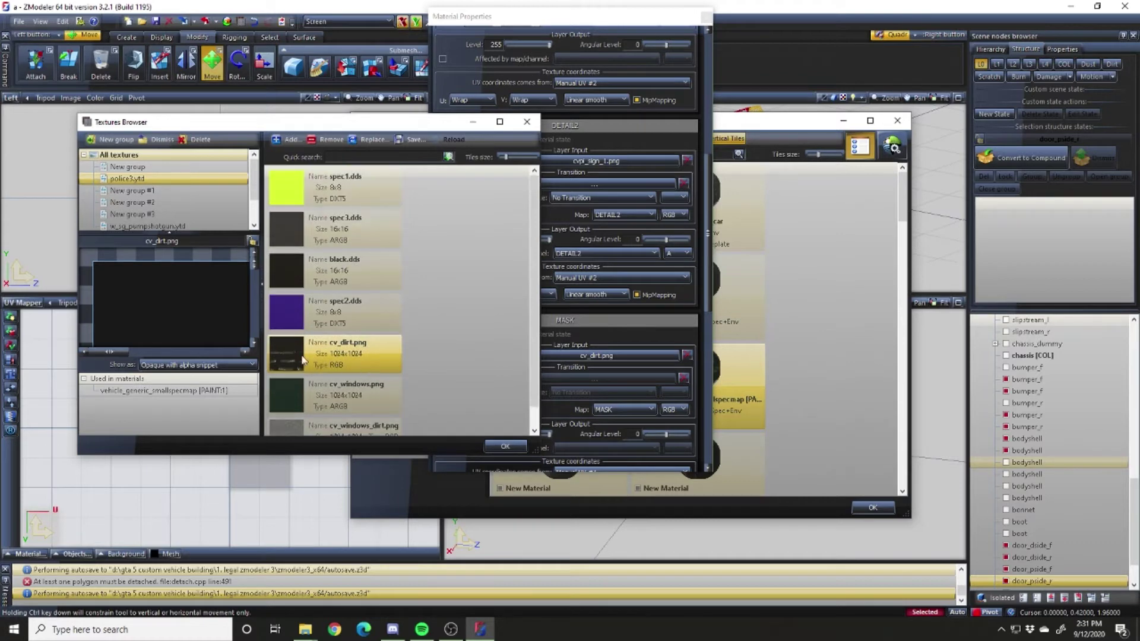
pyautogui.scroll(-8, 145, 317)
pyautogui.scroll(3, 145, 319)
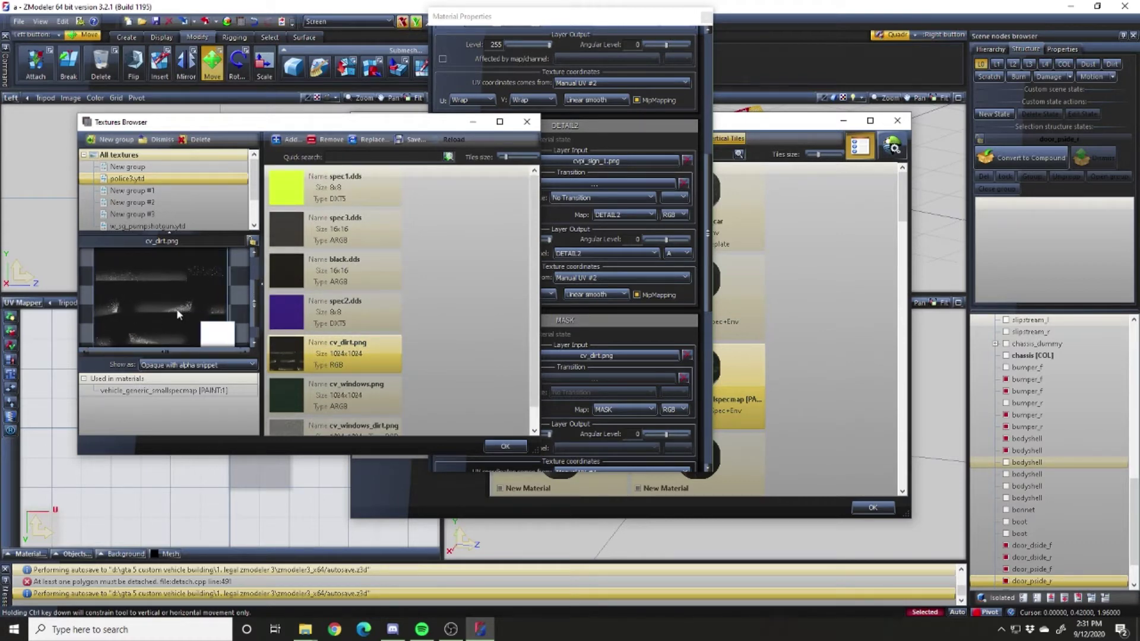
pyautogui.click(152, 167)
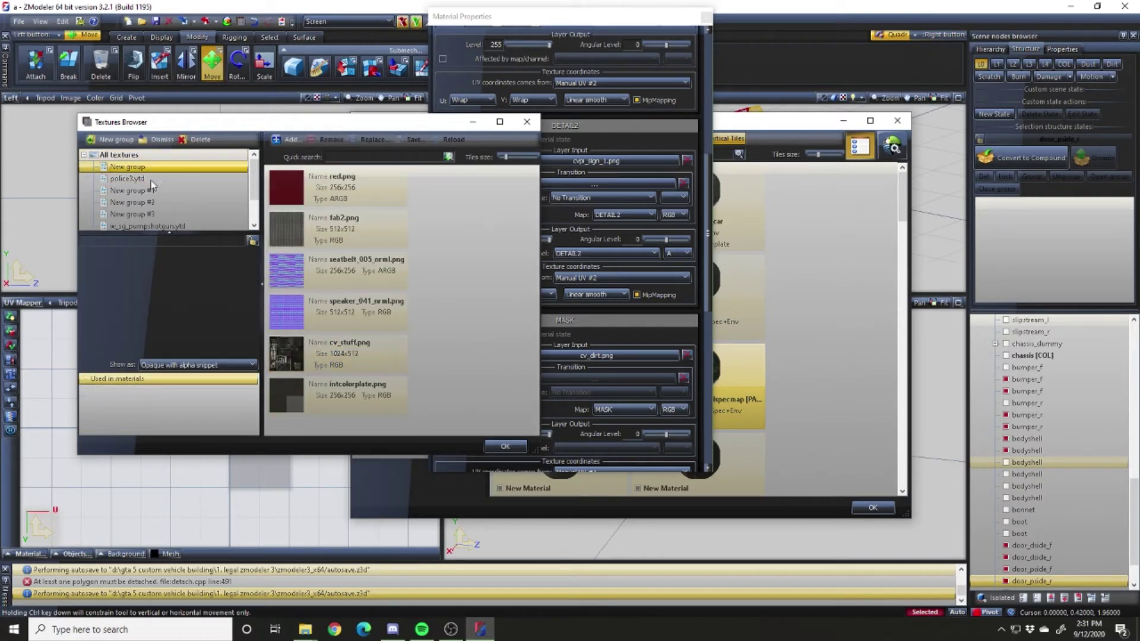
pyautogui.click(150, 190)
pyautogui.click(160, 202)
pyautogui.click(147, 226)
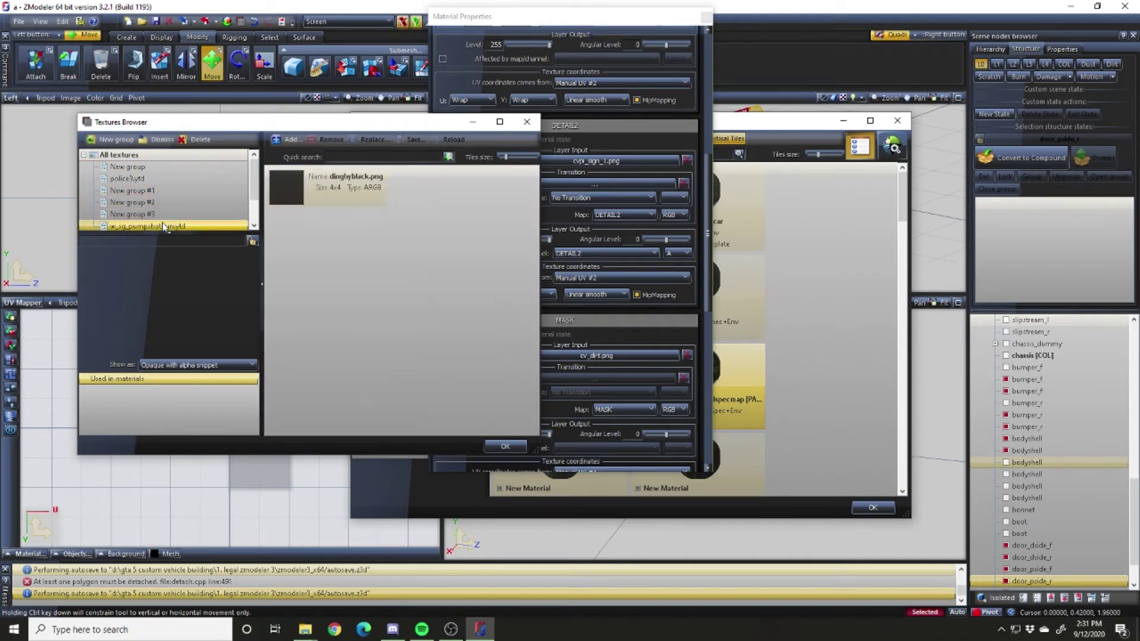
pyautogui.click(140, 154)
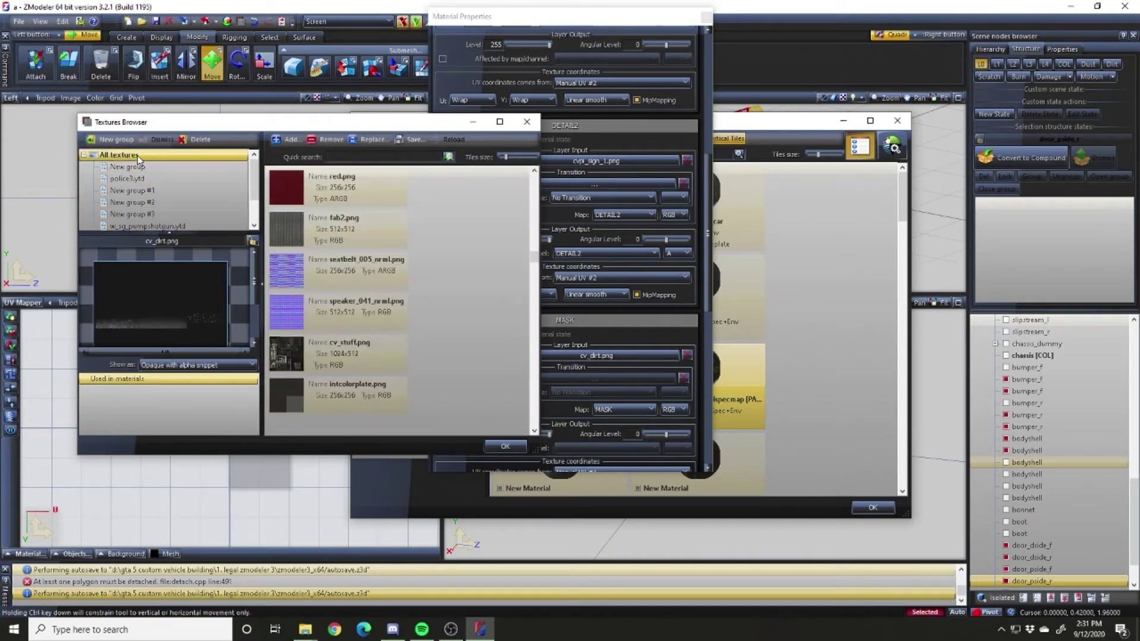
# Start adding a texture and browse to the vehshare textures folder inside GTA 5 Custom Vehicle Building
pyautogui.click(290, 139)
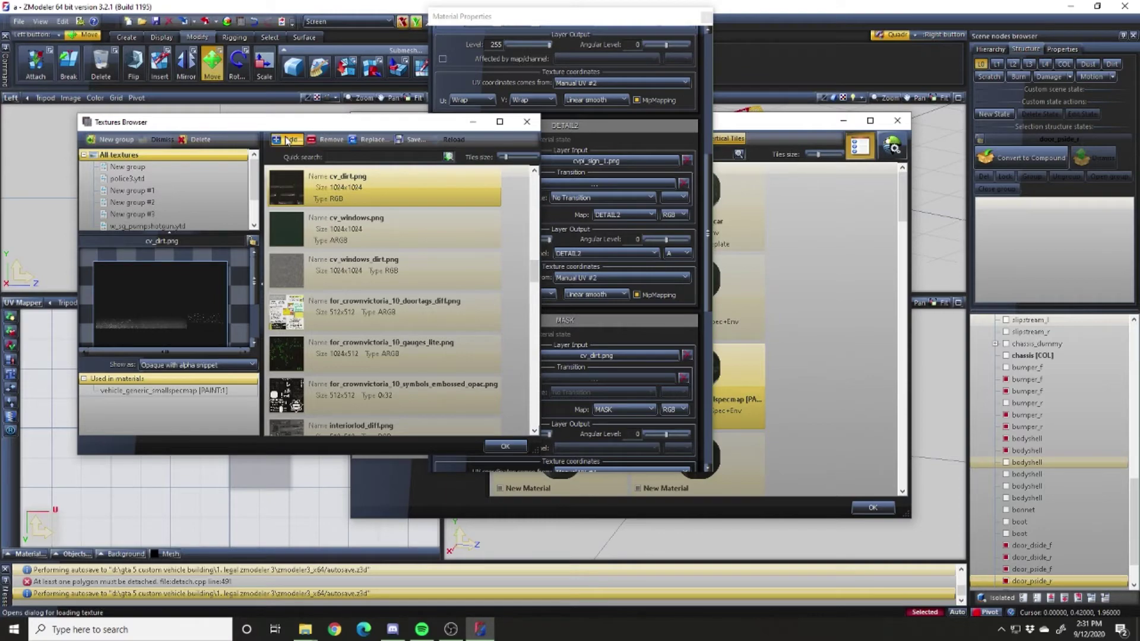
pyautogui.click(328, 231)
pyautogui.click(328, 231)
pyautogui.click(328, 231)
pyautogui.click(329, 230)
pyautogui.click(328, 231)
pyautogui.click(328, 231)
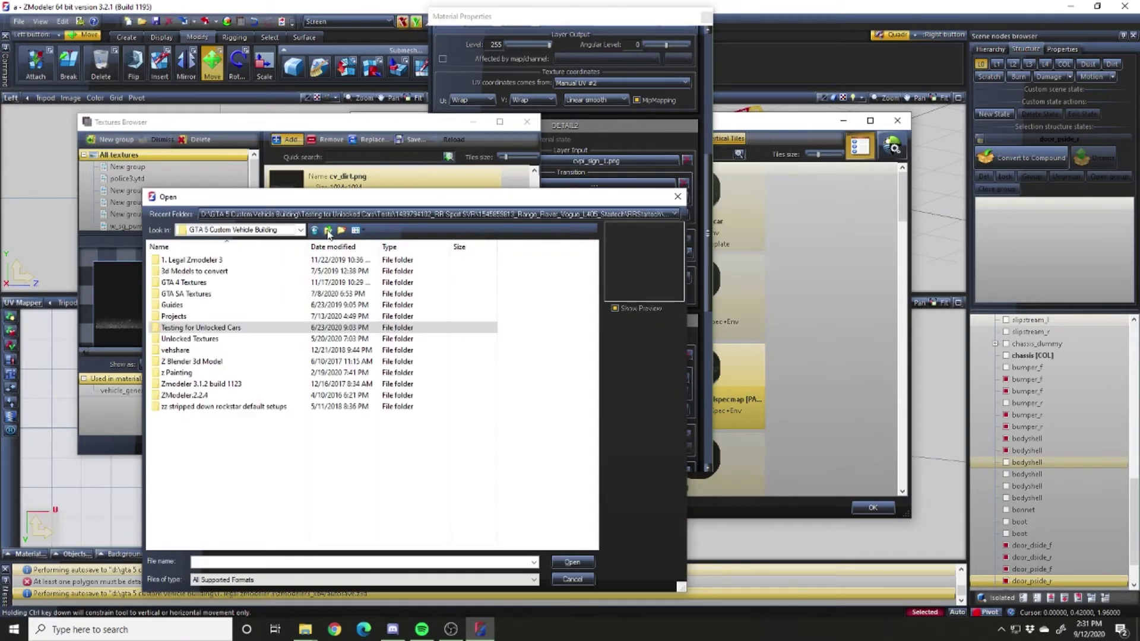
pyautogui.doubleClick(211, 351)
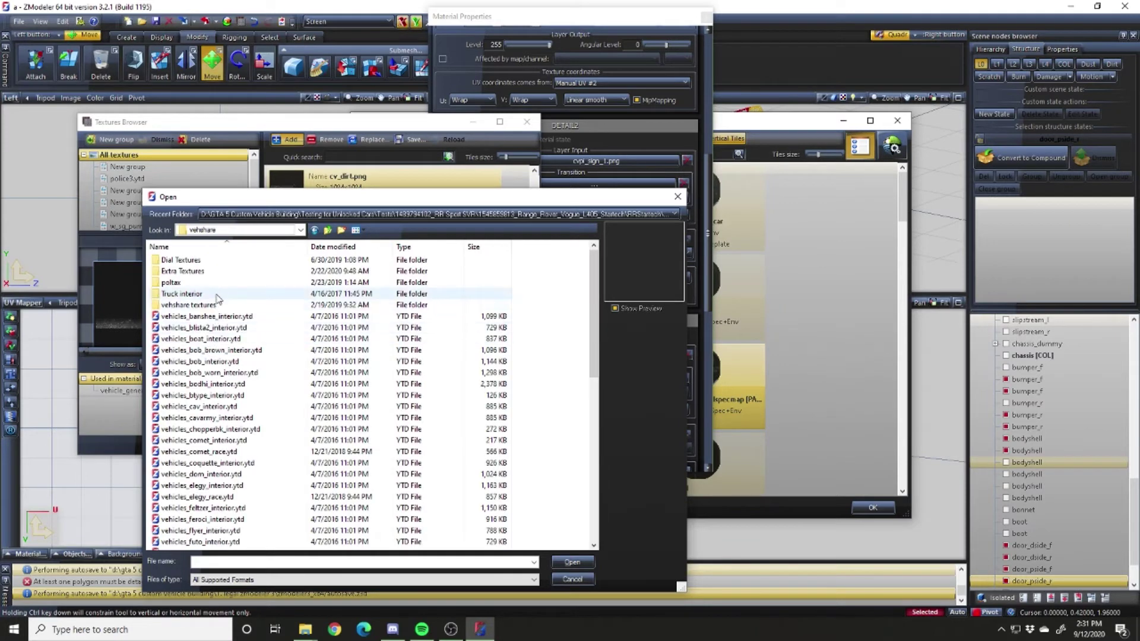
pyautogui.doubleClick(185, 305)
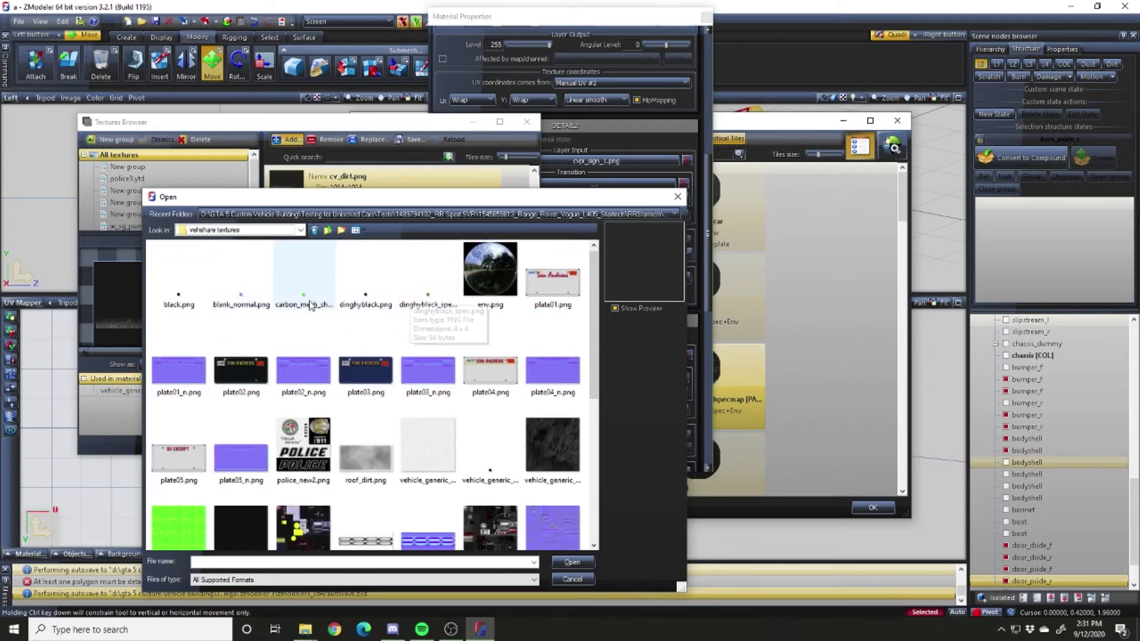
# Load vehicle_genericmud_car.png, assign it as the MASK texture map, and close the material windows
pyautogui.scroll(-5, 270, 351)
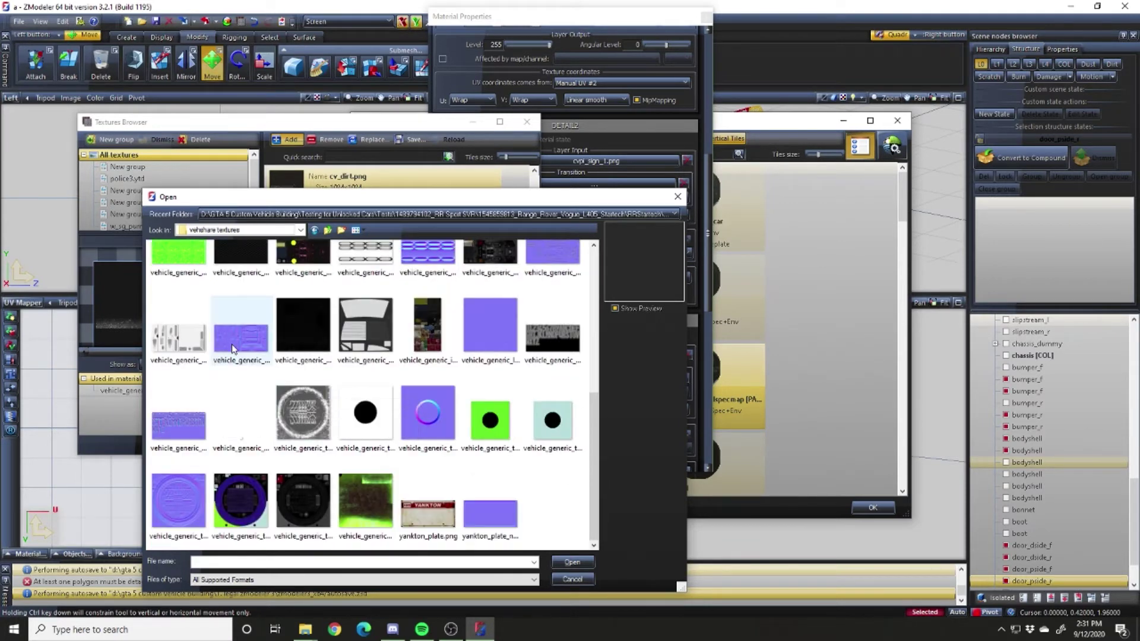
pyautogui.click(355, 496)
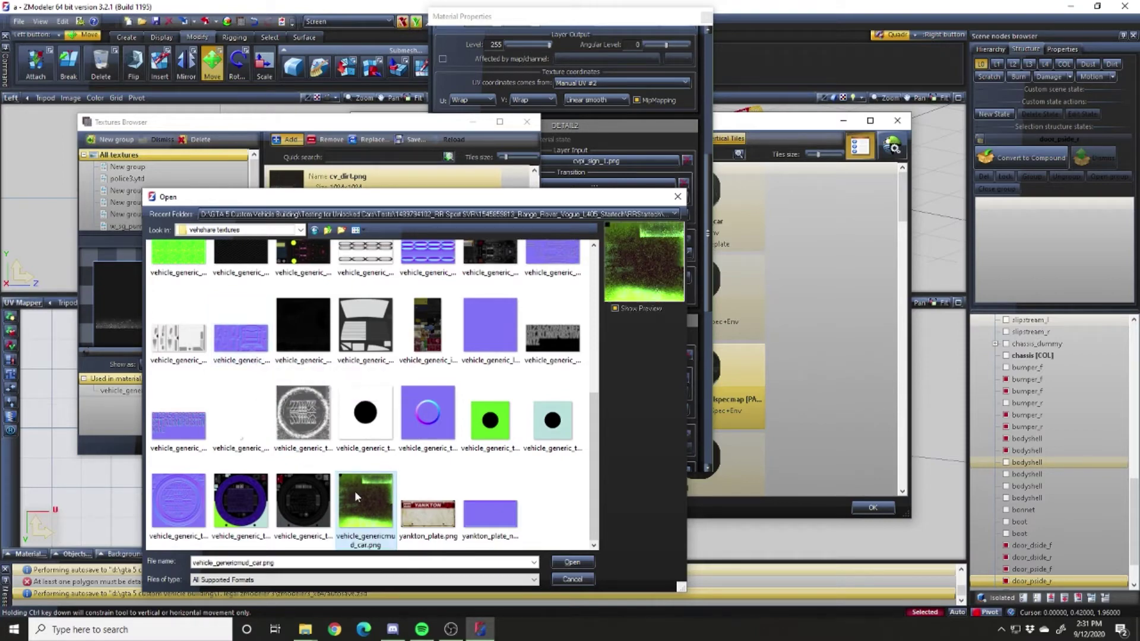
pyautogui.doubleClick(355, 491)
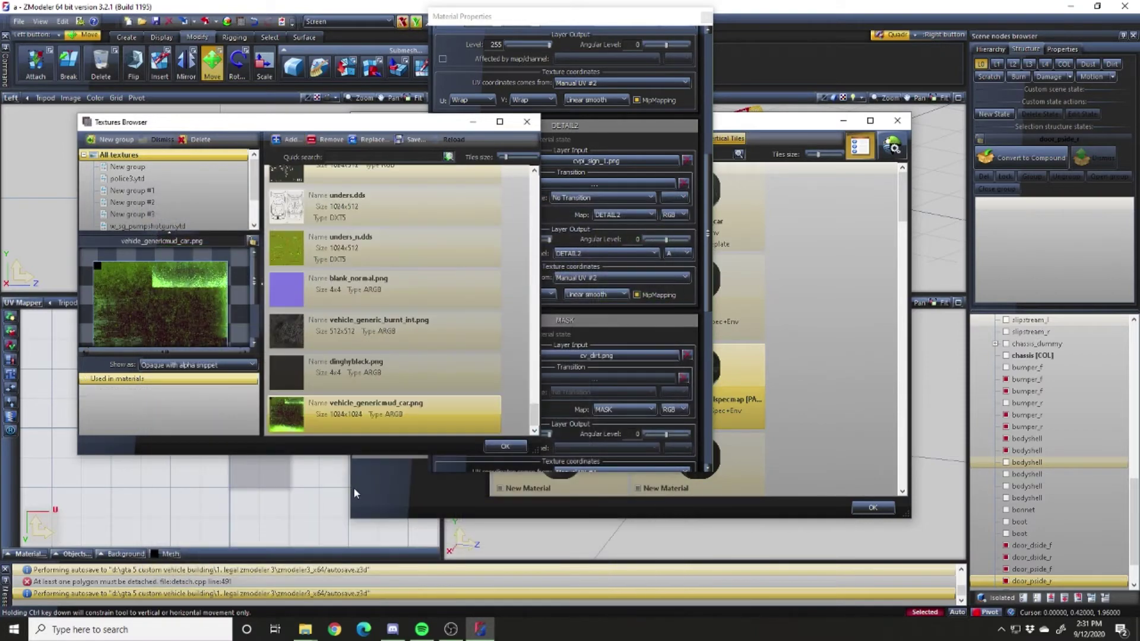
pyautogui.click(505, 447)
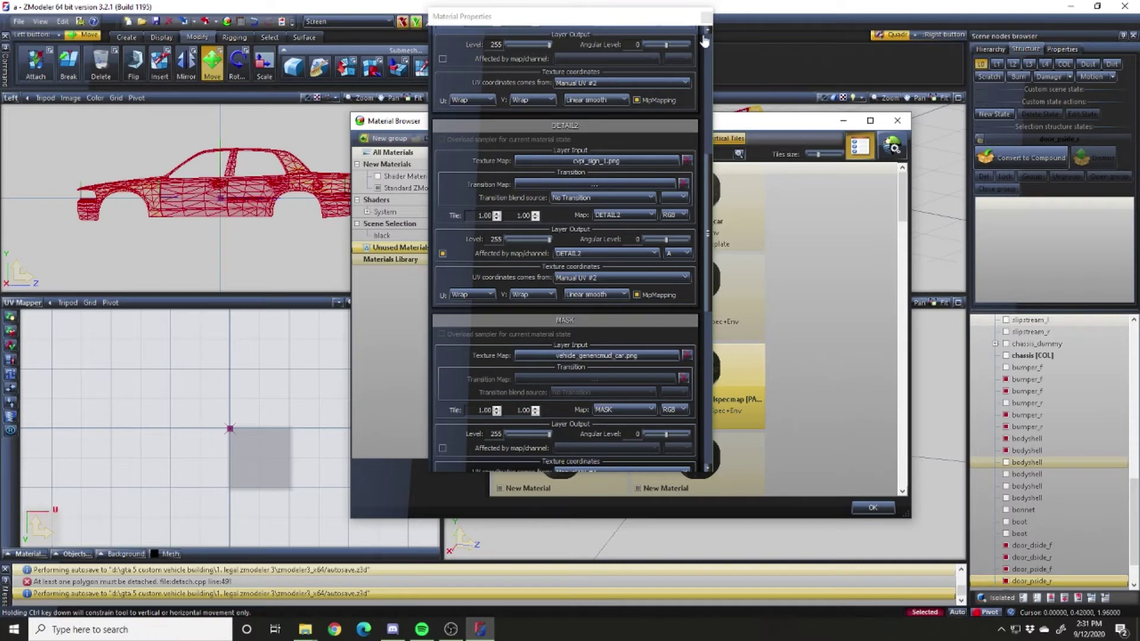
pyautogui.click(705, 17)
pyautogui.click(897, 120)
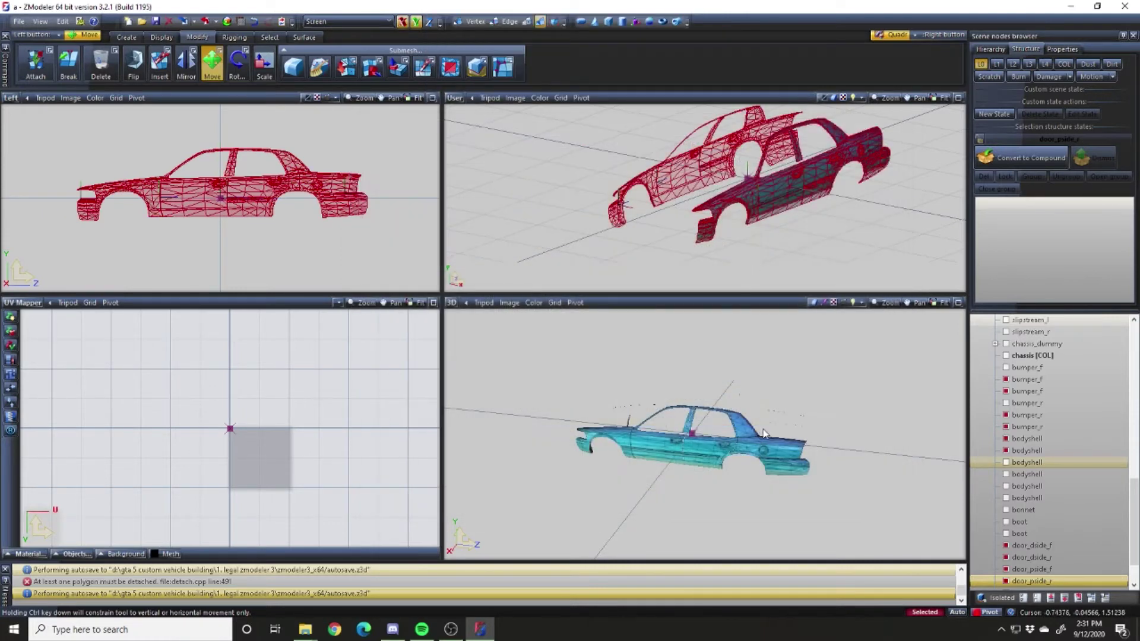
# Turn on the Dust and Dirt states and inspect the dirt on the side panels in the 3D view
pyautogui.moveTo(763, 433); pyautogui.dragTo(819, 416, button='middle')
pyautogui.click(1087, 64)
pyautogui.click(1111, 65)
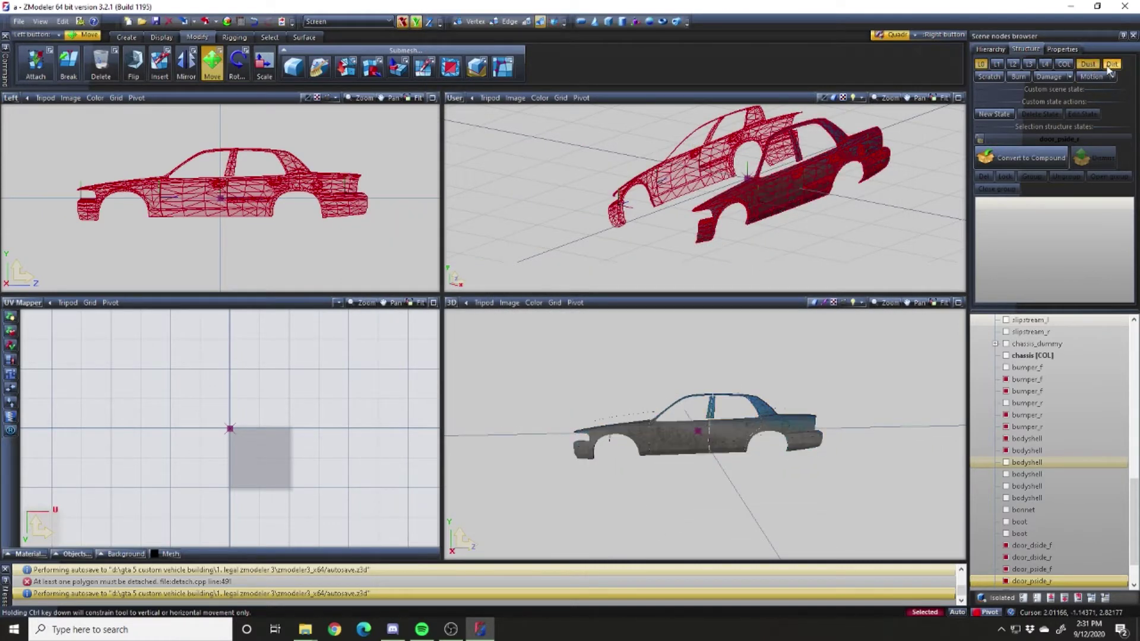
pyautogui.scroll(6, 769, 420)
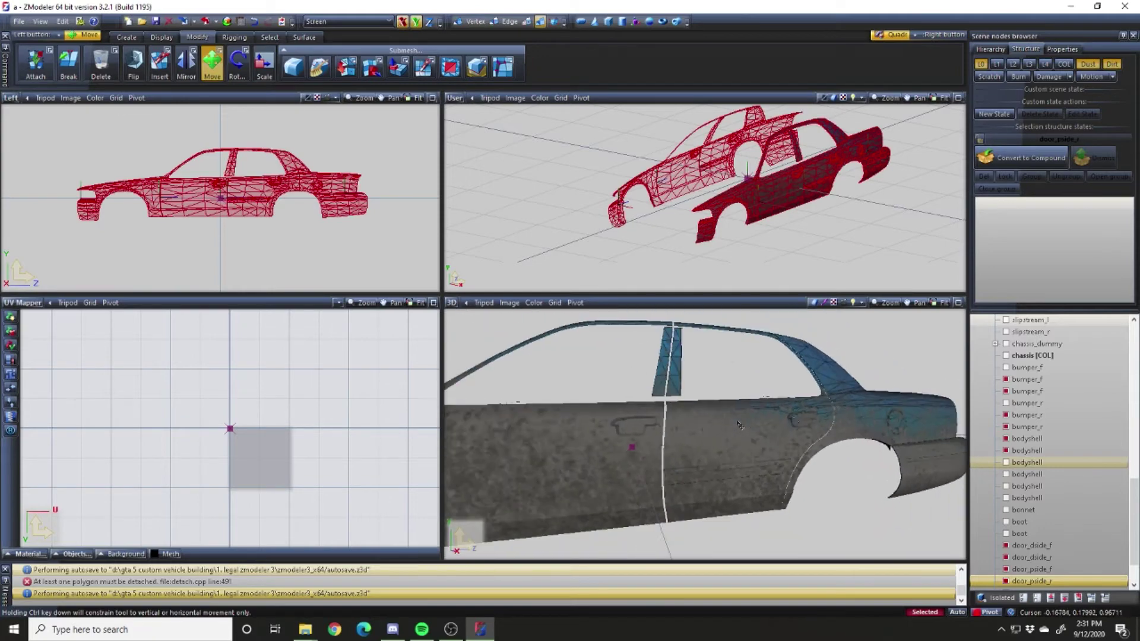
pyautogui.scroll(6, 766, 410)
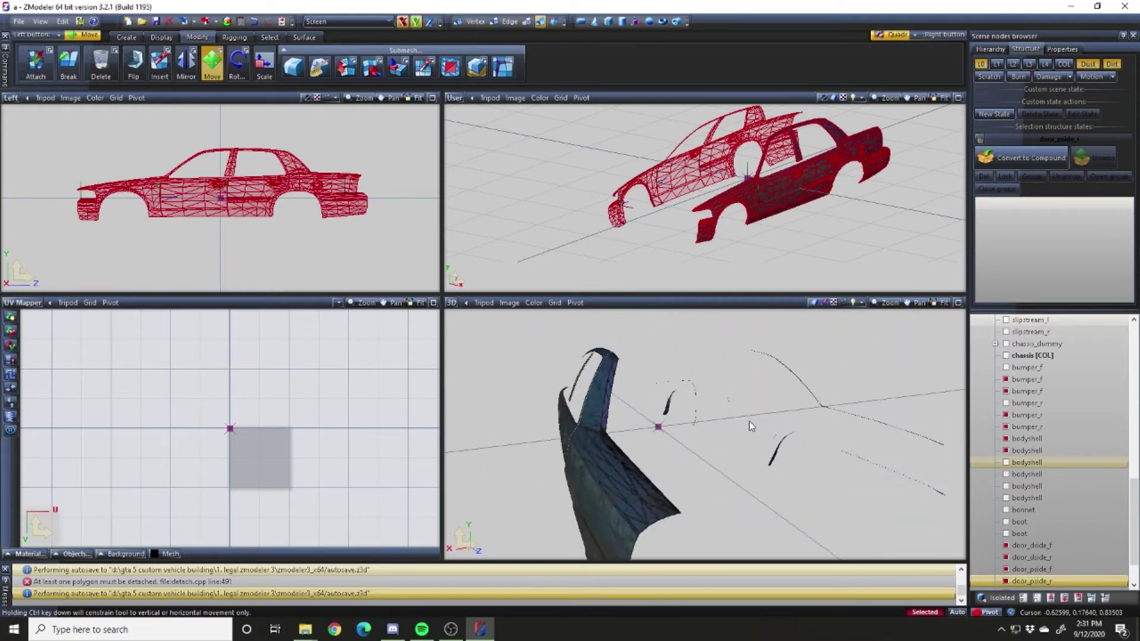
pyautogui.moveTo(692, 424); pyautogui.dragTo(722, 416, button='middle')
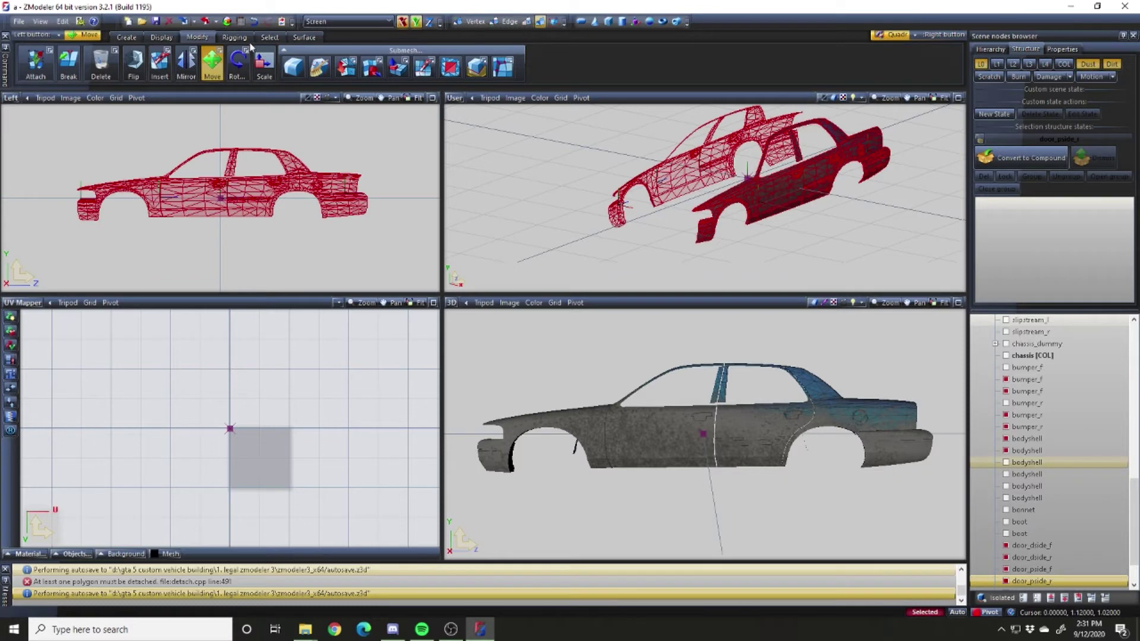
# Generate new UV mapping on channel 1 from viewport XY for the side panels, forced onto the vehicle_generic_smallspecmap [PAINT:1] material
pyautogui.click(259, 172)
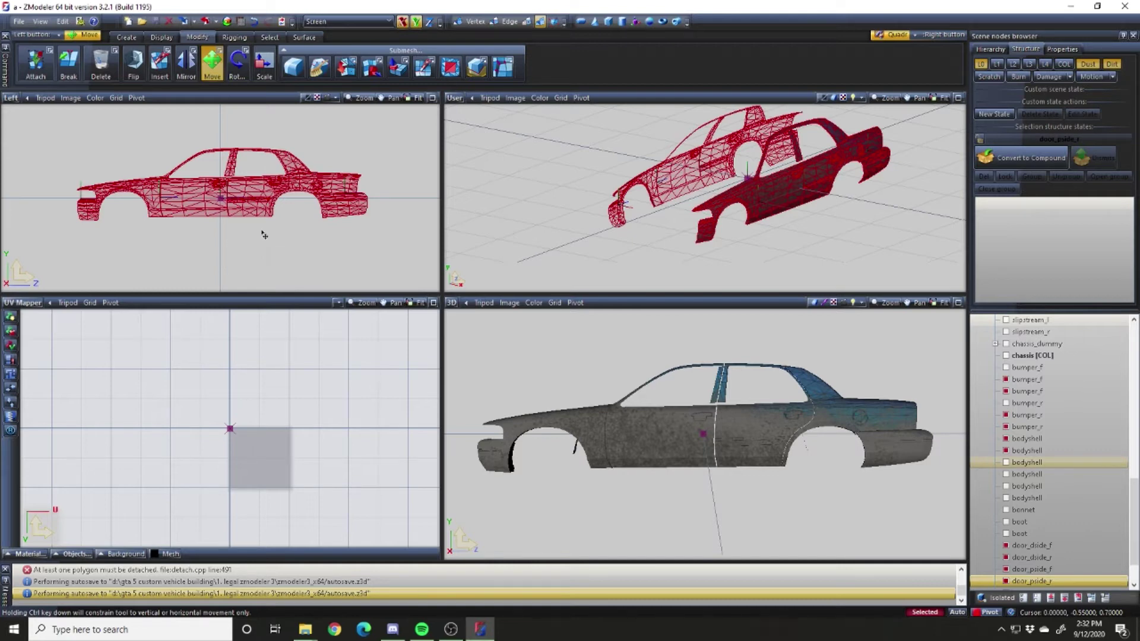
pyautogui.rightClick(291, 259)
pyautogui.moveTo(330, 313)
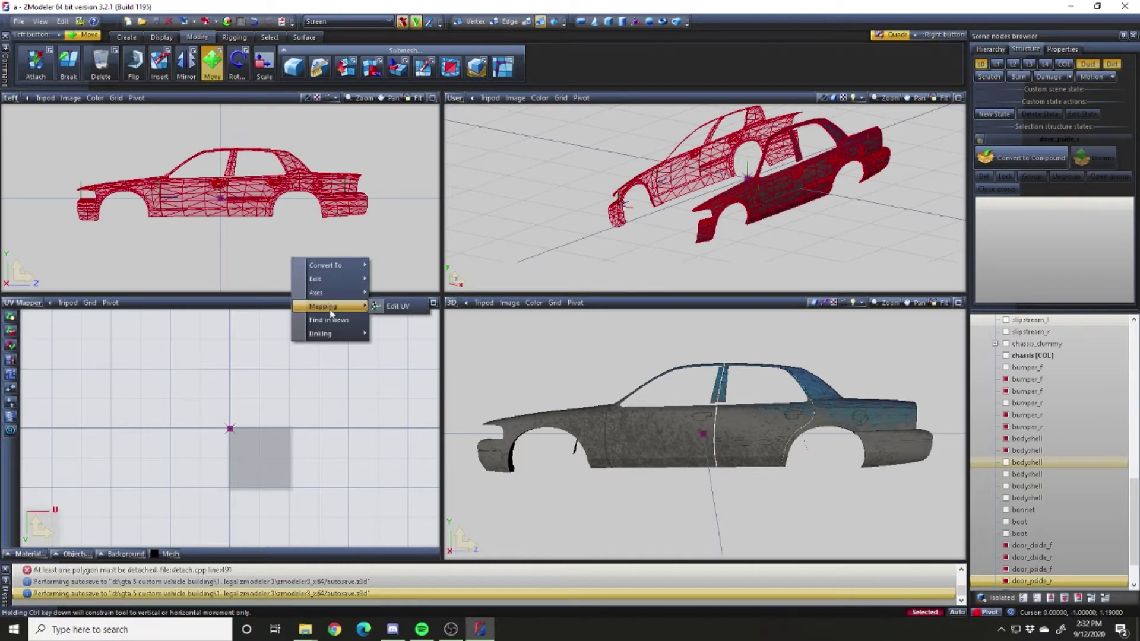
pyautogui.click(383, 307)
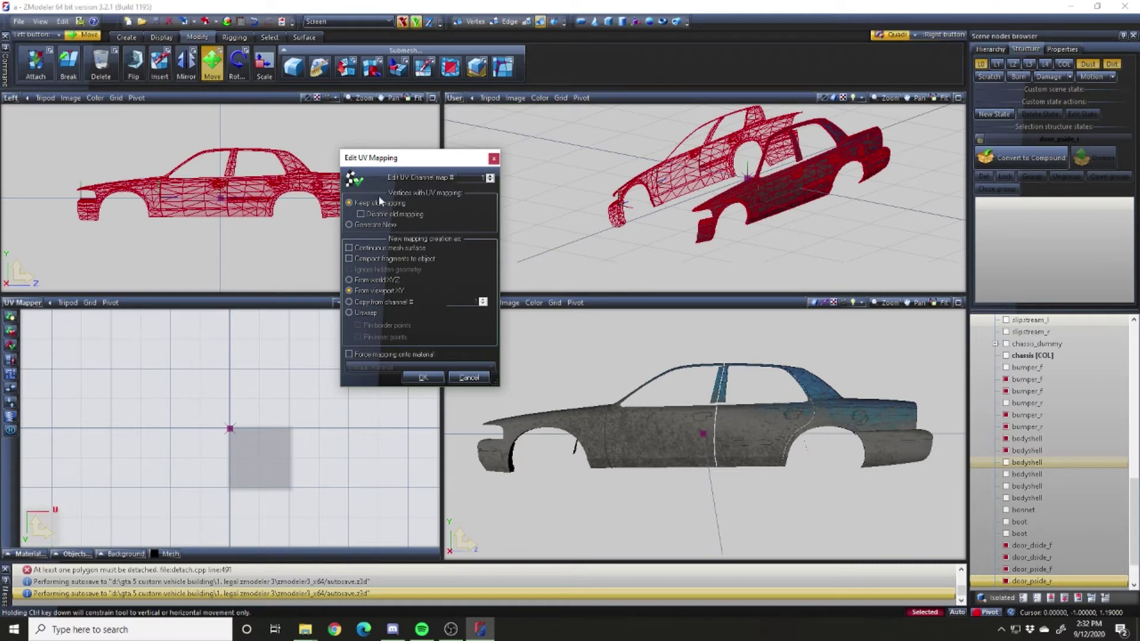
pyautogui.click(365, 225)
pyautogui.click(356, 354)
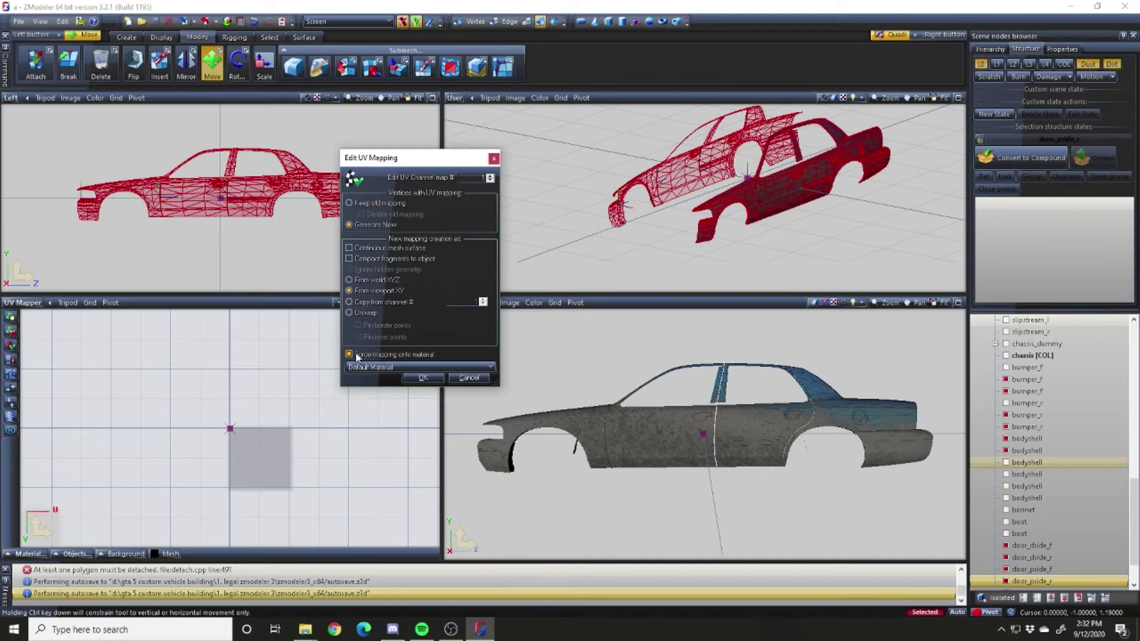
pyautogui.click(393, 367)
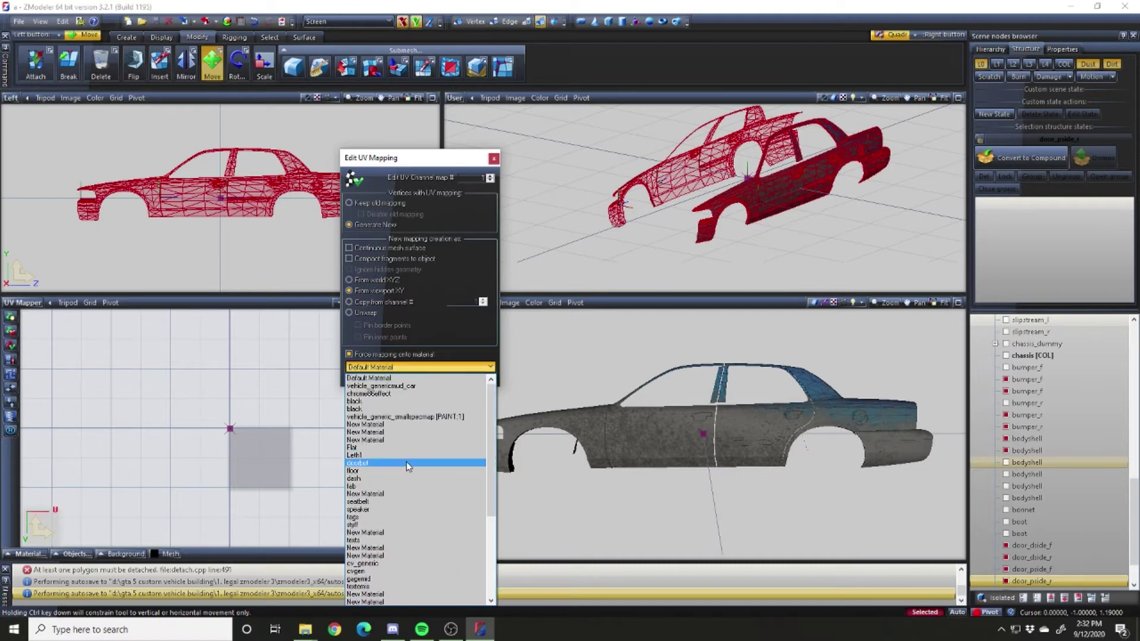
pyautogui.click(419, 422)
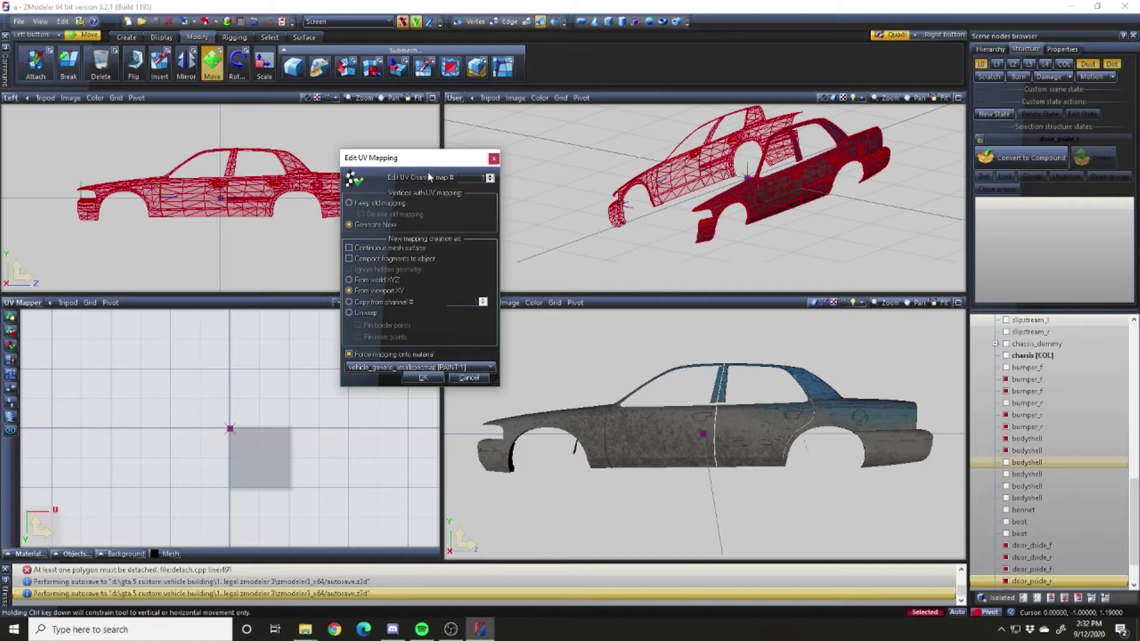
pyautogui.click(435, 379)
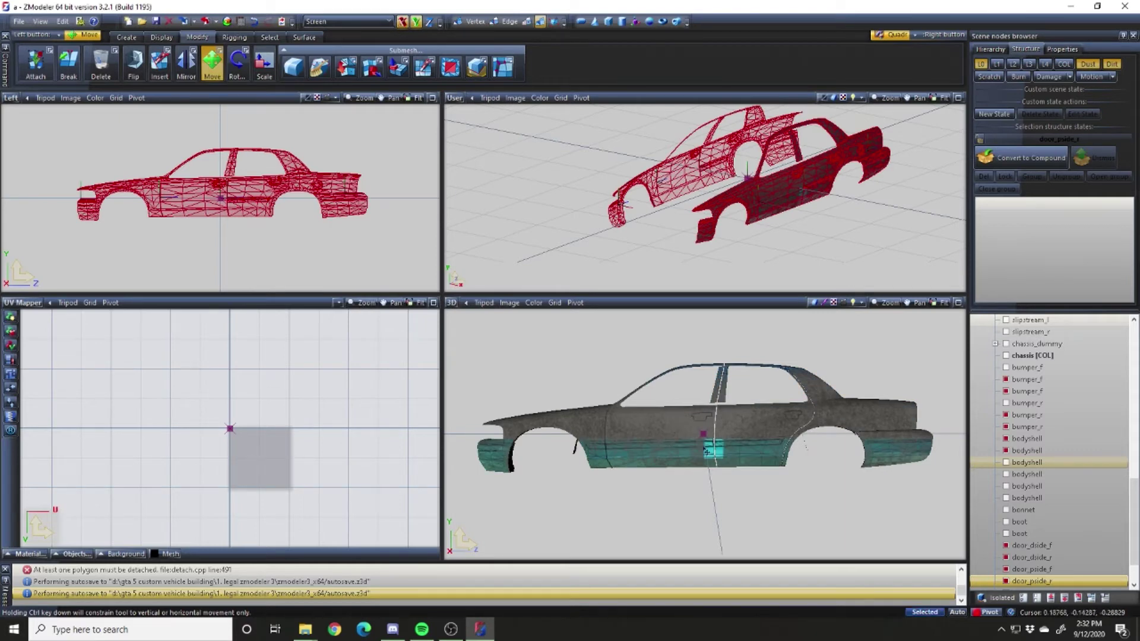
# Display the mud texture in the UV Mapper and move the side panels' UVs below the texture square
pyautogui.moveTo(735, 451)
pyautogui.mouseDown(button='middle')
pyautogui.moveTo(844, 452)
pyautogui.moveTo(725, 453)
pyautogui.mouseUp(button='middle')
pyautogui.click(21, 554)
pyautogui.click(42, 439)
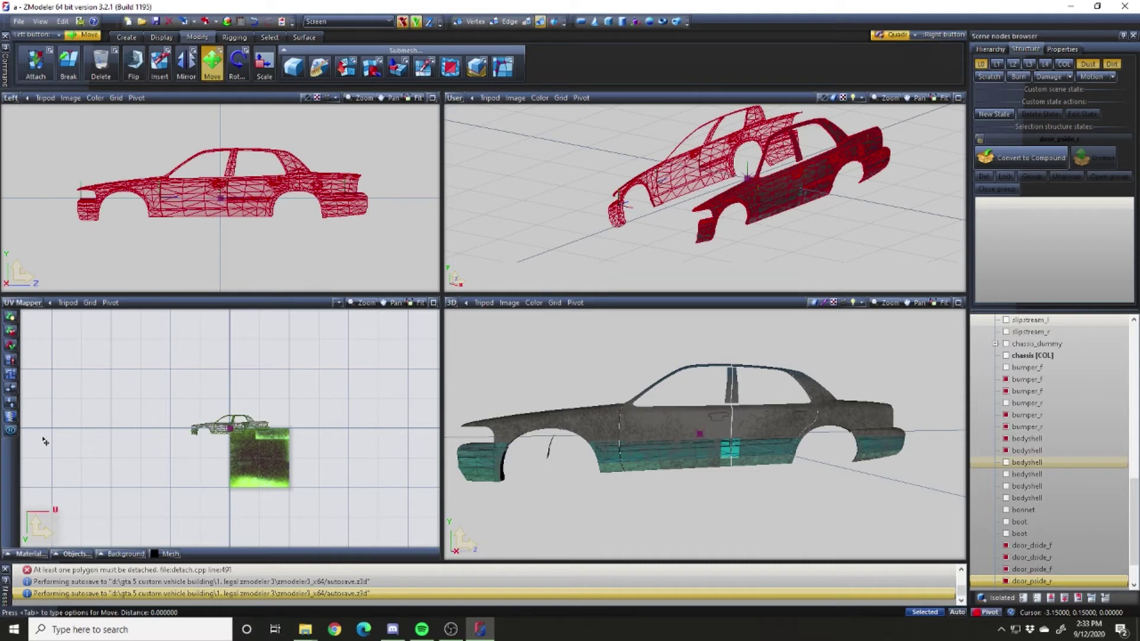
pyautogui.moveTo(129, 390); pyautogui.dragTo(308, 474)
pyautogui.moveTo(273, 394); pyautogui.dragTo(285, 500)
pyautogui.moveTo(156, 484); pyautogui.dragTo(337, 546, button='right')
pyautogui.press('space')
# Hide all parts and show only the first bumper_f, the outer front bumper
pyautogui.click(1065, 368)
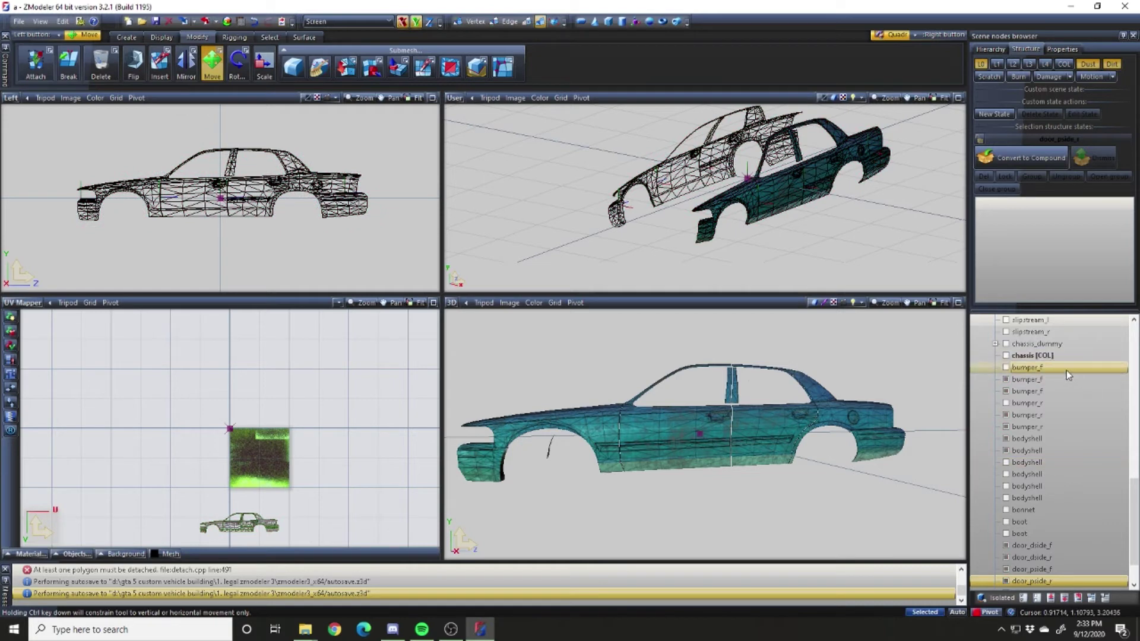
pyautogui.press('Down')
pyautogui.press('Down')
pyautogui.press('Down')
pyautogui.press('Down')
pyautogui.press('Down')
pyautogui.press('Down')
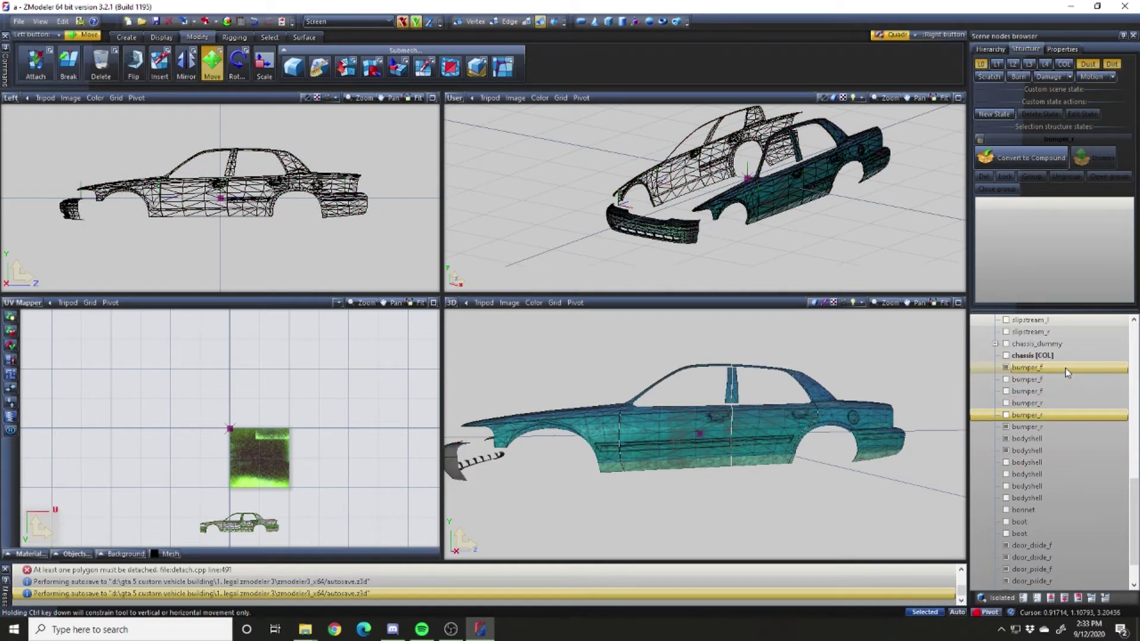
pyautogui.press('space')
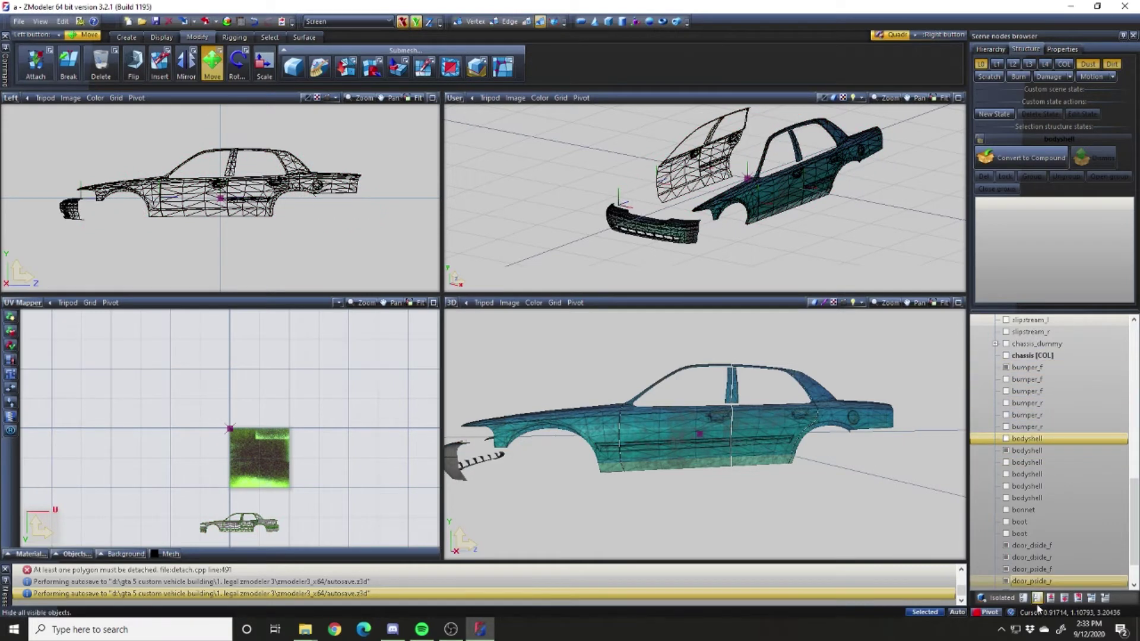
pyautogui.click(1037, 598)
pyautogui.click(1040, 368)
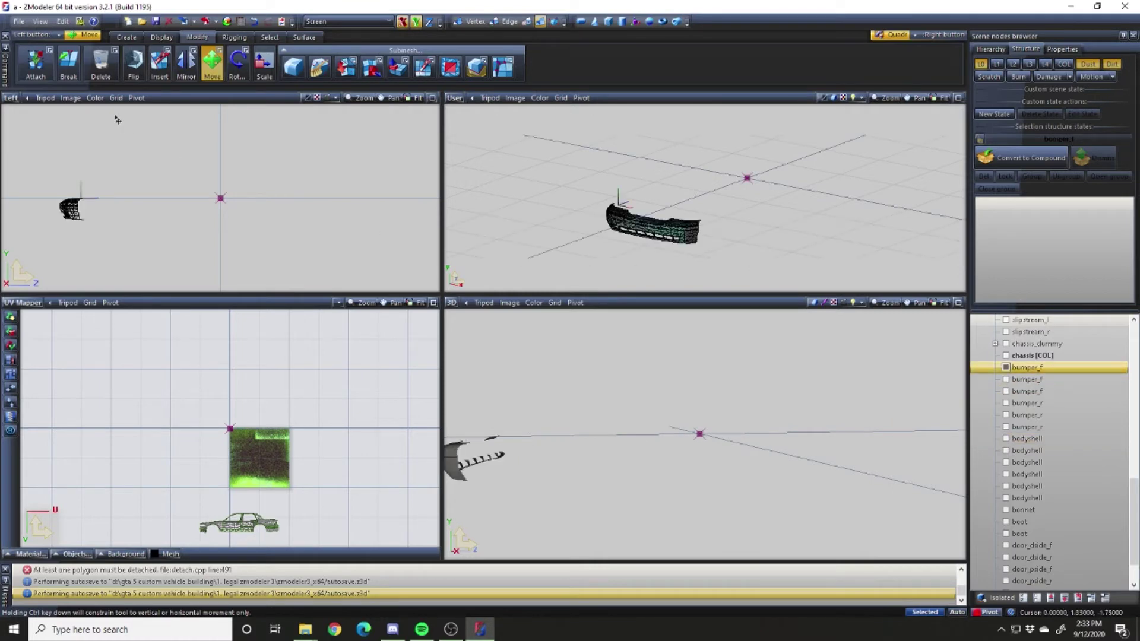
# Generate new UV mapping for the outer front bumper from the Front view
pyautogui.click(13, 101)
pyautogui.click(23, 124)
pyautogui.moveTo(67, 176); pyautogui.dragTo(355, 244, button='right')
pyautogui.rightClick(354, 243)
pyautogui.moveTo(379, 291)
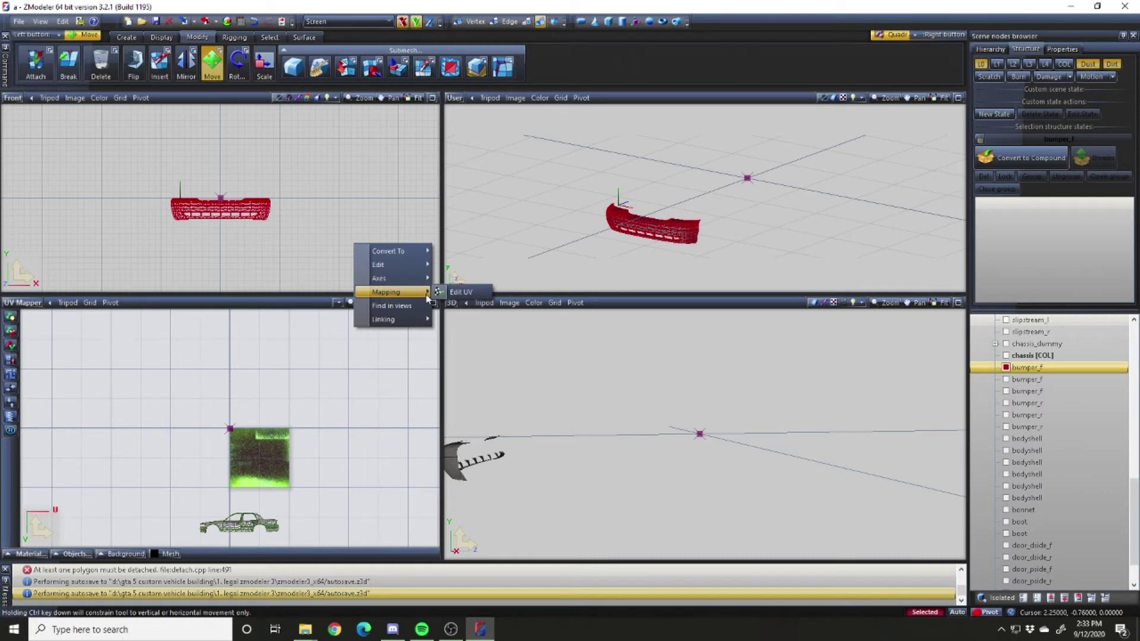
pyautogui.click(473, 292)
pyautogui.click(425, 380)
# Move the front bumper's UVs to the right of the texture square and clear the selection
pyautogui.moveTo(141, 407); pyautogui.dragTo(304, 456, button='right')
pyautogui.moveTo(270, 446); pyautogui.dragTo(395, 491)
pyautogui.moveTo(394, 488); pyautogui.dragTo(325, 460, button='right')
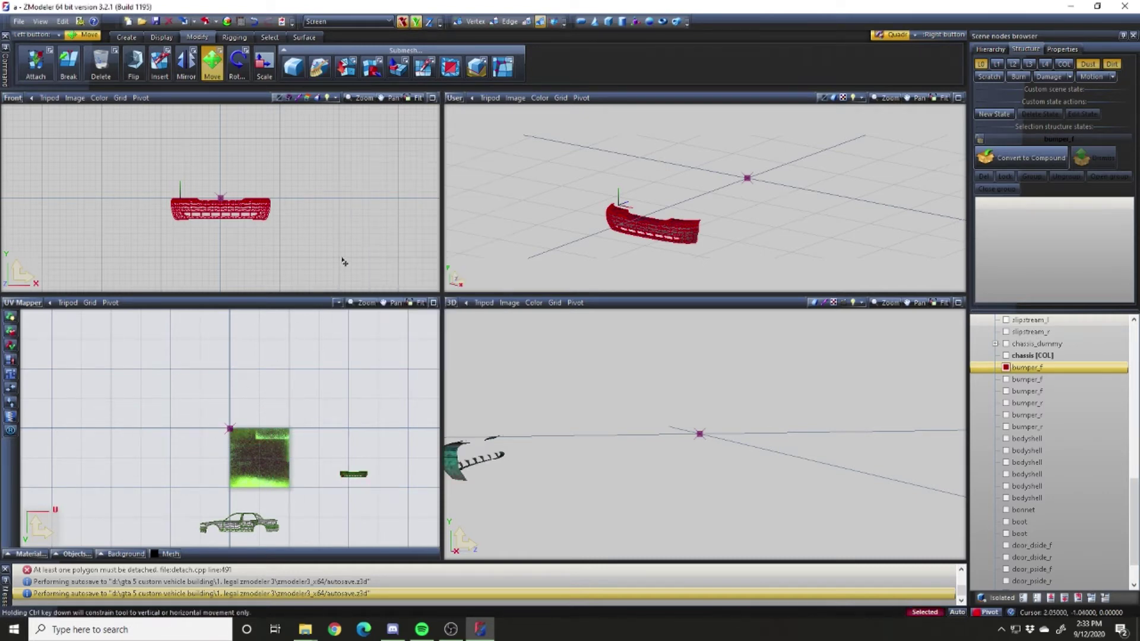
pyautogui.moveTo(343, 261); pyautogui.dragTo(5, 122, button='right')
pyautogui.press('space')
# Replace the visible front bumper with the outer rear bumper and the boot's rear panel, and show them in the Back view
pyautogui.click(1044, 380)
pyautogui.click(1033, 403)
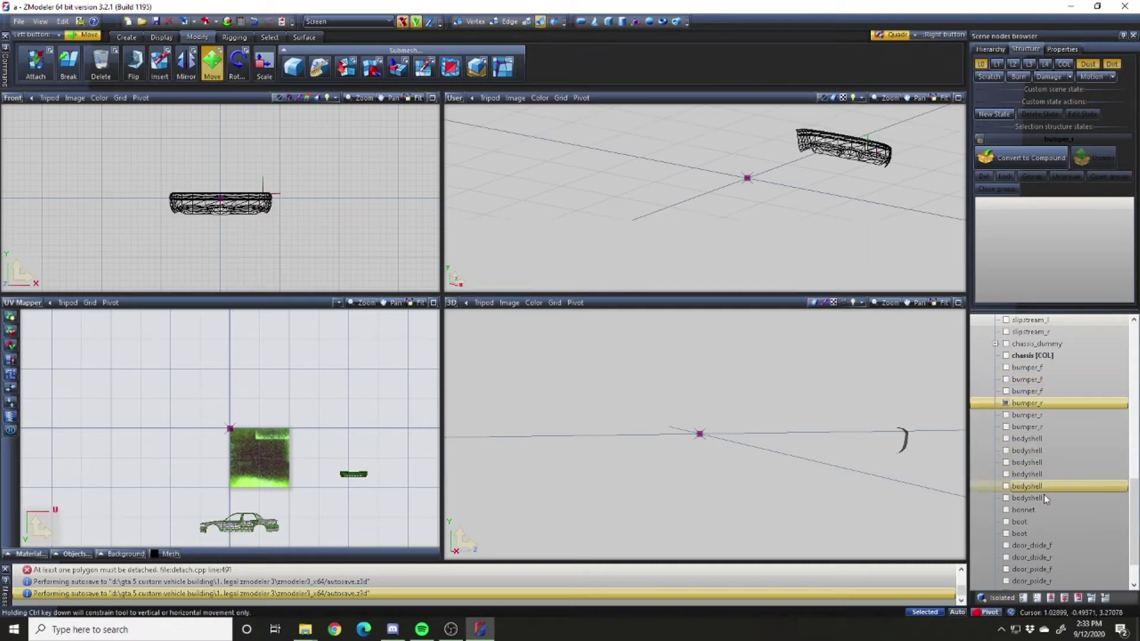
pyautogui.click(1029, 533)
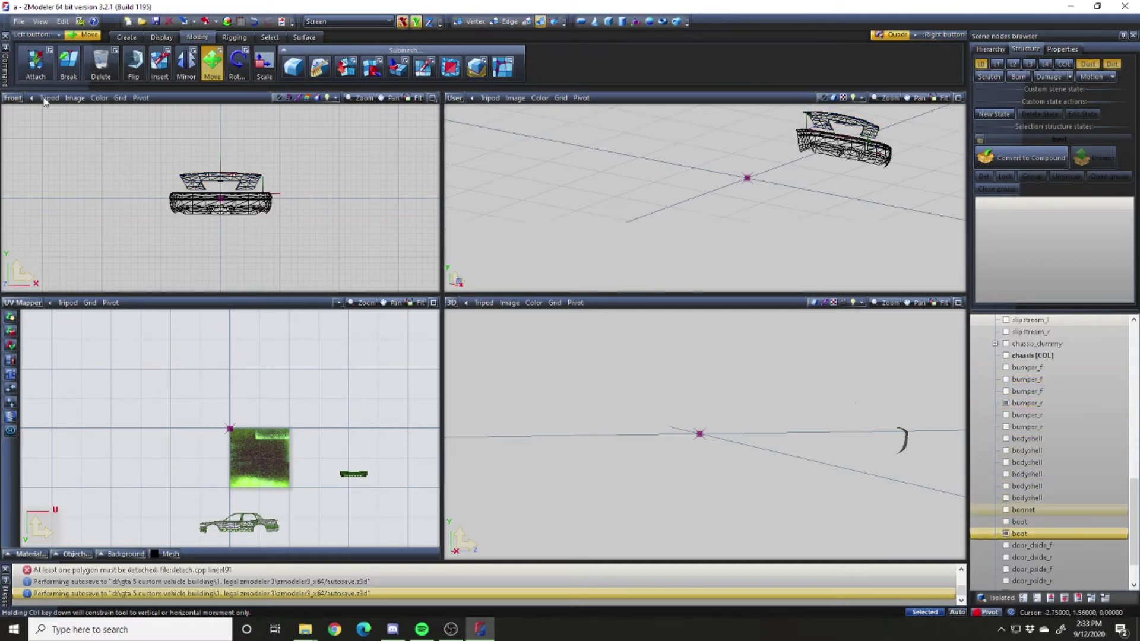
pyautogui.click(22, 97)
pyautogui.click(42, 156)
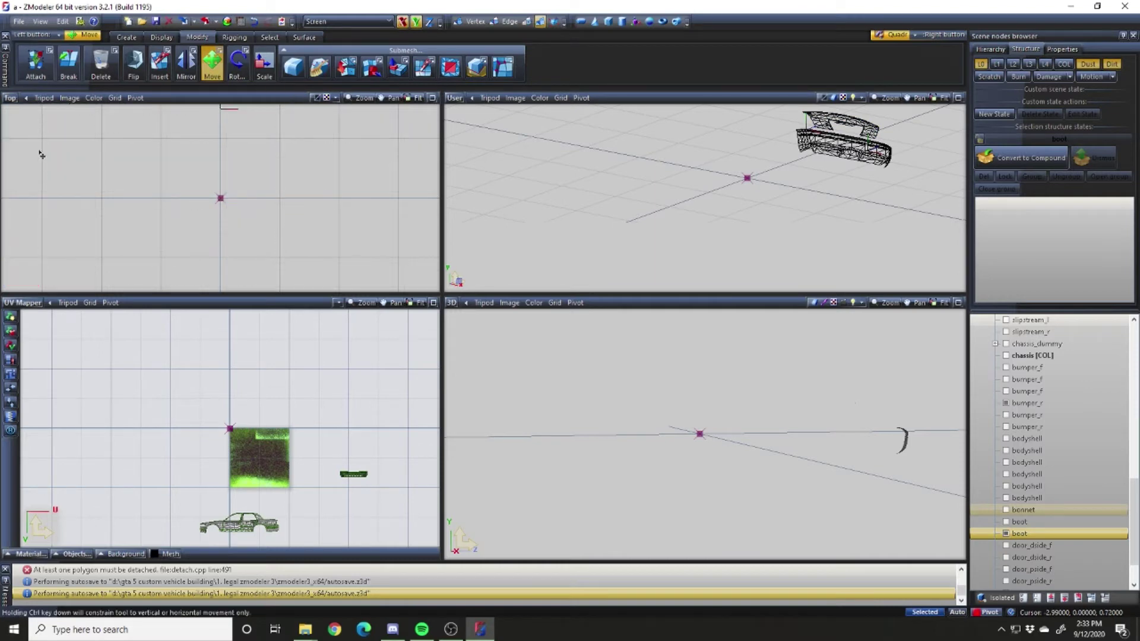
pyautogui.click(8, 96)
pyautogui.click(42, 169)
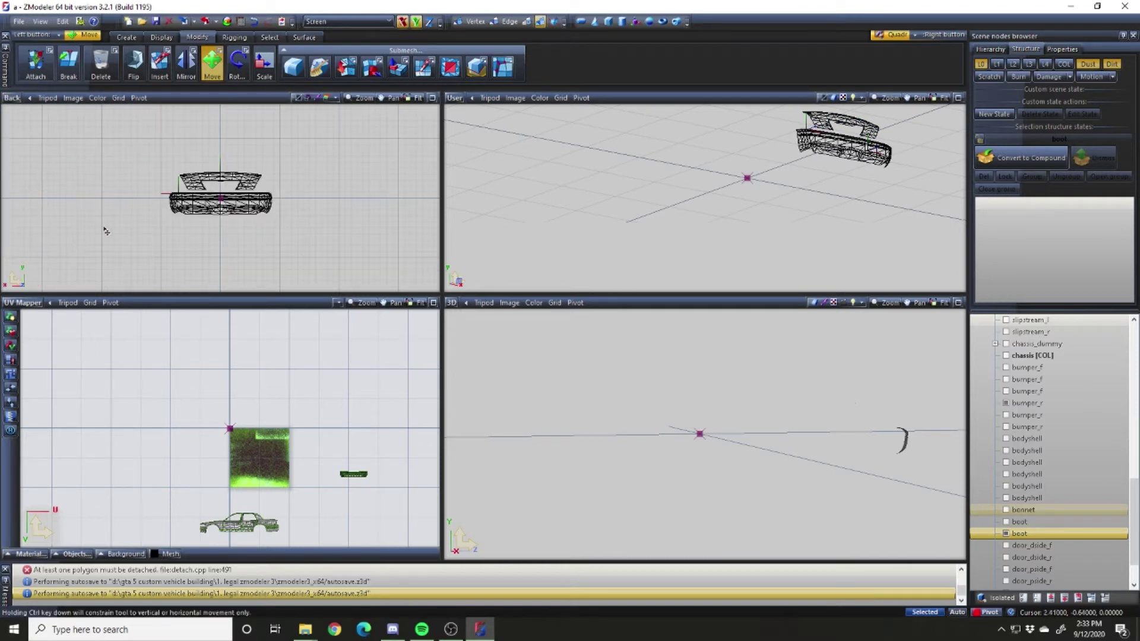
# Generate new UV mapping for the rear bumper and boot panel from the Back view and move it above the front bumper's UVs
pyautogui.rightClick(307, 204)
pyautogui.moveTo(354, 254)
pyautogui.click(409, 254)
pyautogui.click(407, 379)
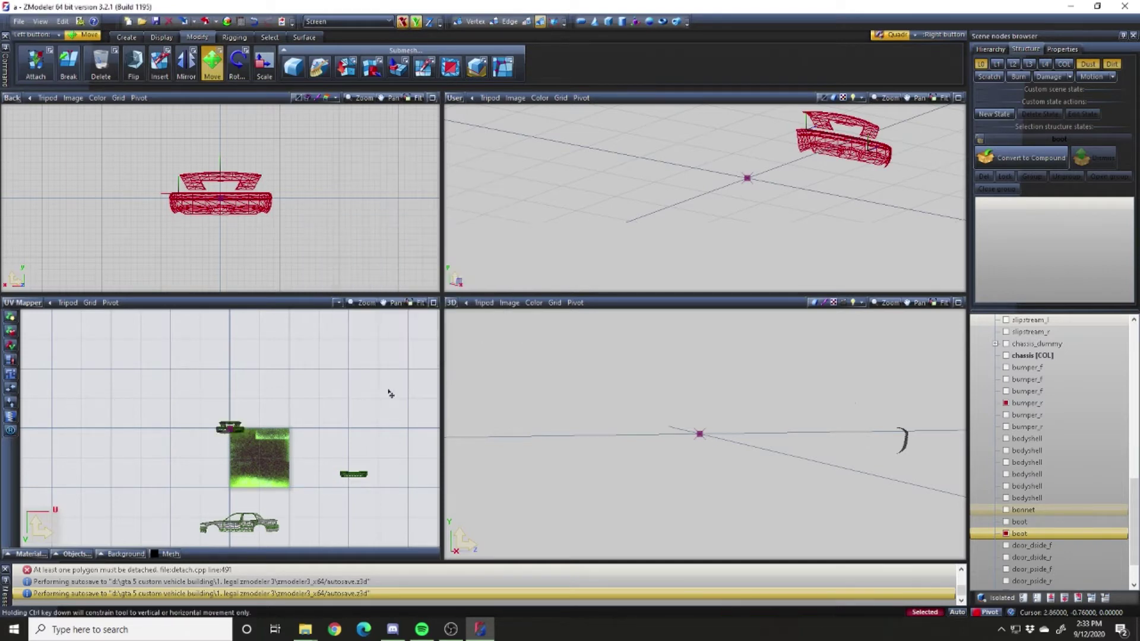
pyautogui.moveTo(404, 385); pyautogui.dragTo(333, 456)
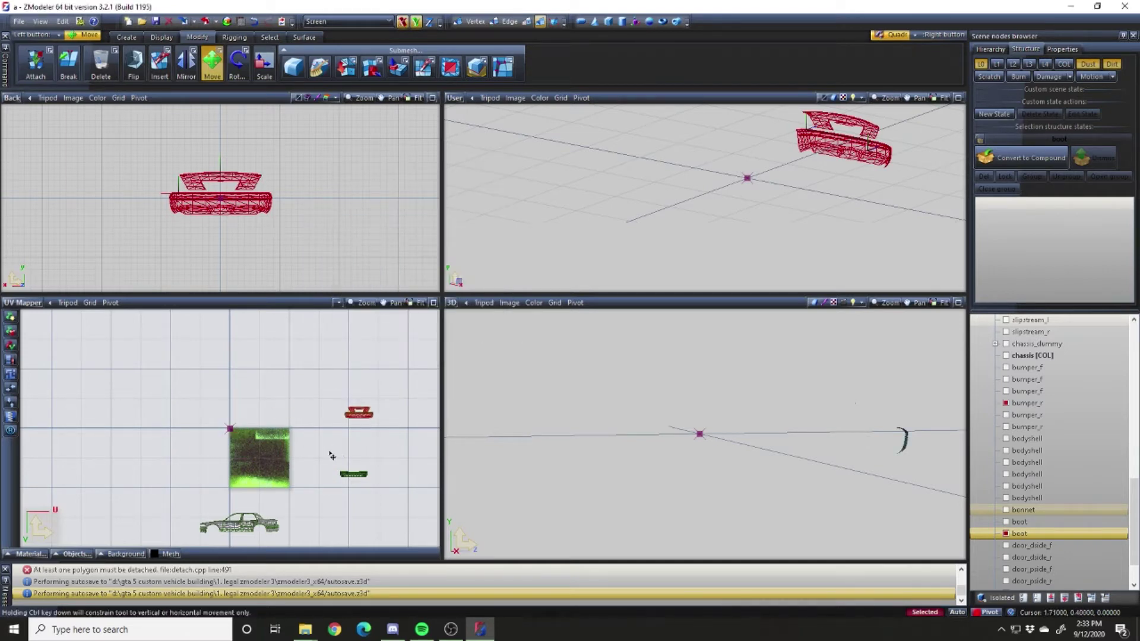
pyautogui.moveTo(722, 189); pyautogui.dragTo(784, 226)
# Hide the rear bumper and show the bodyshell piece that frames the grille at the front
pyautogui.click(1060, 404)
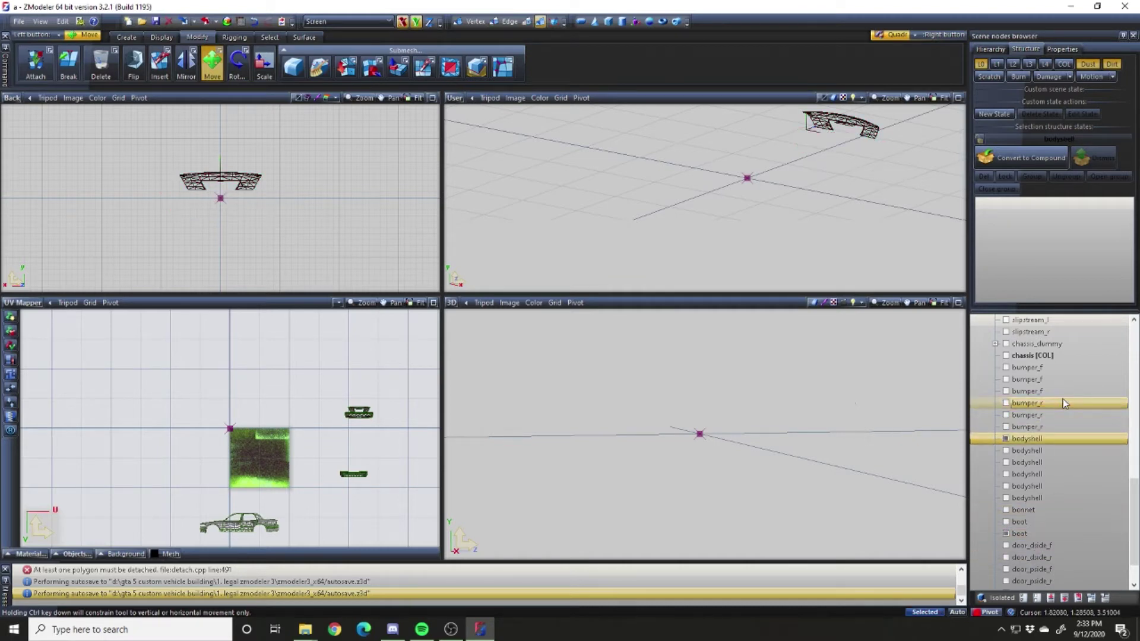
pyautogui.press('Down')
pyautogui.press('Down')
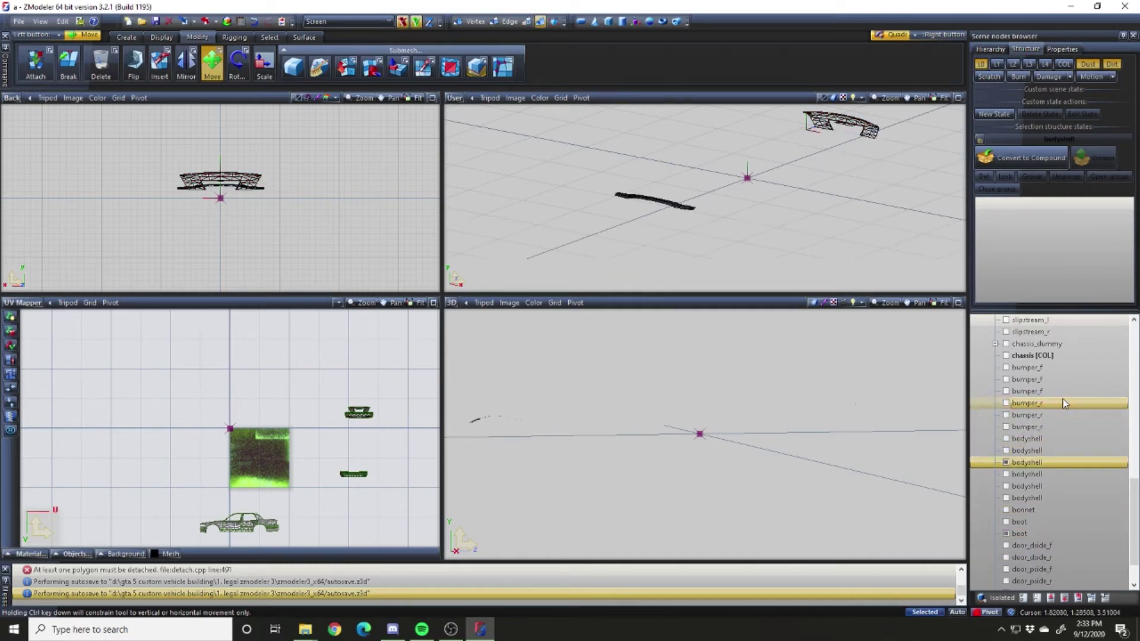
pyautogui.press('Down')
pyautogui.press('Up')
pyautogui.press('Down')
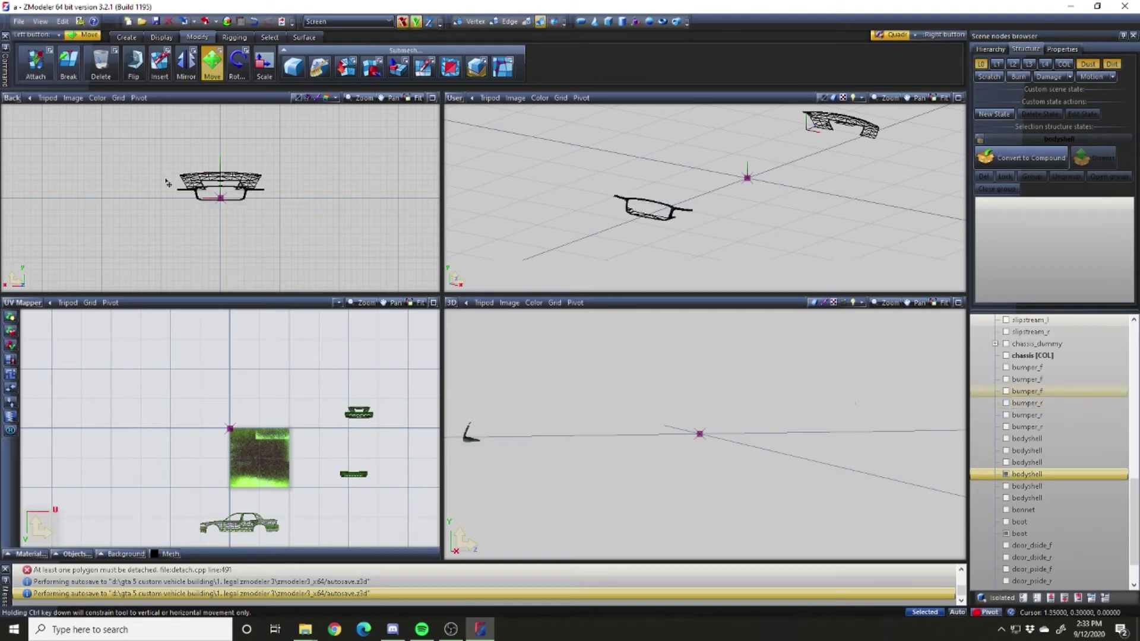
# Generate UV mapping for the front bodyshell frame from the Front view and place it with the front bumper's UVs
pyautogui.click(653, 209)
pyautogui.click(16, 102)
pyautogui.click(48, 138)
pyautogui.rightClick(79, 160)
pyautogui.moveTo(109, 208)
pyautogui.click(193, 211)
pyautogui.click(359, 383)
pyautogui.moveTo(165, 400); pyautogui.dragTo(400, 487)
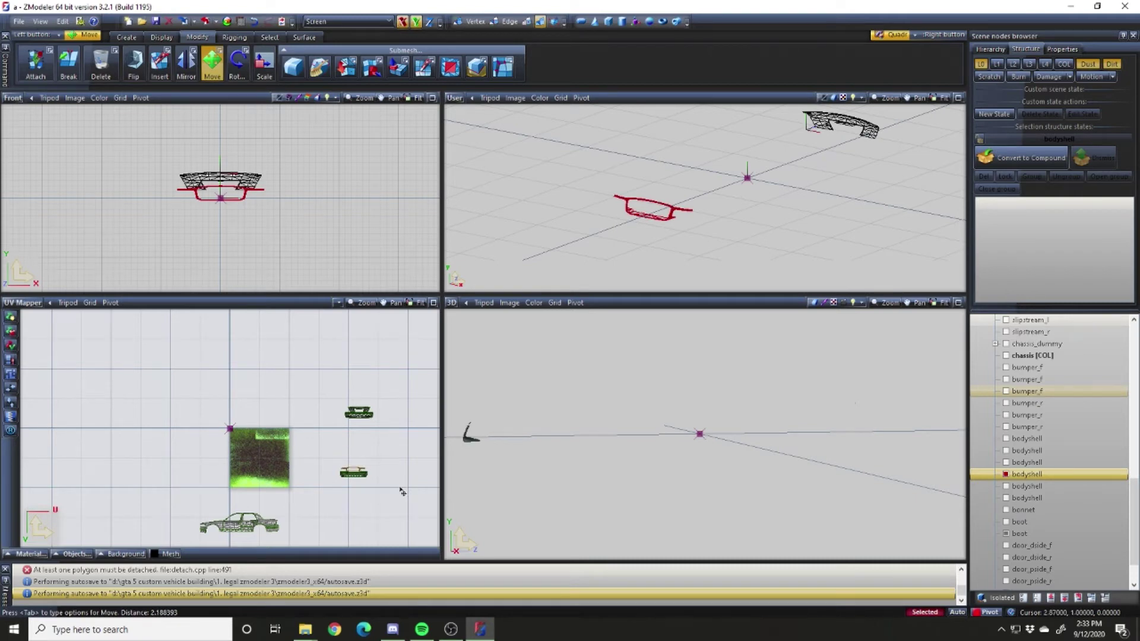
pyautogui.click(304, 208)
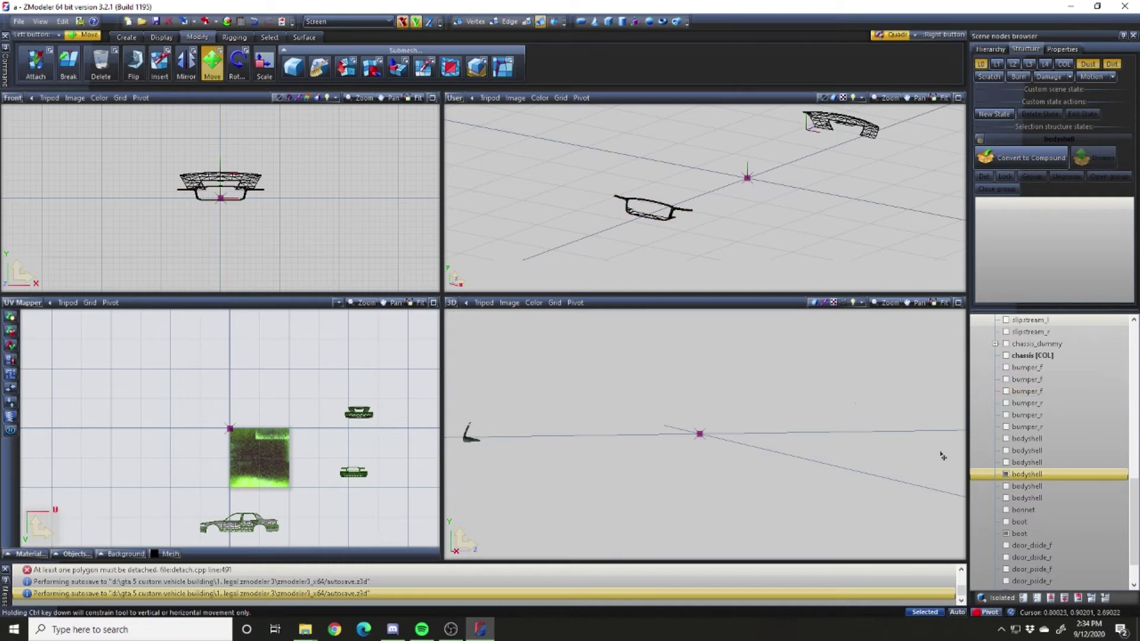
# Hide the front frame and boot rear panel, and show the upward-facing bodyshell pieces, the bonnet and the other boot part
pyautogui.click(1052, 487)
pyautogui.click(1054, 475)
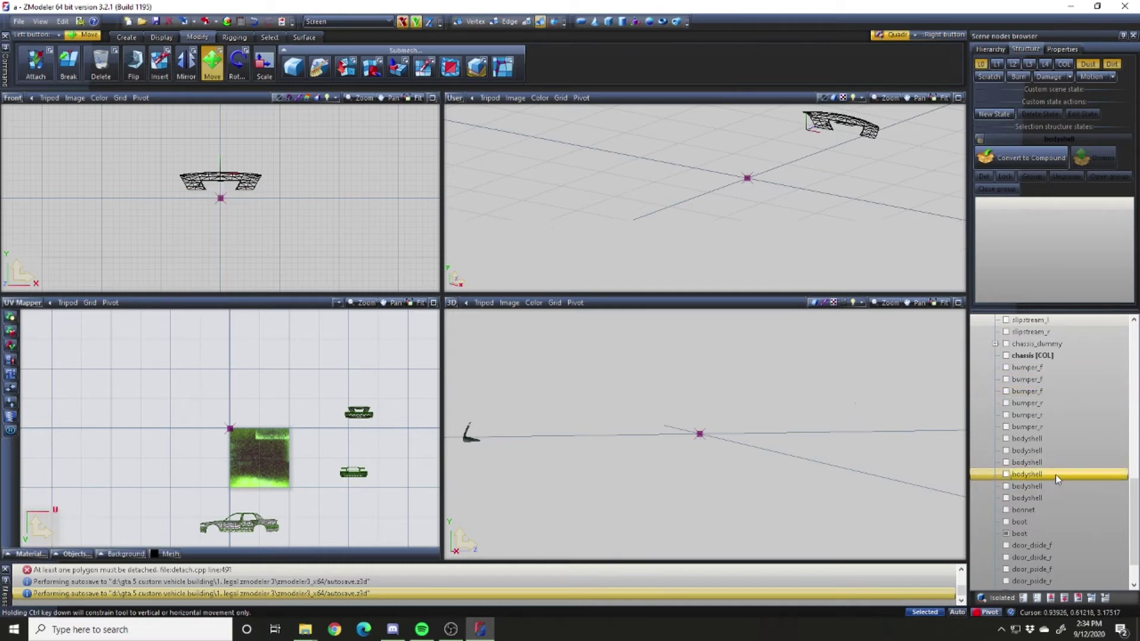
pyautogui.press('Up')
pyautogui.press('Up')
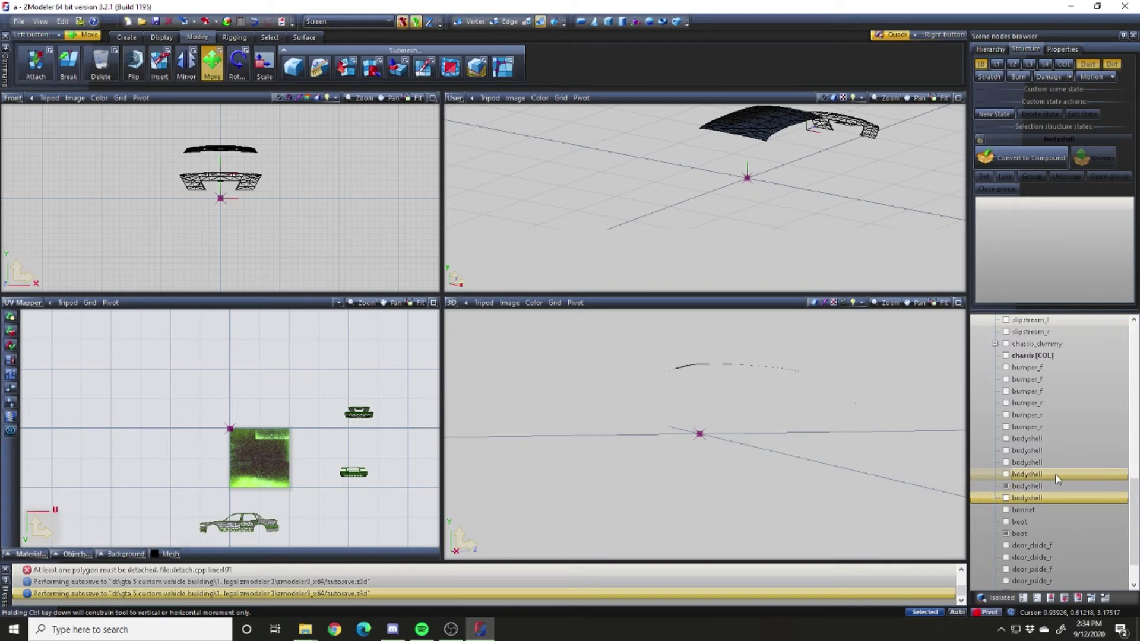
pyautogui.press('Down')
pyautogui.press('Down')
pyautogui.press('Down')
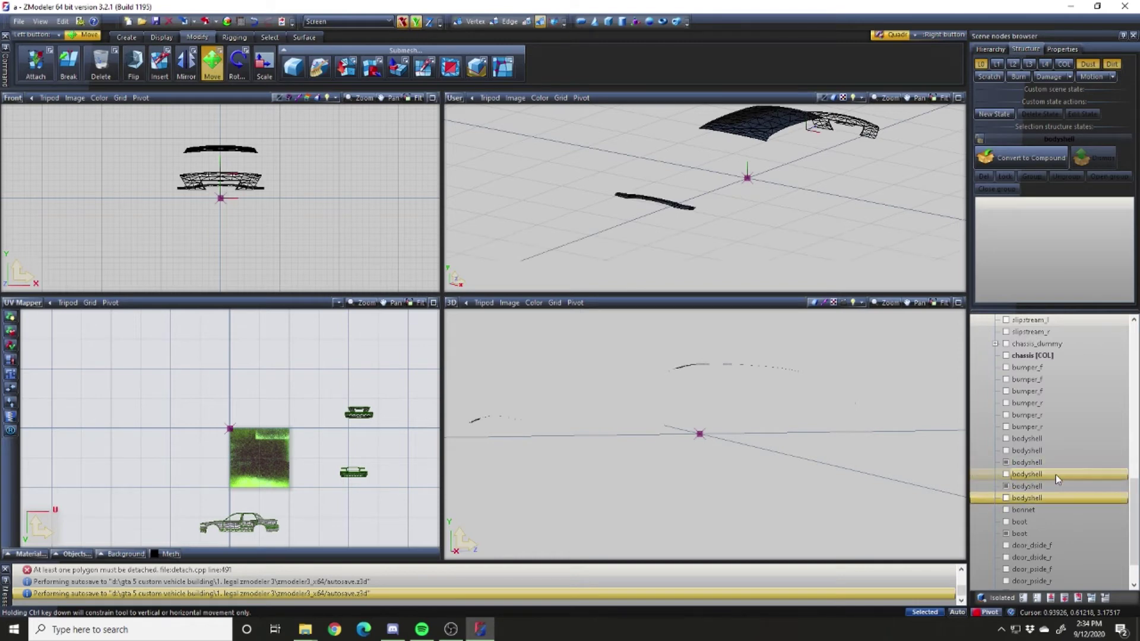
pyautogui.press('Down')
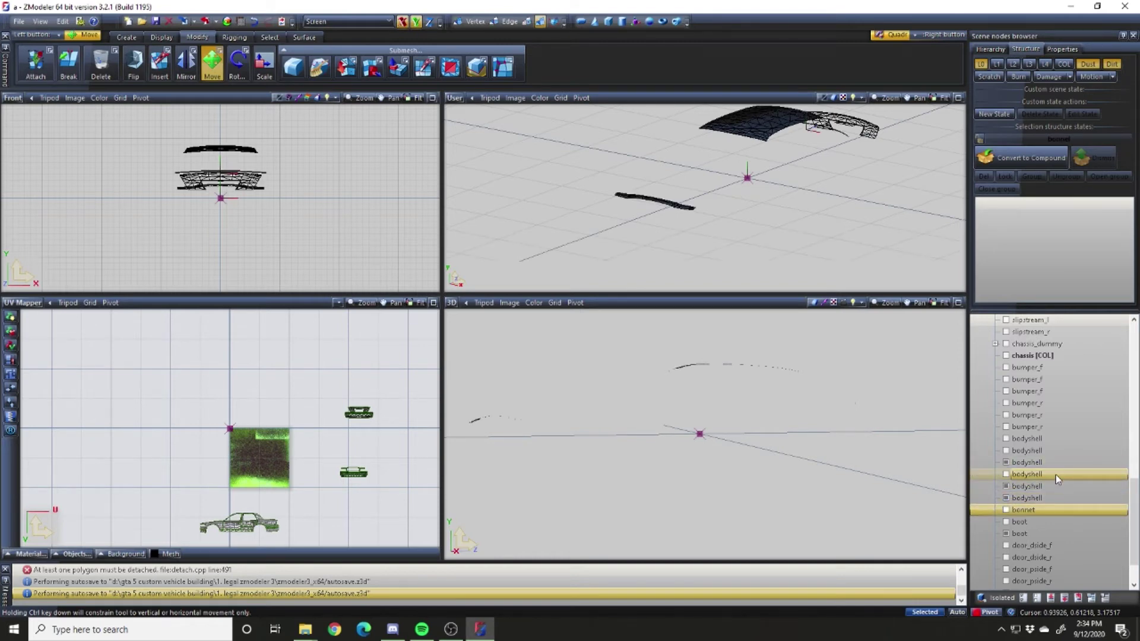
pyautogui.press('Down')
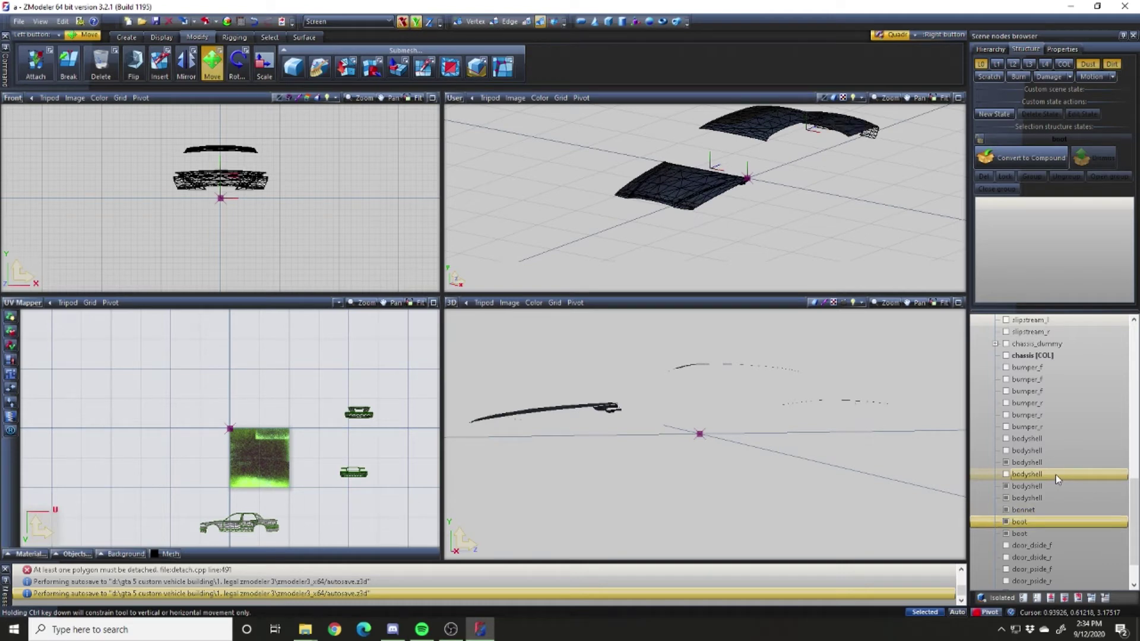
pyautogui.press('Down')
pyautogui.press('Down')
pyautogui.press('Down')
pyautogui.press('Down')
pyautogui.press('Down')
pyautogui.press('Down')
pyautogui.press('Down')
pyautogui.press('Down')
pyautogui.press('Down')
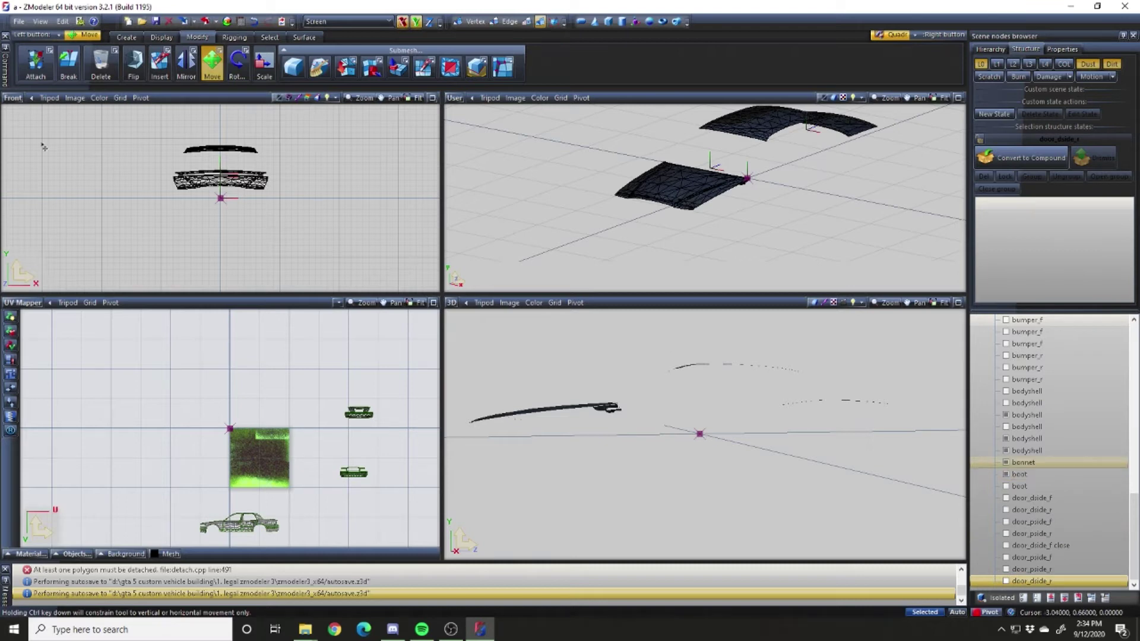
# Generate new UV mapping for the roof, bonnet and boot surfaces from the Top view and move it left of the texture square
pyautogui.moveTo(332, 220); pyautogui.dragTo(156, 108)
pyautogui.click(13, 97)
pyautogui.click(32, 153)
pyautogui.rightClick(64, 159)
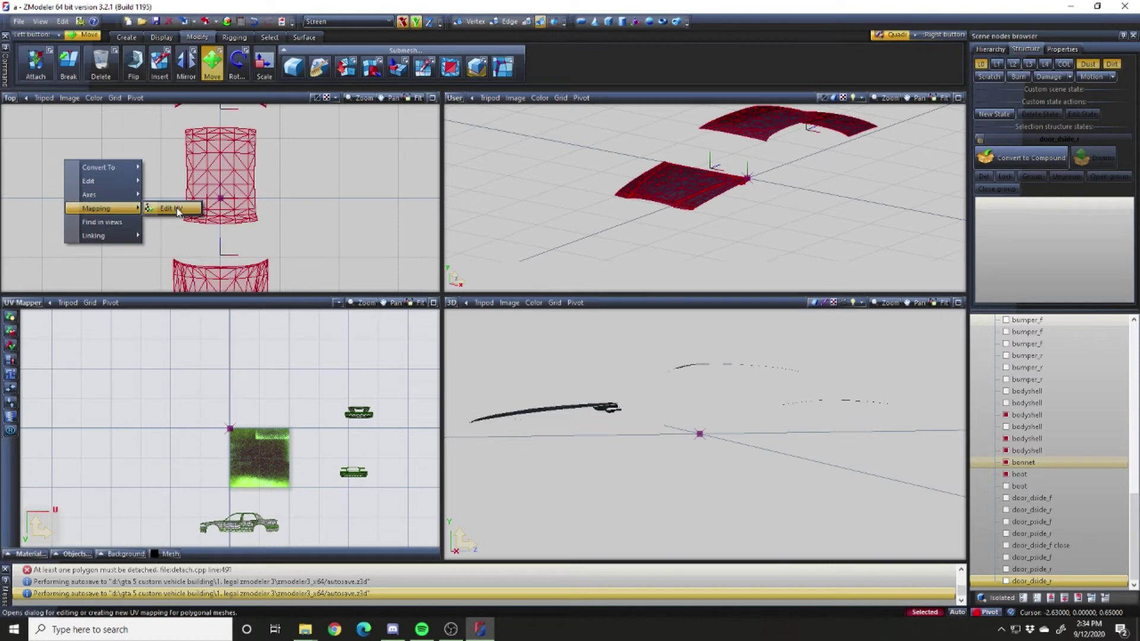
pyautogui.click(177, 211)
pyautogui.click(423, 377)
pyautogui.moveTo(161, 361); pyautogui.dragTo(272, 479)
pyautogui.moveTo(202, 348); pyautogui.dragTo(50, 386)
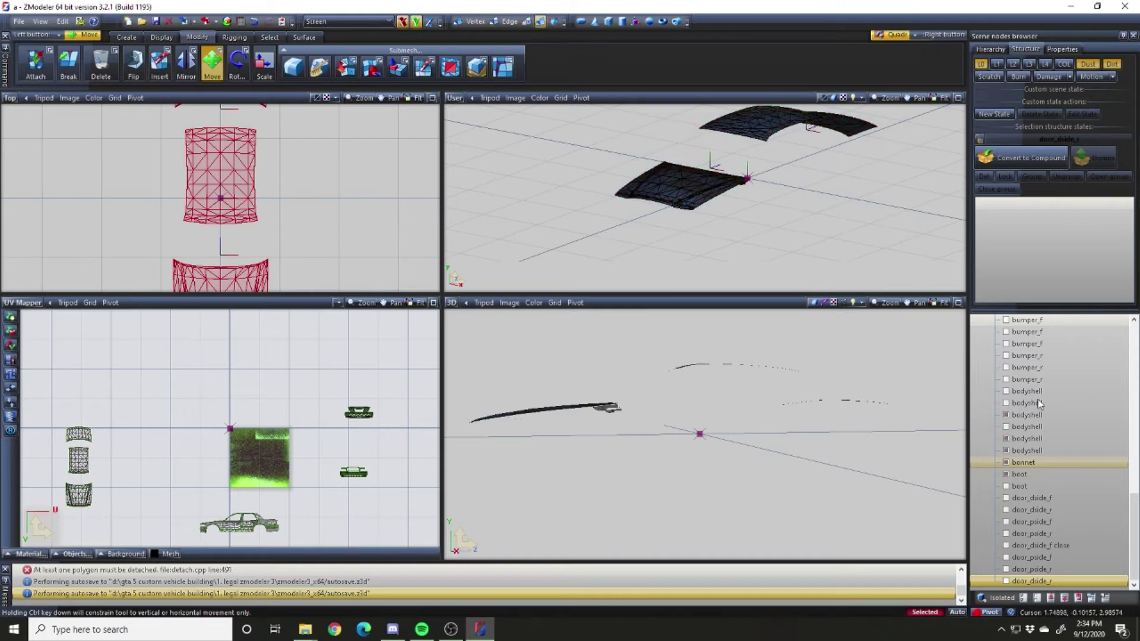
# Hide the upward-facing panels and show only the four inner door parts, including door_dside_f close
pyautogui.click(1039, 415)
pyautogui.press('Down')
pyautogui.press('Down')
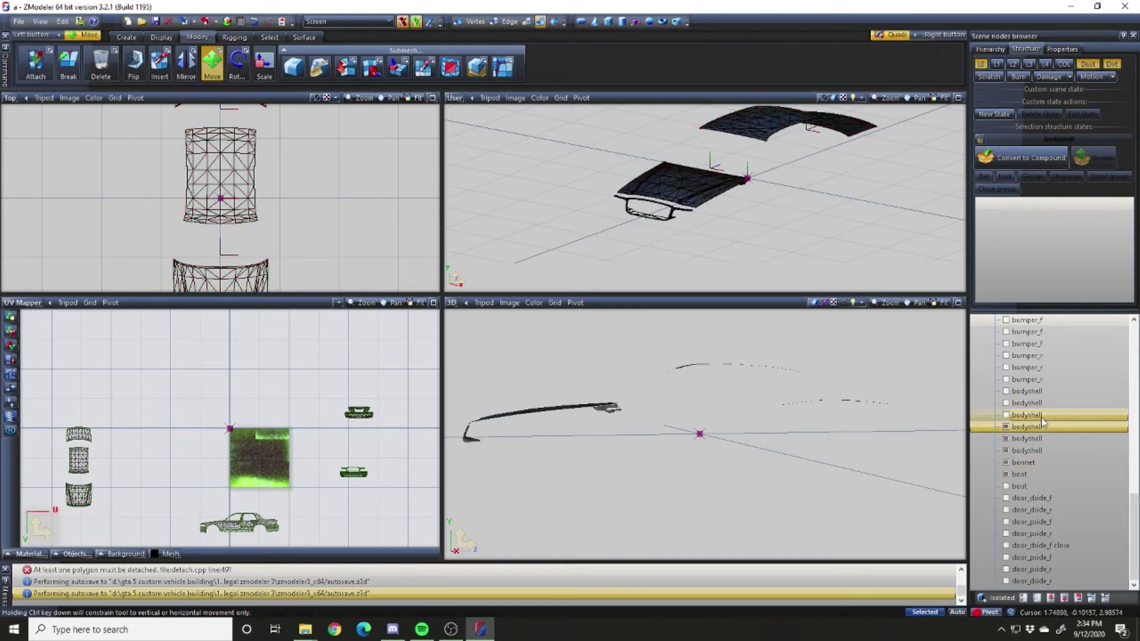
pyautogui.press('Down')
pyautogui.press('Down')
pyautogui.press('Down')
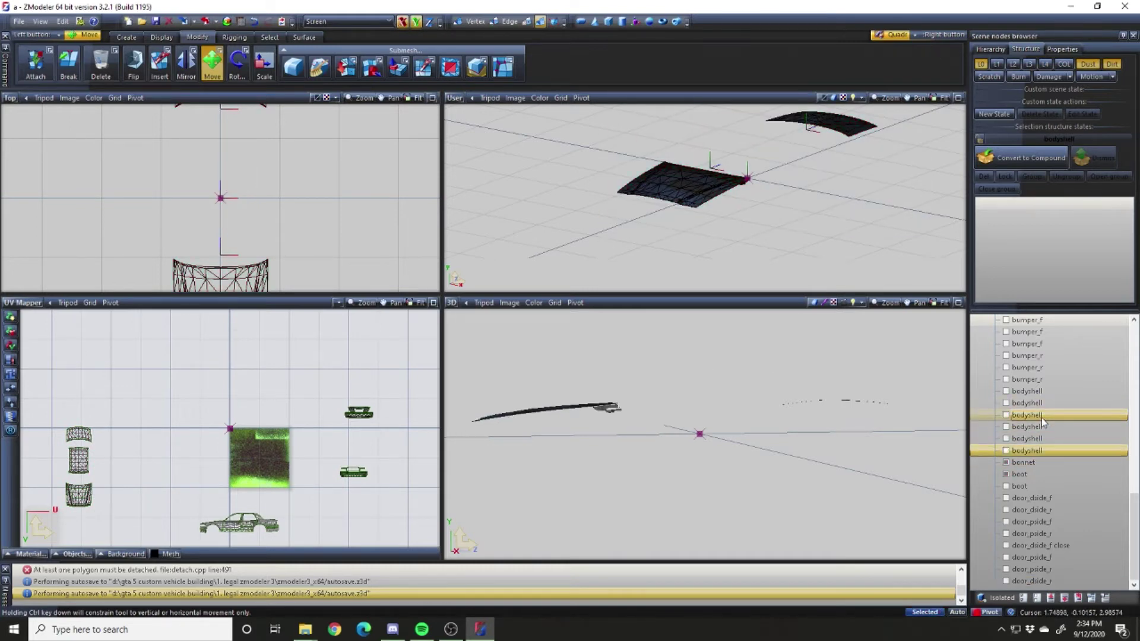
pyautogui.press('Down')
pyautogui.press('Down')
pyautogui.press('Down')
pyautogui.press('Down')
pyautogui.press('Down')
pyautogui.press('Down')
pyautogui.press('Down')
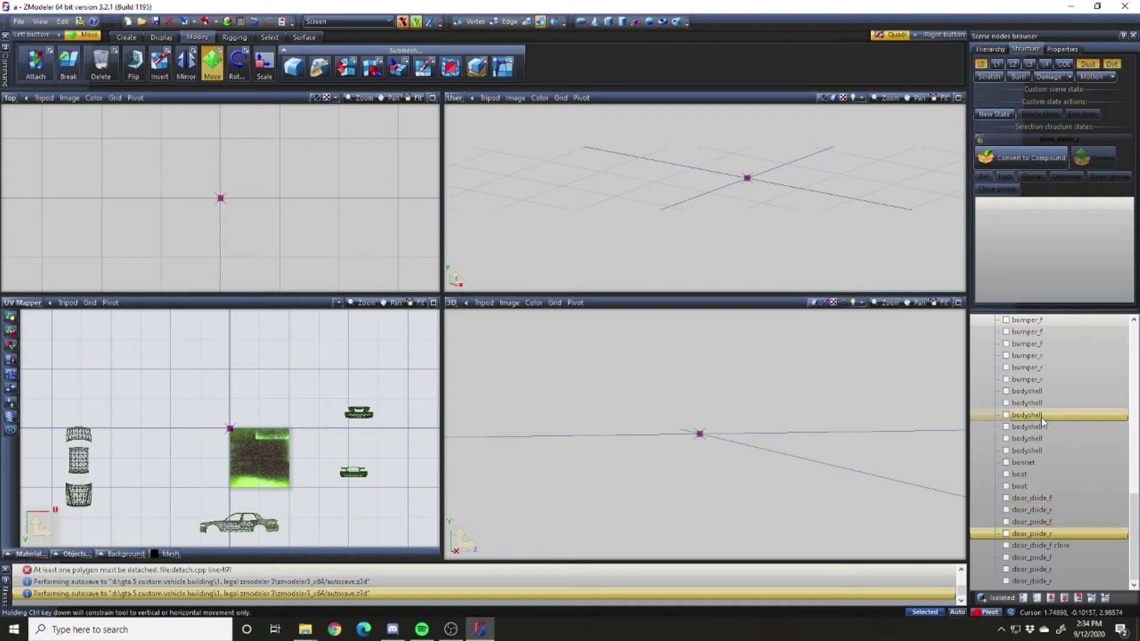
pyautogui.press('Down')
pyautogui.press('Down')
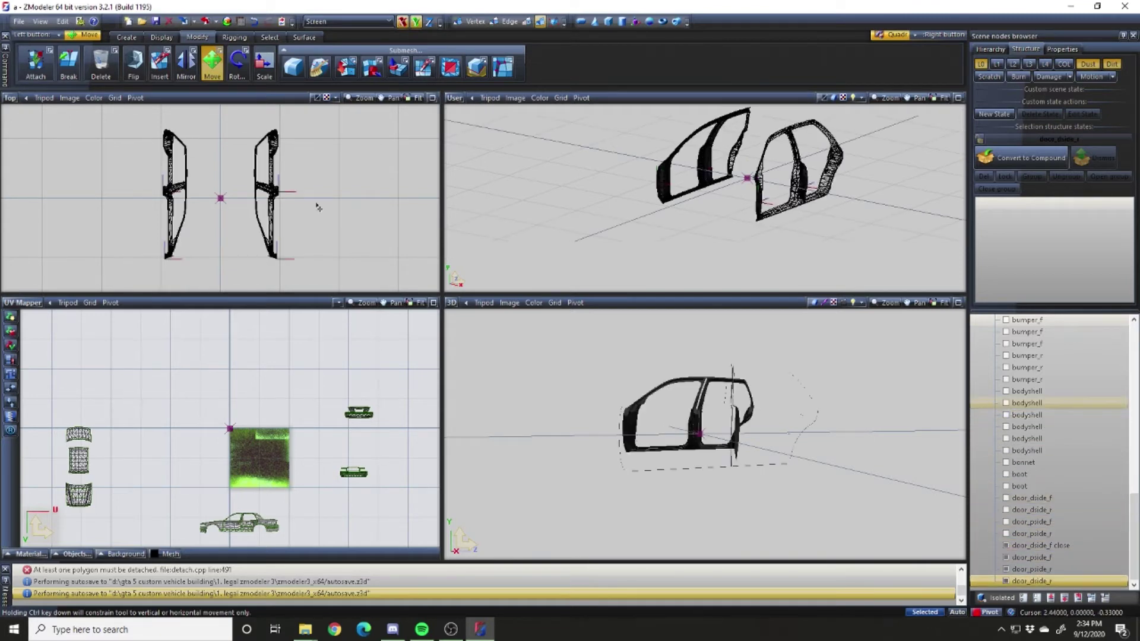
# Generate new UV mapping for the inner door parts from the Top view and move it beside the side panels' UVs
pyautogui.moveTo(137, 120); pyautogui.dragTo(378, 290)
pyautogui.rightClick(334, 212)
pyautogui.moveTo(375, 262)
pyautogui.click(421, 261)
pyautogui.click(422, 378)
pyautogui.moveTo(160, 390); pyautogui.dragTo(416, 526)
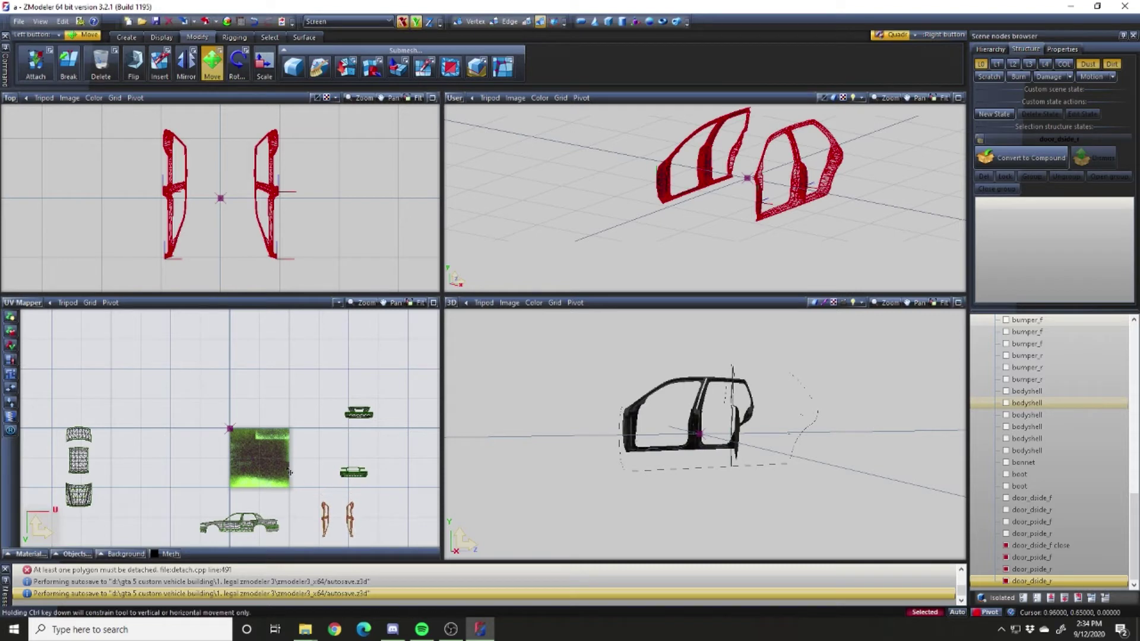
pyautogui.moveTo(273, 470); pyautogui.dragTo(383, 543, button='right')
pyautogui.moveTo(564, 239); pyautogui.dragTo(965, 107, button='right')
# Select all parts from the first bumper_f through door_pside_r and make them visible alongside the inner doors
pyautogui.click(1049, 533)
pyautogui.scroll(1, 1069, 348)
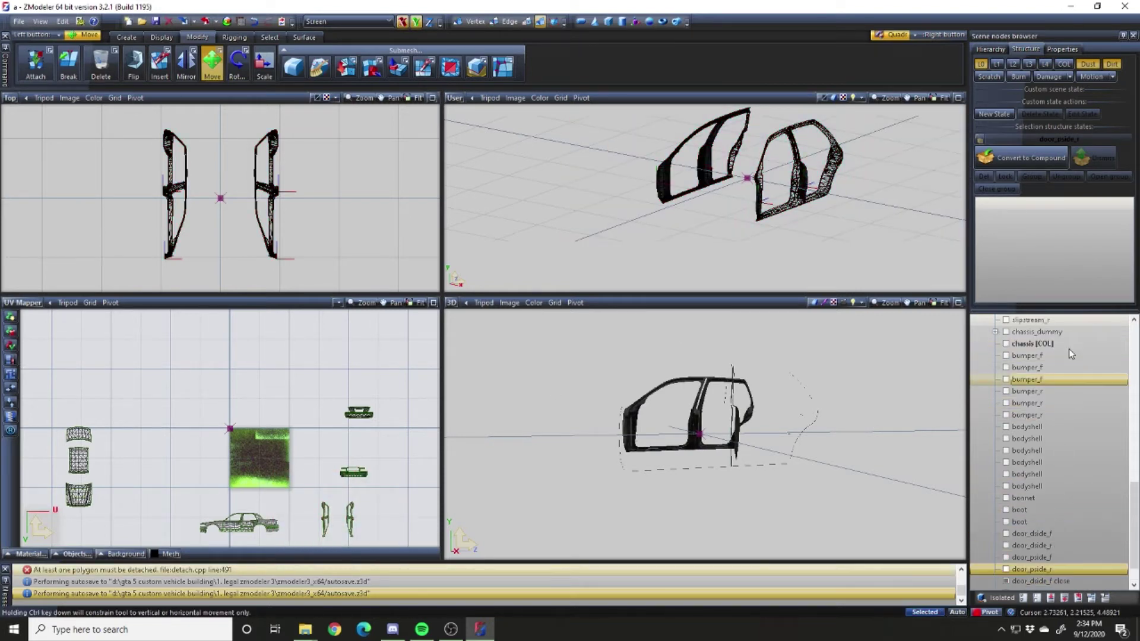
pyautogui.keyDown('shift'); pyautogui.click(1050, 356); pyautogui.keyUp('shift')
pyautogui.click(1005, 357)
pyautogui.moveTo(798, 444); pyautogui.dragTo(809, 458, button='middle')
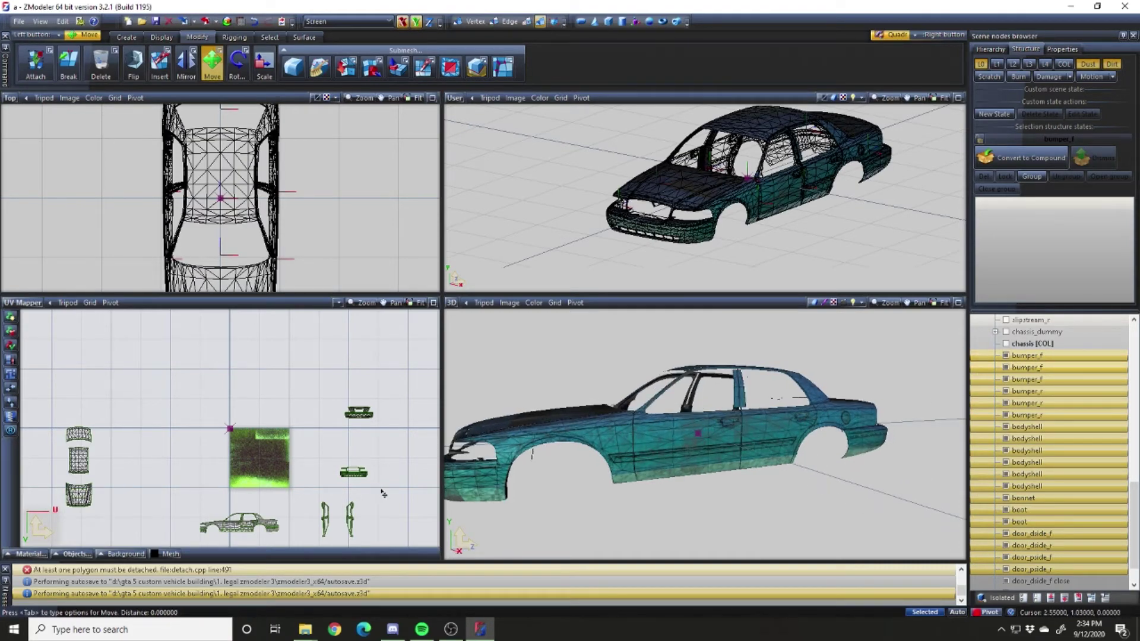
# Maximize the UV Mapper and frame the texture square together with all the UV groups
pyautogui.hotkey('alt', 'w')
pyautogui.scroll(4, 587, 426)
pyautogui.scroll(1, 587, 426)
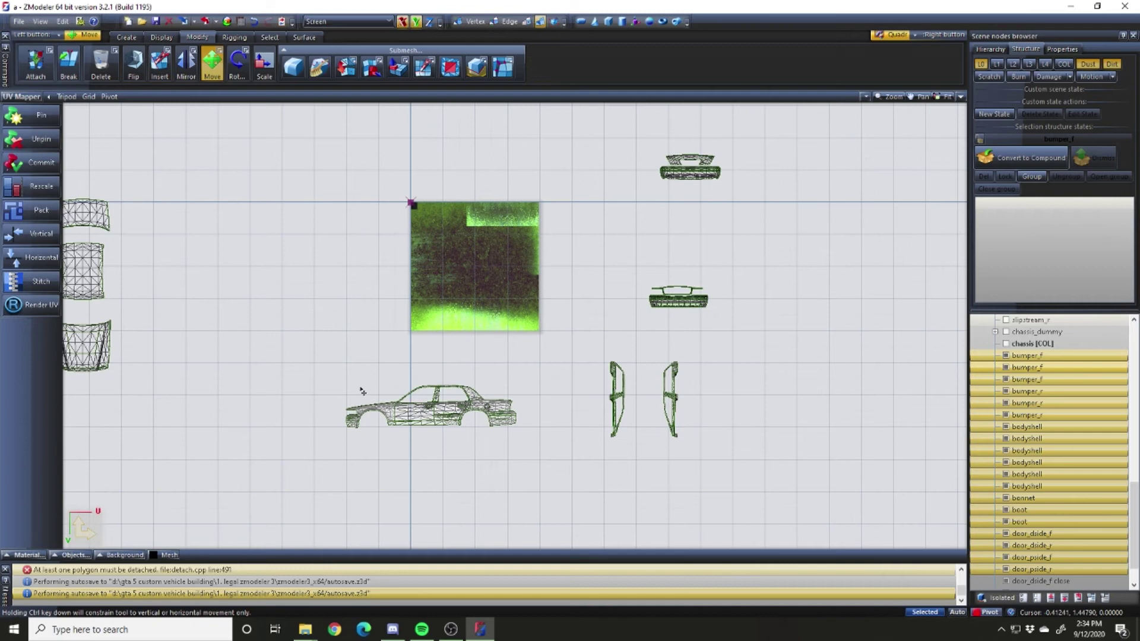
pyautogui.scroll(-2, 307, 347)
pyautogui.scroll(1, 290, 308)
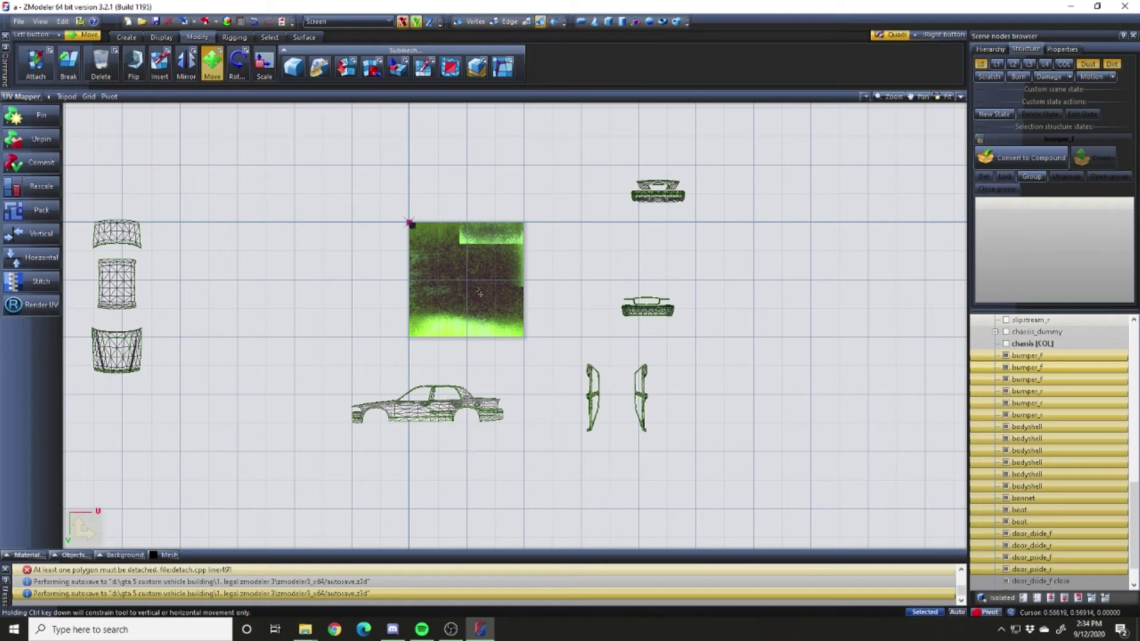
# Select the inner door parts' UVs and scale them down to about 7.7% of their size
pyautogui.hotkey('alt', 'w')
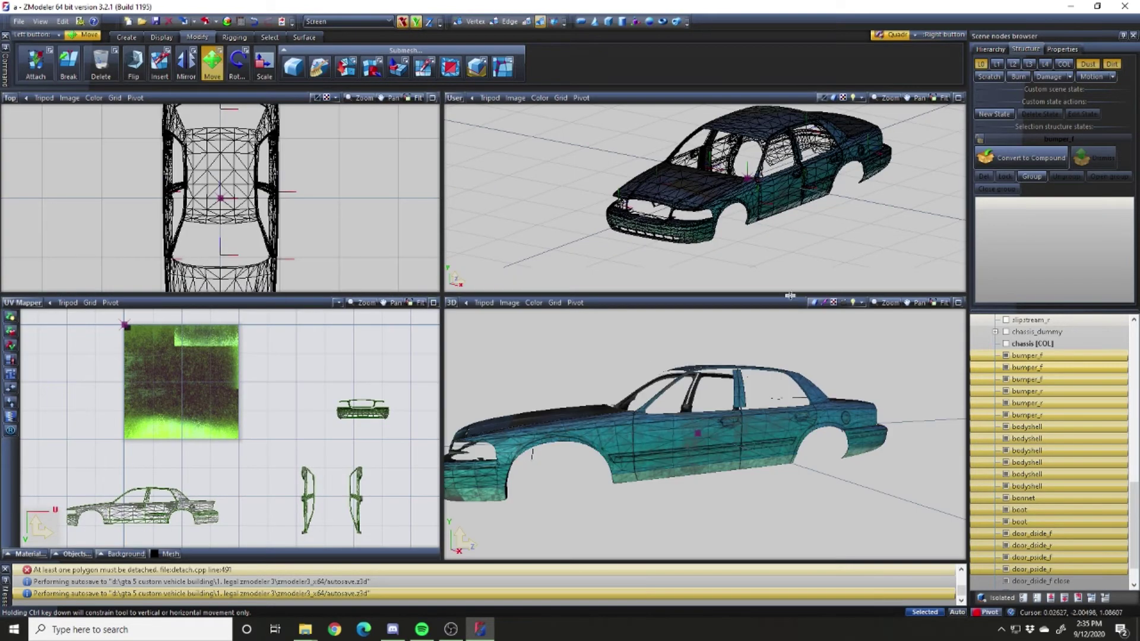
pyautogui.moveTo(786, 332); pyautogui.dragTo(430, 485, button='middle')
pyautogui.scroll(5, 736, 415)
pyautogui.moveTo(286, 457); pyautogui.dragTo(418, 543, button='right')
pyautogui.press('space')
pyautogui.click(434, 303)
pyautogui.click(265, 66)
pyautogui.moveTo(333, 208); pyautogui.dragTo(382, 382)
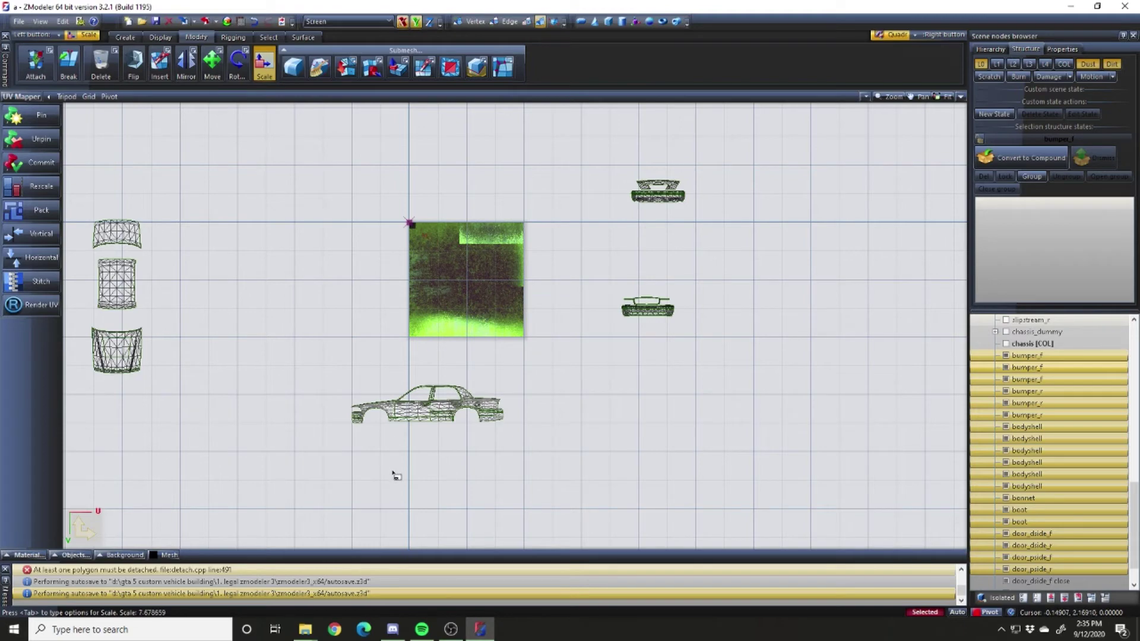
# Move the inner door UVs into the black clean square in the texture's corner, placing both door sides closer together
pyautogui.scroll(10, 415, 223)
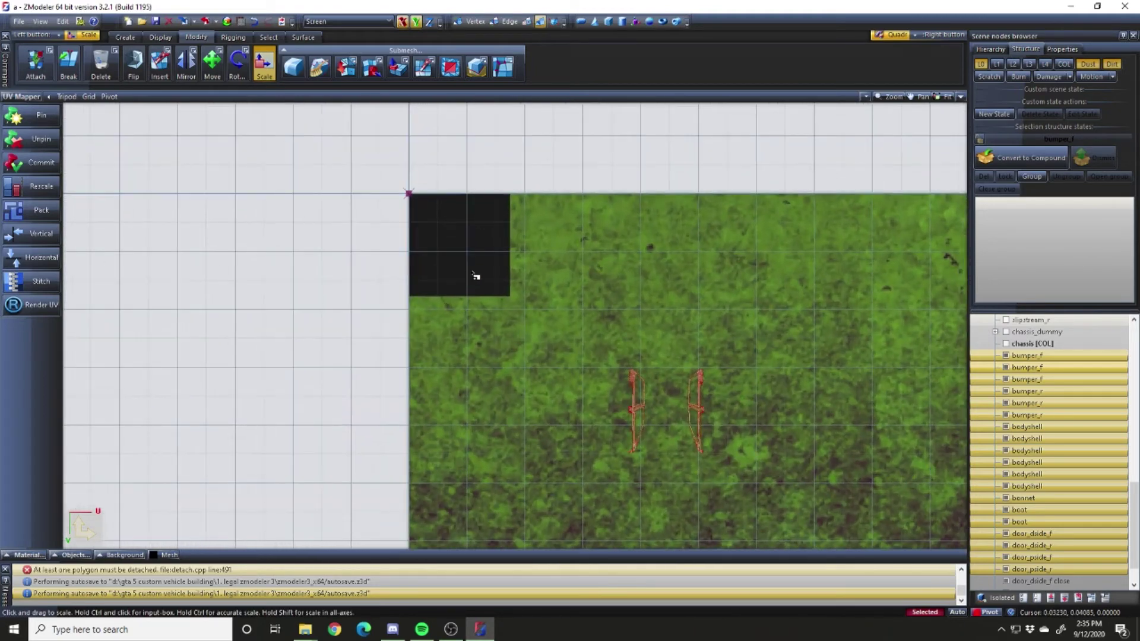
pyautogui.scroll(4, 473, 275)
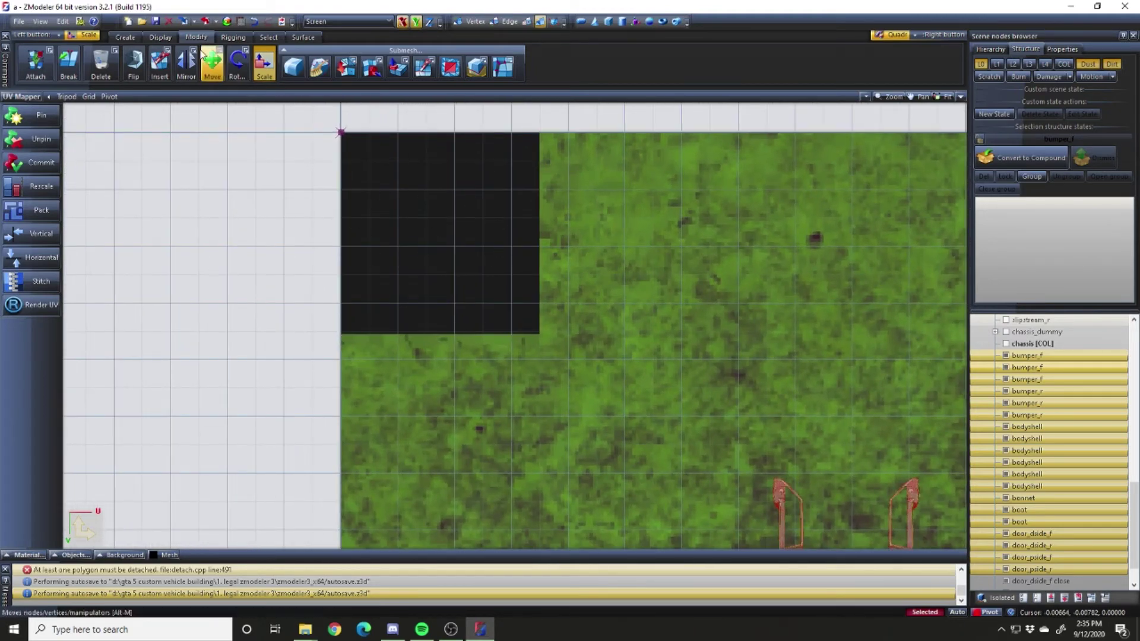
pyautogui.click(212, 65)
pyautogui.moveTo(443, 262); pyautogui.dragTo(249, 127)
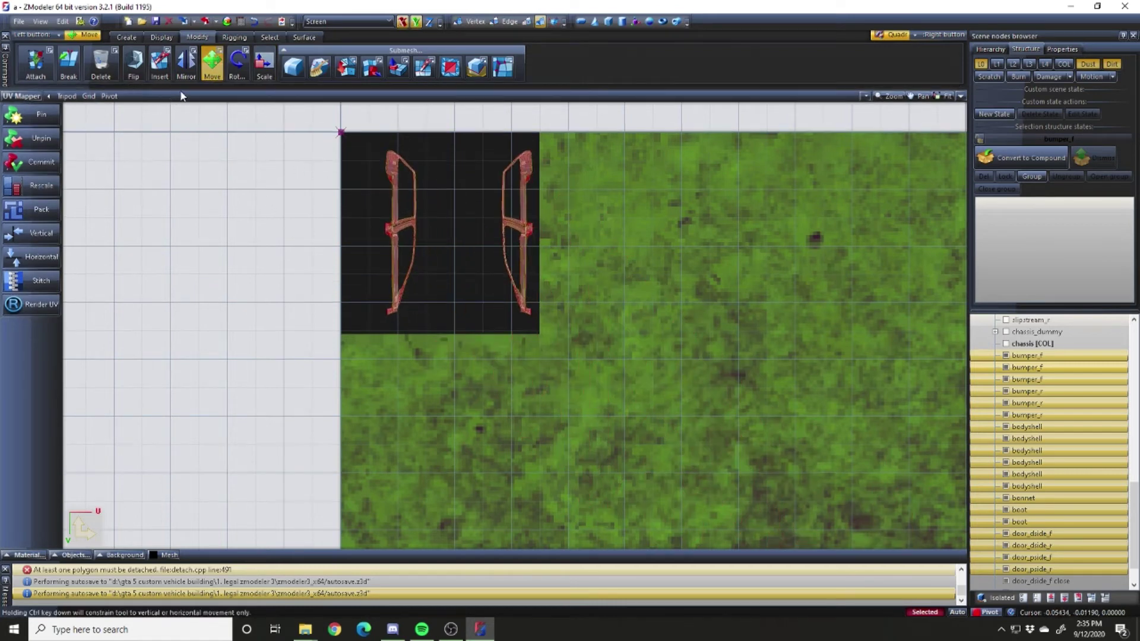
pyautogui.moveTo(190, 89); pyautogui.dragTo(190, 109)
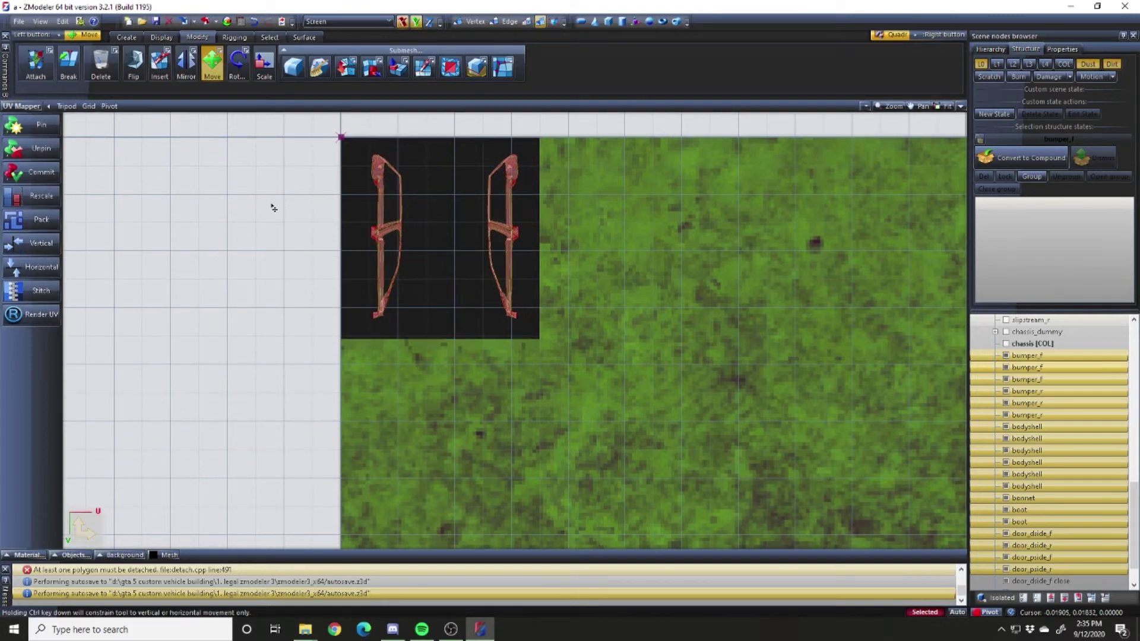
pyautogui.moveTo(307, 145); pyautogui.dragTo(469, 351)
pyautogui.moveTo(468, 348); pyautogui.dragTo(446, 358, button='right')
pyautogui.moveTo(447, 354); pyautogui.dragTo(397, 352)
pyautogui.moveTo(305, 368); pyautogui.dragTo(555, 113, button='right')
# Examine the inner door frames in the 3D view to check them for dirt
pyautogui.hotkey('alt', 'w')
pyautogui.moveTo(594, 461); pyautogui.dragTo(601, 455, button='middle')
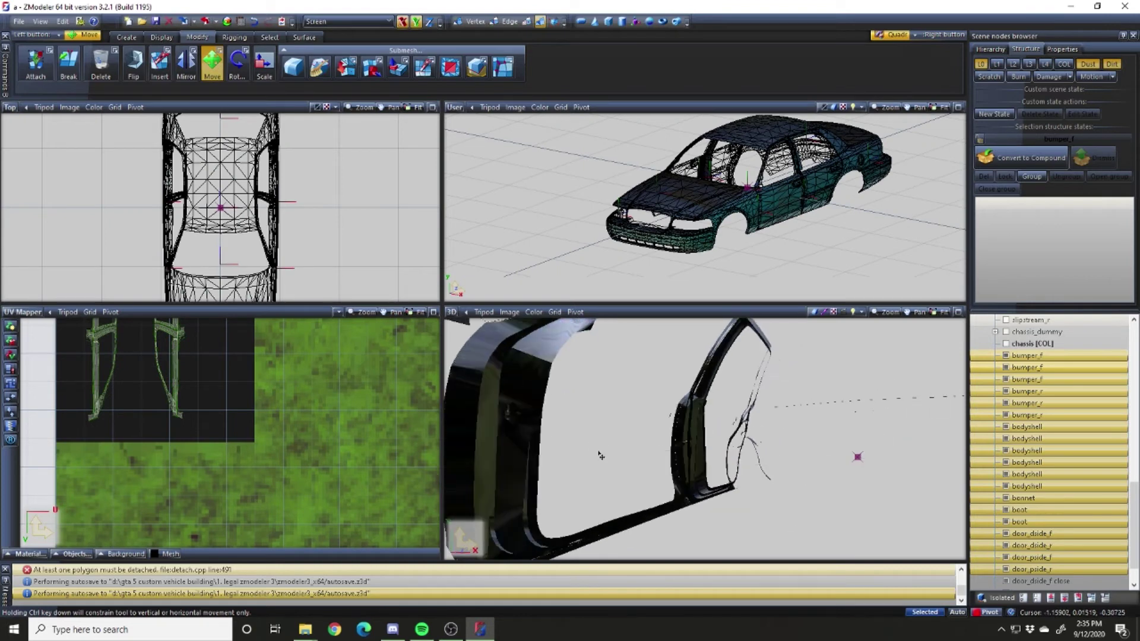
pyautogui.moveTo(531, 398); pyautogui.dragTo(595, 389, button='middle')
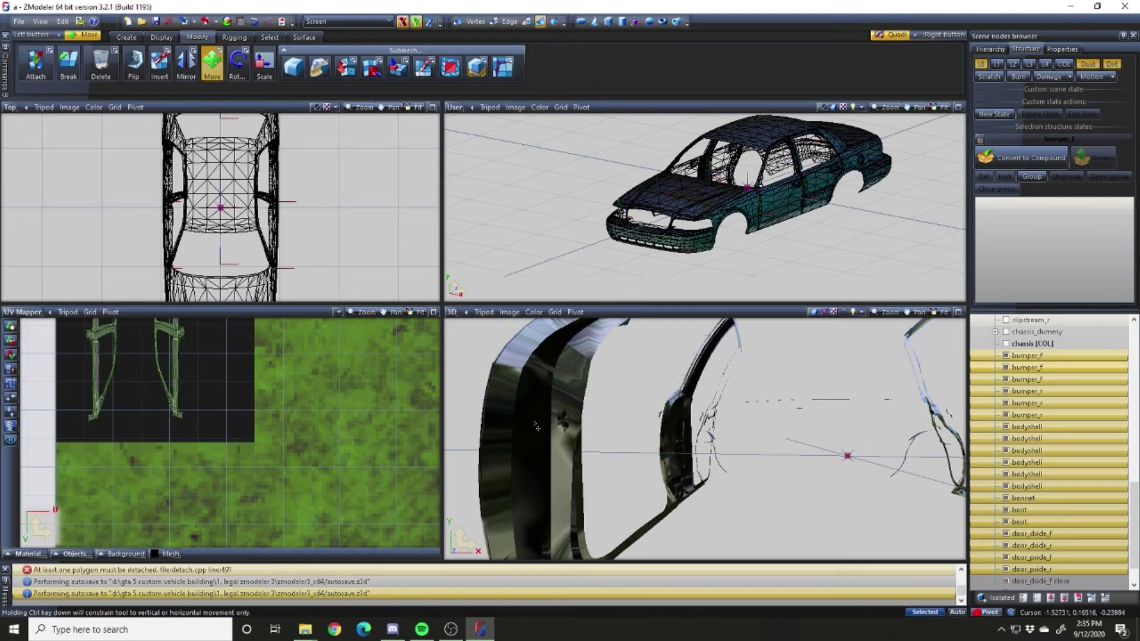
pyautogui.scroll(-5, 598, 420)
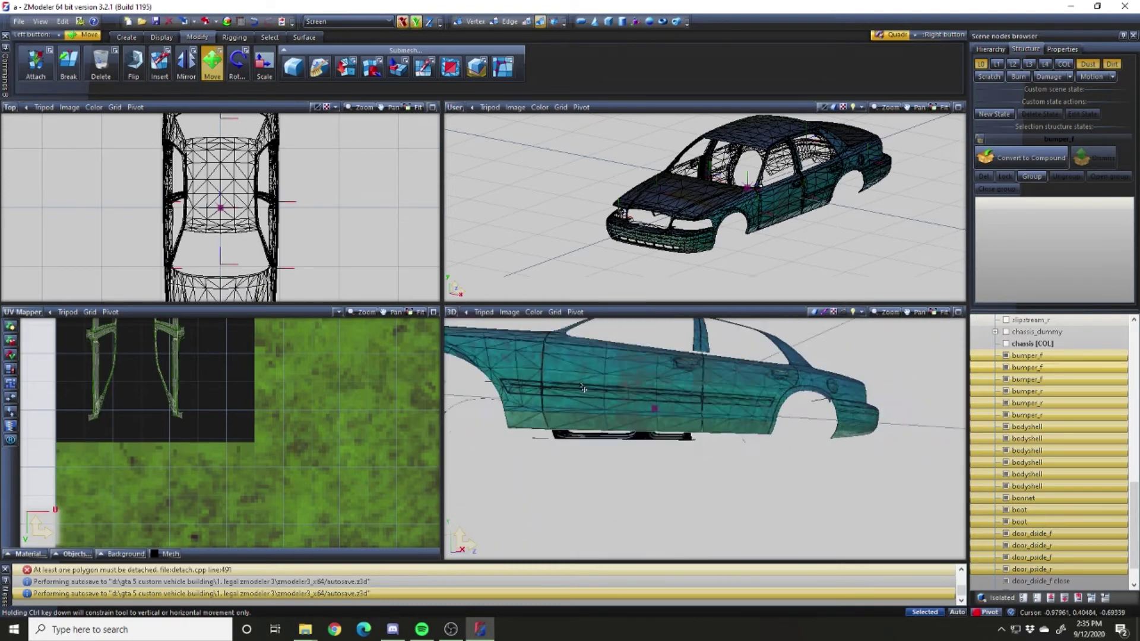
pyautogui.scroll(3, 679, 402)
pyautogui.moveTo(633, 418); pyautogui.dragTo(563, 428, button='middle')
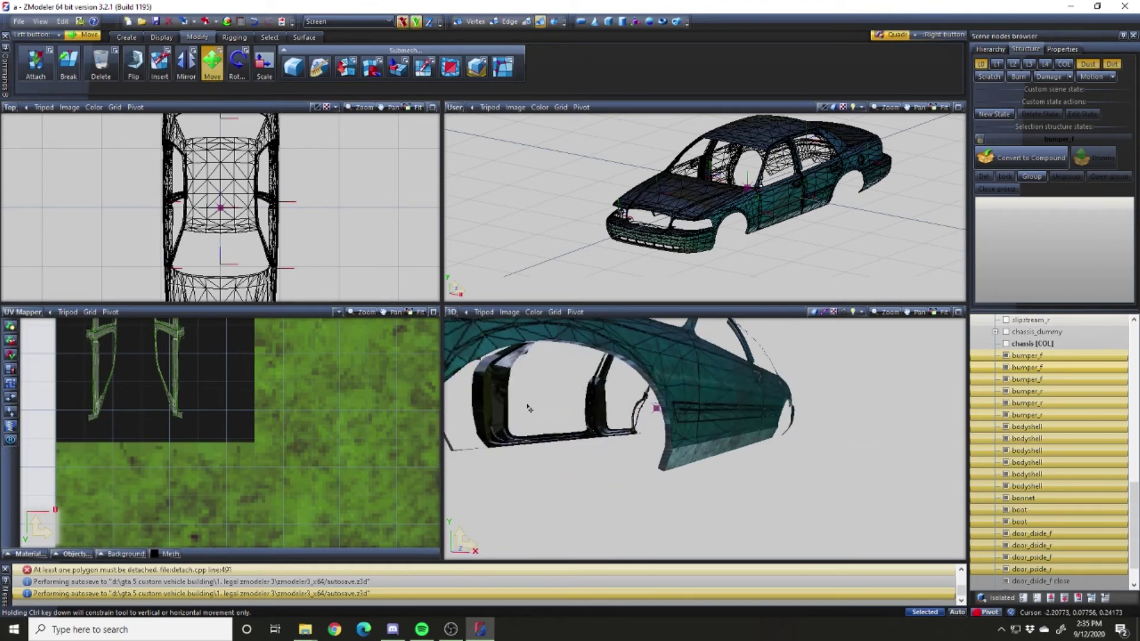
# Select the side panels' UVs and move them from below the texture square onto the mud texture
pyautogui.scroll(-8, 197, 408)
pyautogui.hotkey('alt', 'w')
pyautogui.scroll(-4, 425, 328)
pyautogui.scroll(-4, 425, 329)
pyautogui.scroll(2, 394, 430)
pyautogui.scroll(-2, 400, 409)
pyautogui.moveTo(346, 423); pyautogui.dragTo(552, 518)
pyautogui.hotkey('alt', 'w')
pyautogui.keyDown('alt'); pyautogui.moveTo(624, 456); pyautogui.dragTo(552, 445, button='middle'); pyautogui.keyUp('alt')
pyautogui.scroll(-3, 534, 463)
pyautogui.scroll(3, 553, 445)
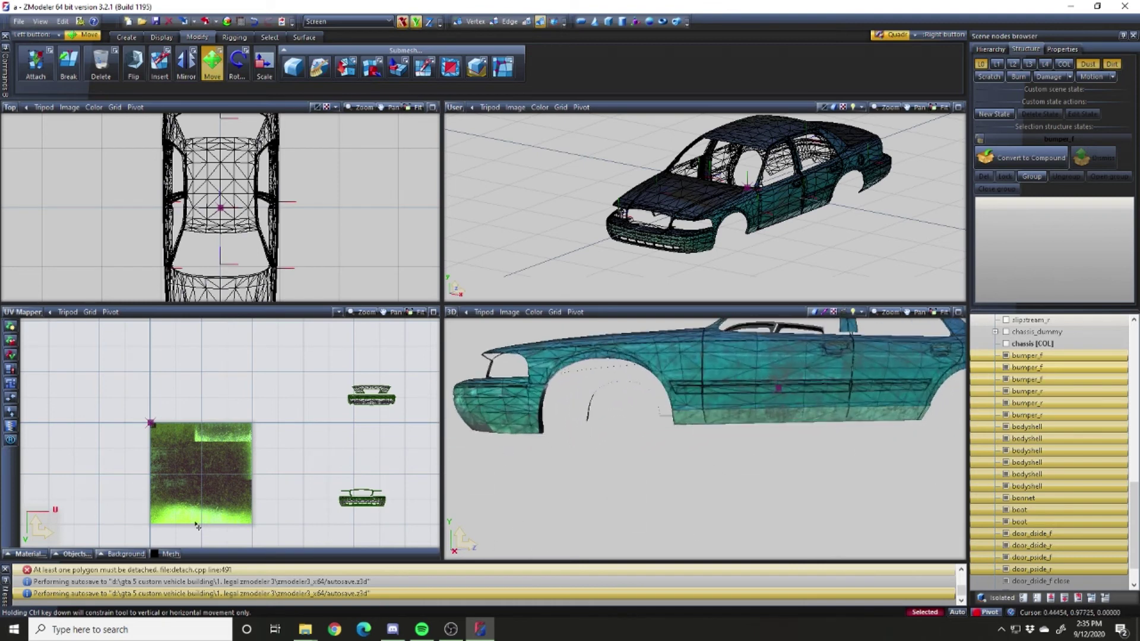
pyautogui.moveTo(202, 518); pyautogui.dragTo(242, 415)
pyautogui.hotkey('shift', 'x')
# Scale the side panels' UVs down to fit inside the texture's width and move them towards the bright green mud band
pyautogui.scroll(5, 451, 429)
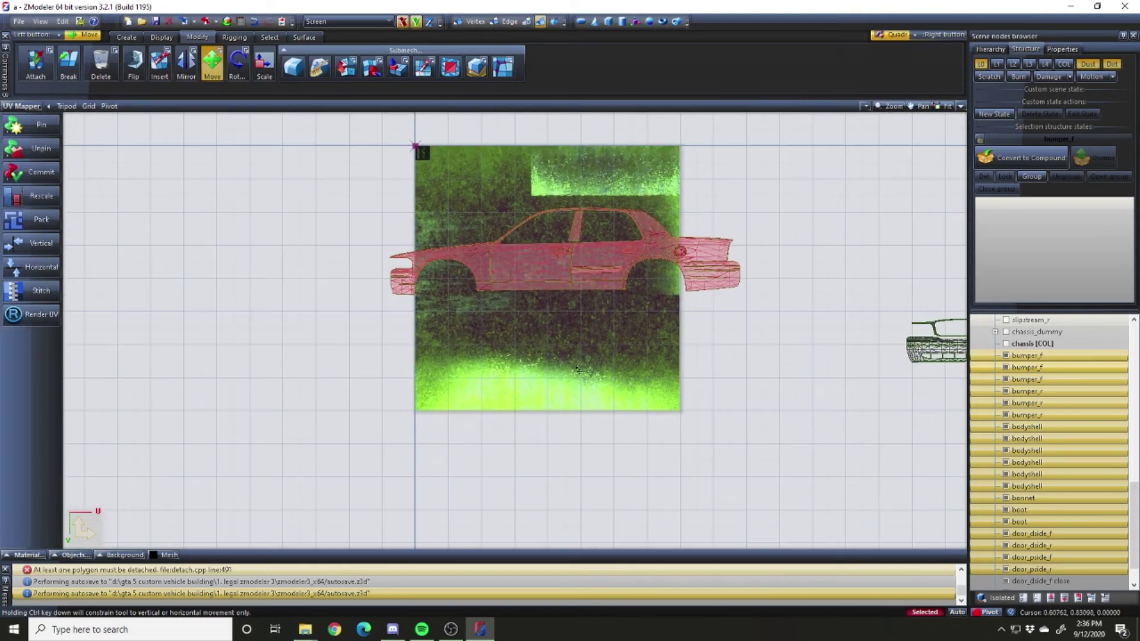
pyautogui.press('s')
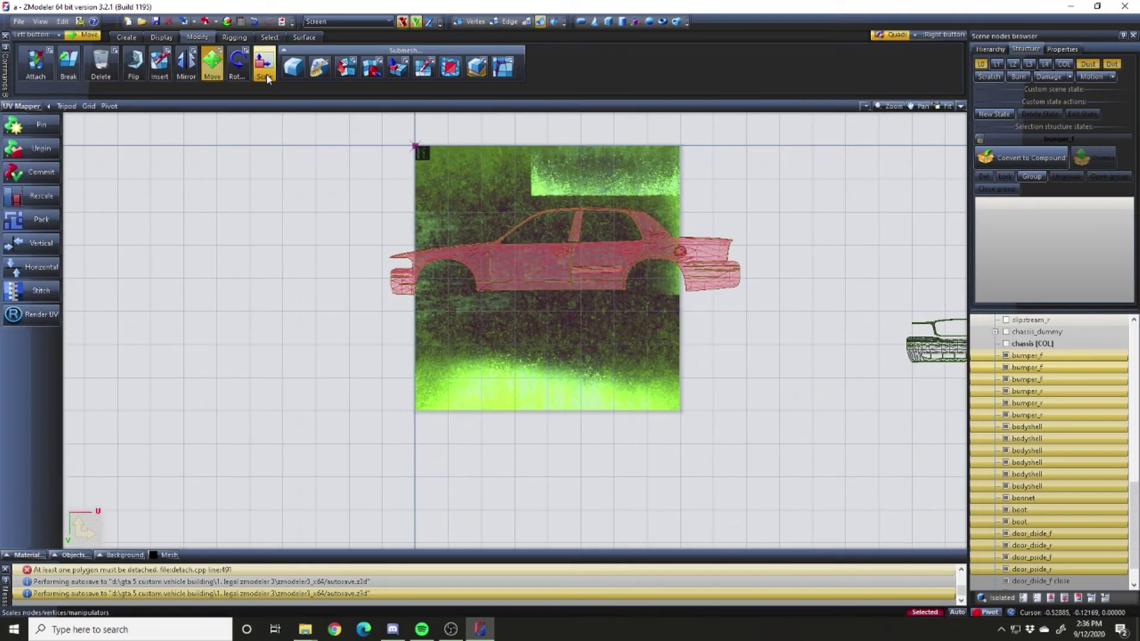
pyautogui.moveTo(283, 194); pyautogui.dragTo(255, 165)
pyautogui.press('m')
pyautogui.moveTo(570, 375); pyautogui.dragTo(555, 507)
# Fine-tune the side panels' UVs against the green mud band so the dirt covers the car's lower body
pyautogui.hotkey('alt', 'w')
pyautogui.moveTo(740, 430); pyautogui.dragTo(432, 463, button='middle')
pyautogui.scroll(-3, 712, 420)
pyautogui.scroll(3, 711, 421)
pyautogui.moveTo(313, 500); pyautogui.dragTo(297, 484)
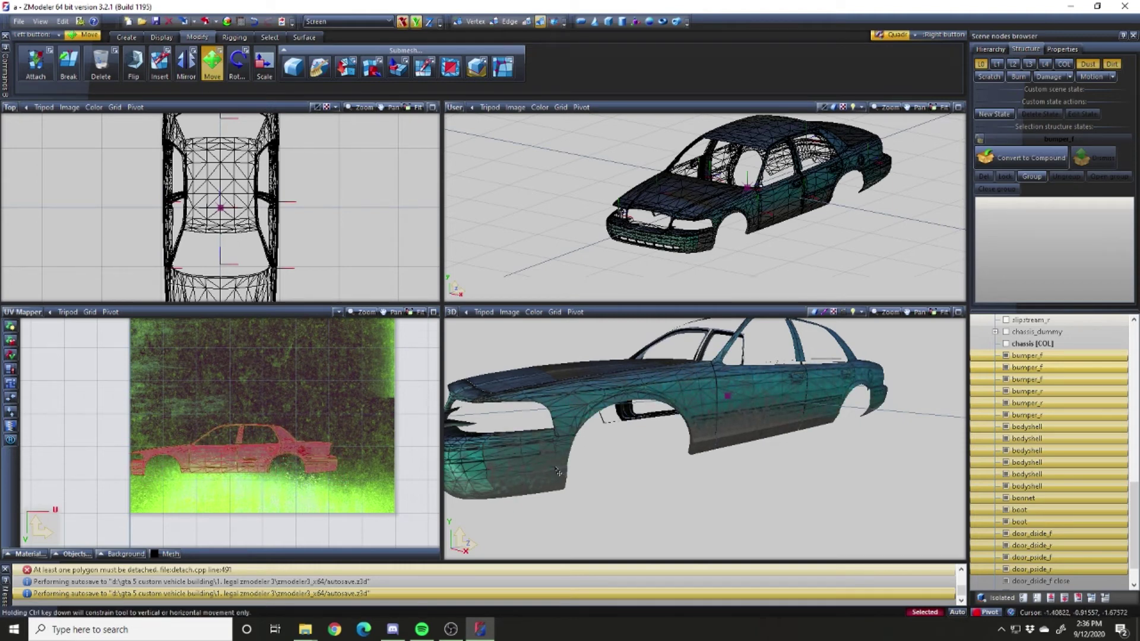
pyautogui.moveTo(558, 472); pyautogui.dragTo(567, 468, button='middle')
pyautogui.moveTo(249, 512); pyautogui.dragTo(248, 509)
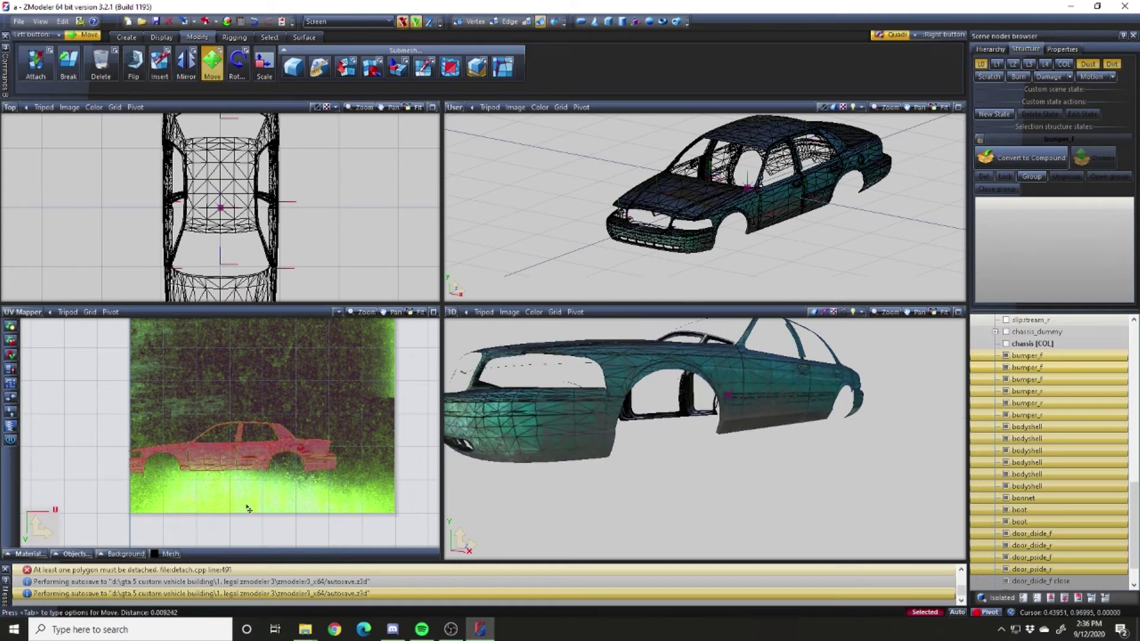
pyautogui.moveTo(597, 449); pyautogui.dragTo(624, 441, button='middle')
pyautogui.moveTo(742, 423); pyautogui.dragTo(497, 488, button='middle')
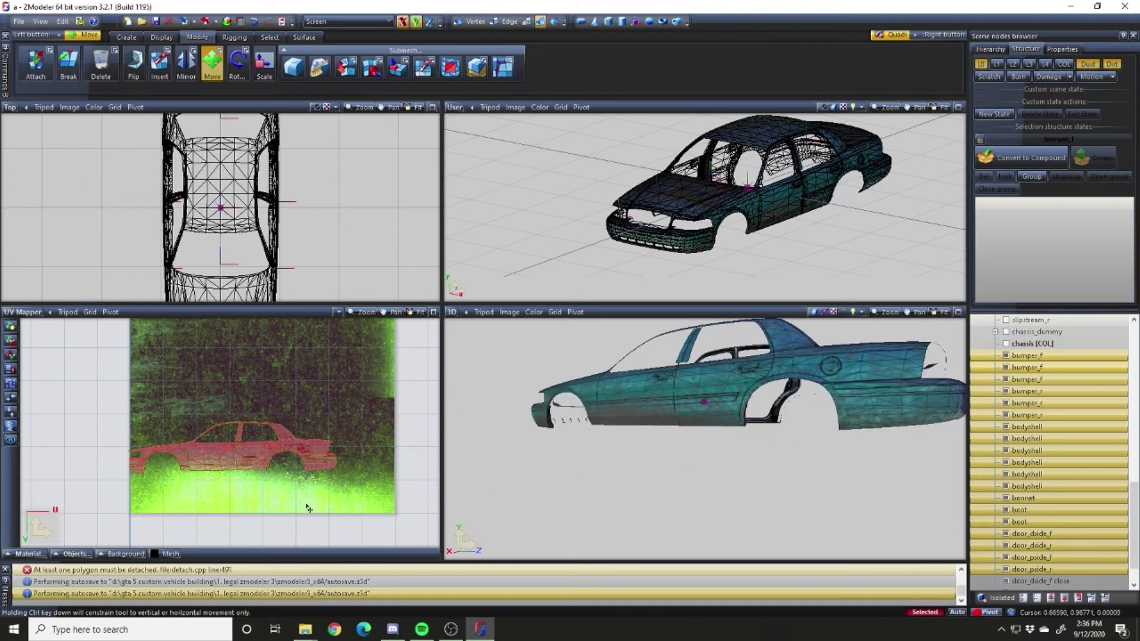
pyautogui.moveTo(309, 509); pyautogui.dragTo(309, 512)
# Try to narrow the side panels' UVs horizontally to about 87.6% and shift them sideways
pyautogui.click(264, 64)
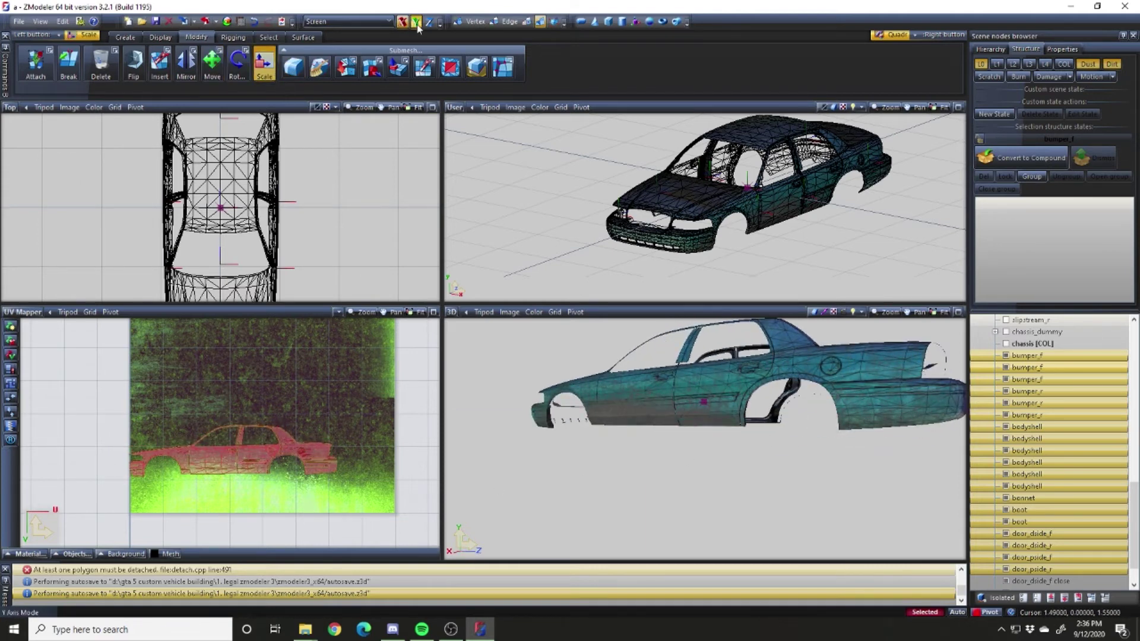
pyautogui.moveTo(355, 403)
pyautogui.mouseDown()
pyautogui.moveTo(372, 427)
pyautogui.moveTo(371, 417)
pyautogui.mouseUp()
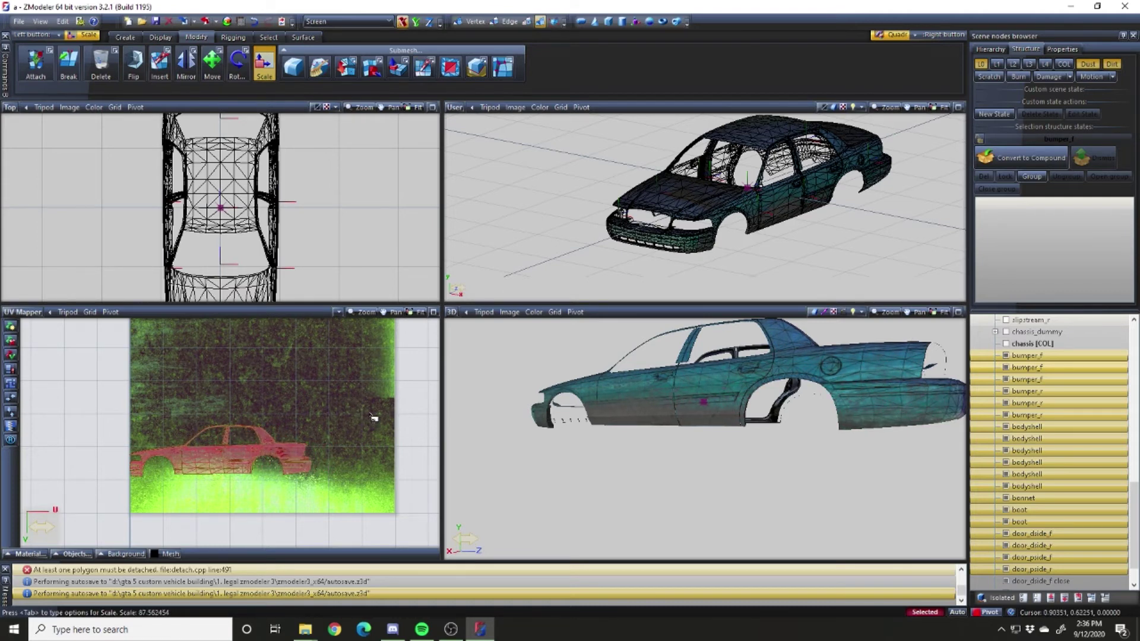
pyautogui.moveTo(785, 410); pyautogui.dragTo(814, 410, button='middle')
pyautogui.click(212, 63)
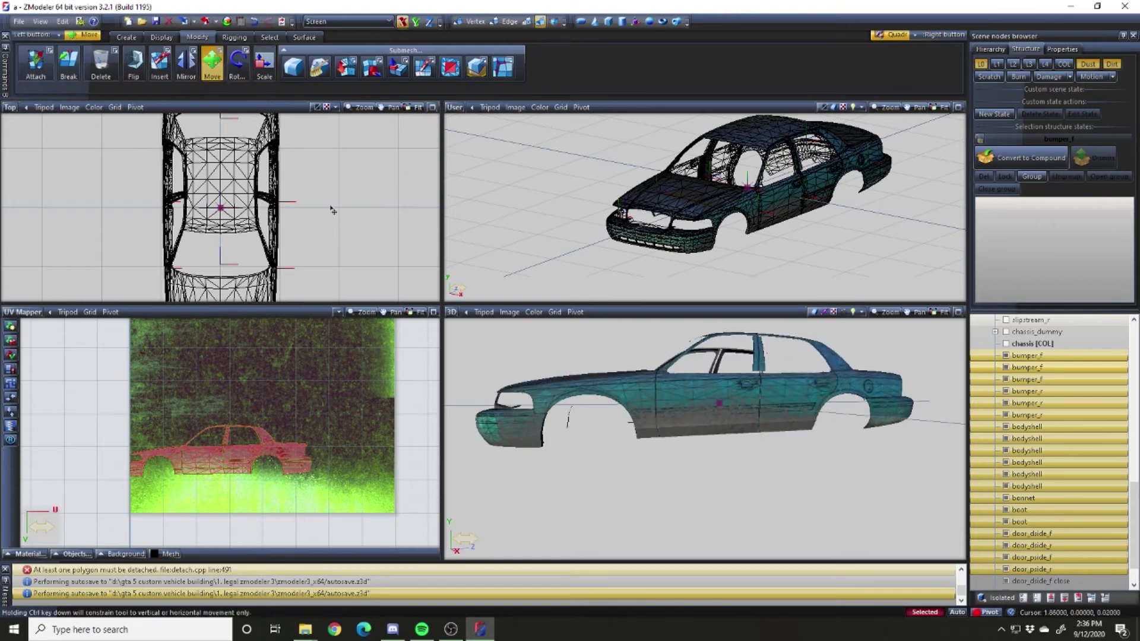
pyautogui.moveTo(318, 404); pyautogui.dragTo(345, 404)
# Examine the mud coverage along both sides of the car in the 3D view
pyautogui.moveTo(647, 460)
pyautogui.mouseDown(button='middle')
pyautogui.moveTo(801, 449)
pyautogui.moveTo(798, 416)
pyautogui.mouseUp(button='middle')
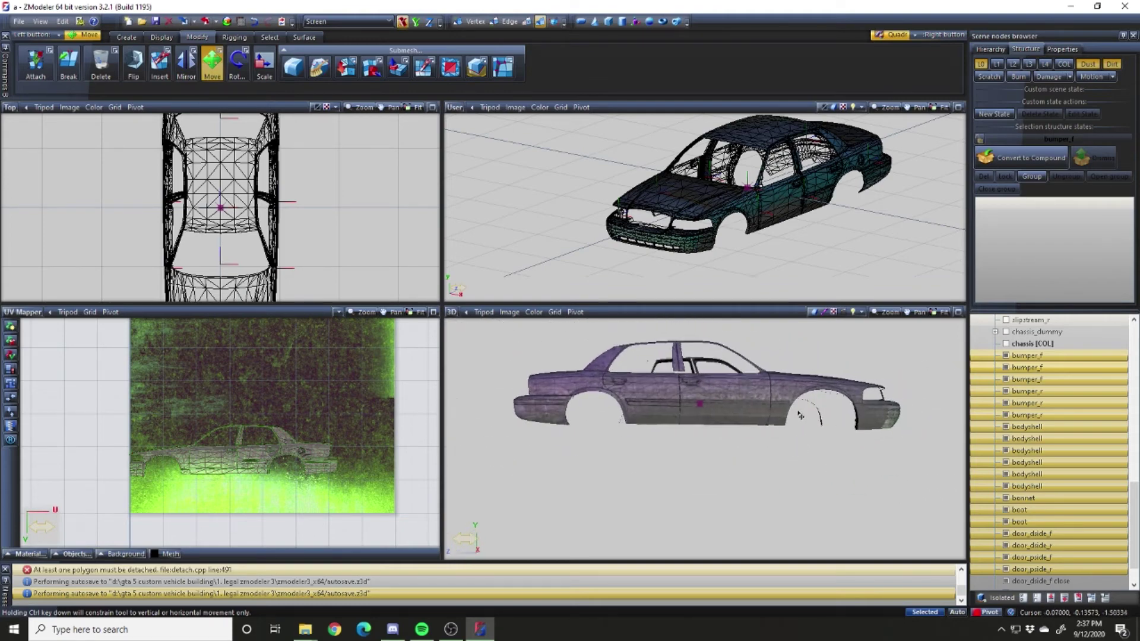
pyautogui.scroll(4, 797, 423)
pyautogui.scroll(-4, 732, 441)
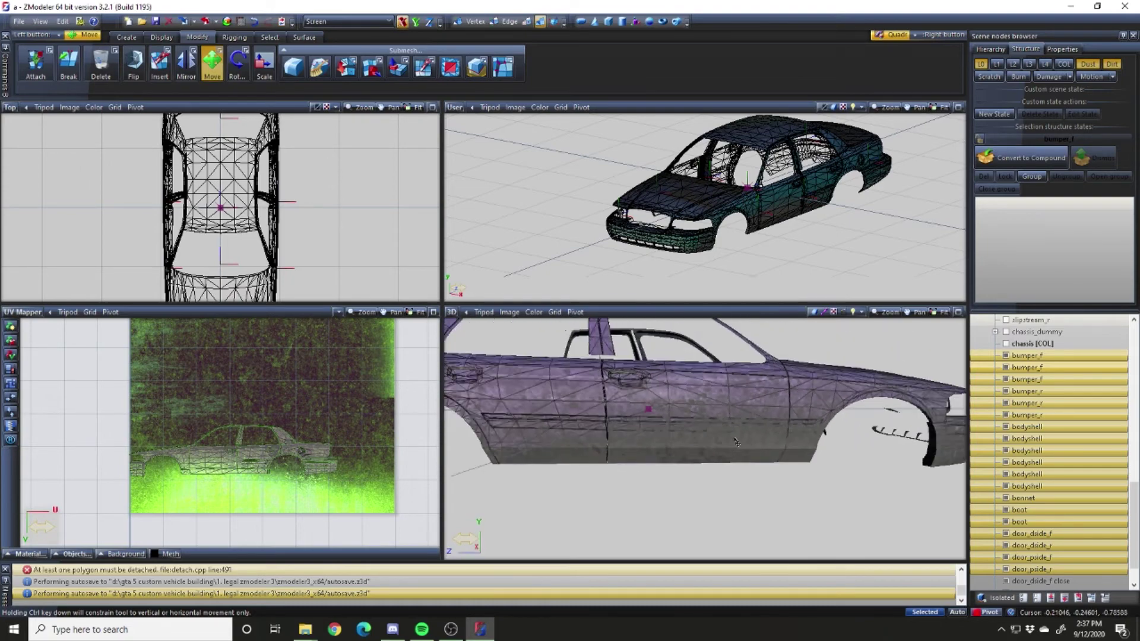
pyautogui.moveTo(739, 443); pyautogui.dragTo(505, 442, button='middle')
# Select the rear bumper and boot UVs and move them onto the texture, overlapping the side panels near the mud band
pyautogui.scroll(-5, 148, 444)
pyautogui.scroll(-3, 184, 448)
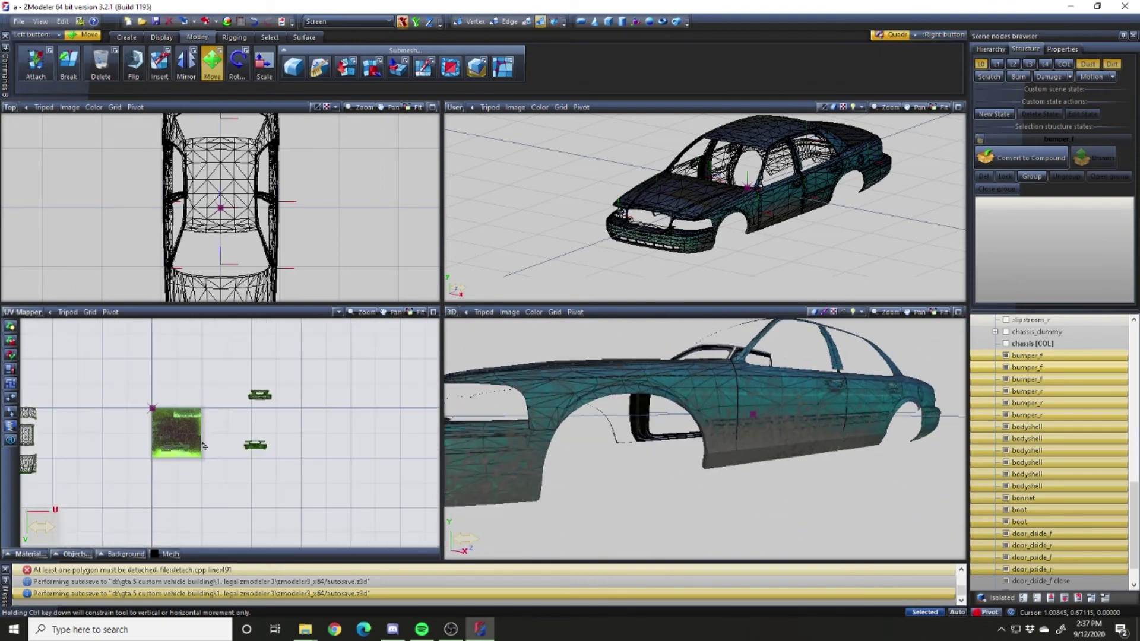
pyautogui.scroll(3, 125, 452)
pyautogui.scroll(1, 132, 451)
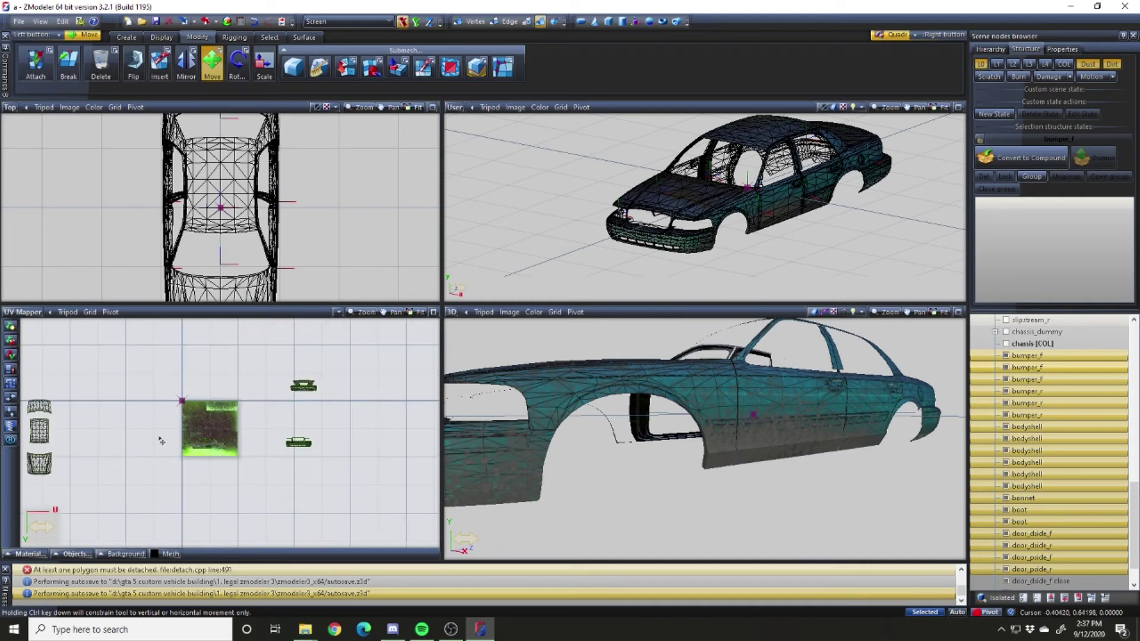
pyautogui.moveTo(270, 373); pyautogui.dragTo(342, 403)
pyautogui.scroll(5, 545, 390)
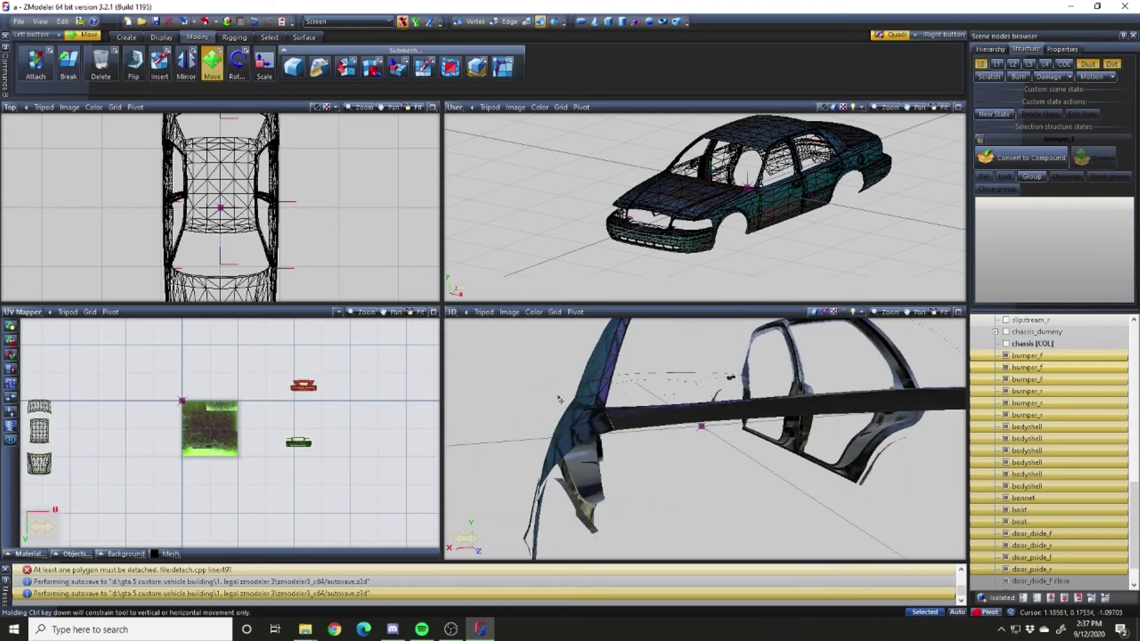
pyautogui.scroll(-4, 542, 387)
pyautogui.scroll(4, 229, 449)
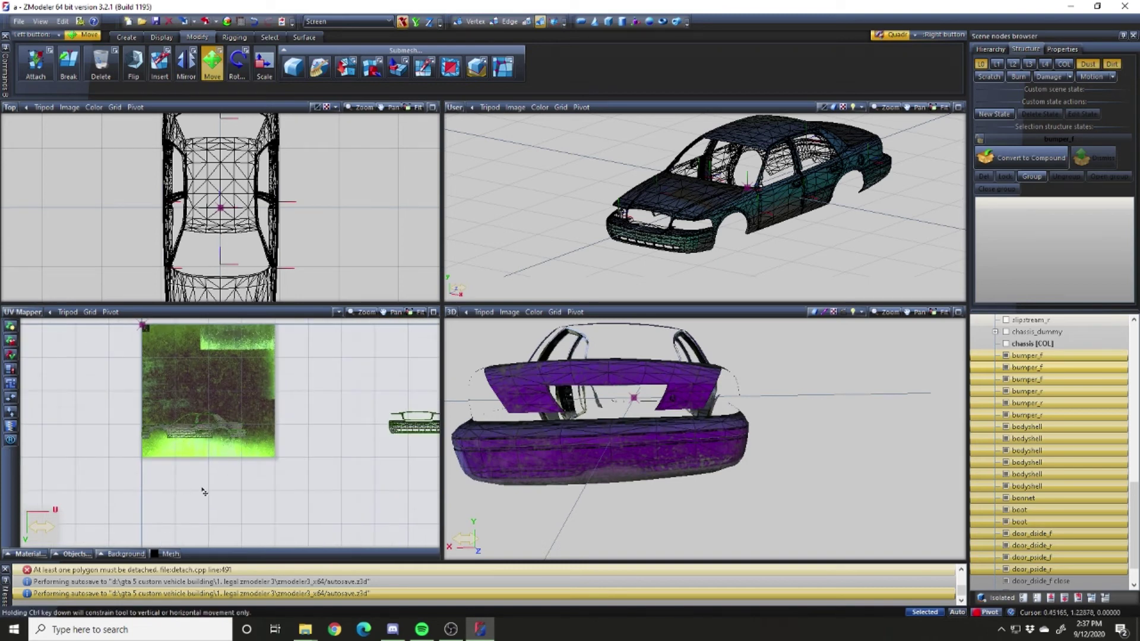
pyautogui.scroll(-3, 259, 463)
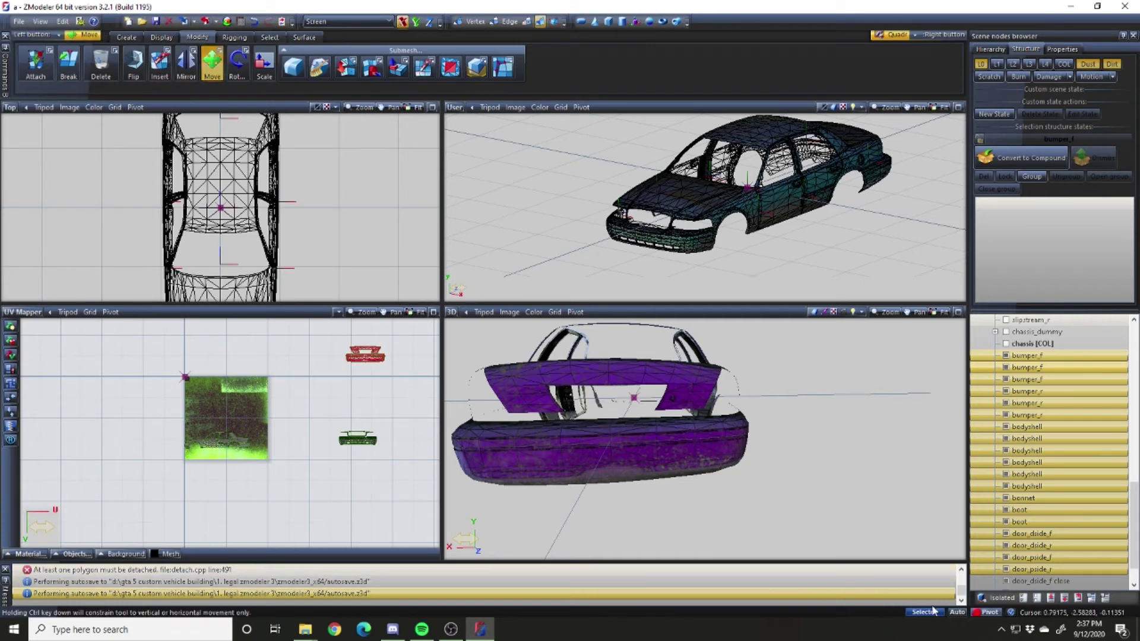
pyautogui.moveTo(339, 397); pyautogui.dragTo(252, 397)
pyautogui.click(415, 22)
pyautogui.moveTo(305, 425); pyautogui.dragTo(264, 490)
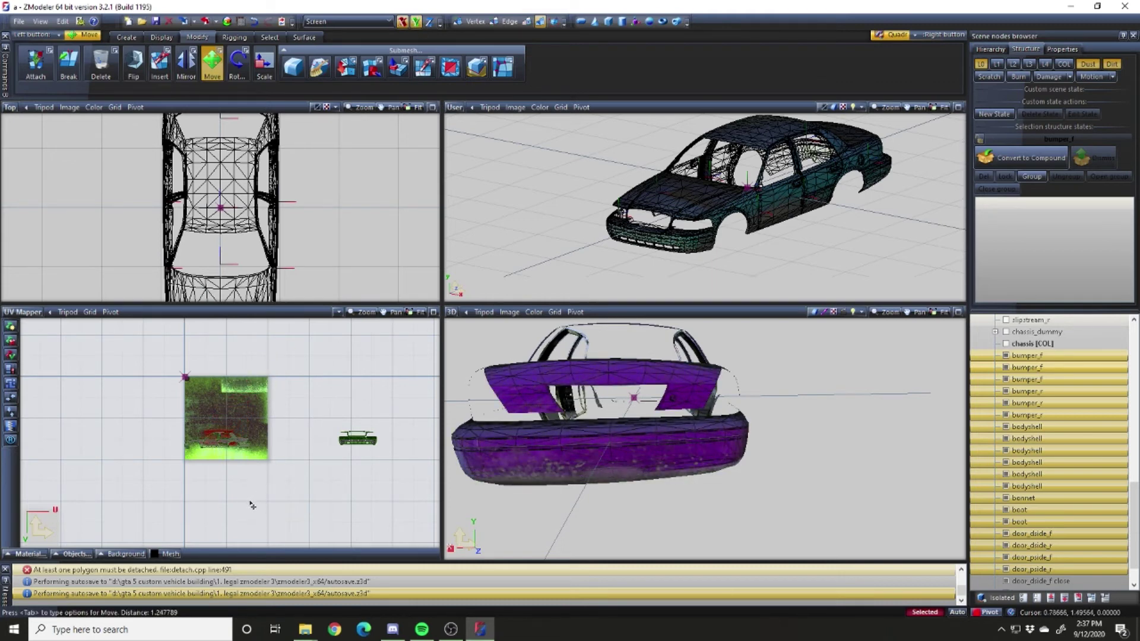
# Nudge the rear UVs so the mud on the rear bumper lines up with the side panels, checking around the rear corners
pyautogui.moveTo(463, 494); pyautogui.dragTo(751, 467, button='middle')
pyautogui.moveTo(264, 486); pyautogui.dragTo(262, 484)
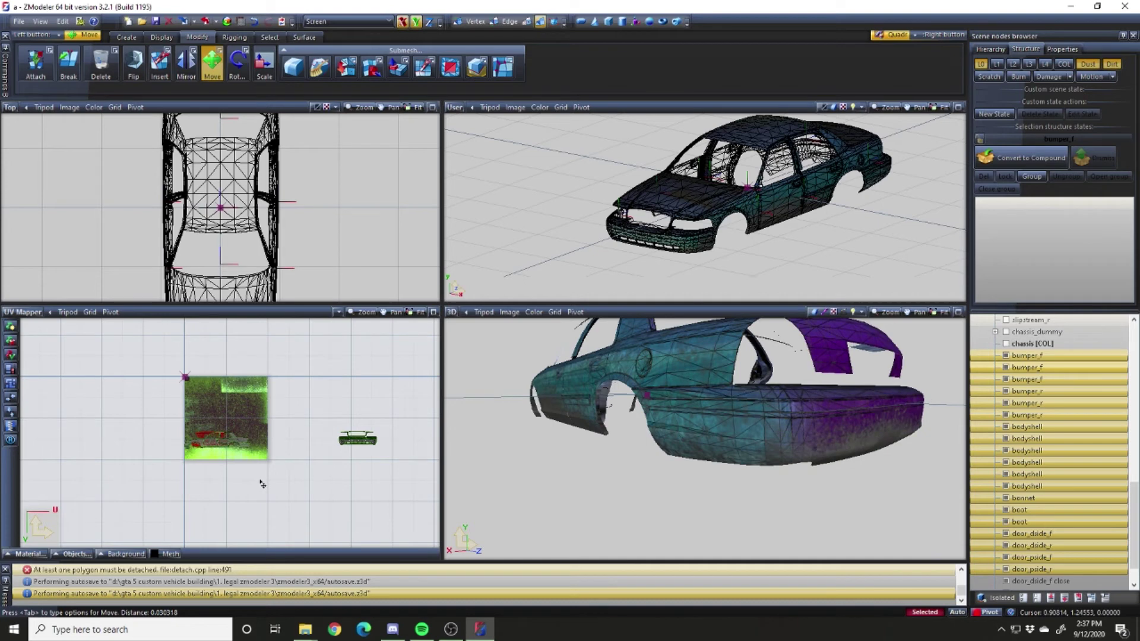
pyautogui.moveTo(671, 466); pyautogui.dragTo(605, 462, button='middle')
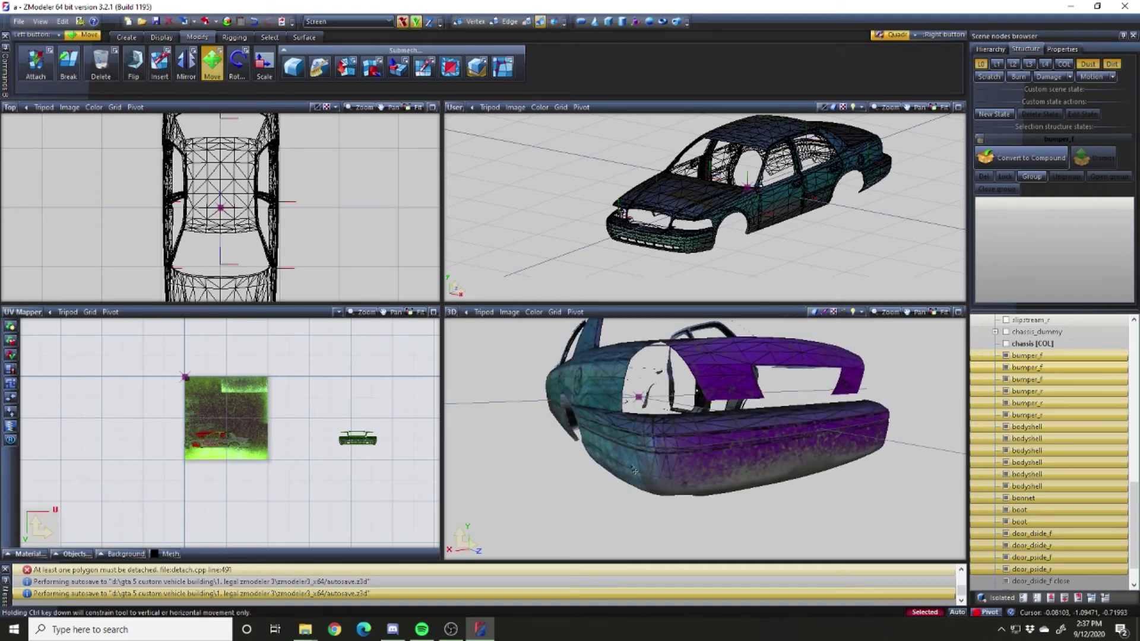
pyautogui.moveTo(749, 497); pyautogui.dragTo(716, 440, button='middle')
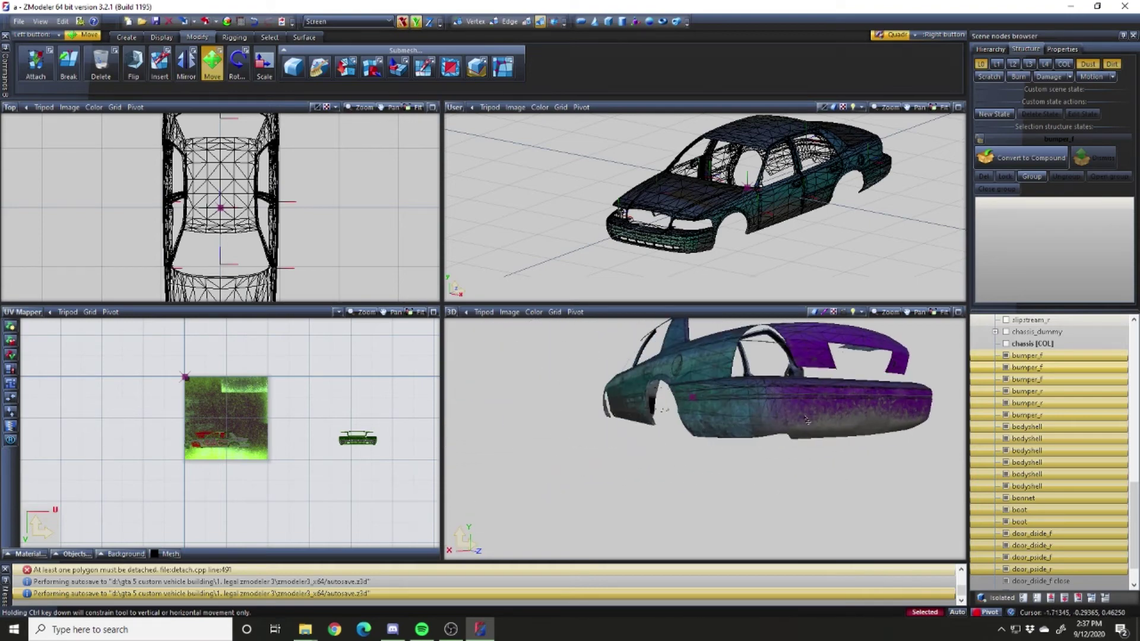
pyautogui.moveTo(795, 441); pyautogui.dragTo(780, 471, button='middle')
pyautogui.moveTo(866, 444); pyautogui.dragTo(687, 489, button='middle')
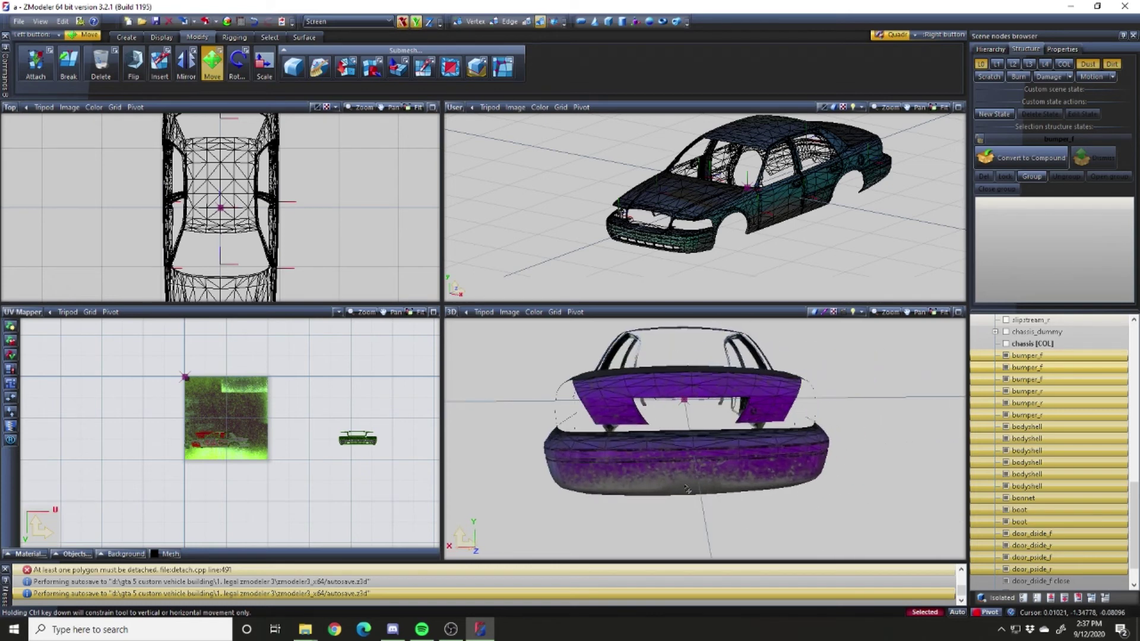
# Select only the boot's rear panel UVs and move them down into the edge of the green mud band
pyautogui.moveTo(165, 482); pyautogui.dragTo(250, 394)
pyautogui.scroll(5, 210, 475)
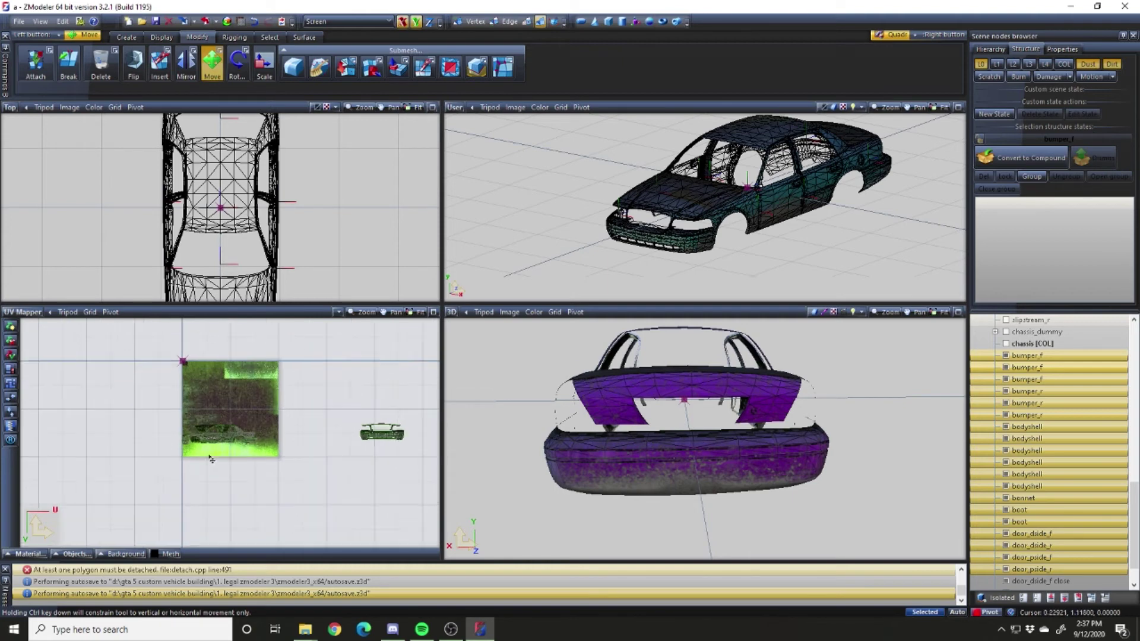
pyautogui.click(323, 489)
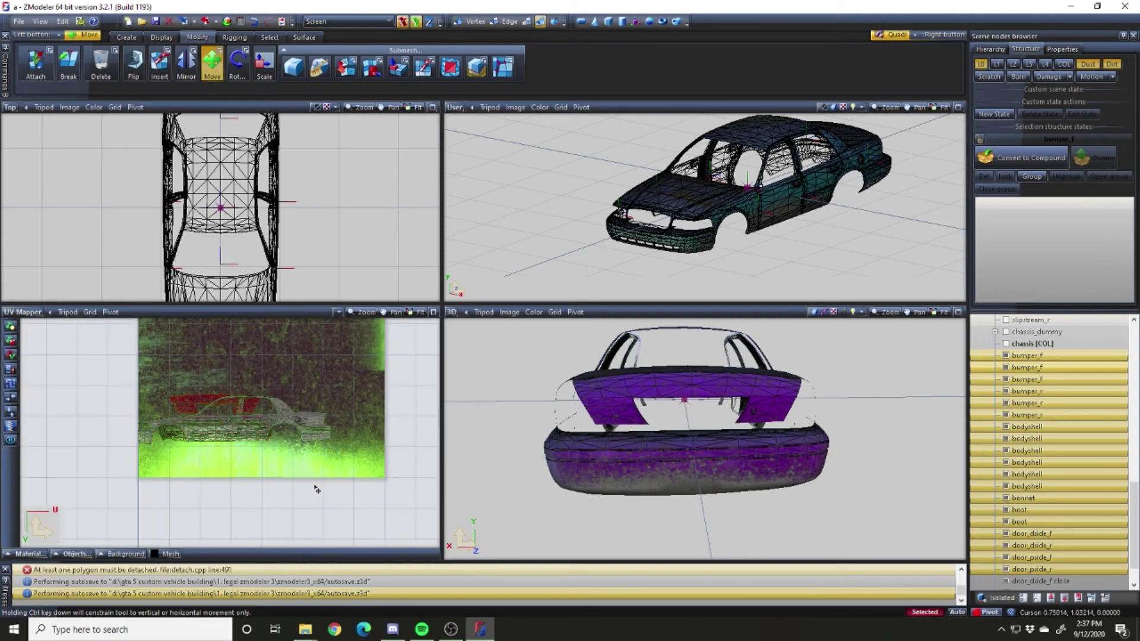
pyautogui.moveTo(295, 510); pyautogui.dragTo(293, 525)
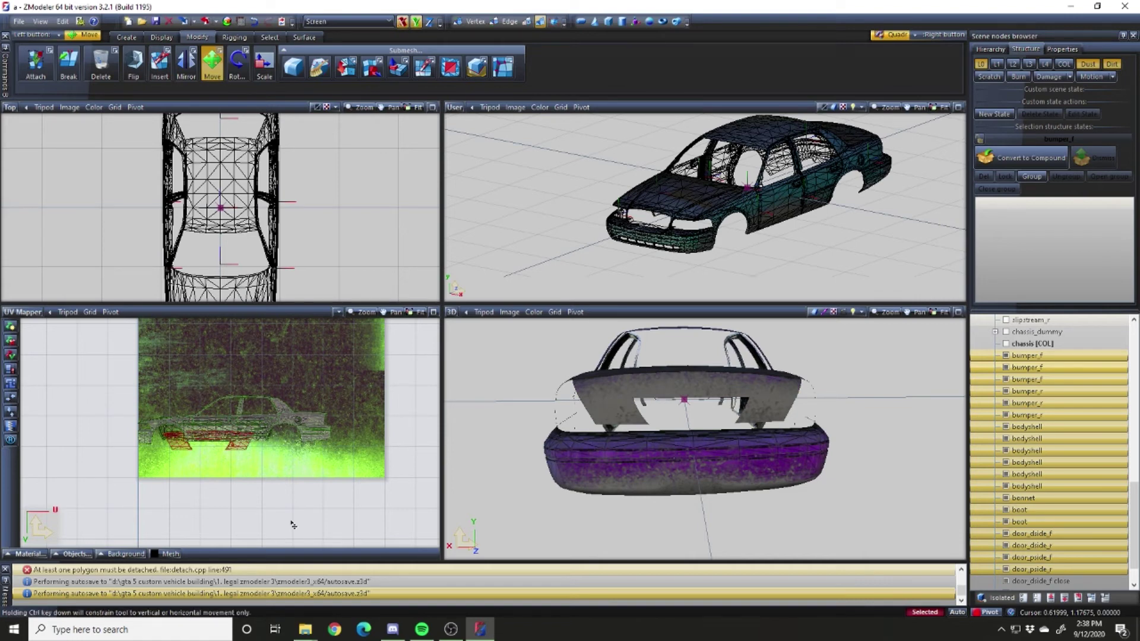
pyautogui.scroll(-3, 267, 500)
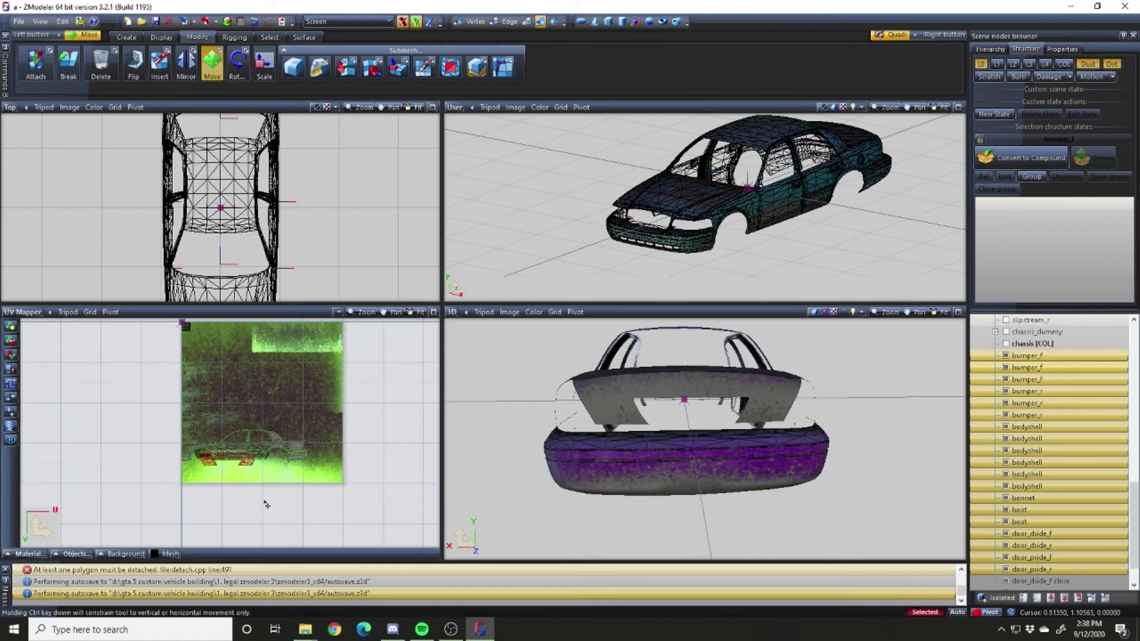
# Undo the last move of the boot's rear panel UVs and reposition them along the upper edge of the mud band
pyautogui.hotkey('ctrl', 'z')
pyautogui.scroll(2, 230, 495)
pyautogui.moveTo(243, 487); pyautogui.dragTo(236, 515)
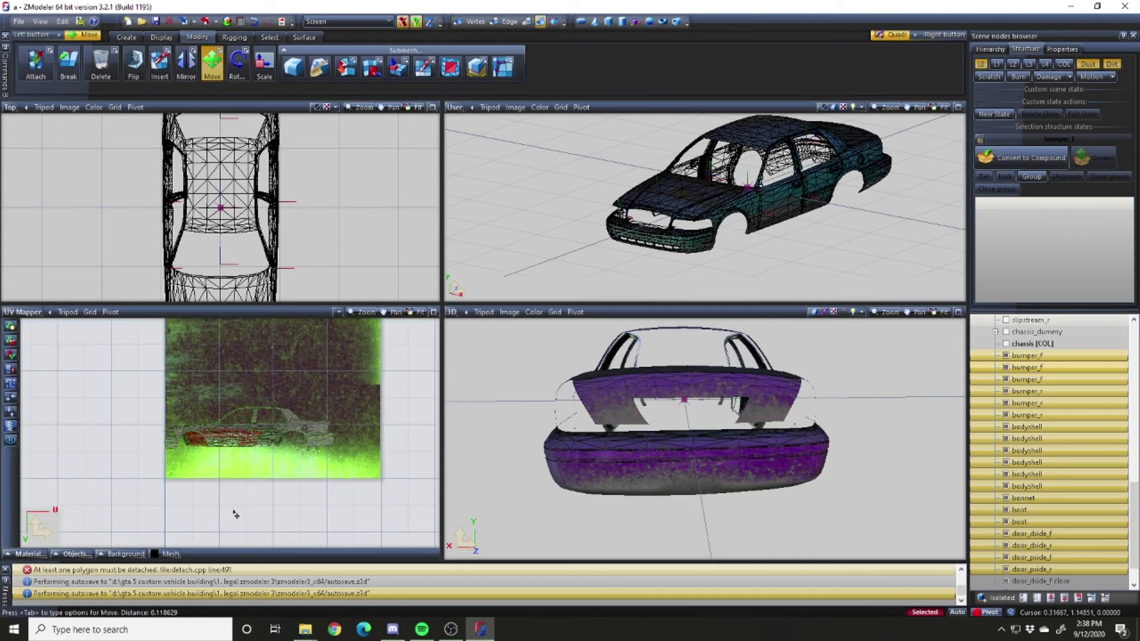
pyautogui.moveTo(91, 513); pyautogui.dragTo(195, 462)
pyautogui.keyDown('alt'); pyautogui.moveTo(667, 459); pyautogui.dragTo(623, 461, button='middle'); pyautogui.keyUp('alt')
# Select the front bumper UVs and move them onto the texture, overlapping the side panels at the mud band
pyautogui.scroll(-5, 345, 463)
pyautogui.scroll(4, 345, 462)
pyautogui.click(310, 435)
pyautogui.keyDown('alt'); pyautogui.moveTo(653, 439); pyautogui.dragTo(760, 443, button='middle'); pyautogui.keyUp('alt')
pyautogui.scroll(5, 722, 442)
pyautogui.scroll(-4, 721, 443)
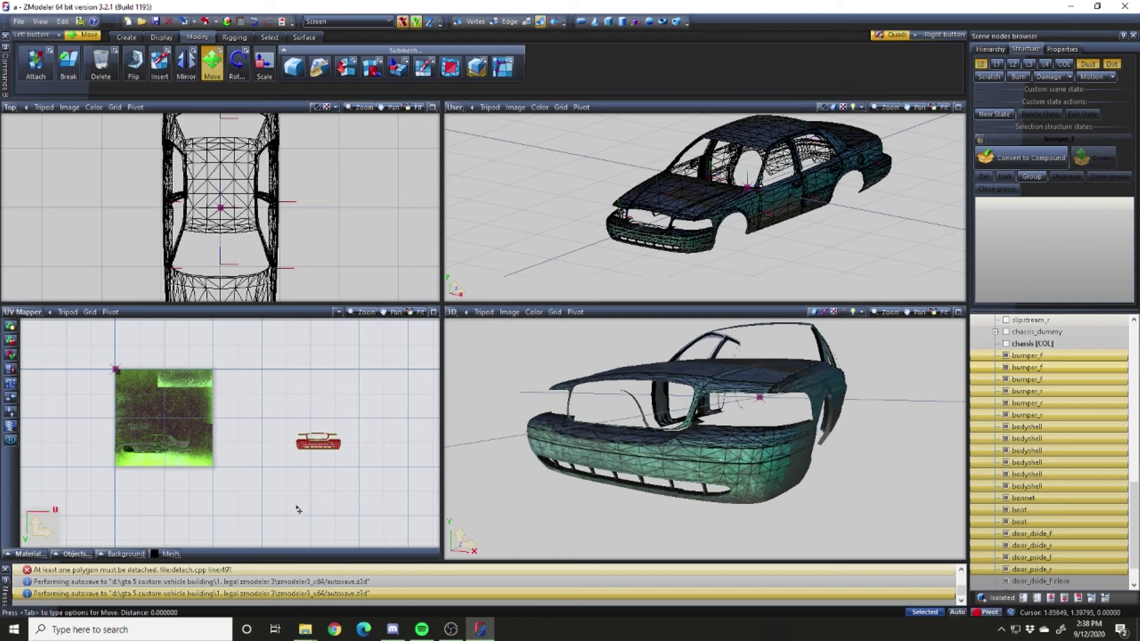
pyautogui.moveTo(315, 488); pyautogui.dragTo(142, 493)
pyautogui.moveTo(701, 472)
pyautogui.mouseDown(button='middle')
pyautogui.moveTo(659, 472)
pyautogui.moveTo(700, 472)
pyautogui.mouseUp(button='middle')
pyautogui.moveTo(291, 464); pyautogui.dragTo(288, 468)
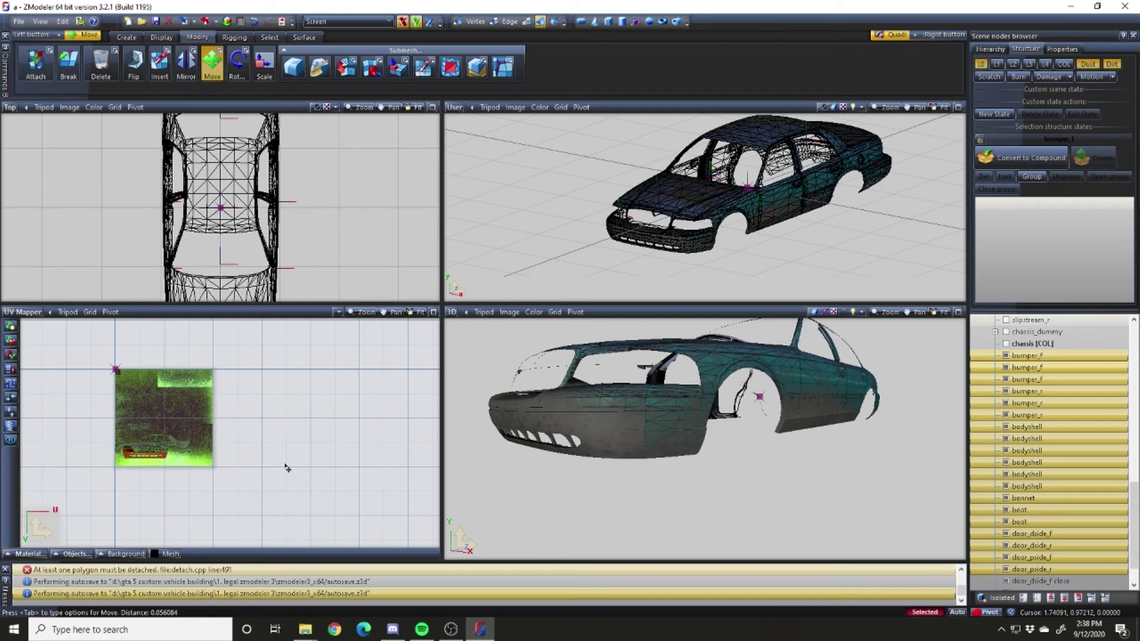
# Nudge the front bumper UVs until its mud lines up with the front wings, checking both front corners
pyautogui.scroll(6, 279, 466)
pyautogui.moveTo(177, 461); pyautogui.dragTo(188, 459)
pyautogui.moveTo(635, 478); pyautogui.dragTo(698, 486, button='middle')
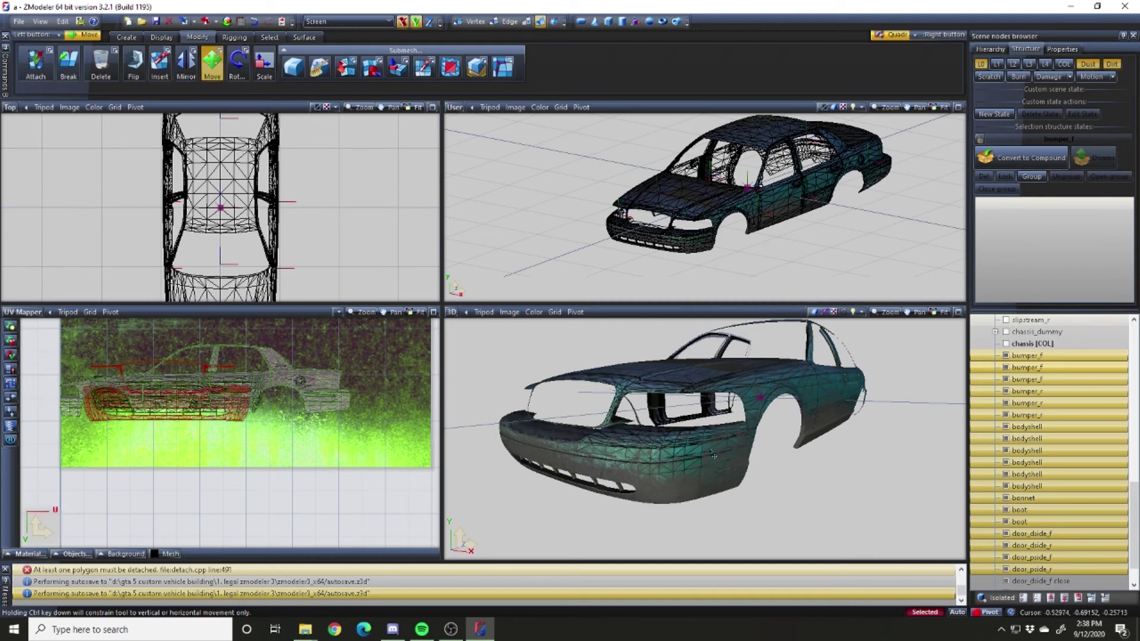
pyautogui.moveTo(301, 504); pyautogui.dragTo(299, 515)
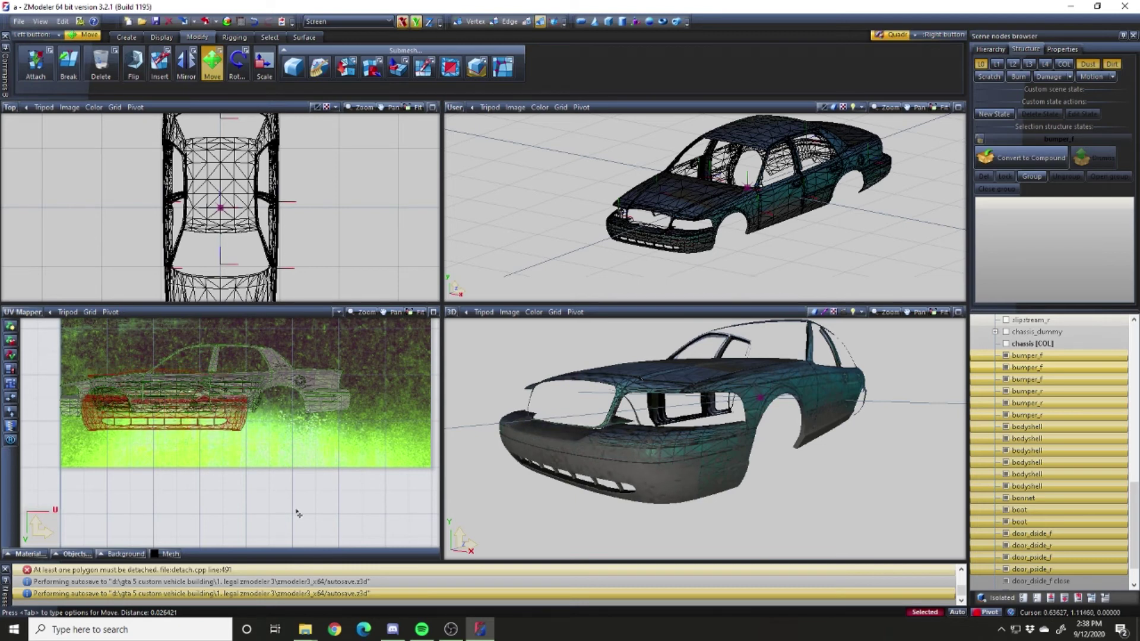
pyautogui.moveTo(607, 516); pyautogui.dragTo(689, 504, button='middle')
pyautogui.moveTo(253, 485)
pyautogui.mouseDown()
pyautogui.moveTo(333, 479)
pyautogui.moveTo(235, 487)
pyautogui.mouseUp()
pyautogui.moveTo(236, 487); pyautogui.dragTo(245, 478)
pyautogui.moveTo(669, 509); pyautogui.dragTo(739, 510, button='middle')
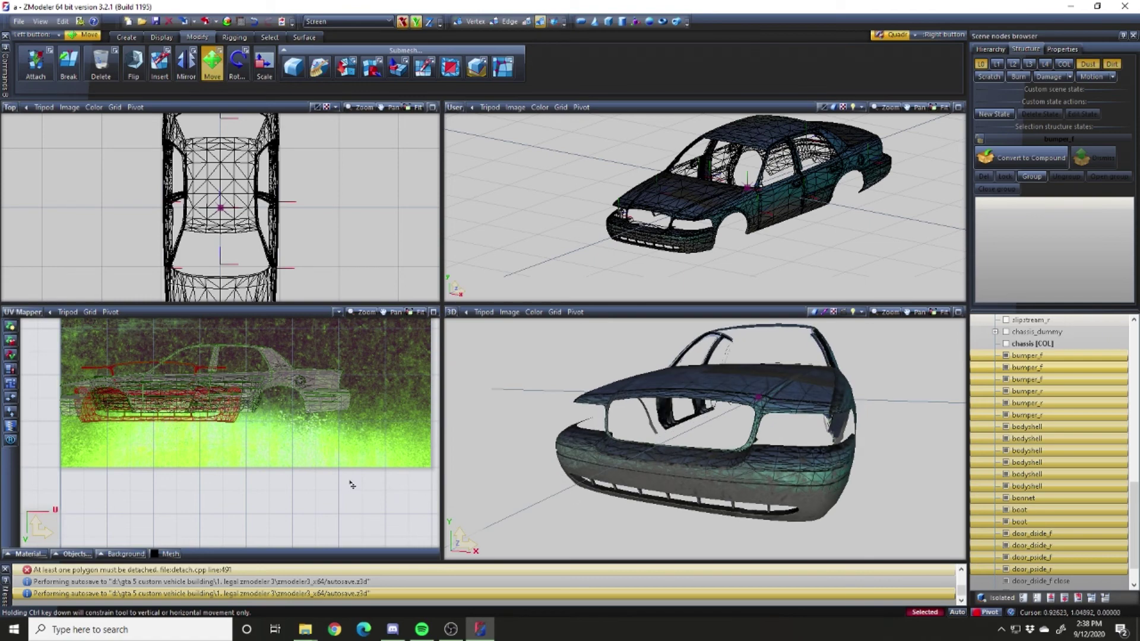
# Deselect the bumper, select the bonnet, roof and boot top UVs, and rotate them a quarter turn into a horizontal row
pyautogui.scroll(-4, 214, 456)
pyautogui.moveTo(164, 458); pyautogui.dragTo(337, 356)
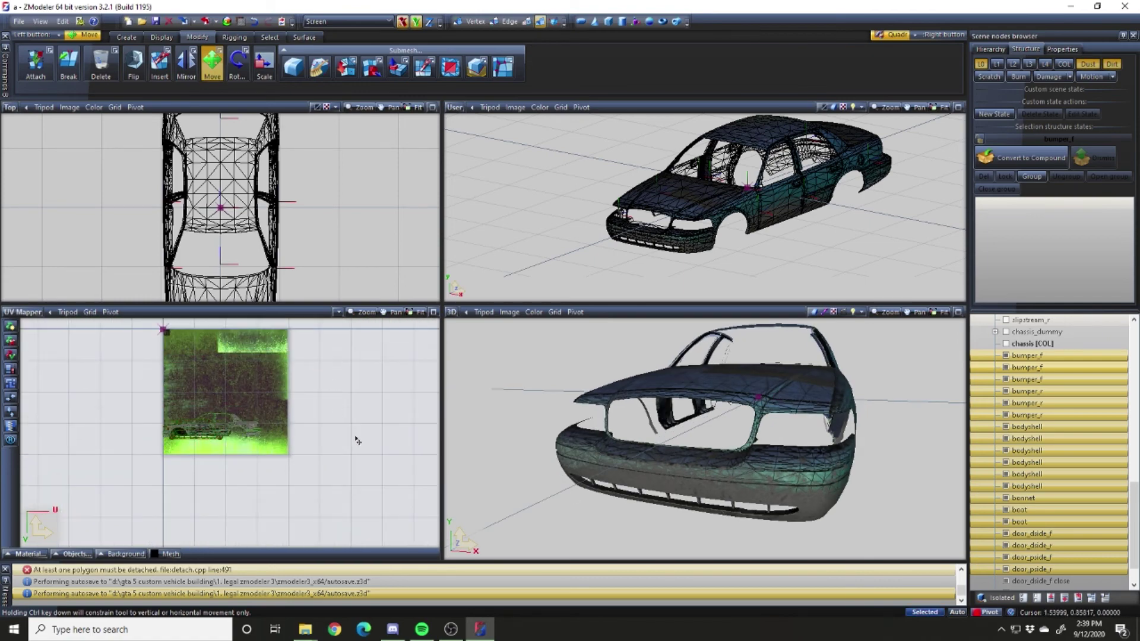
pyautogui.scroll(-3, 353, 439)
pyautogui.moveTo(156, 490); pyautogui.dragTo(31, 350)
pyautogui.click(237, 63)
pyautogui.click(226, 402)
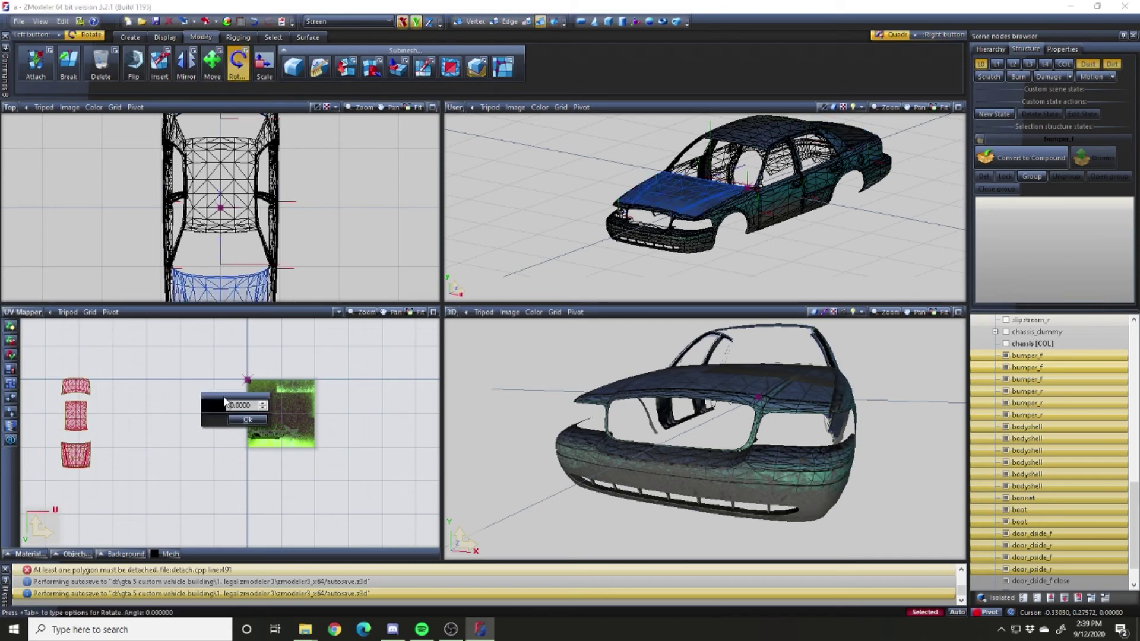
pyautogui.click(248, 419)
# Move the rotated bonnet, roof and boot top UVs close above the mud texture
pyautogui.click(212, 63)
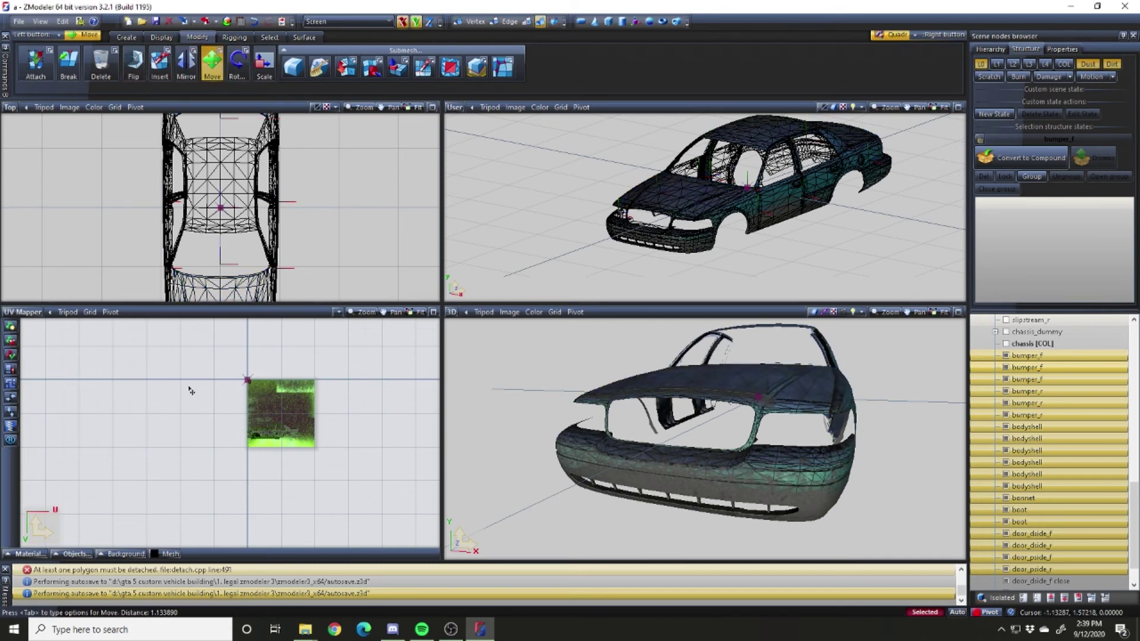
pyautogui.scroll(-3, 179, 450)
pyautogui.scroll(3, 181, 449)
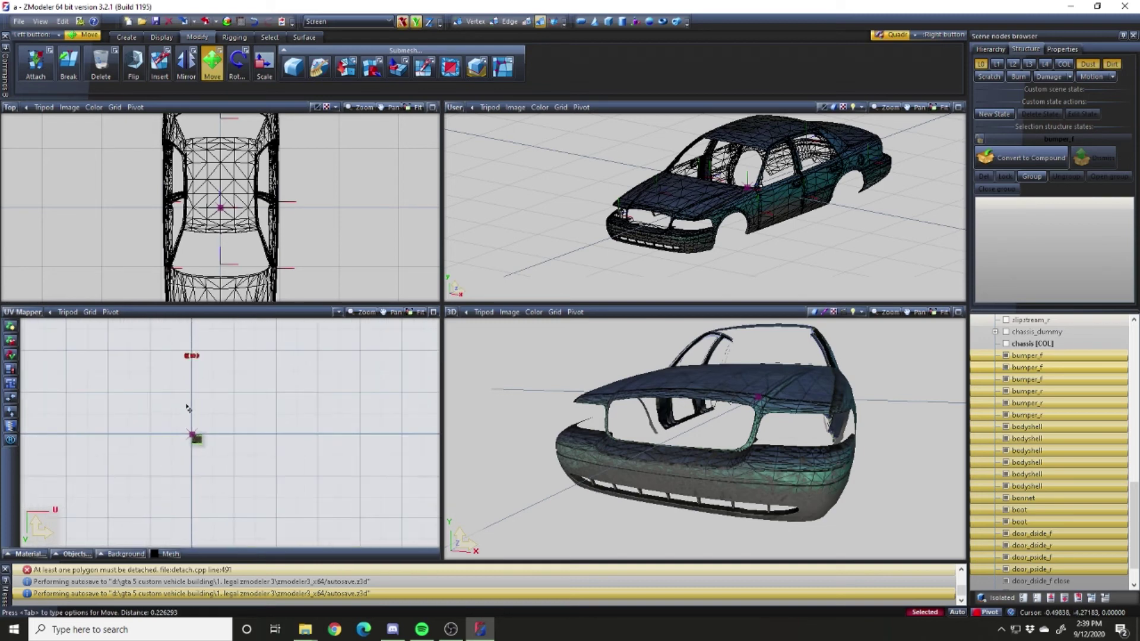
pyautogui.scroll(4, 206, 444)
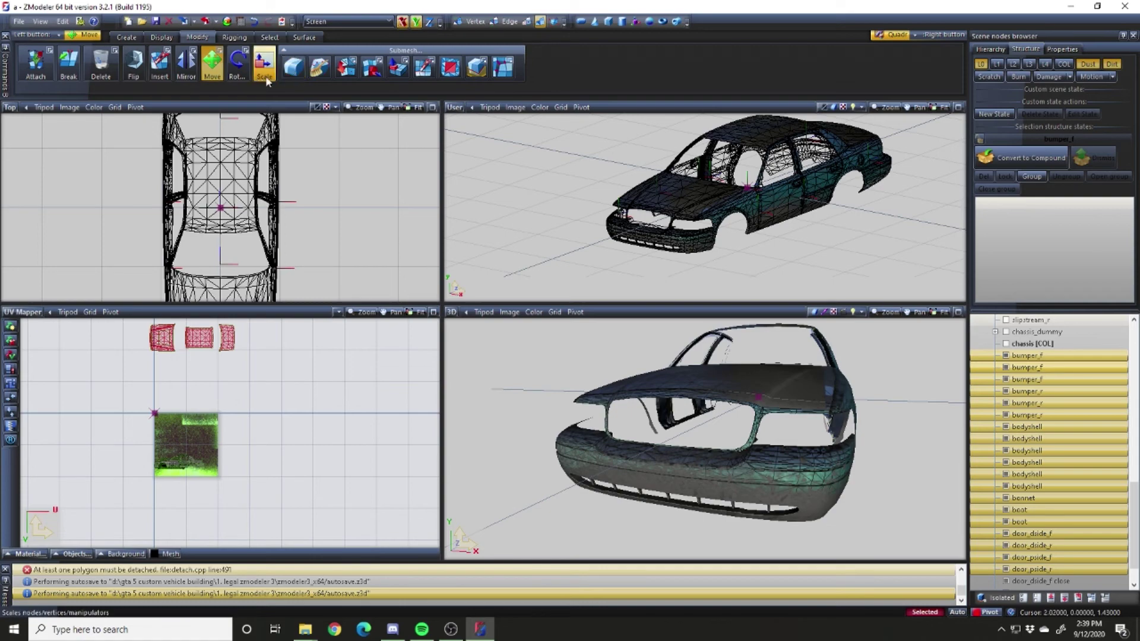
pyautogui.moveTo(295, 399); pyautogui.dragTo(346, 458)
pyautogui.moveTo(175, 361); pyautogui.dragTo(342, 440)
pyautogui.scroll(3, 183, 393)
# Select only the bonnet UVs and place them in the texture's dark area above the side panels, near its left edge
pyautogui.moveTo(215, 338); pyautogui.dragTo(283, 438)
pyautogui.scroll(-2, 169, 478)
pyautogui.scroll(5, 136, 496)
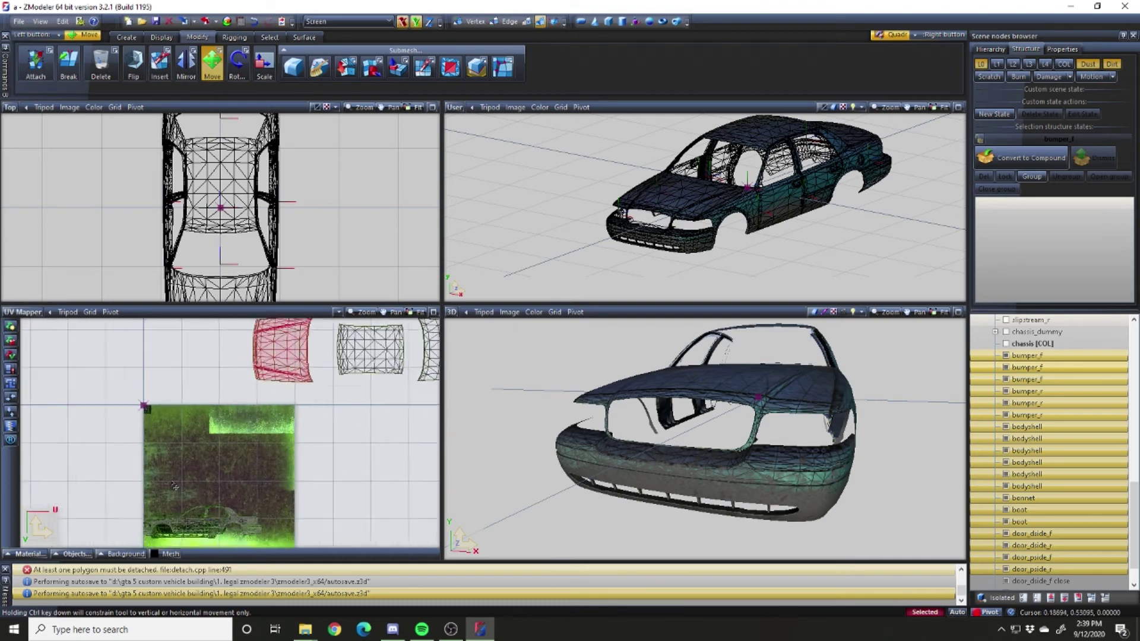
pyautogui.scroll(-4, 146, 475)
pyautogui.moveTo(261, 339); pyautogui.dragTo(202, 439)
pyautogui.moveTo(707, 440); pyautogui.dragTo(771, 422, button='middle')
pyautogui.scroll(5, 738, 461)
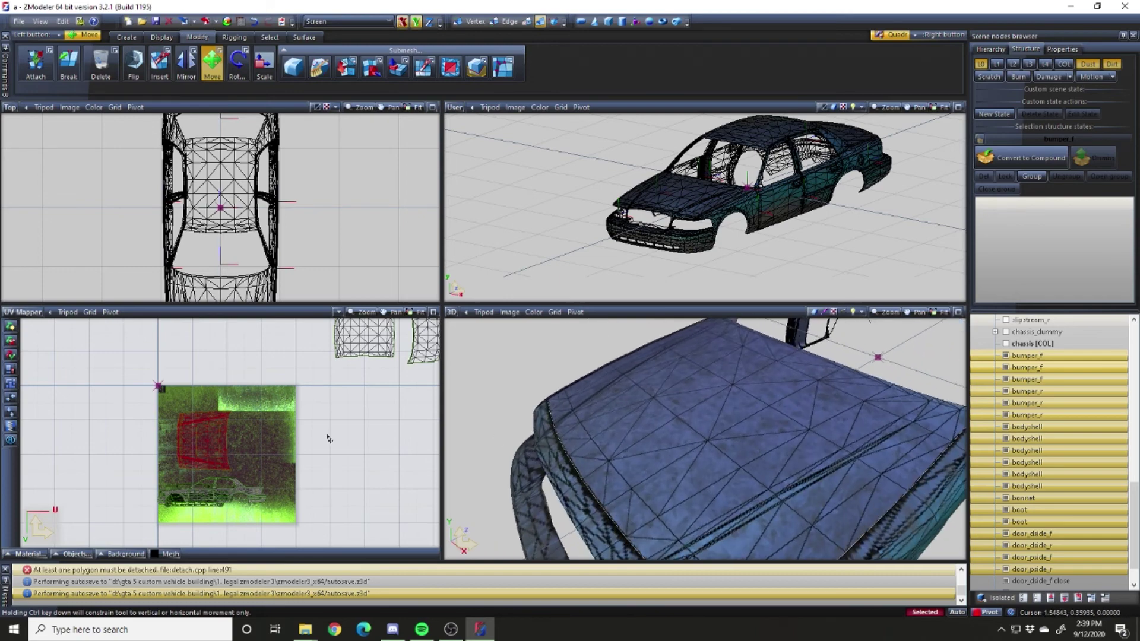
pyautogui.scroll(3, 154, 481)
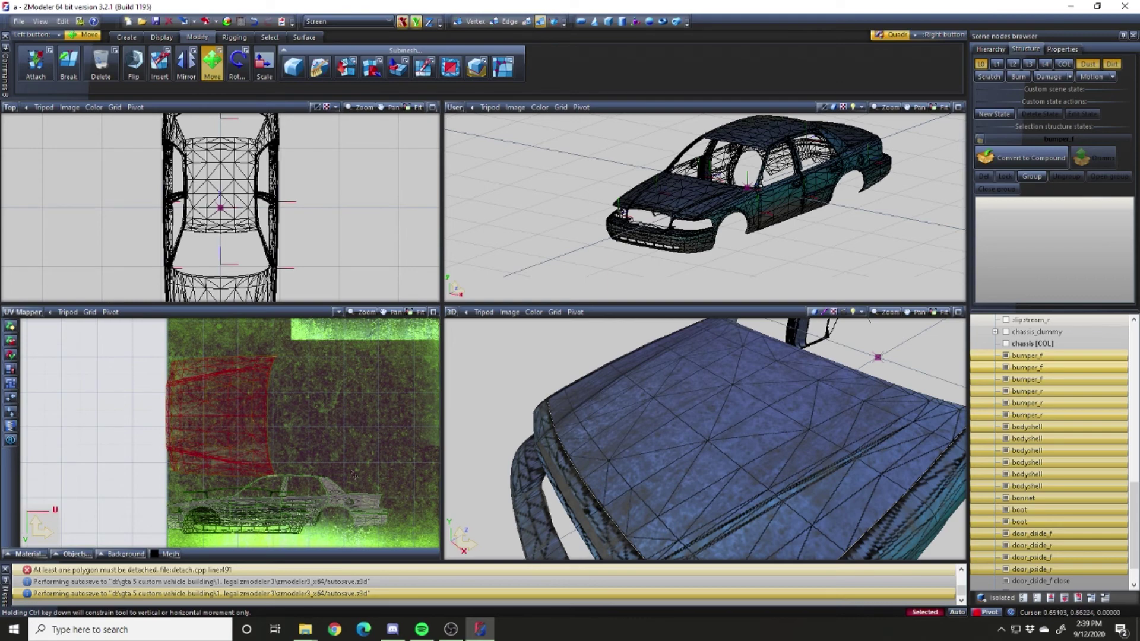
pyautogui.moveTo(354, 484); pyautogui.dragTo(312, 437)
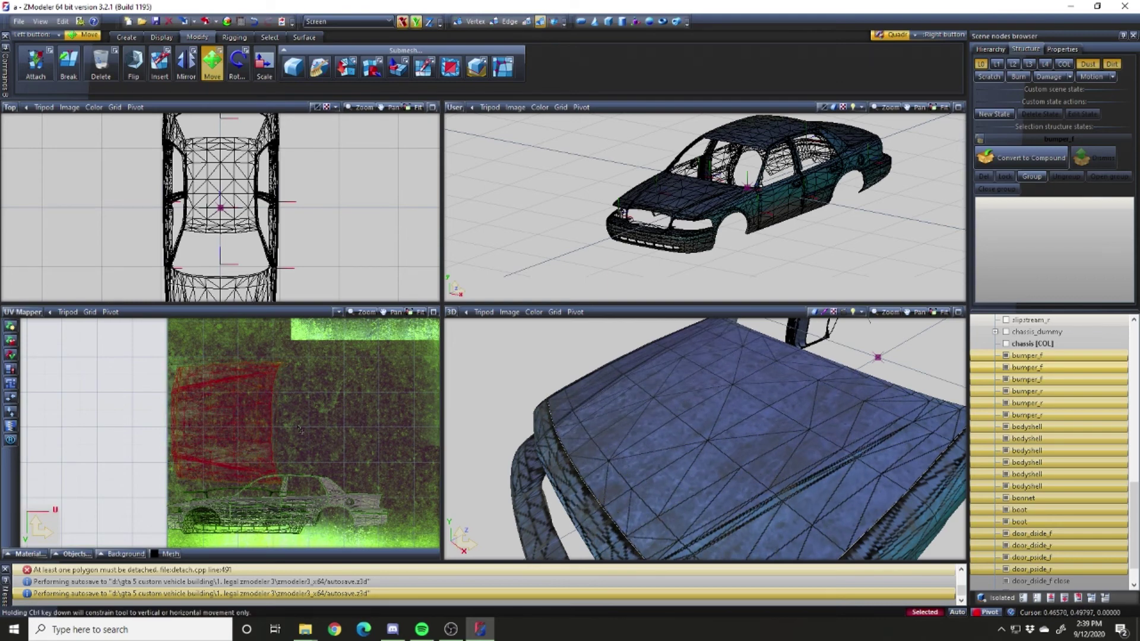
# Deselect the bonnet, select the boot top UVs and move them onto the dark area near the texture's right edge
pyautogui.scroll(-4, 312, 437)
pyautogui.click(207, 389)
pyautogui.scroll(-3, 377, 437)
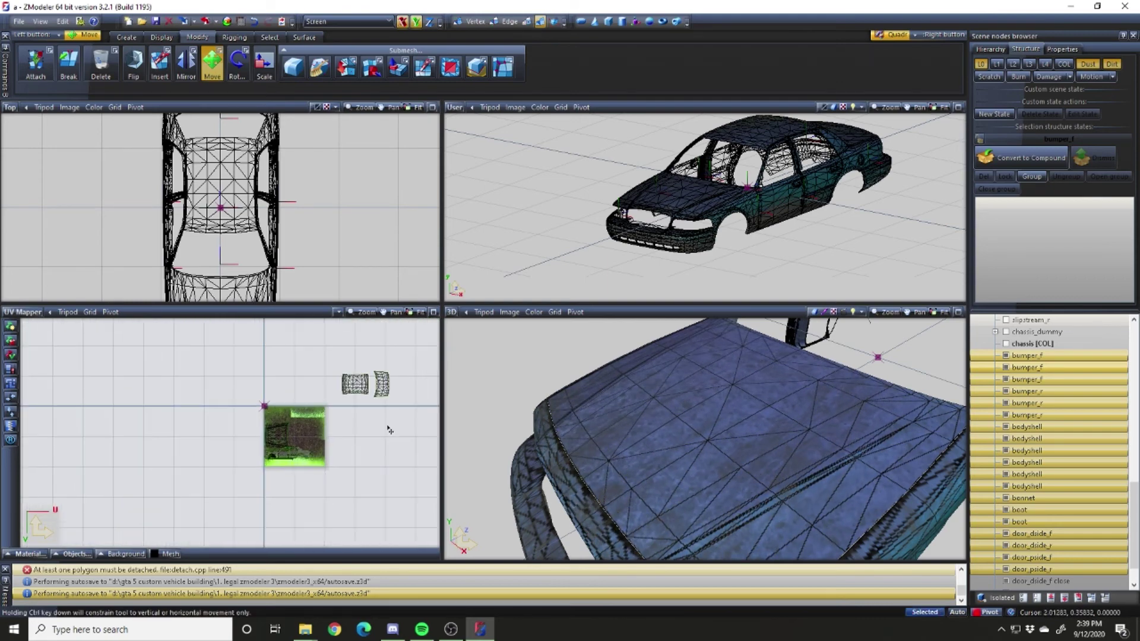
pyautogui.scroll(4, 297, 450)
pyautogui.moveTo(375, 396); pyautogui.dragTo(409, 320)
pyautogui.scroll(-5, 706, 439)
pyautogui.moveTo(706, 440); pyautogui.dragTo(788, 446, button='middle')
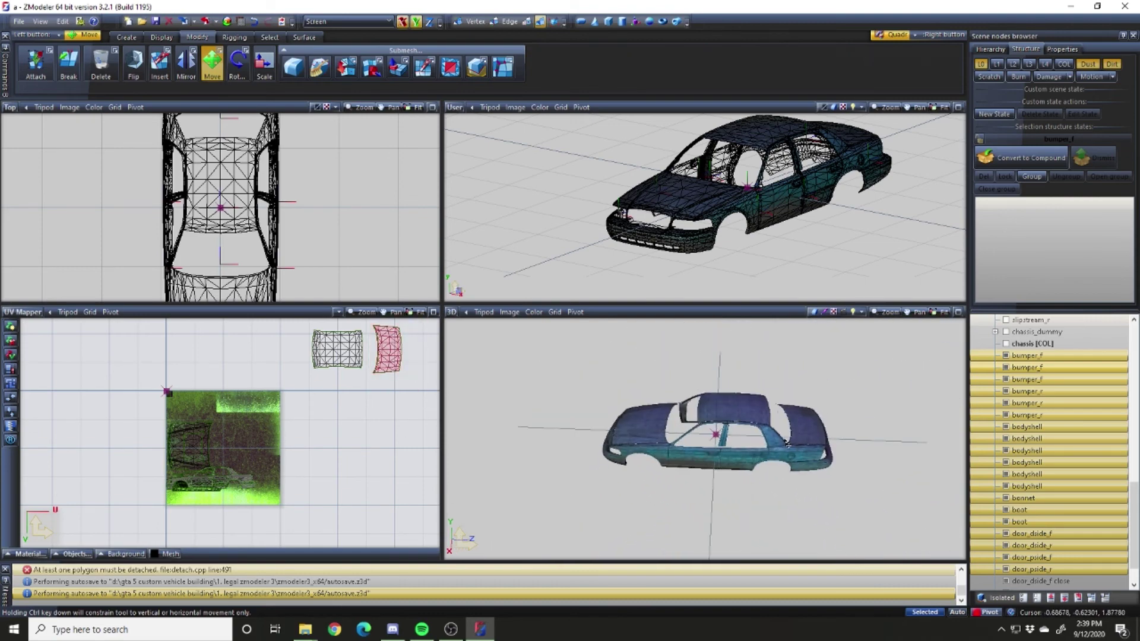
pyautogui.scroll(6, 788, 445)
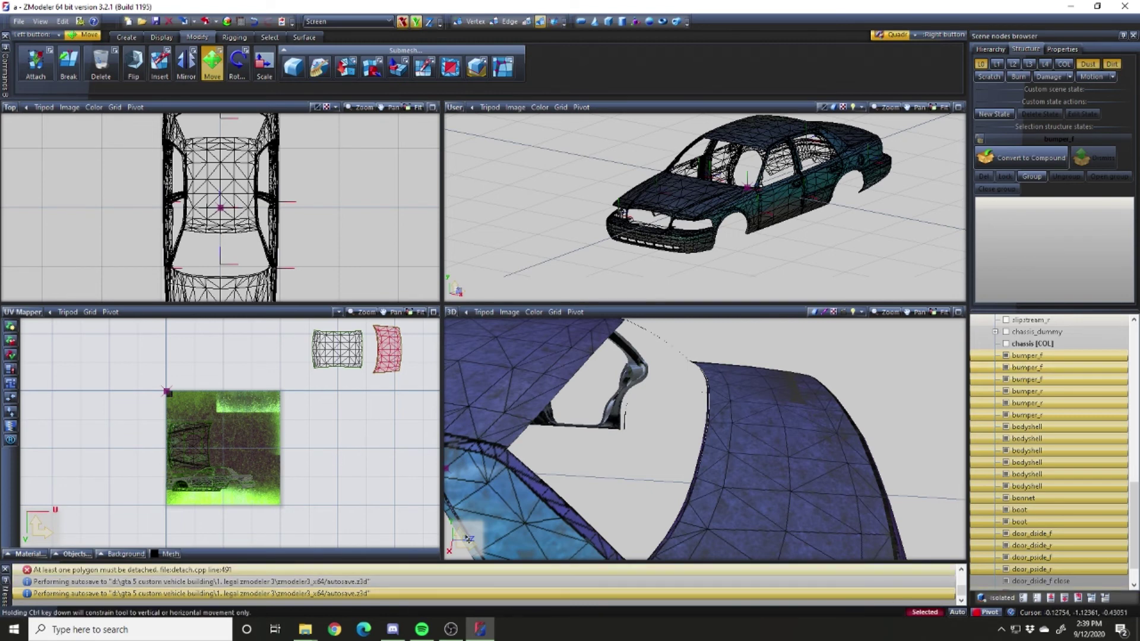
pyautogui.moveTo(386, 420); pyautogui.dragTo(256, 512)
pyautogui.moveTo(764, 435); pyautogui.dragTo(770, 458, button='middle')
pyautogui.scroll(3, 291, 439)
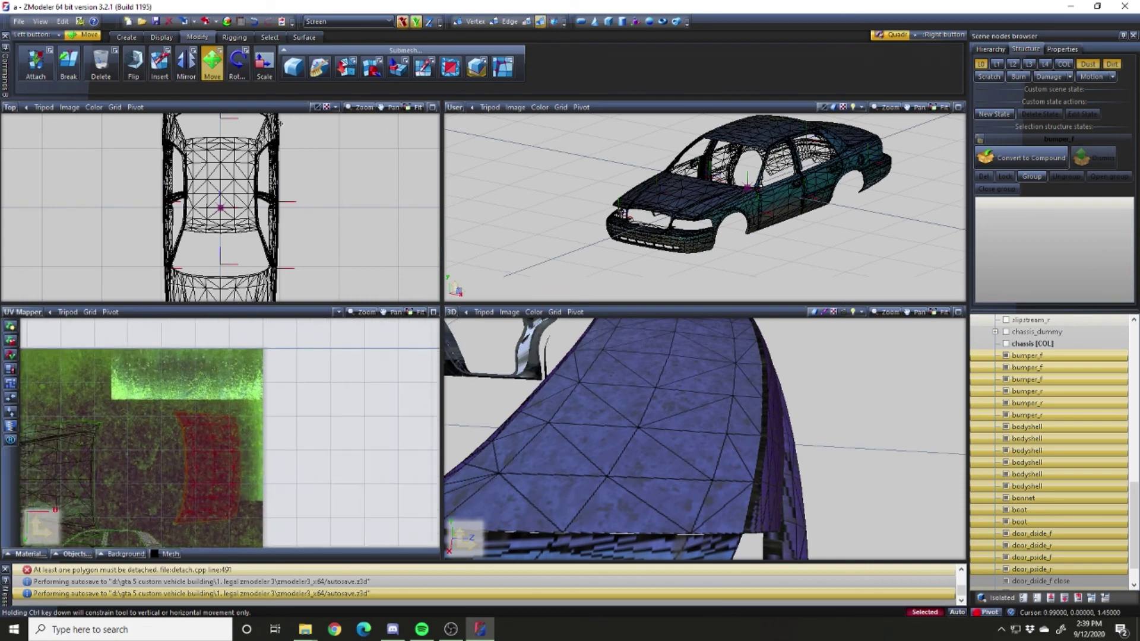
# Scale the boot top UVs down to about half size and reposition them beside the texture's right edge
pyautogui.press('s')
pyautogui.moveTo(320, 420); pyautogui.dragTo(339, 458)
pyautogui.press('m')
pyautogui.moveTo(225, 462); pyautogui.dragTo(364, 506)
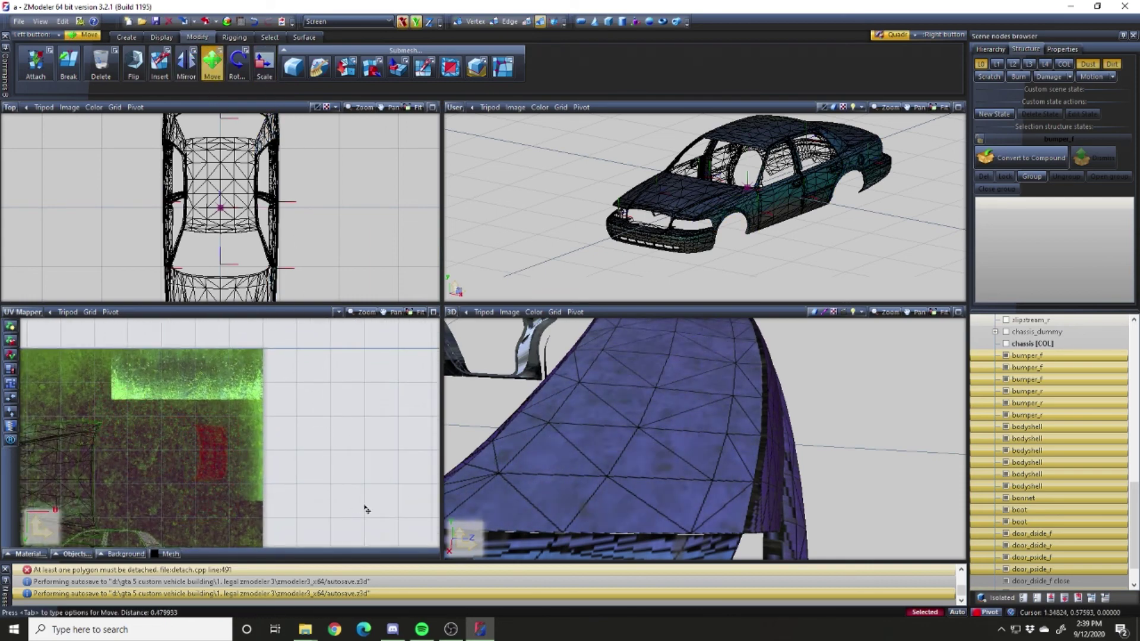
pyautogui.scroll(-4, 713, 458)
pyautogui.moveTo(789, 457); pyautogui.dragTo(644, 444, button='middle')
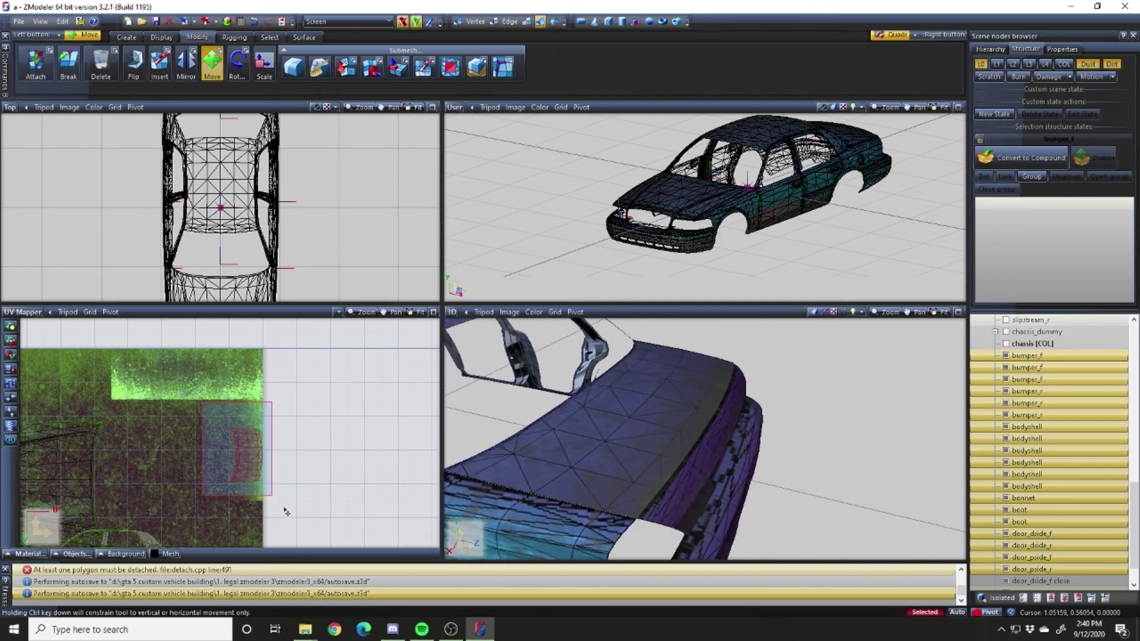
# Select the roof UVs and shift the boot top UVs inward from the texture's right edge into the dark area
pyautogui.scroll(-5, 305, 483)
pyautogui.moveTo(291, 388); pyautogui.dragTo(348, 448)
pyautogui.moveTo(599, 451); pyautogui.dragTo(781, 482, button='middle')
pyautogui.scroll(4, 781, 482)
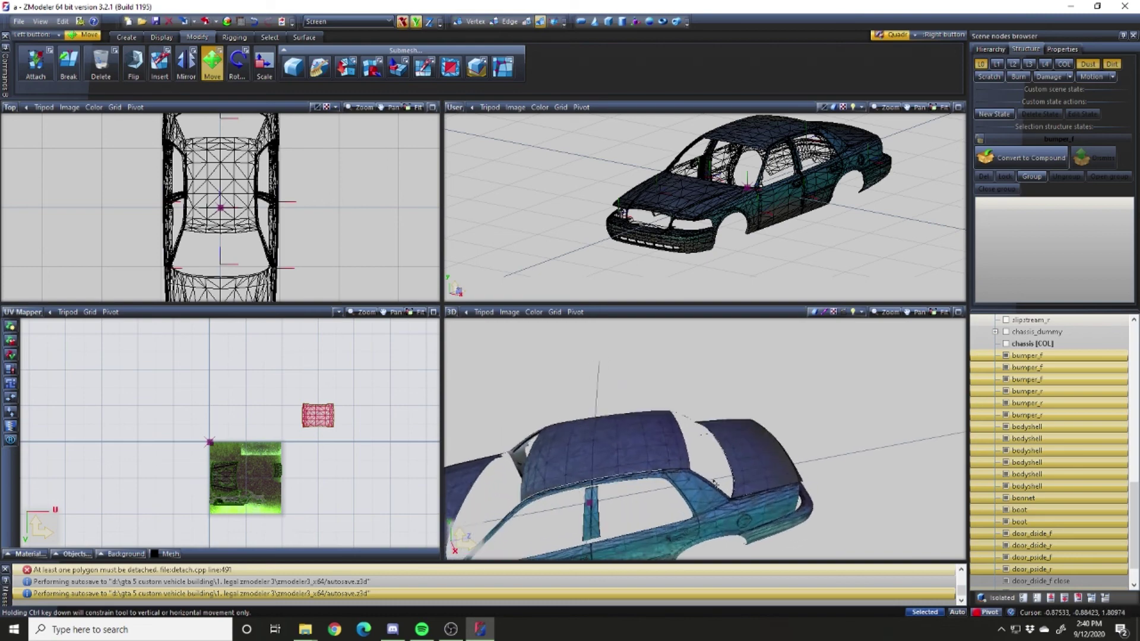
pyautogui.scroll(4, 278, 495)
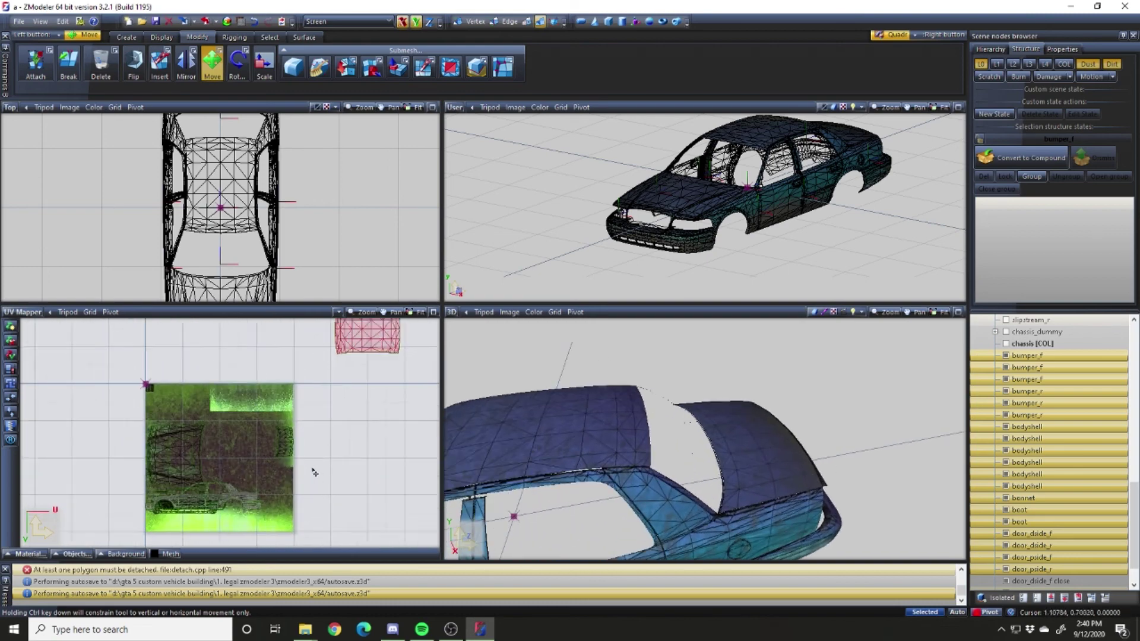
pyautogui.moveTo(324, 469); pyautogui.dragTo(269, 490)
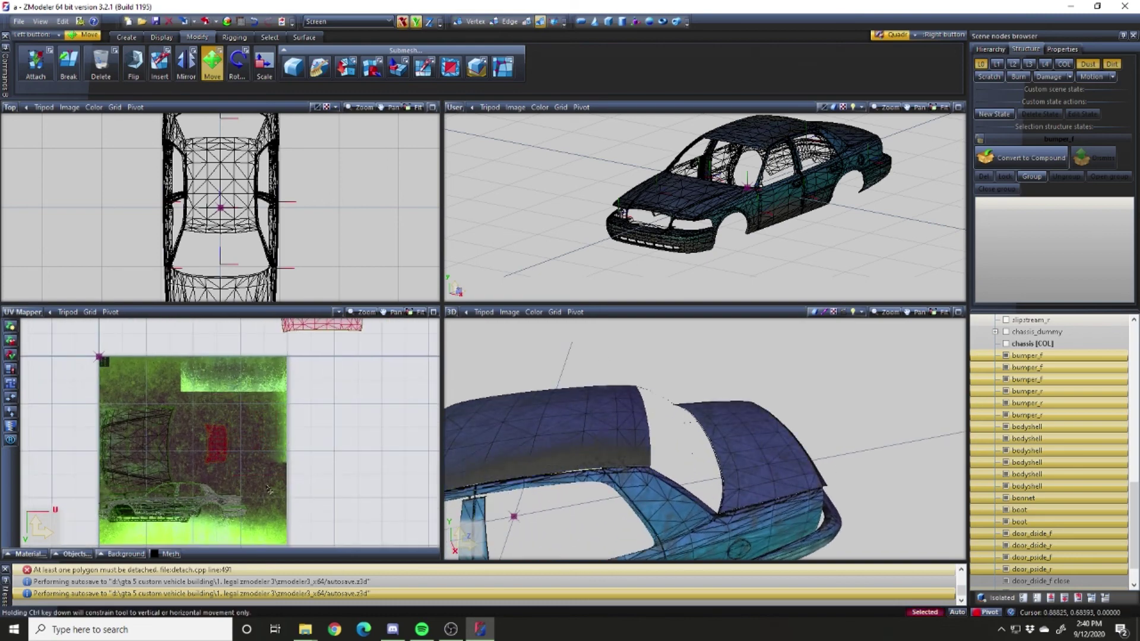
pyautogui.moveTo(819, 482); pyautogui.dragTo(698, 455, button='middle')
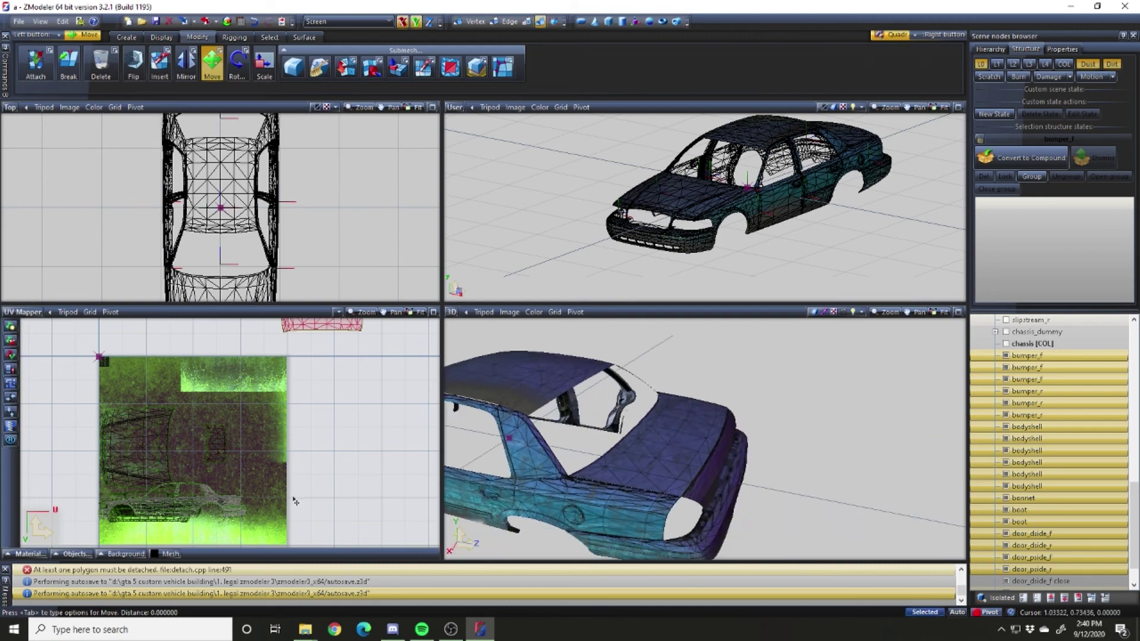
# Move the selected roof UVs onto the dark area beside the bonnet, clear of the green right edge
pyautogui.click(920, 614)
pyautogui.moveTo(387, 440); pyautogui.dragTo(376, 544)
pyautogui.moveTo(534, 469); pyautogui.dragTo(557, 456, button='middle')
pyautogui.scroll(5, 556, 456)
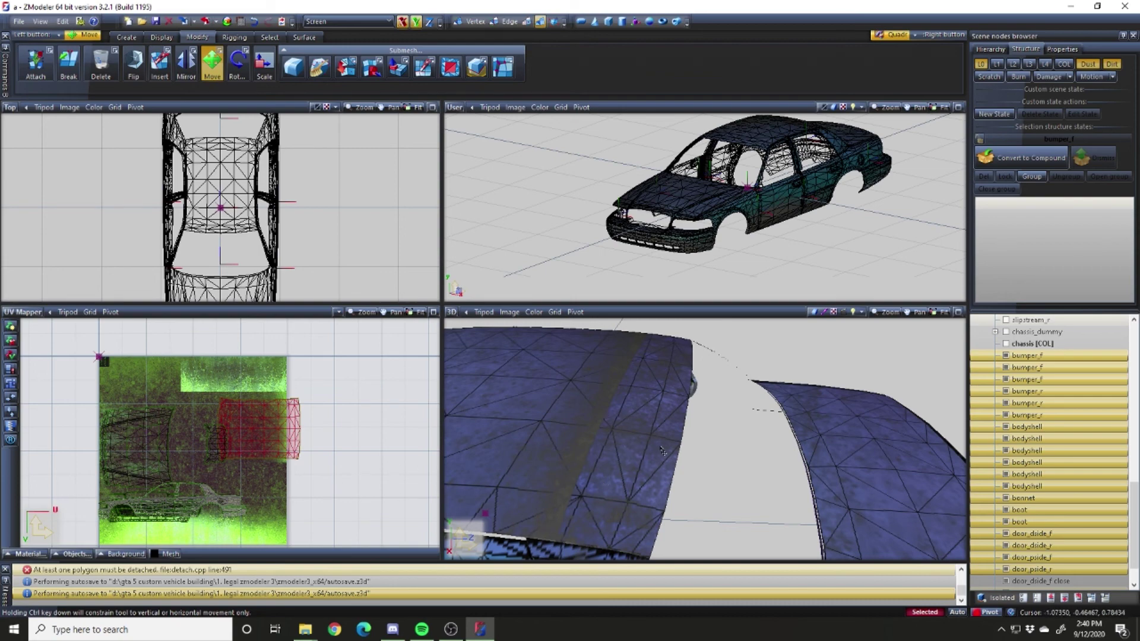
pyautogui.scroll(-5, 663, 451)
pyautogui.scroll(6, 618, 465)
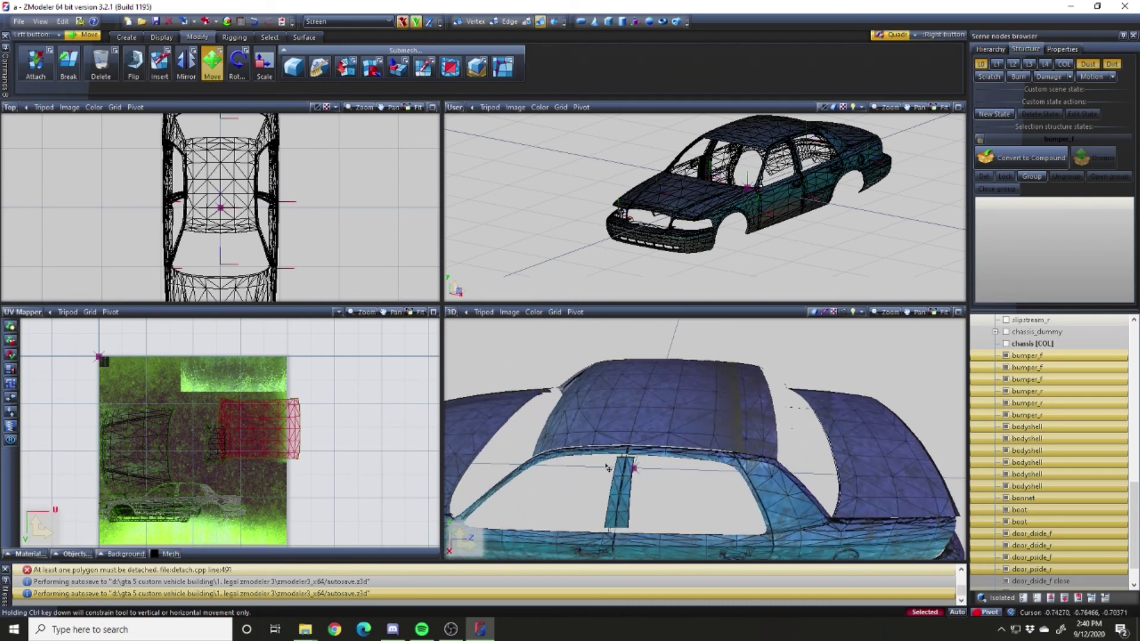
pyautogui.scroll(3, 607, 472)
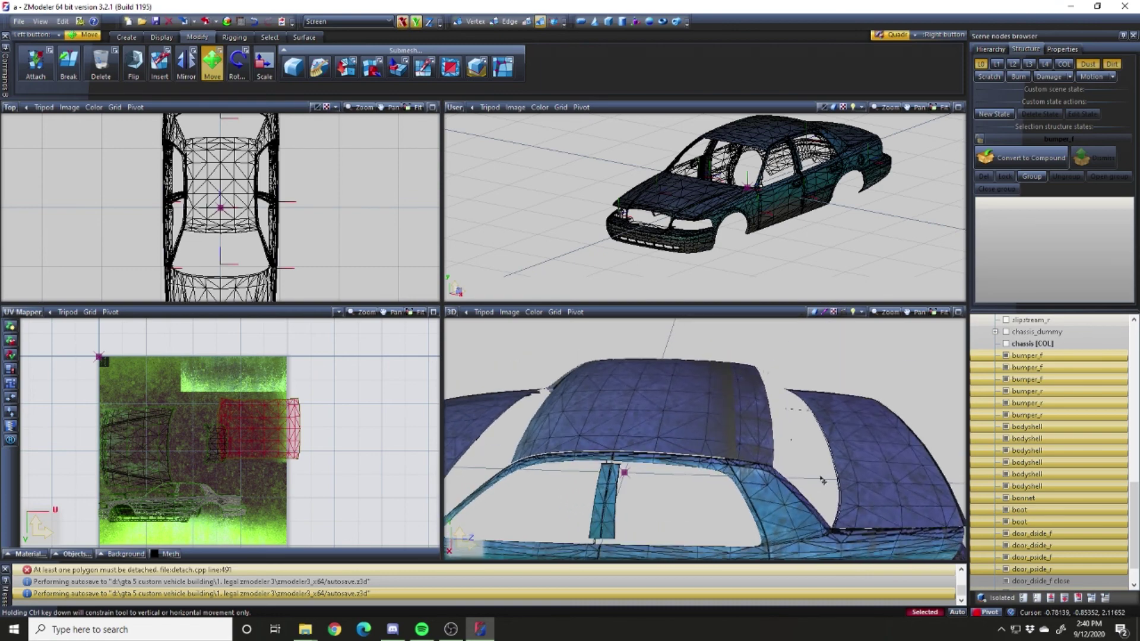
pyautogui.scroll(1, 882, 459)
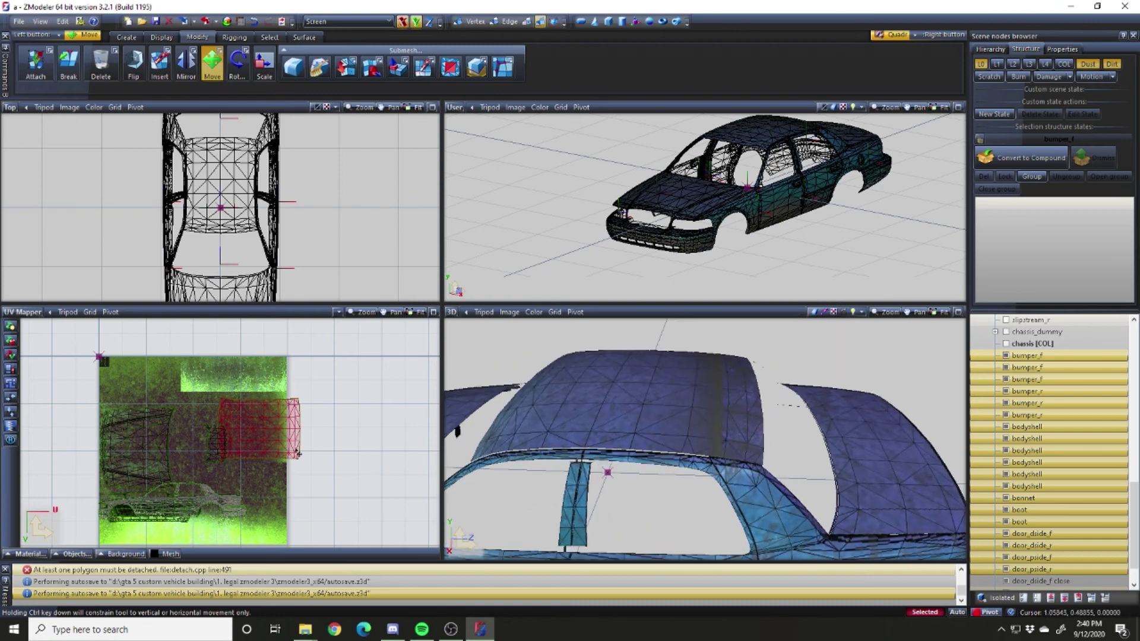
pyautogui.moveTo(368, 433); pyautogui.dragTo(340, 444)
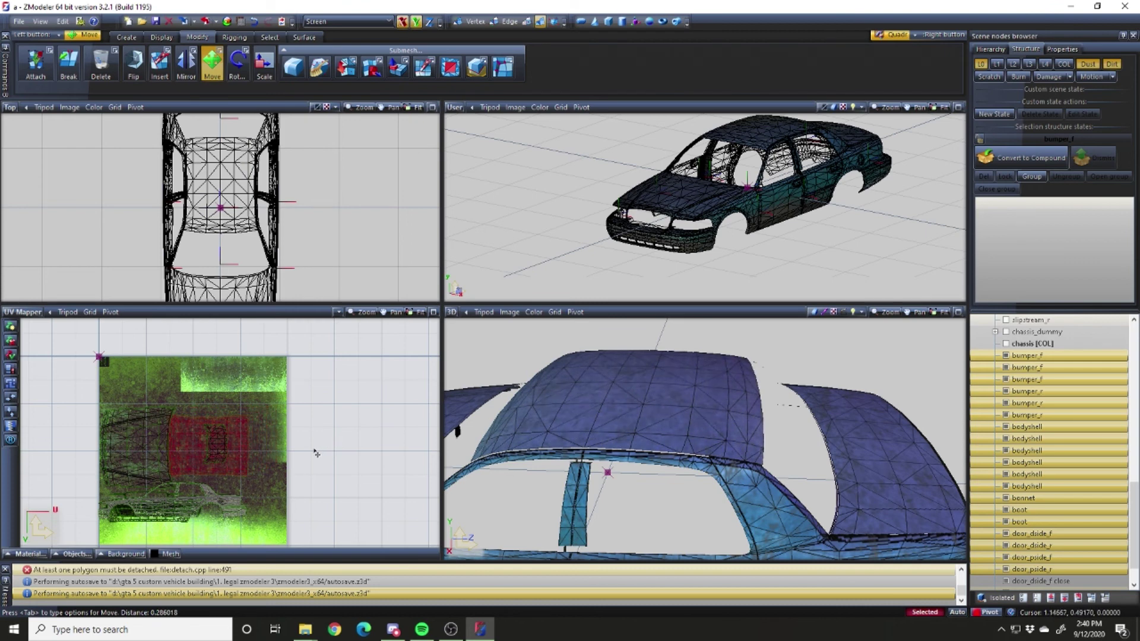
pyautogui.moveTo(590, 436); pyautogui.dragTo(818, 462, button='middle')
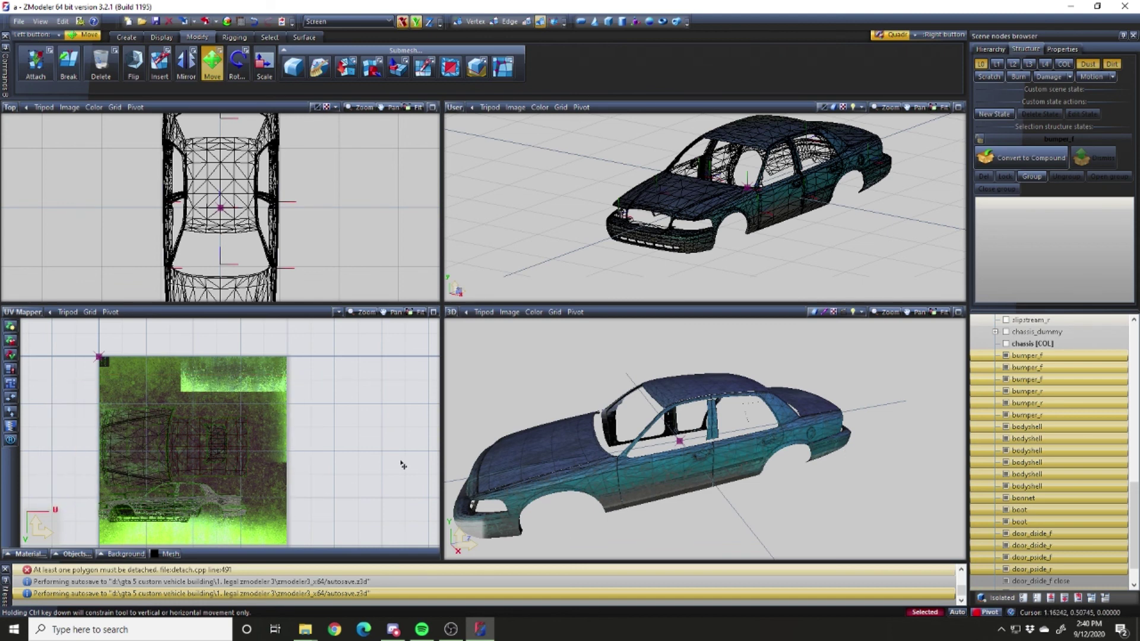
# Maximize the 3D view and examine the mud coverage around the whole car, from the sills to the roof and boot
pyautogui.scroll(-3, 591, 466)
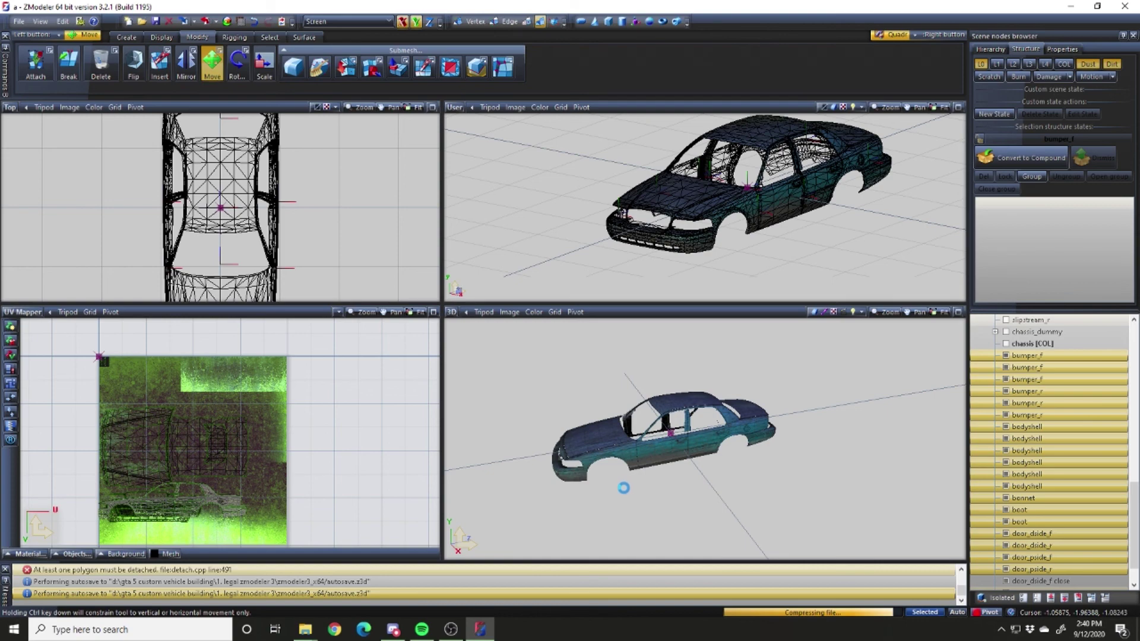
pyautogui.hotkey('alt', 'w')
pyautogui.scroll(6, 444, 420)
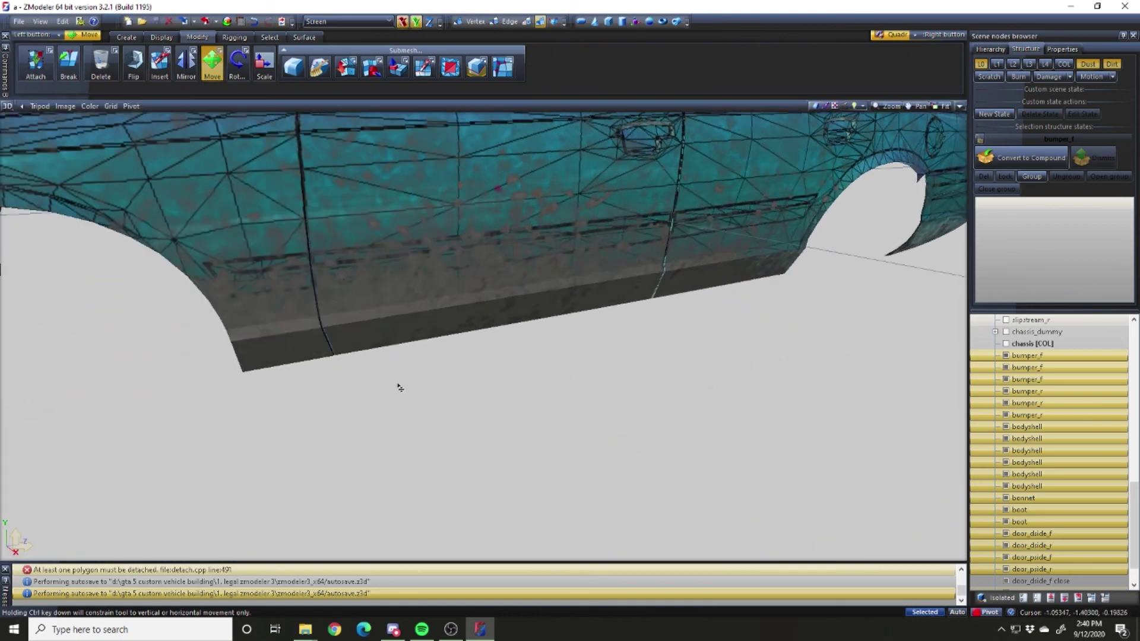
pyautogui.scroll(-6, 537, 259)
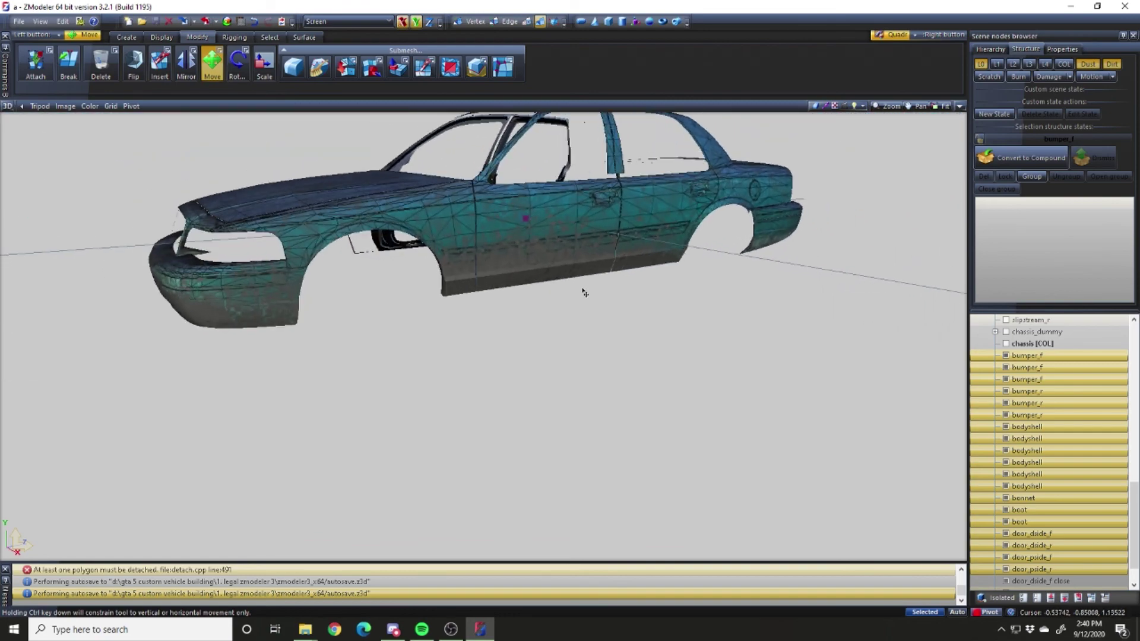
pyautogui.moveTo(580, 300); pyautogui.dragTo(574, 303, button='middle')
pyautogui.scroll(2, 472, 287)
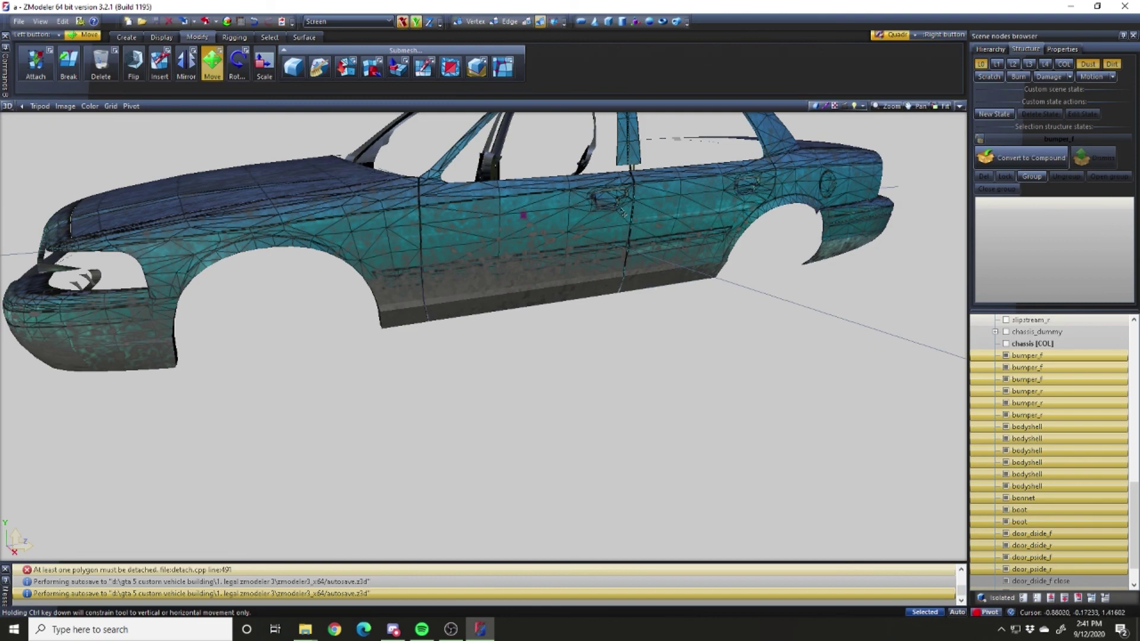
pyautogui.moveTo(564, 219); pyautogui.dragTo(480, 262, button='middle')
pyautogui.scroll(-5, 418, 292)
pyautogui.scroll(5, 497, 232)
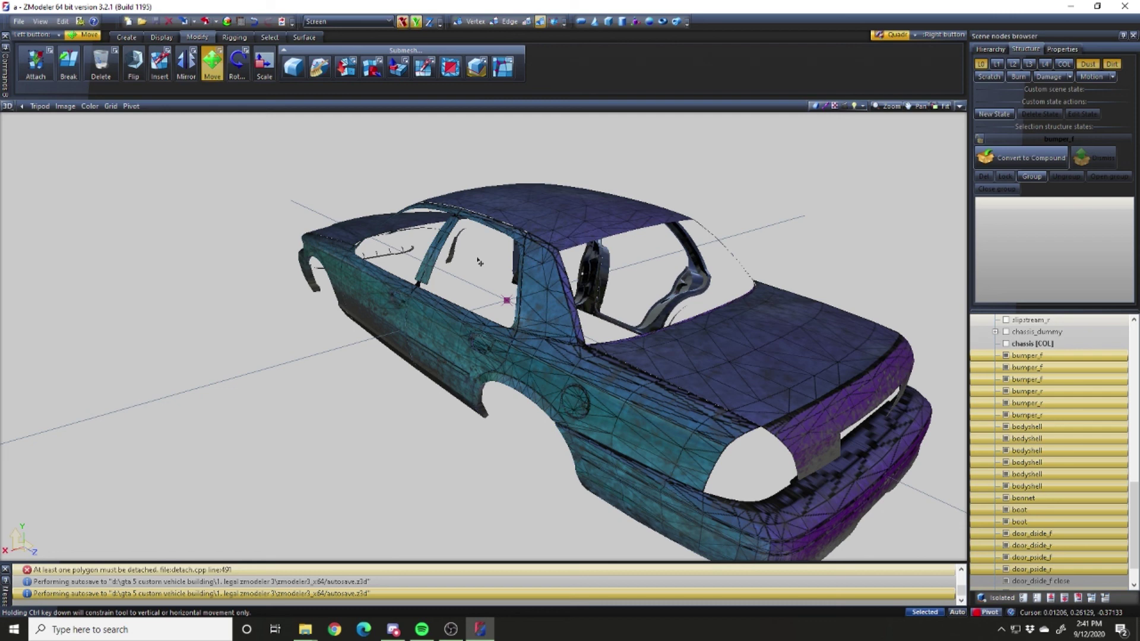
pyautogui.moveTo(544, 296); pyautogui.dragTo(608, 287, button='middle')
pyautogui.moveTo(535, 295); pyautogui.dragTo(573, 303, button='middle')
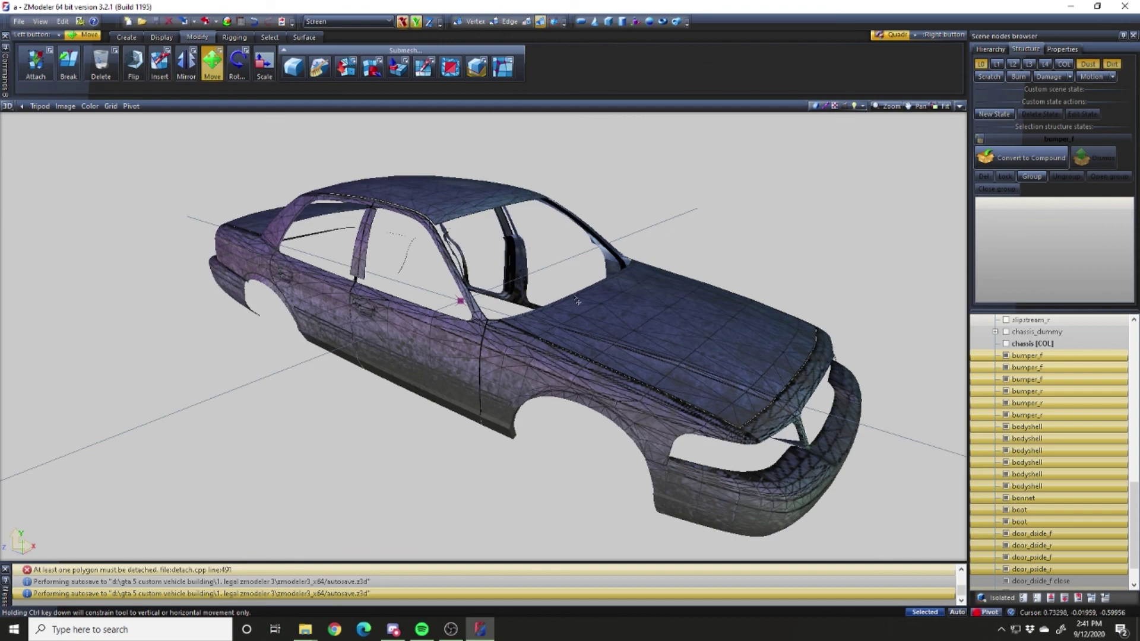
pyautogui.moveTo(576, 301); pyautogui.dragTo(550, 335, button='middle')
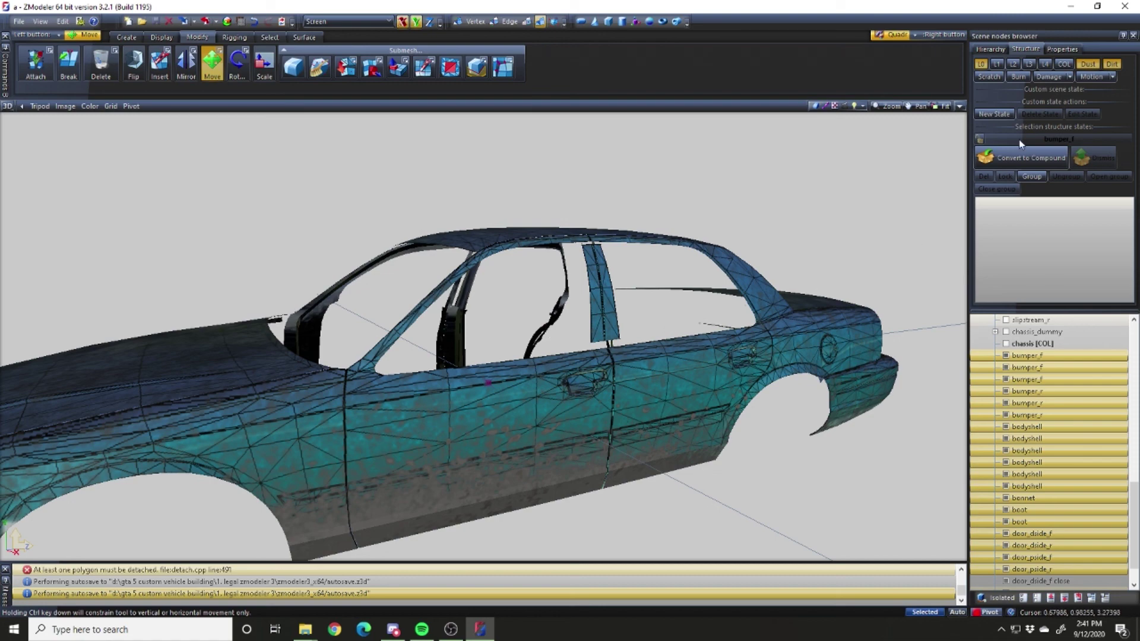
# Turn off the dust and dirt display on the car body to view its clean paint
pyautogui.click(1094, 65)
pyautogui.click(1112, 66)
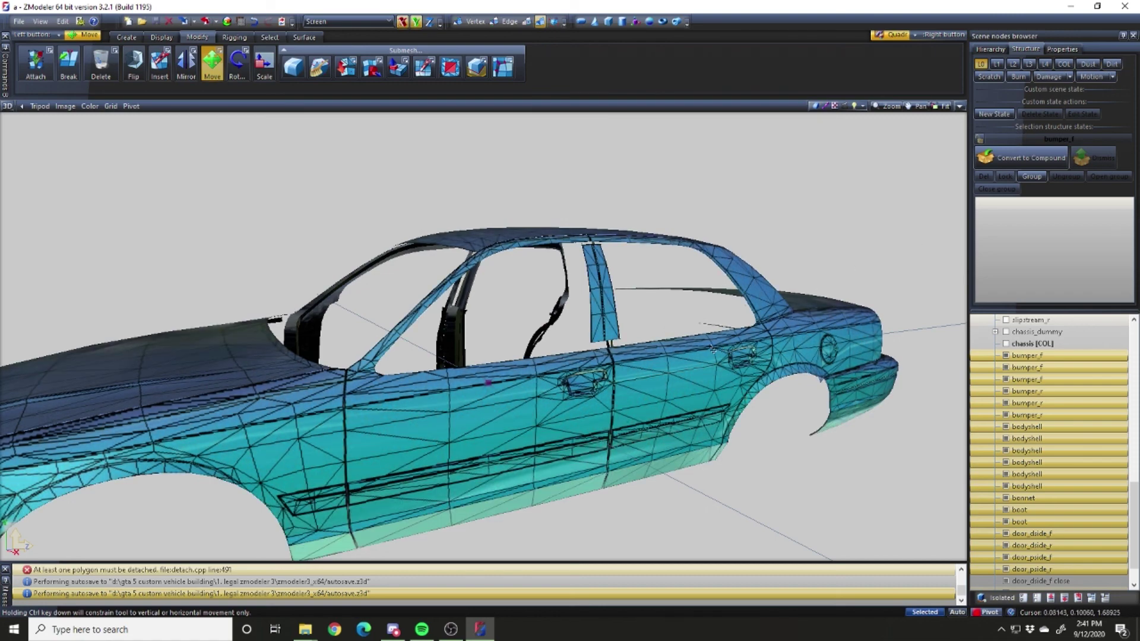
pyautogui.scroll(-5, 690, 378)
pyautogui.scroll(2, 691, 378)
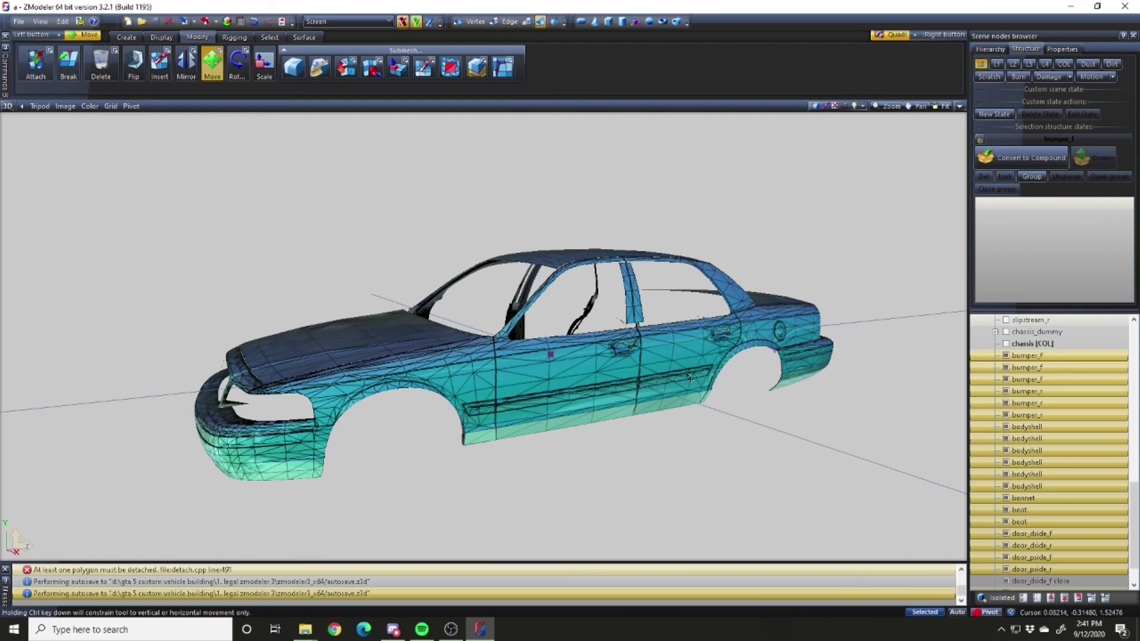